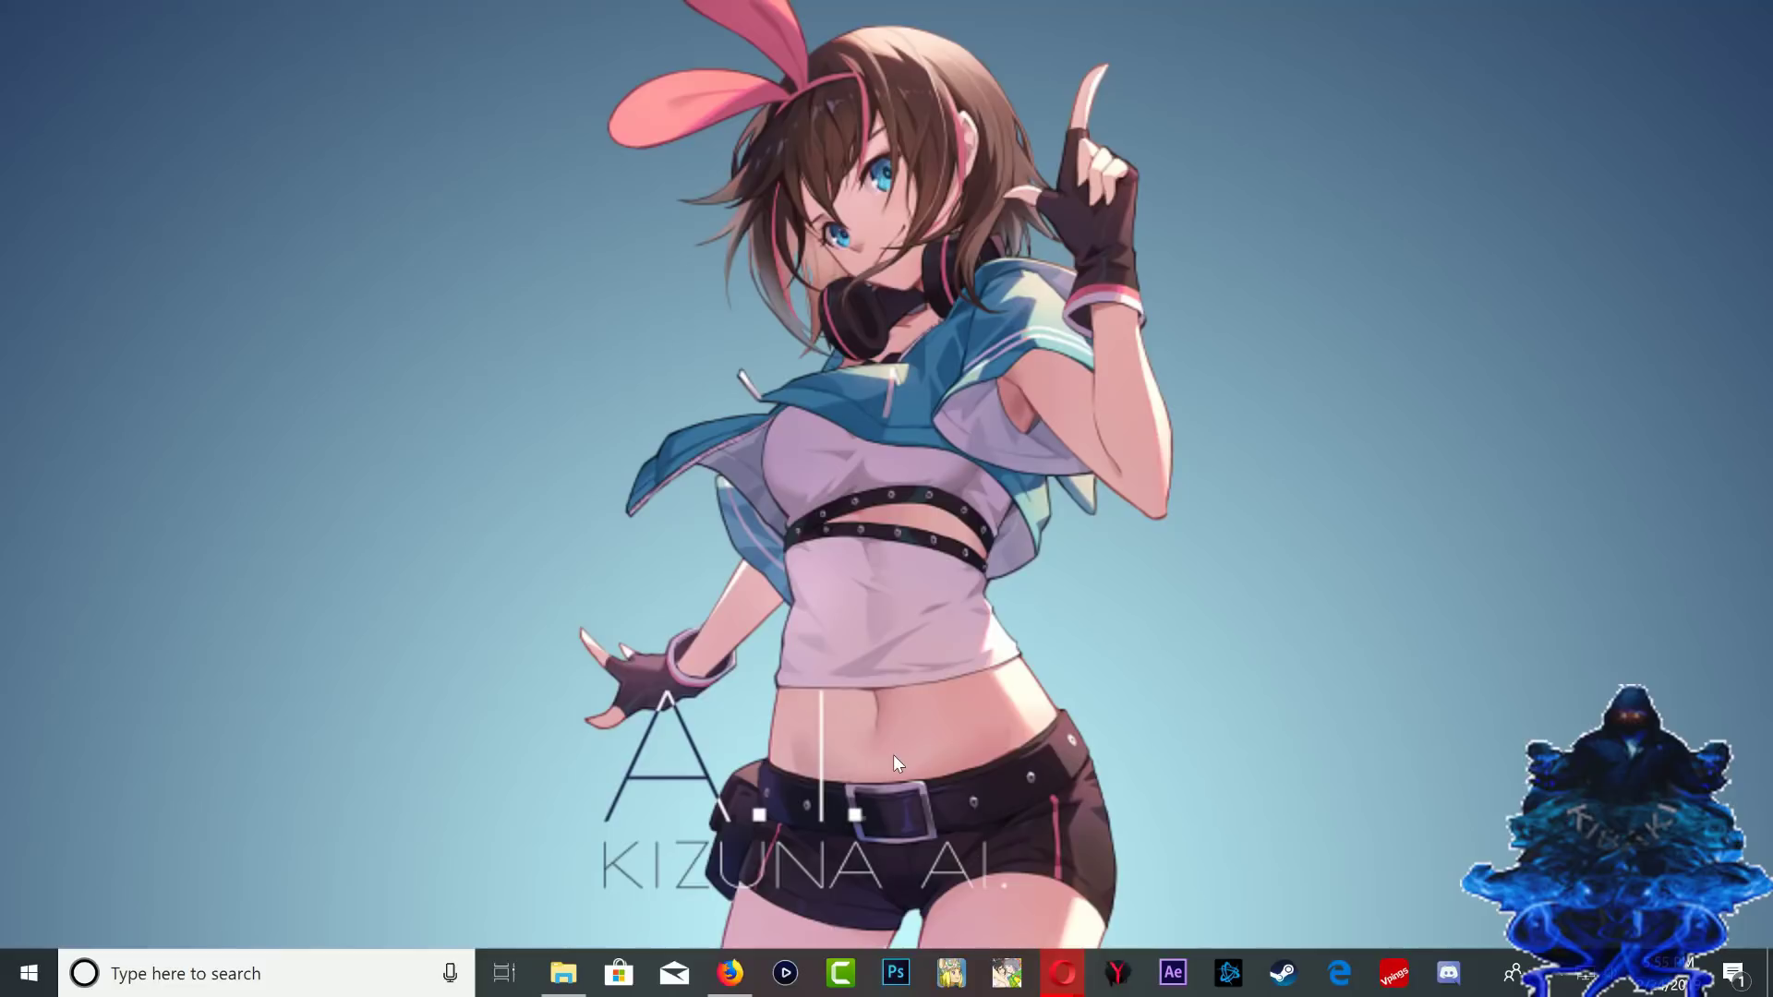
# Switch to Firefox, open the RPCS3 compatibility list and examine the game titles and their status ratings.
pyautogui.click(729, 972)
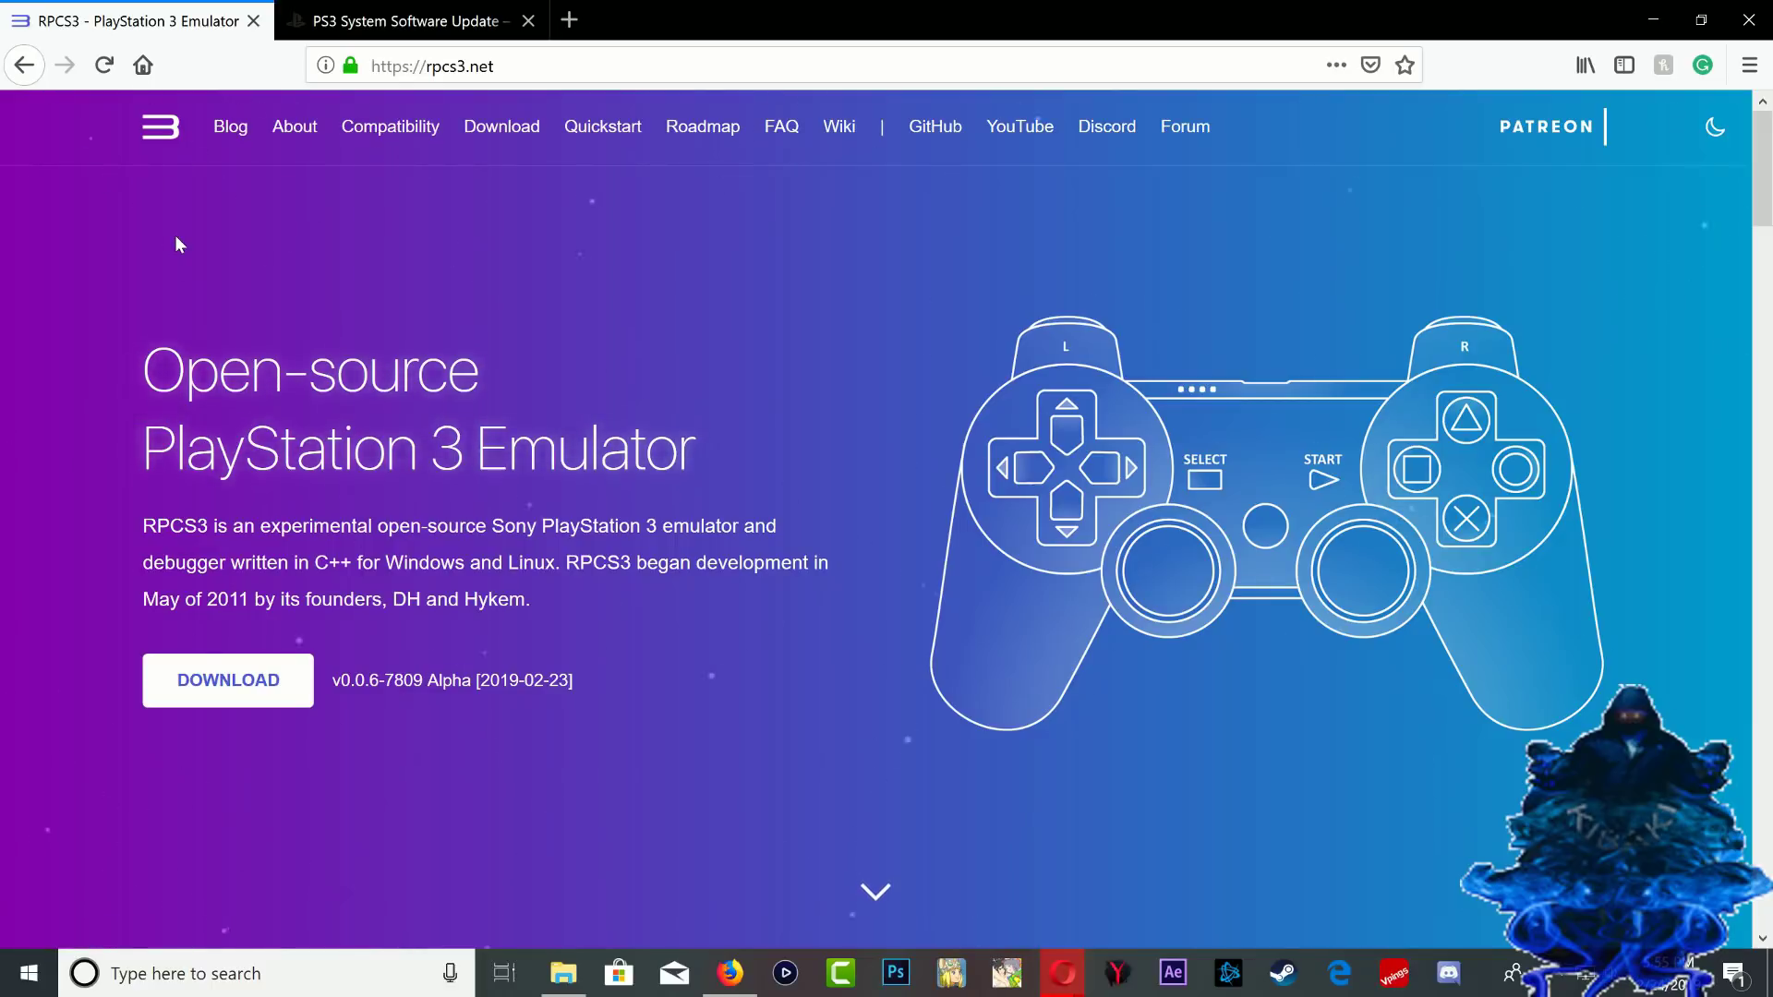
pyautogui.click(350, 141)
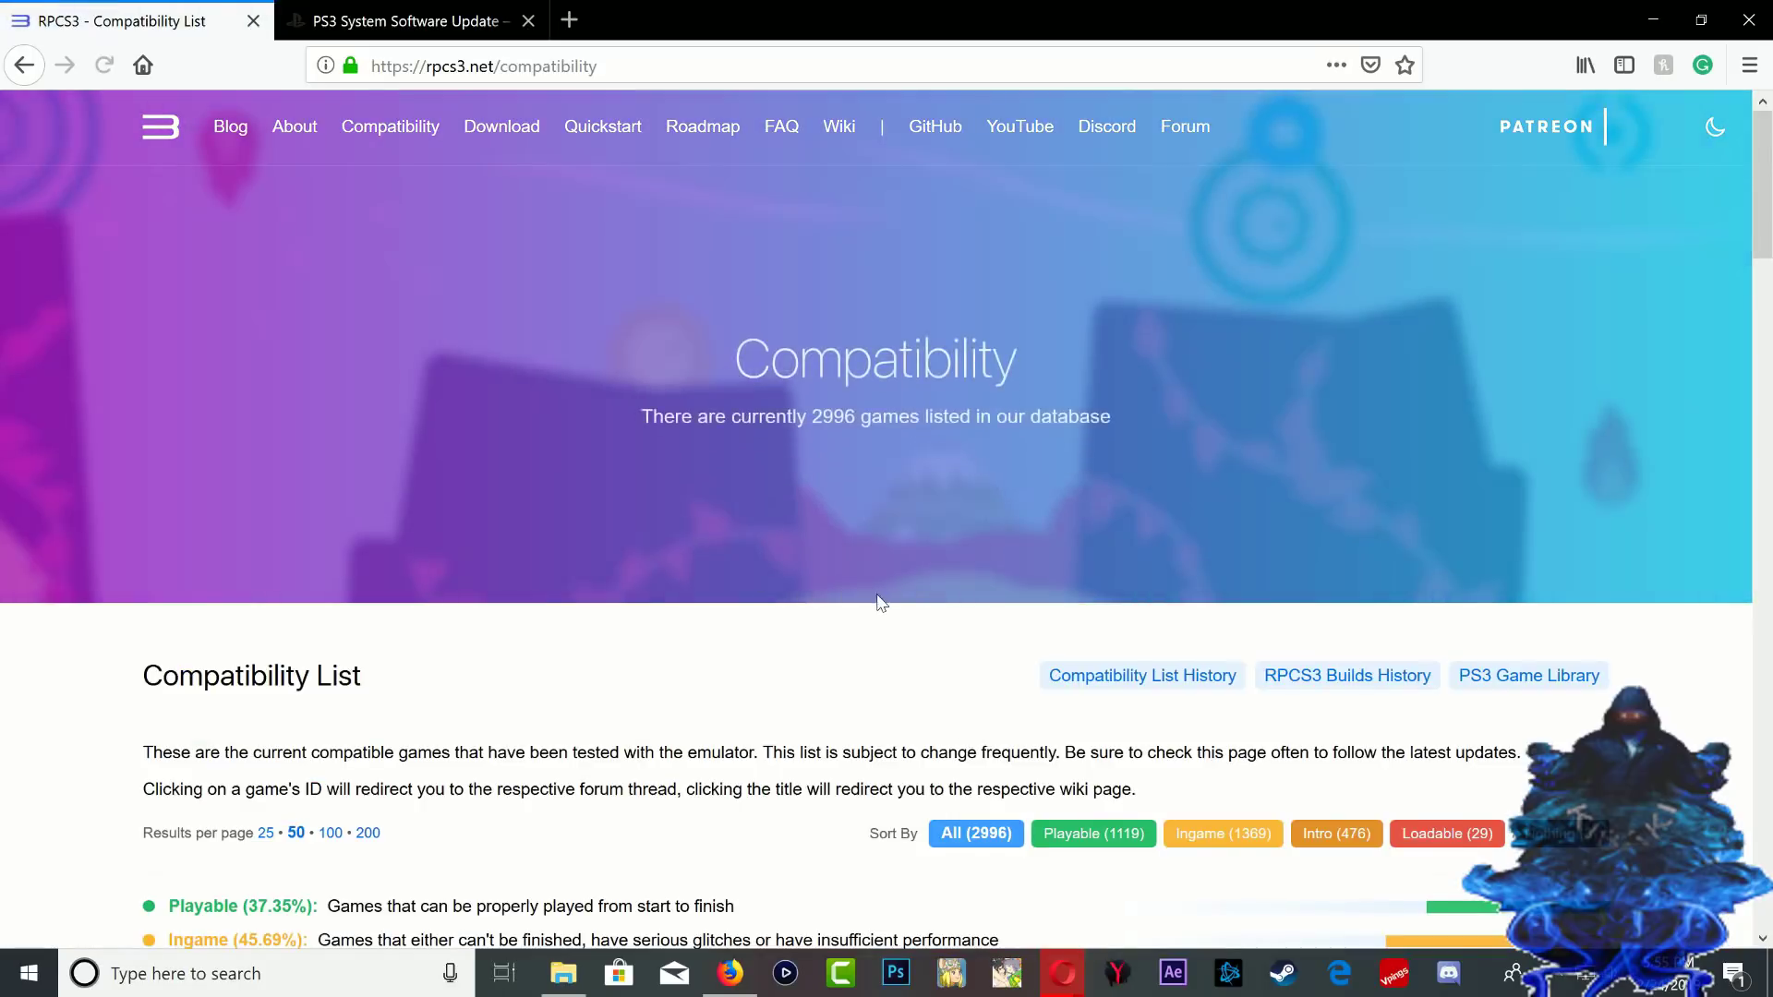
pyautogui.scroll(-4, 882, 602)
pyautogui.scroll(-1, 937, 637)
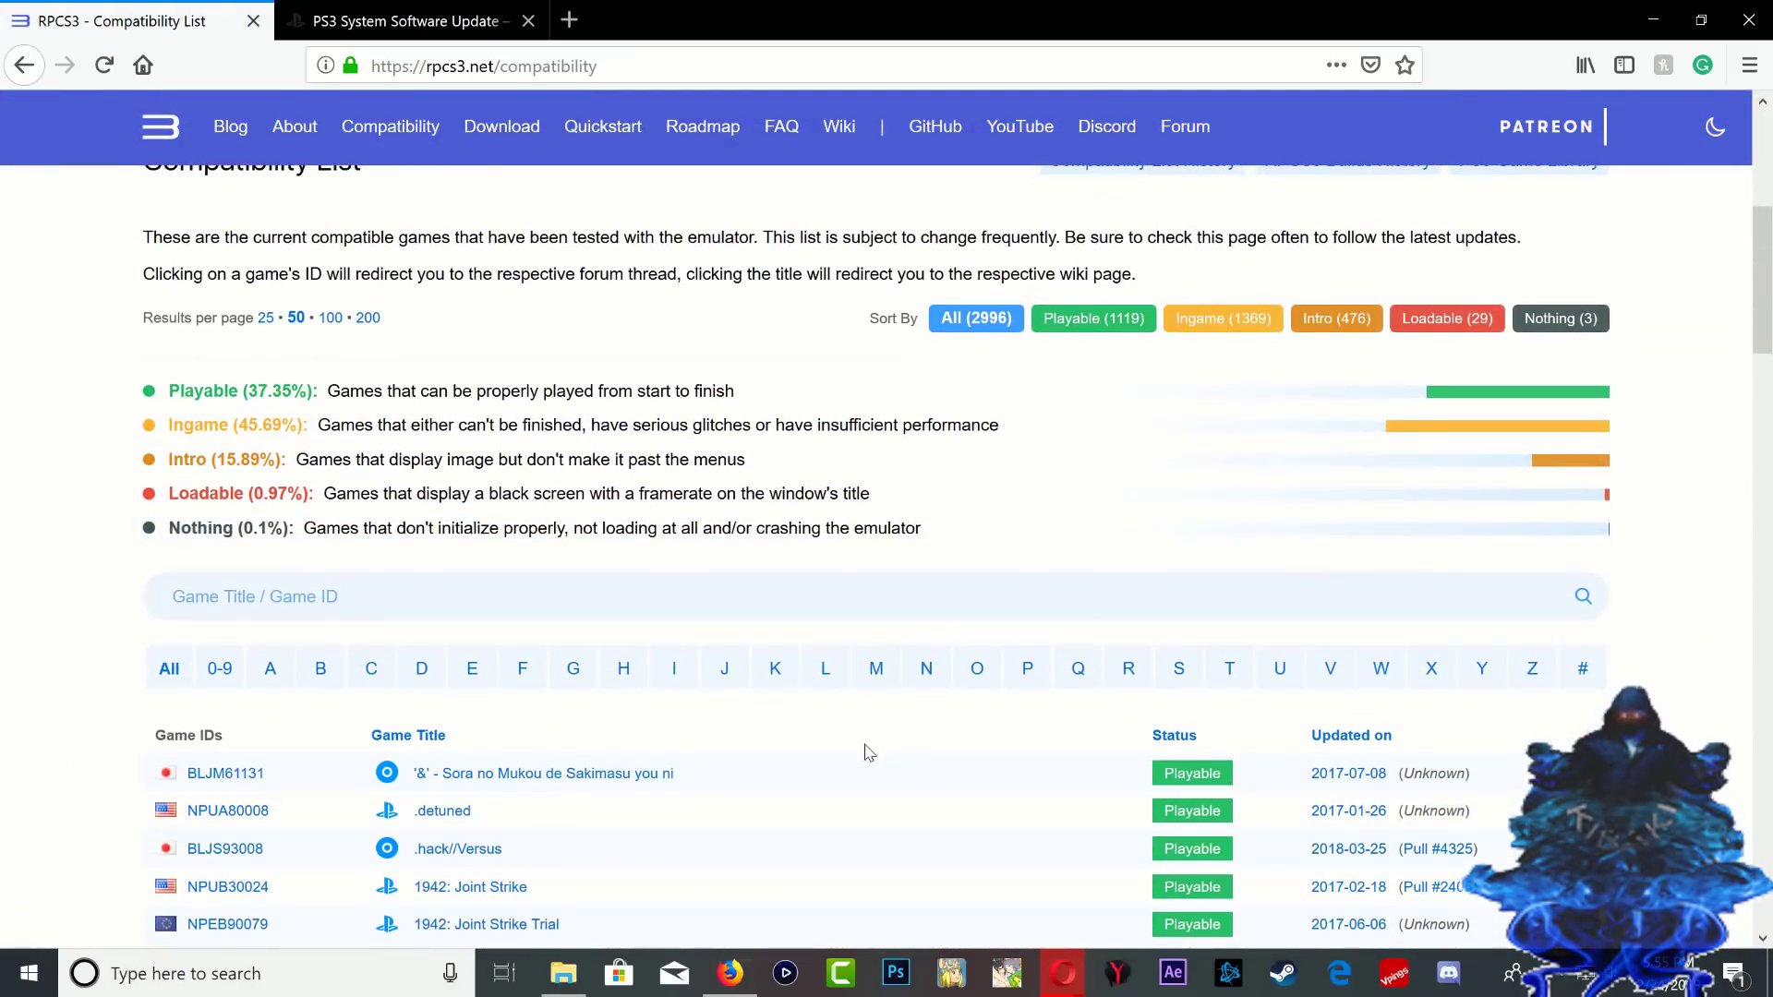
pyautogui.scroll(-3, 647, 729)
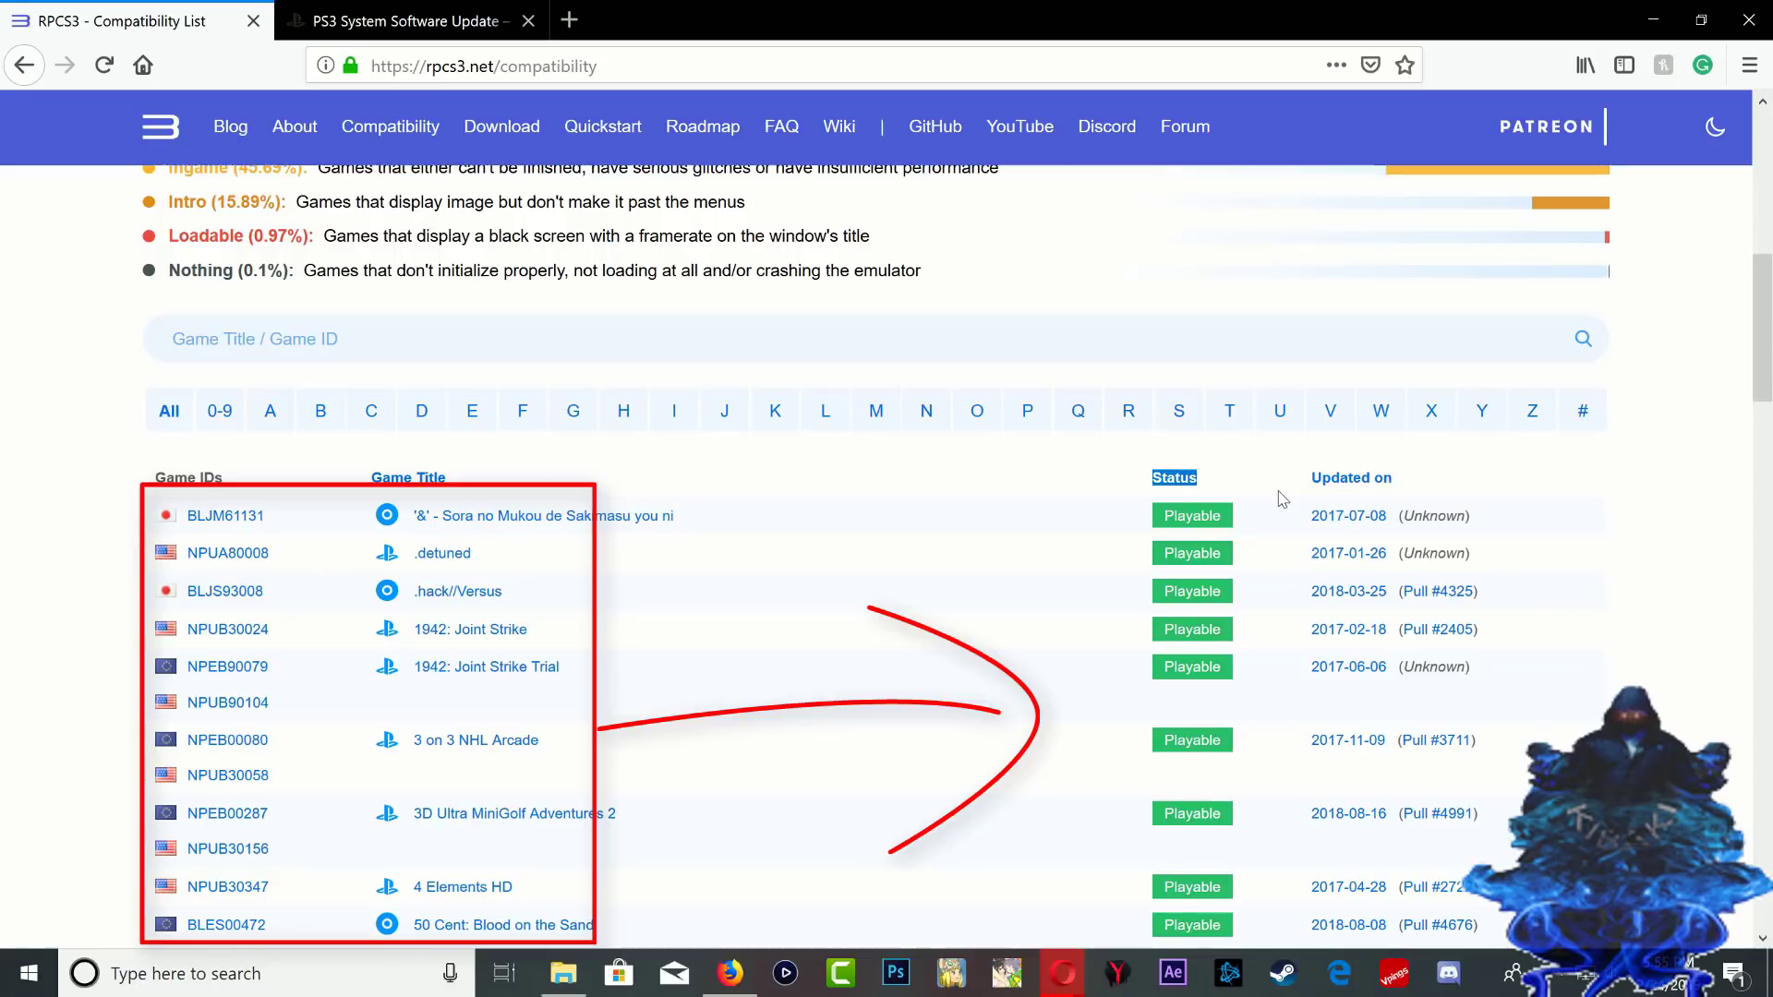
pyautogui.scroll(-3, 1200, 517)
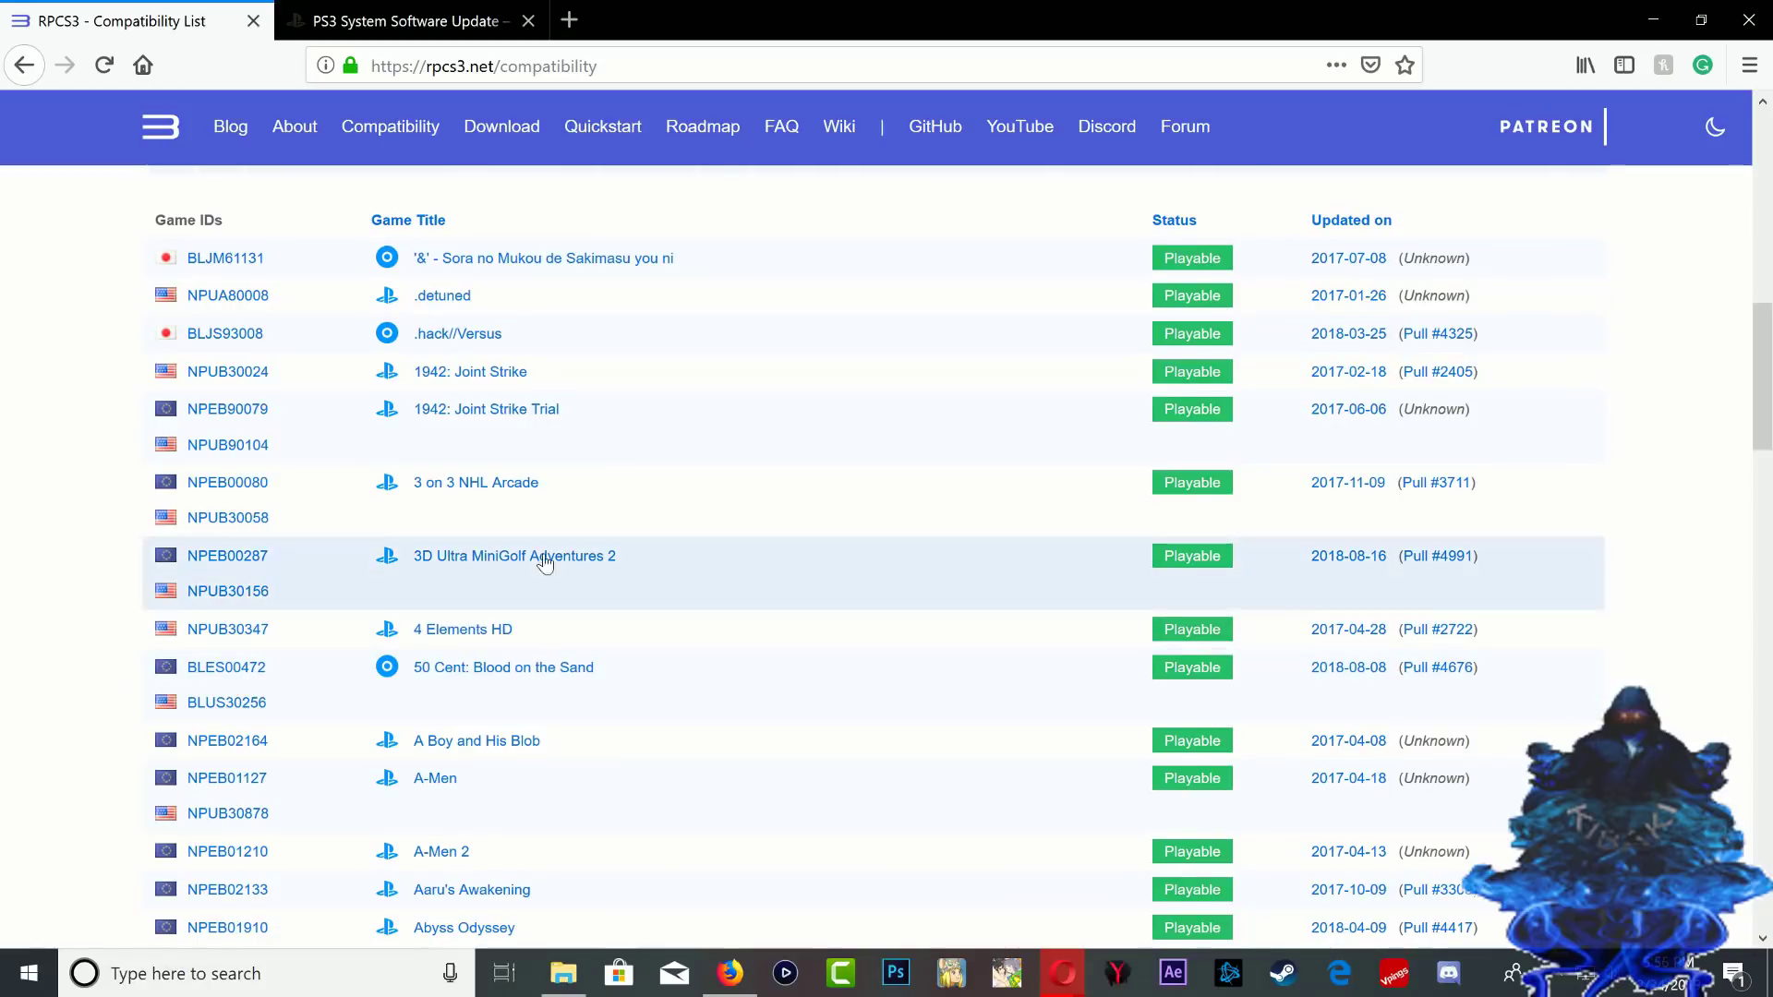
pyautogui.scroll(-4, 591, 582)
pyautogui.scroll(12, 613, 592)
pyautogui.scroll(-2, 838, 744)
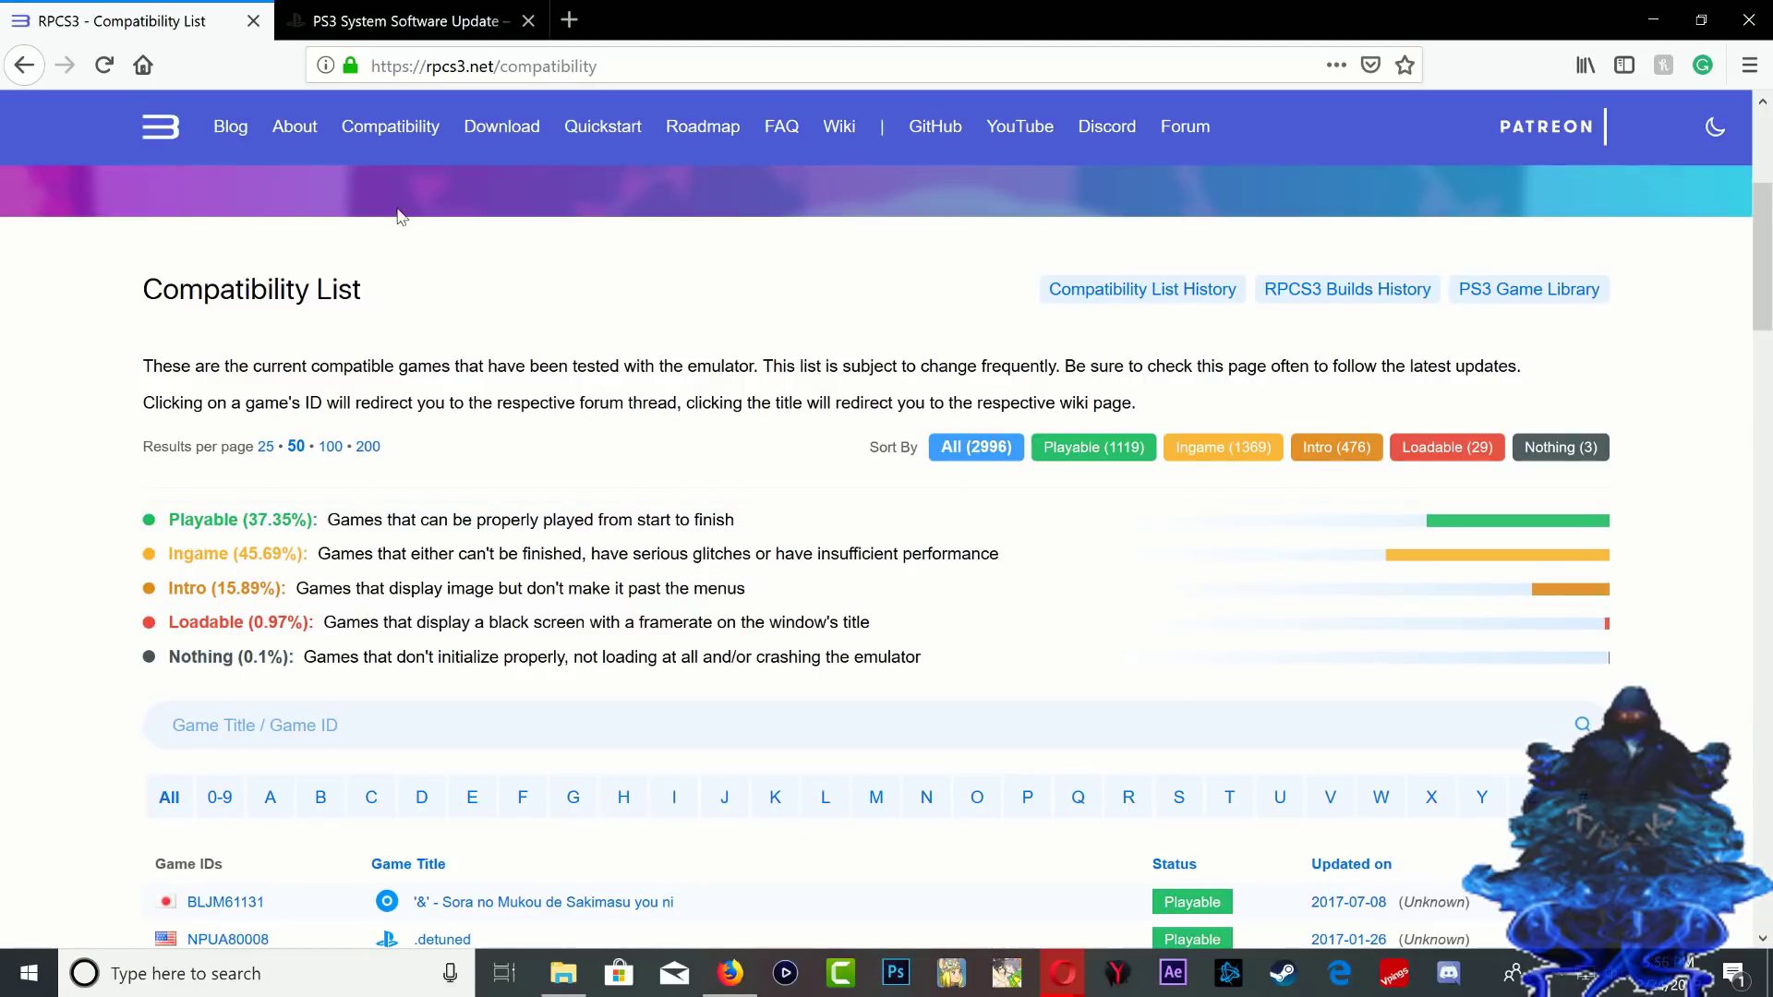
# Open the RPCS3 download page and look over the latest Windows and Linux builds.
pyautogui.click(492, 131)
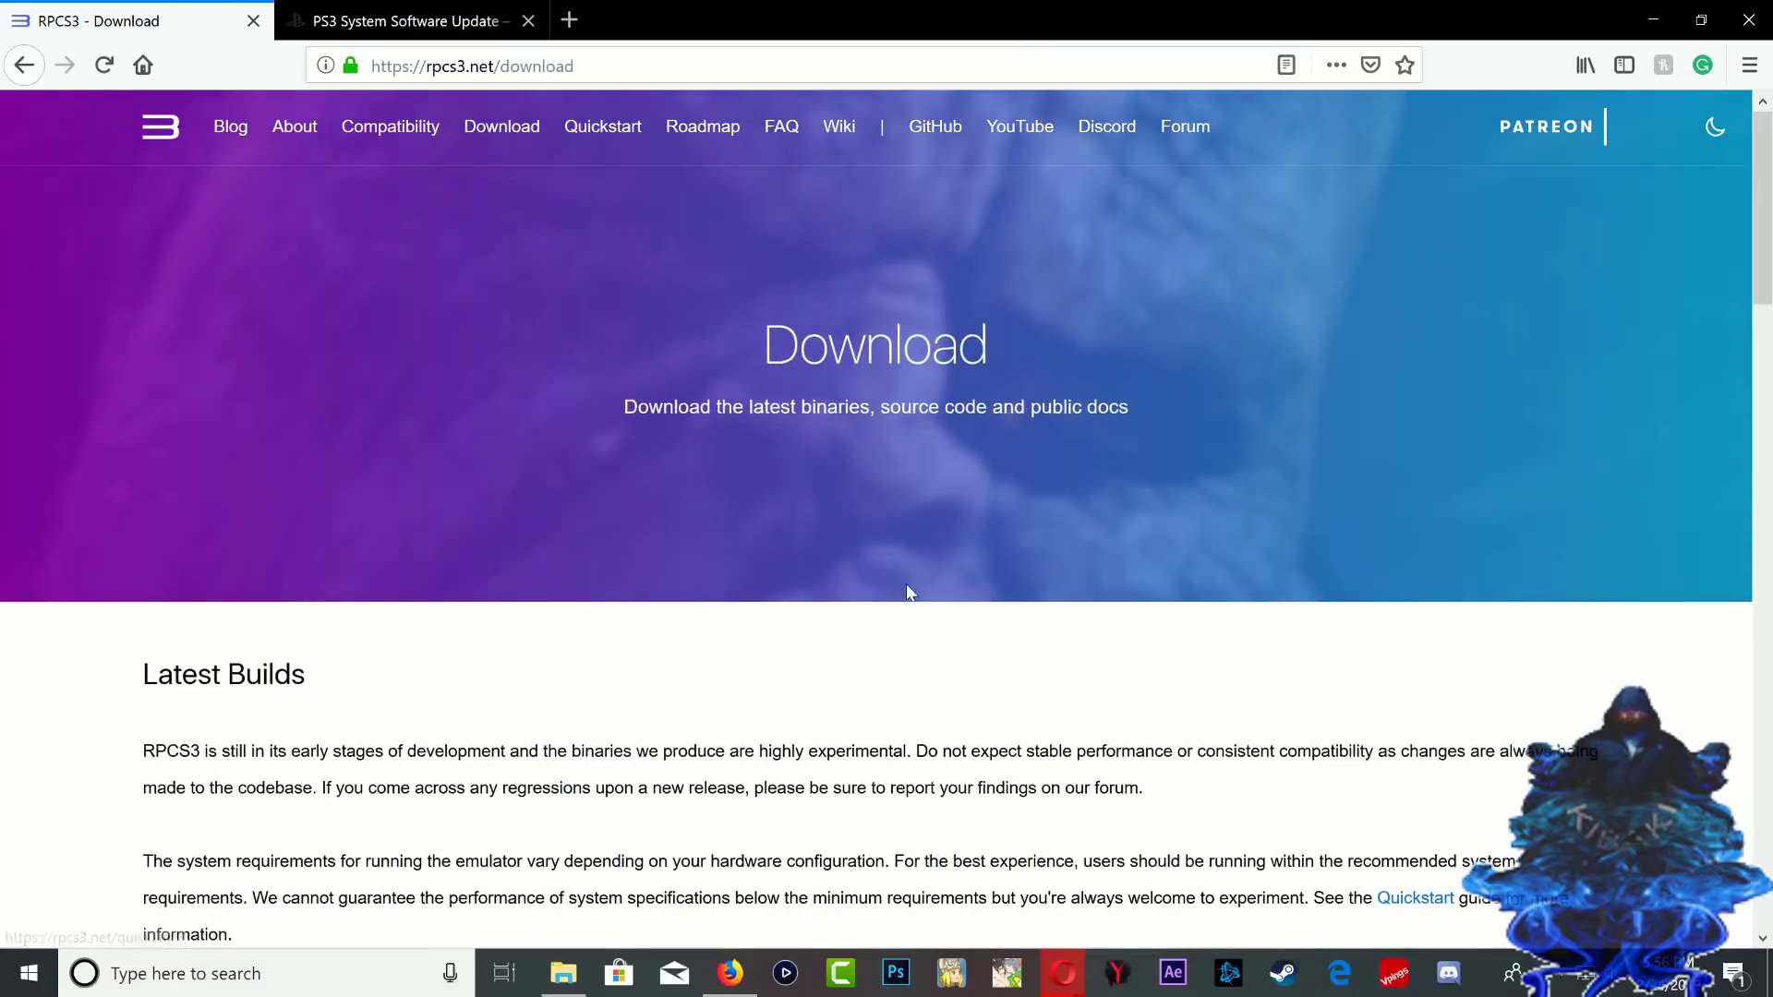
pyautogui.scroll(-4, 923, 591)
pyautogui.scroll(-1, 971, 591)
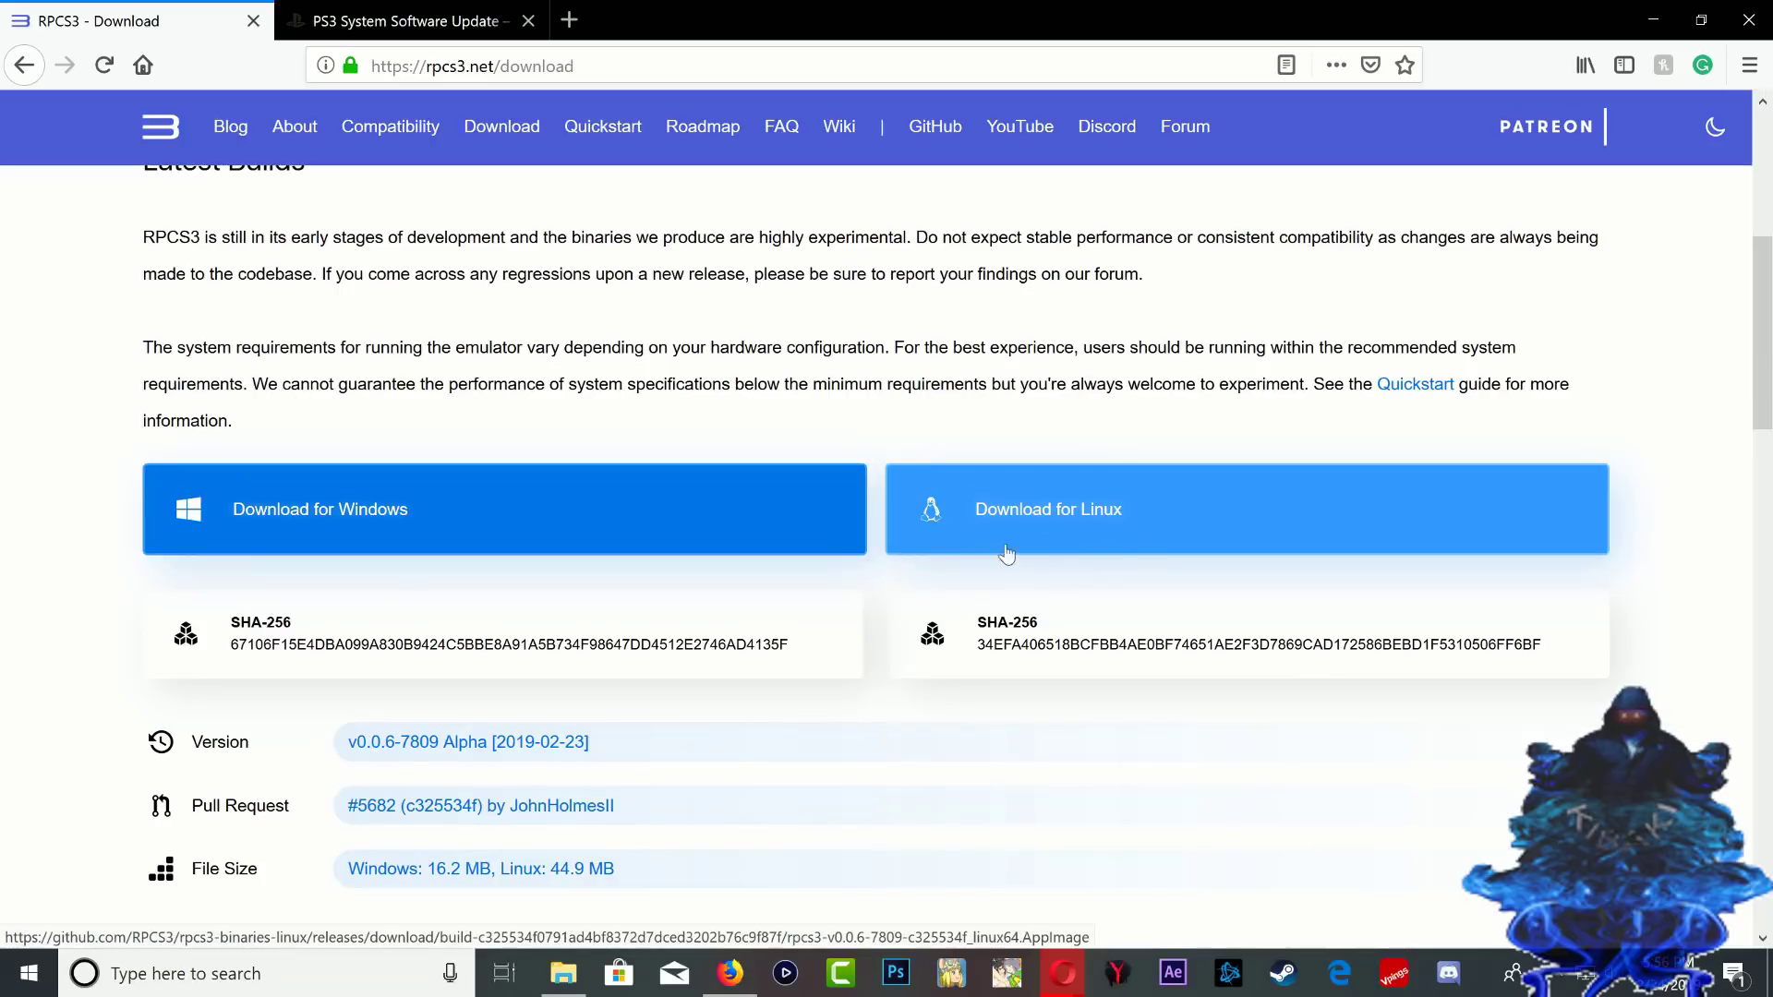
# Check the latest firmware version on the PS3 System Software Update page.
pyautogui.click(383, 22)
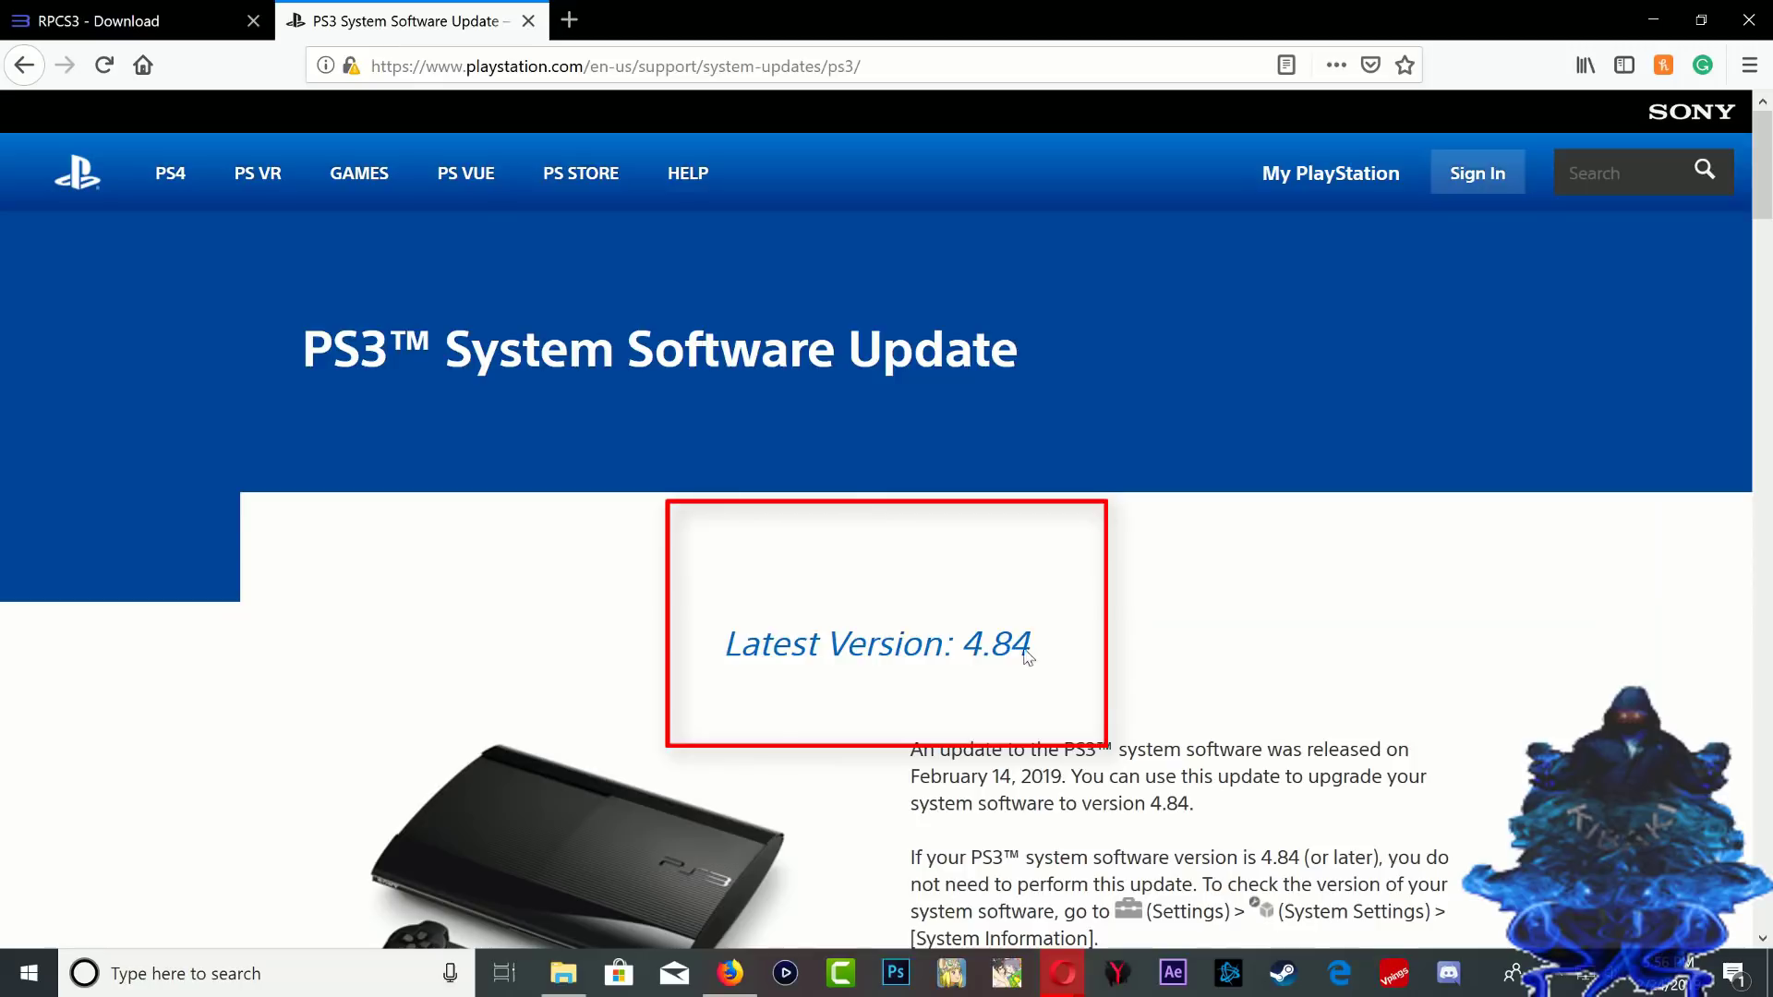
pyautogui.moveTo(1031, 651)
pyautogui.mouseDown()
pyautogui.moveTo(934, 677)
pyautogui.moveTo(1039, 674)
pyautogui.moveTo(660, 674)
pyautogui.moveTo(1072, 673)
pyautogui.moveTo(788, 653)
pyautogui.moveTo(868, 682)
pyautogui.mouseUp()
pyautogui.click(1263, 679)
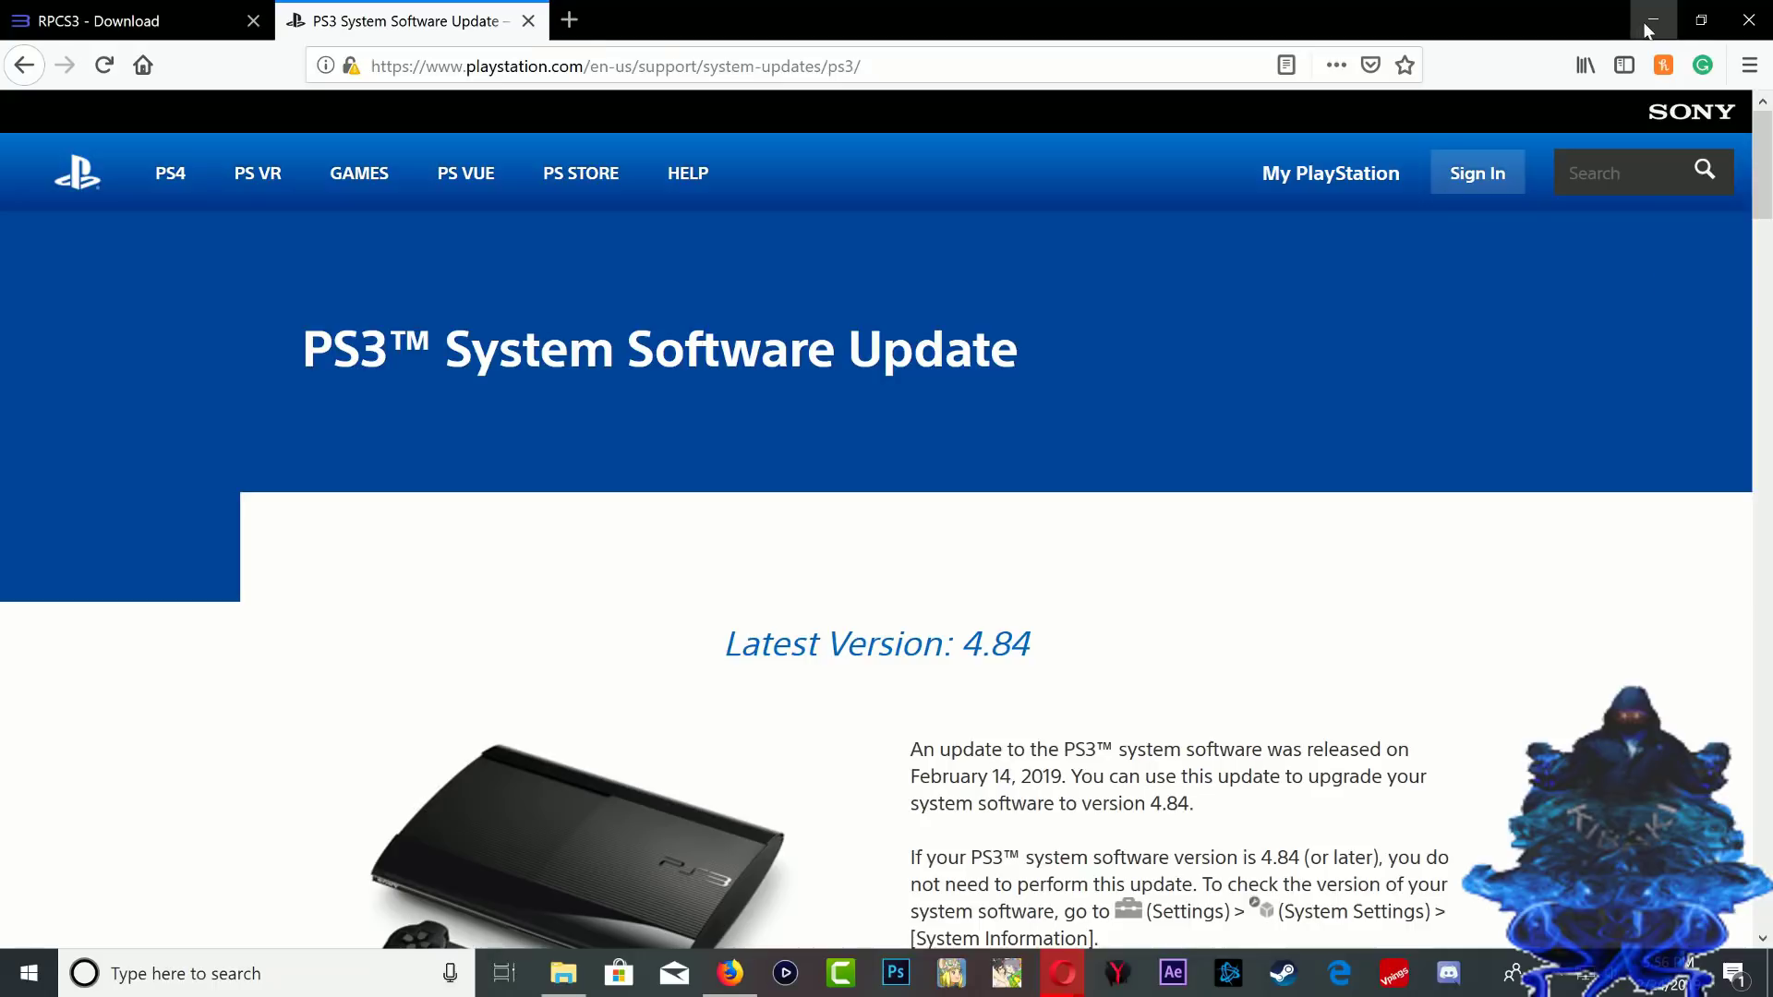
# Switch to File Explorer and review the properties and files of the NEW VOLUME (G:) USB drive.
pyautogui.click(1652, 19)
pyautogui.click(565, 974)
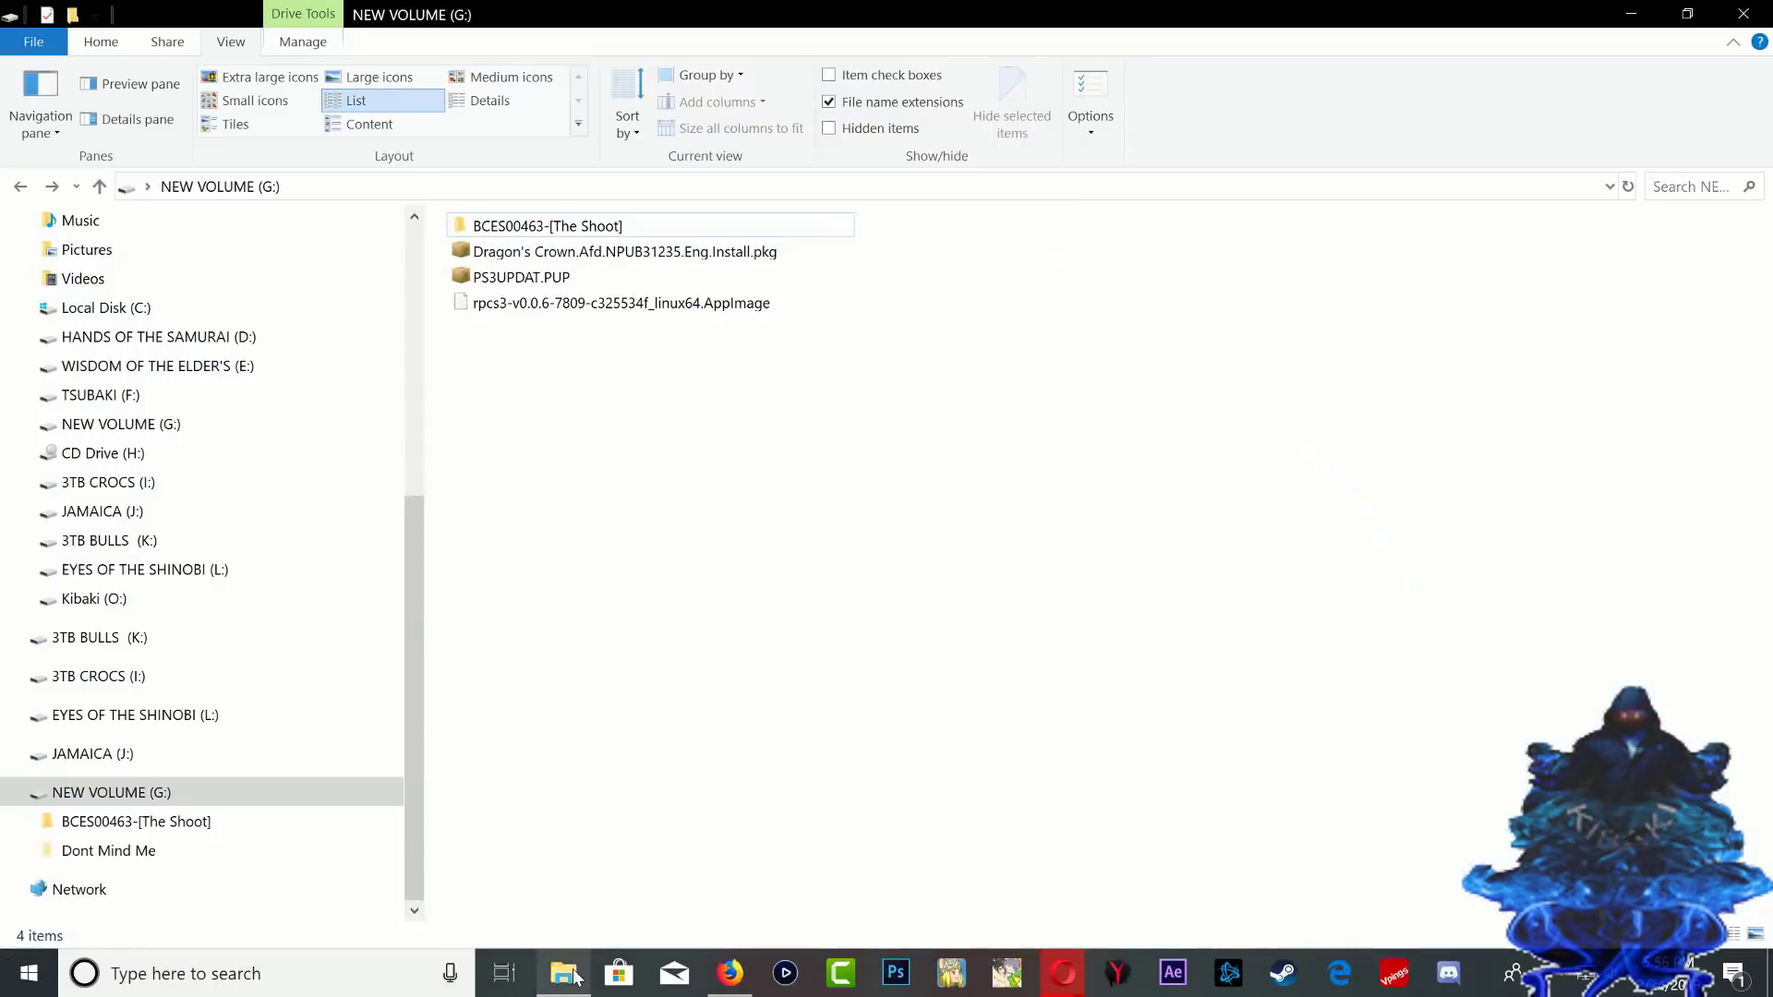
pyautogui.moveTo(704, 599); pyautogui.dragTo(887, 660)
pyautogui.rightClick(915, 565)
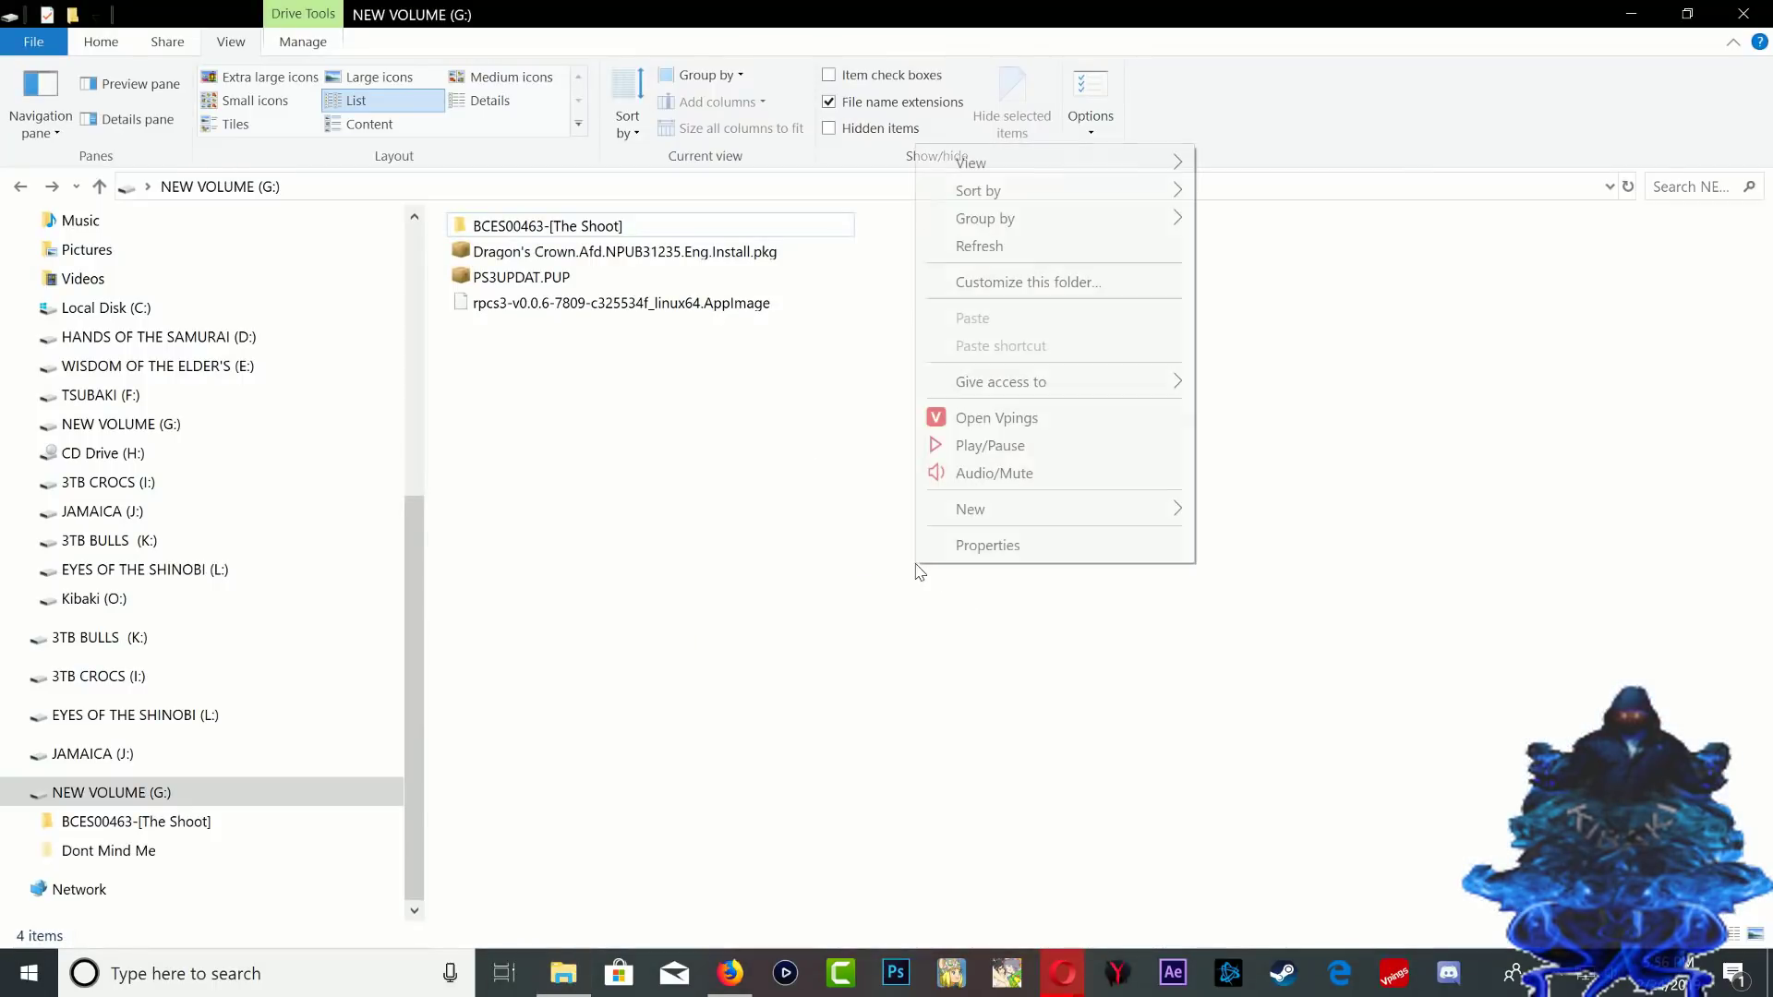
pyautogui.click(970, 546)
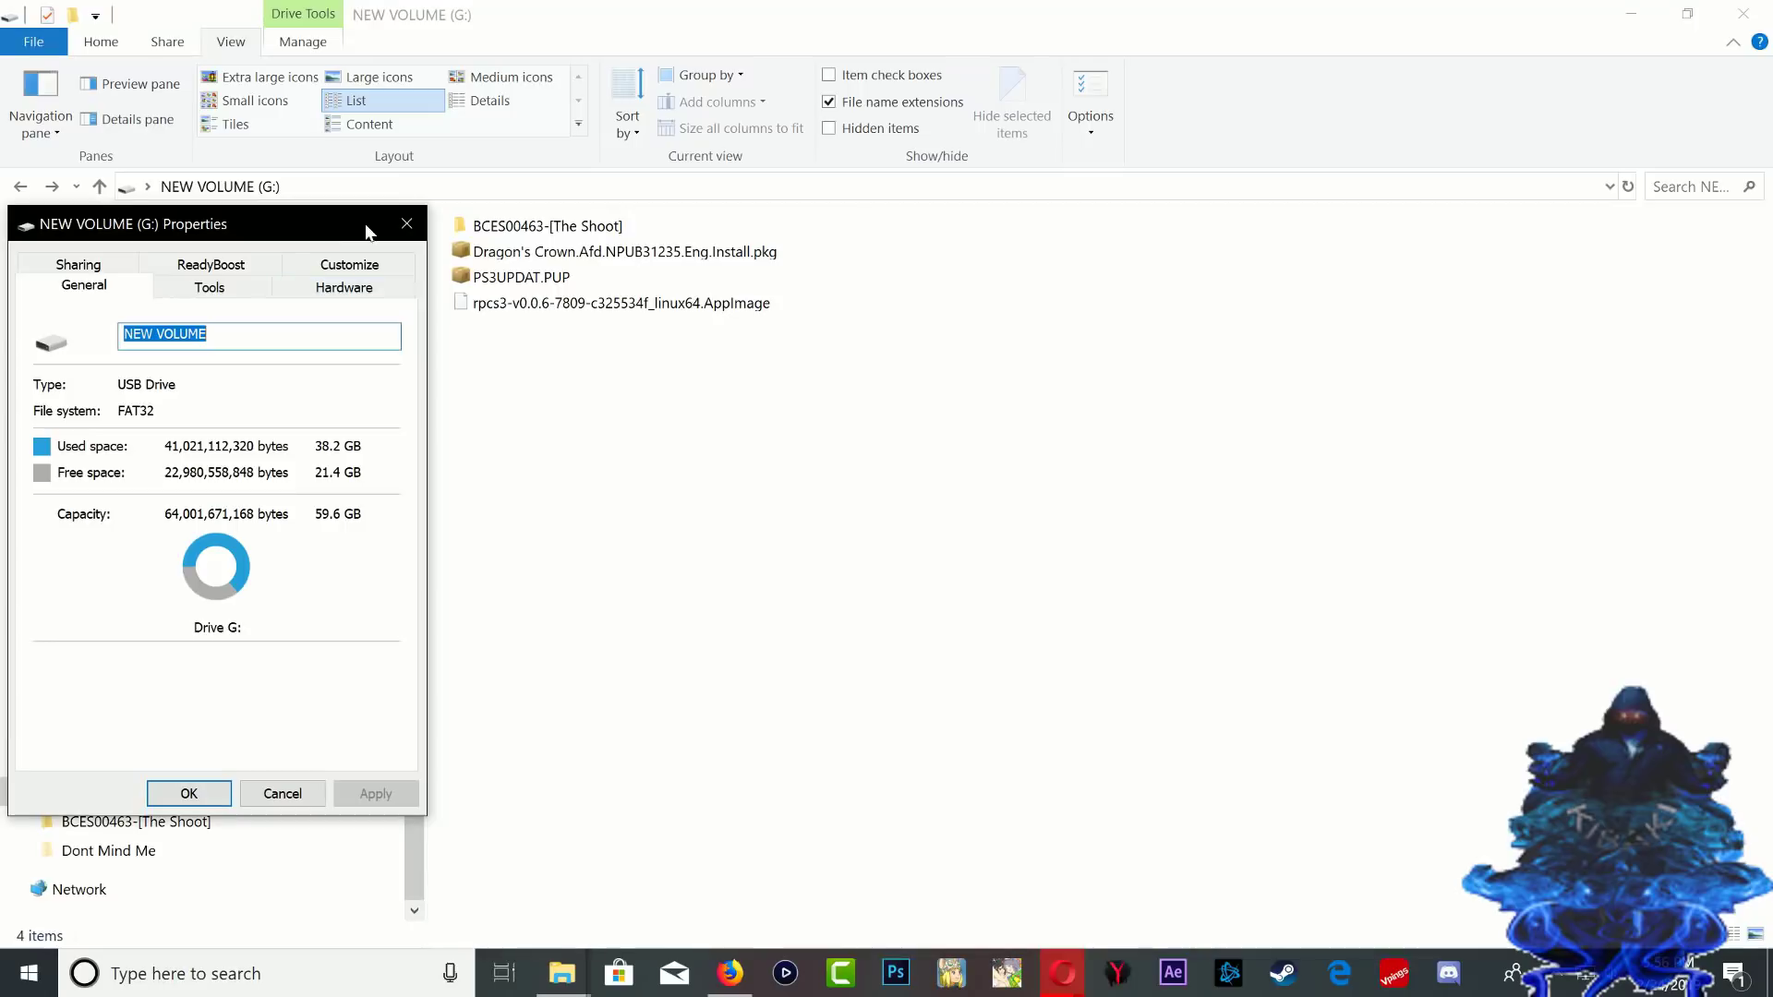
pyautogui.click(406, 224)
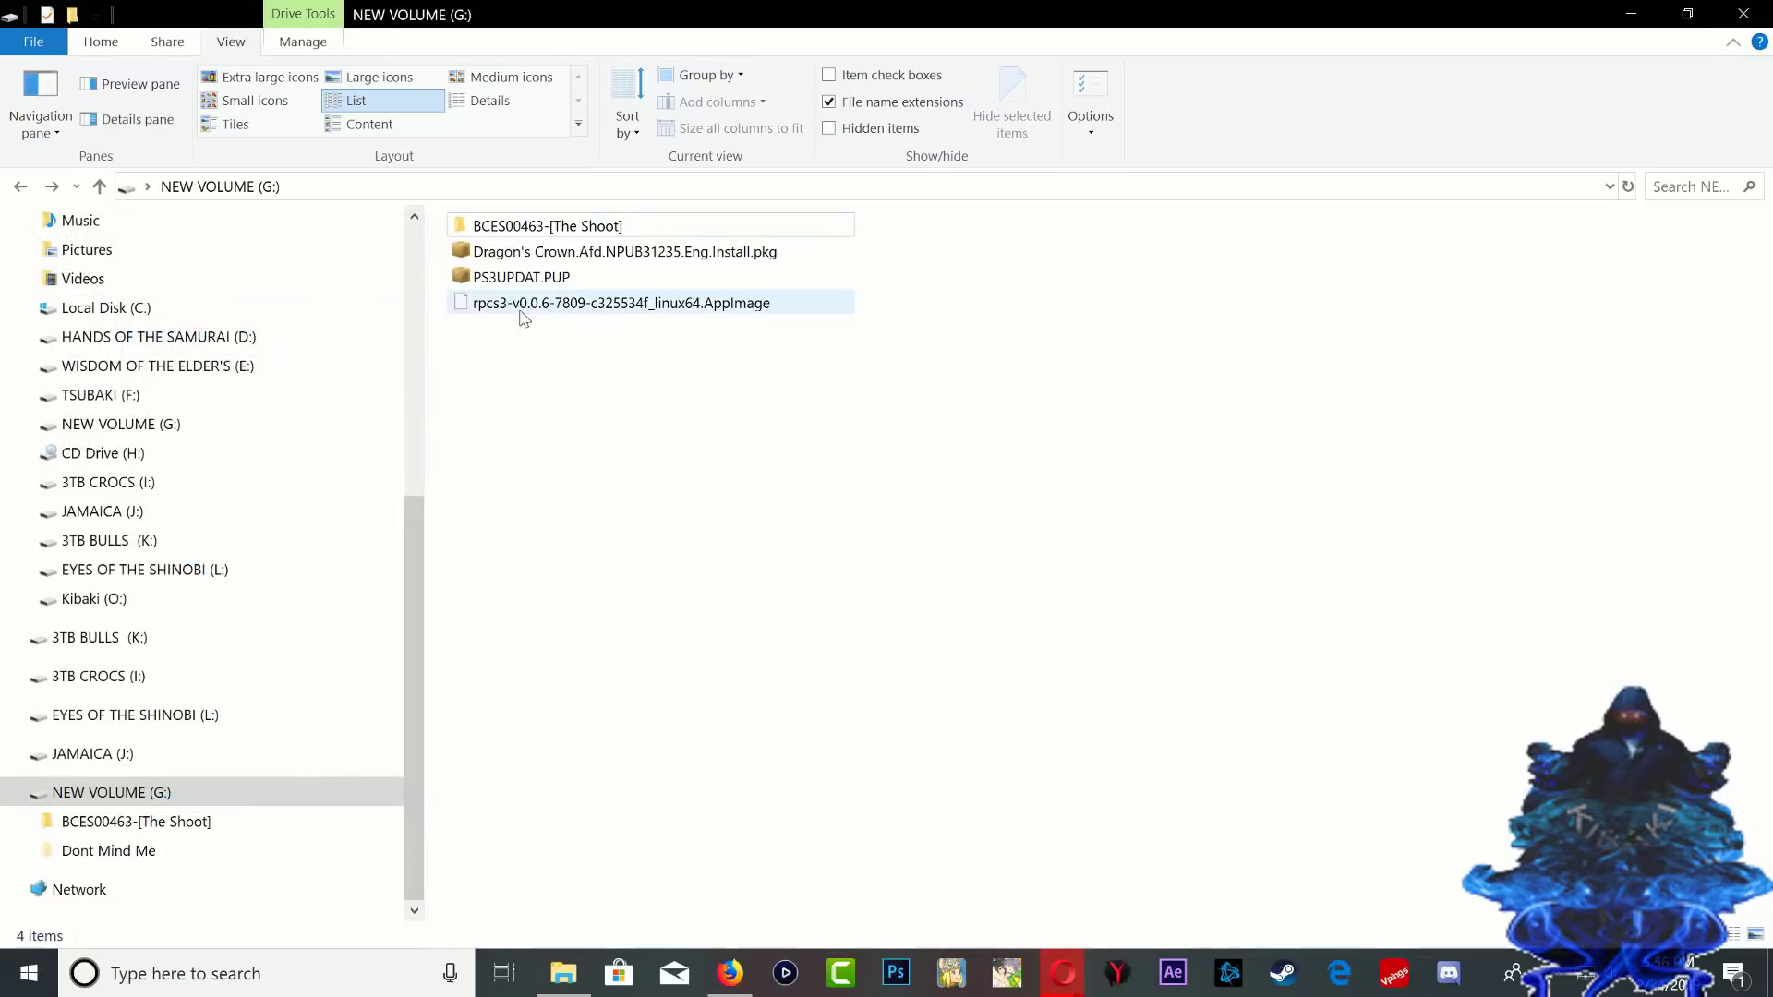
pyautogui.moveTo(485, 315)
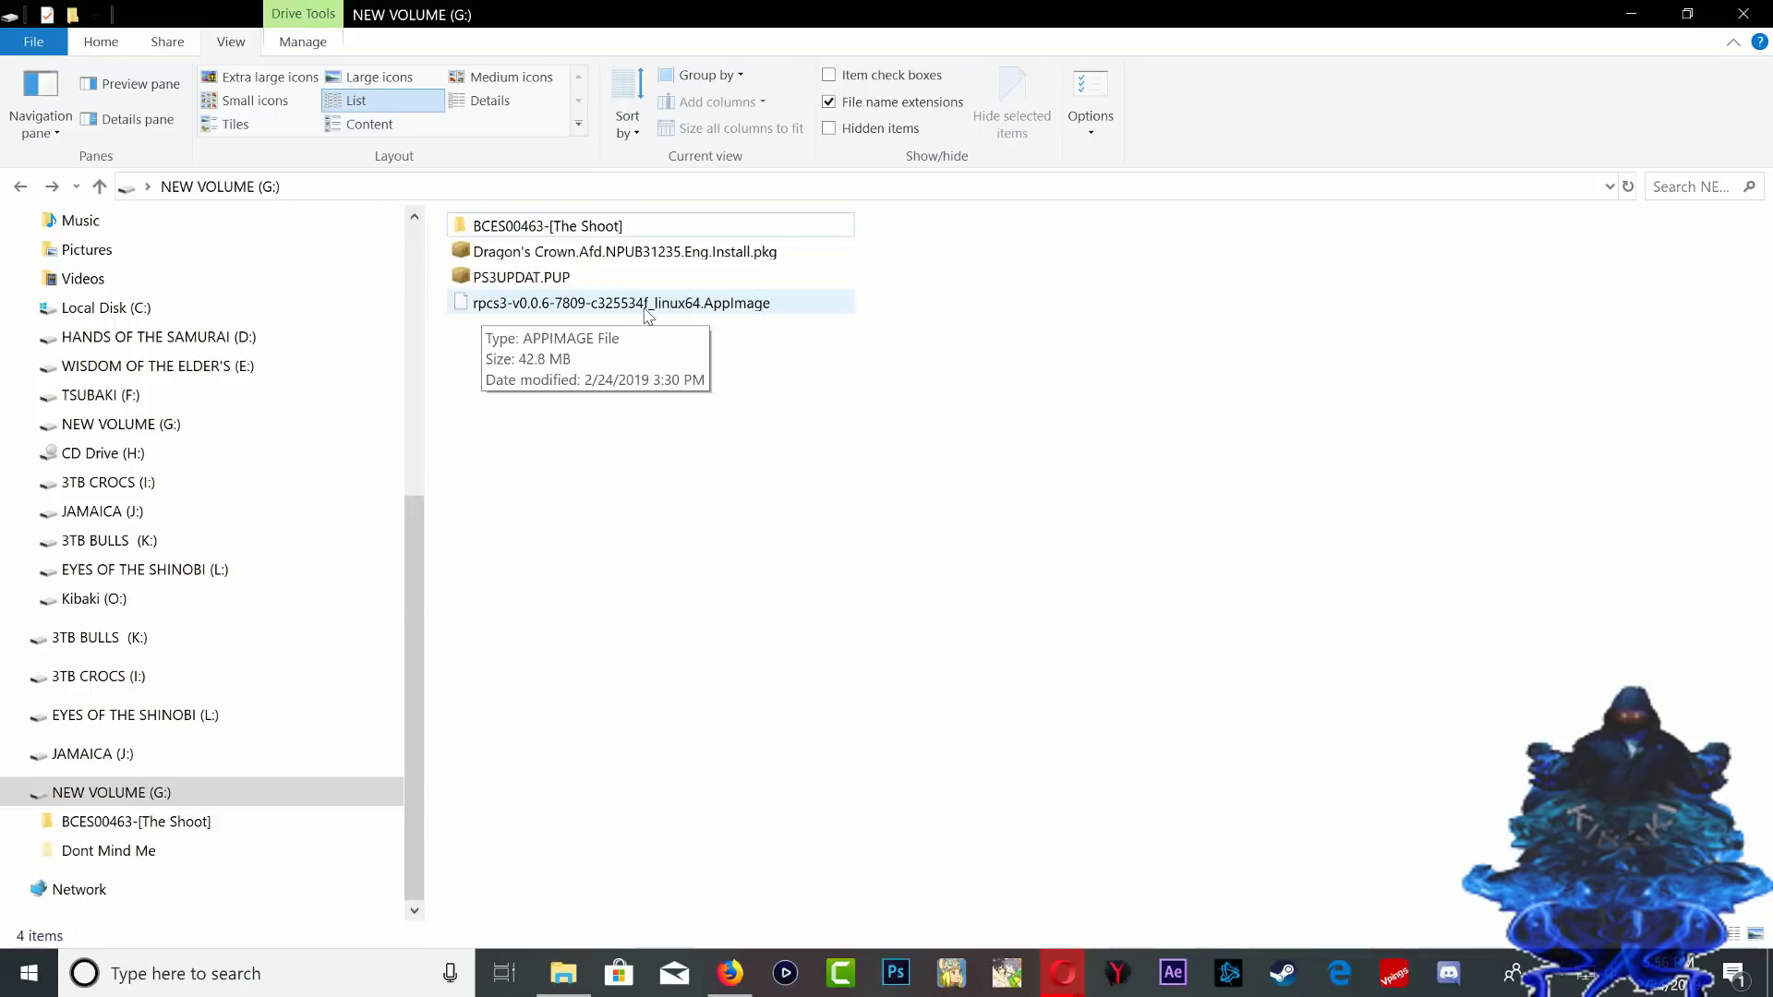
pyautogui.moveTo(545, 284)
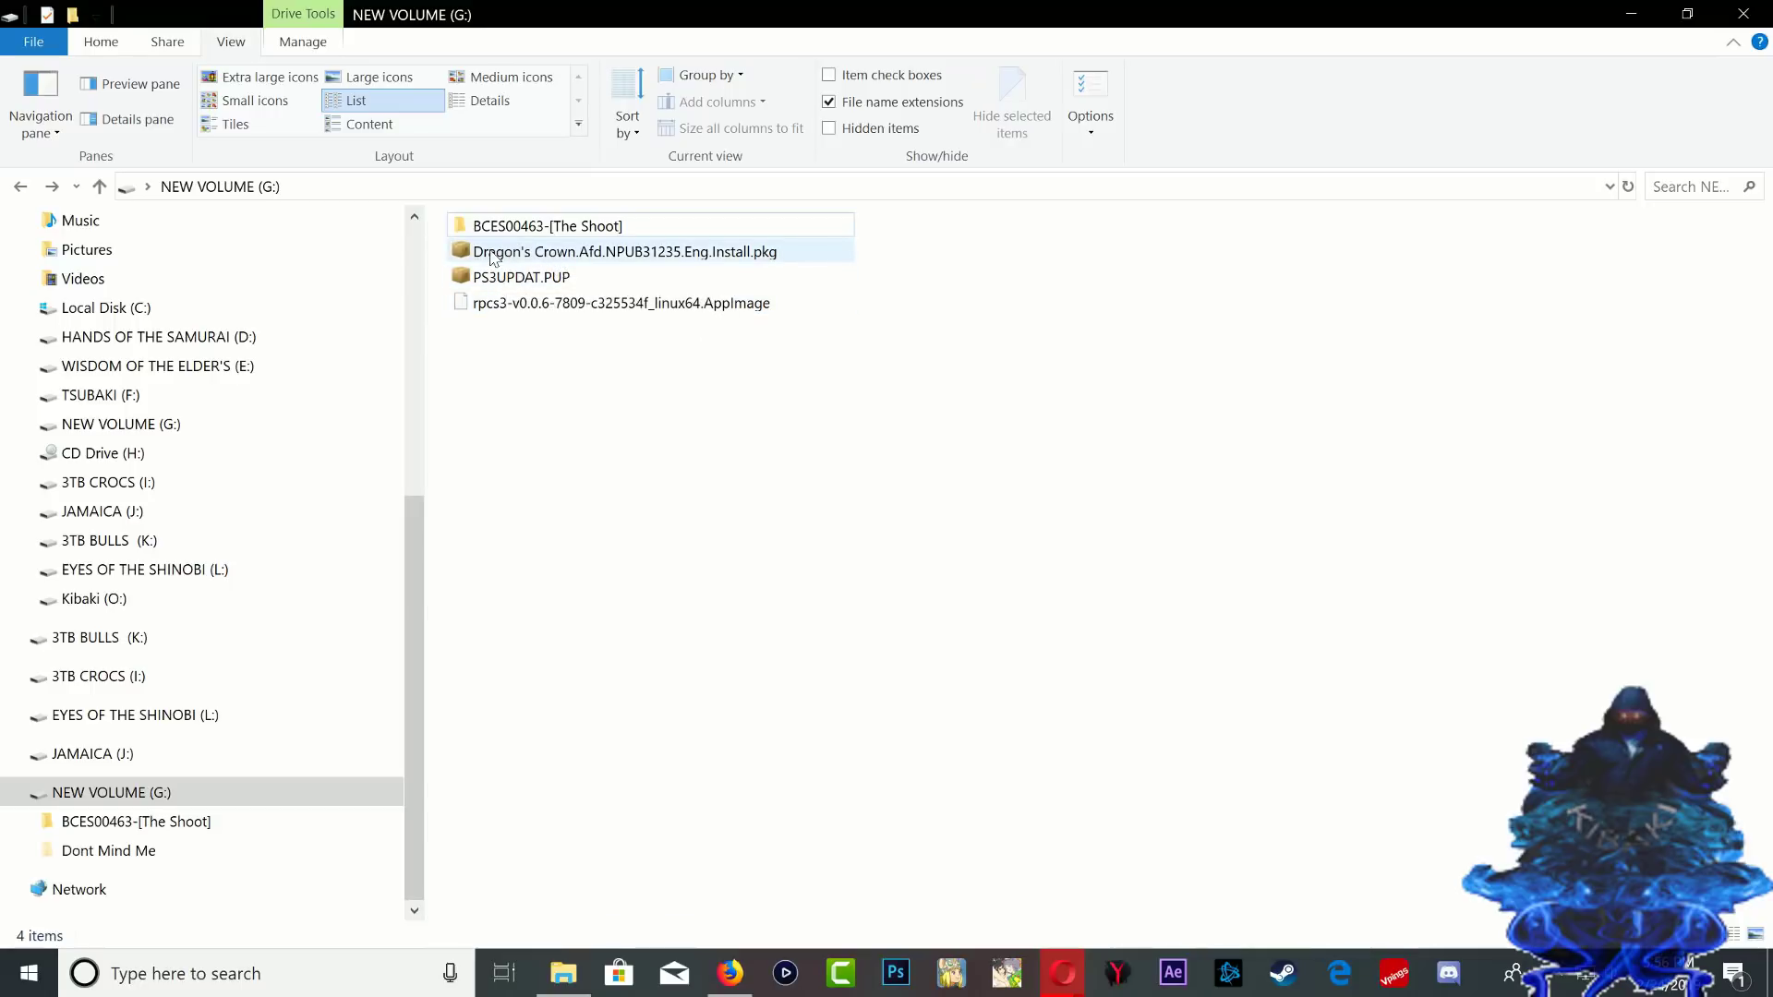
pyautogui.moveTo(657, 262)
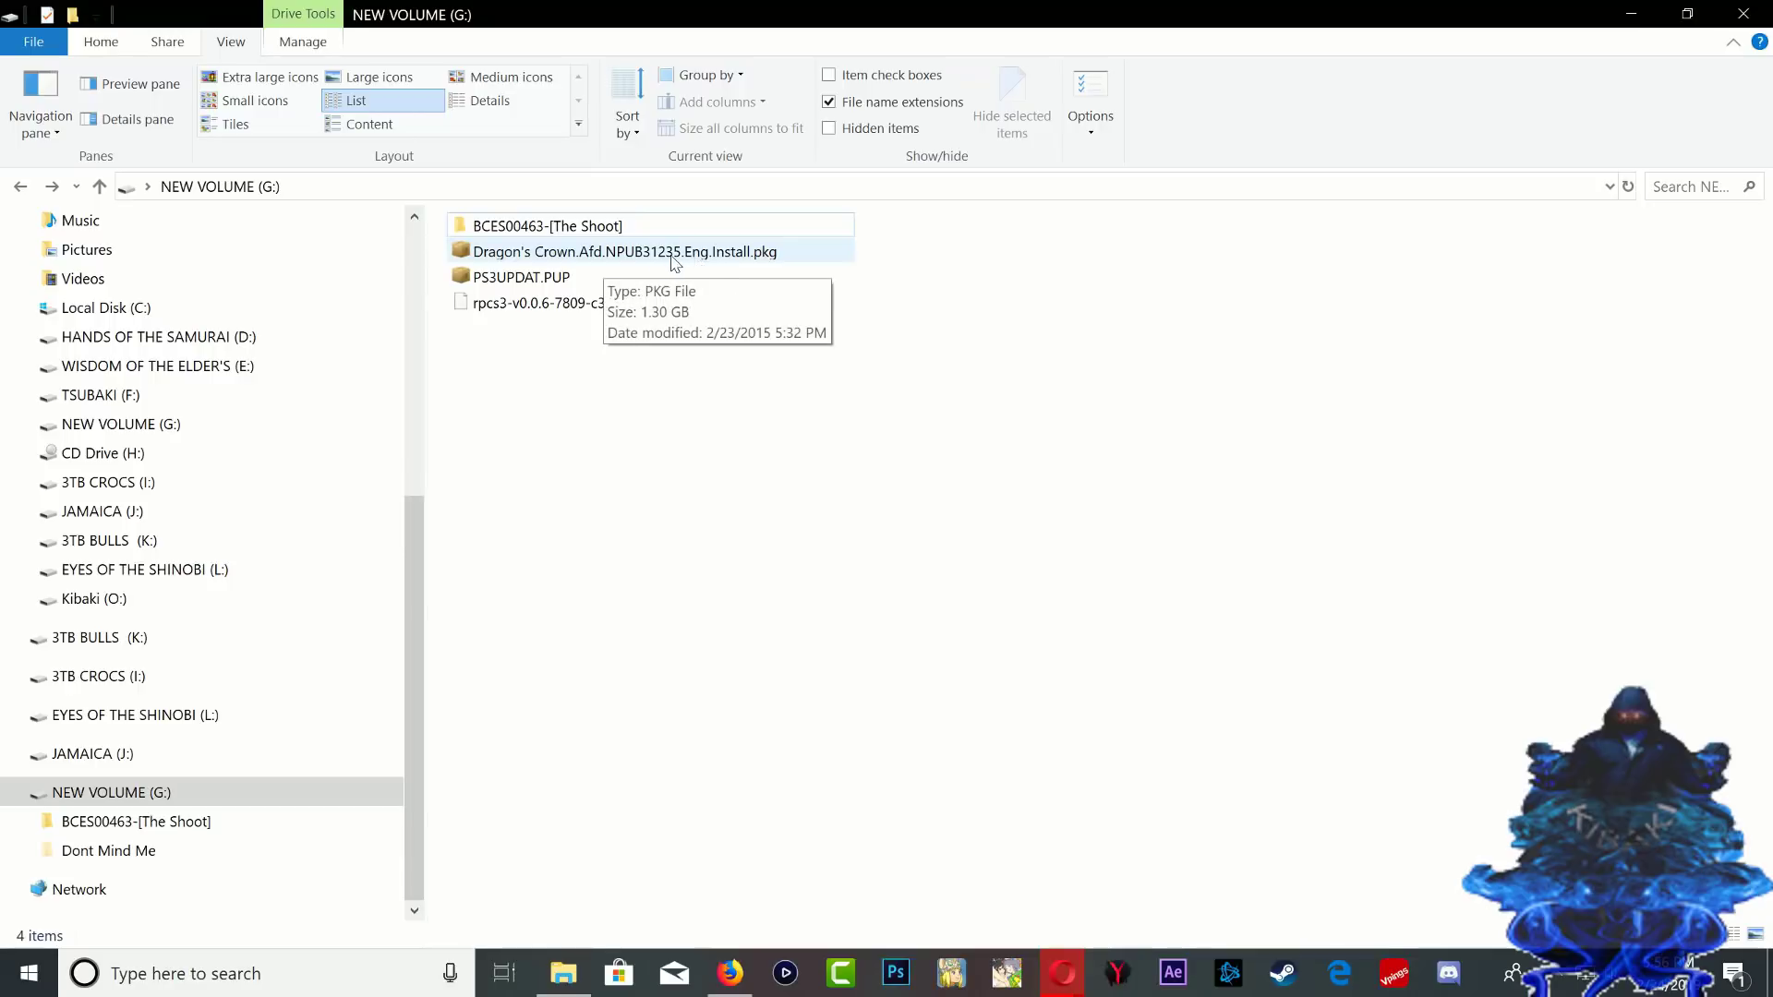
pyautogui.moveTo(507, 231)
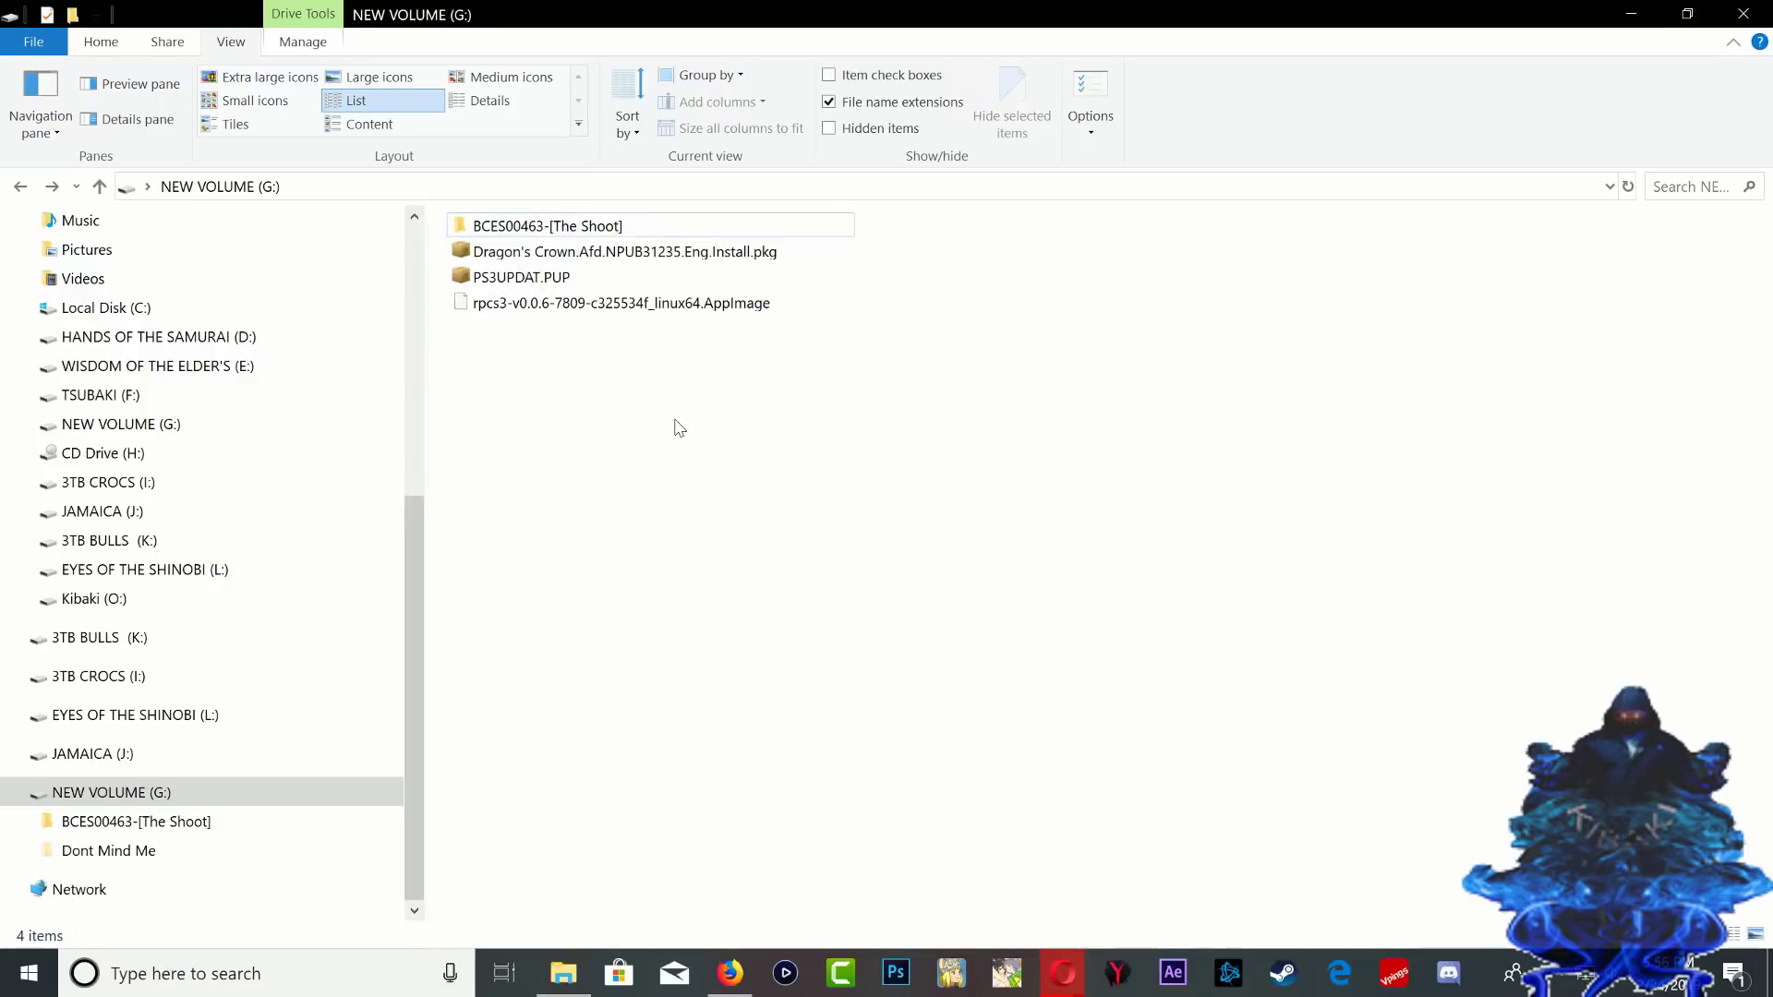
# Rename the downloaded RPCS3 Linux AppImage on the G: drive as rpcs3.AppImage.
pyautogui.rightClick(625, 309)
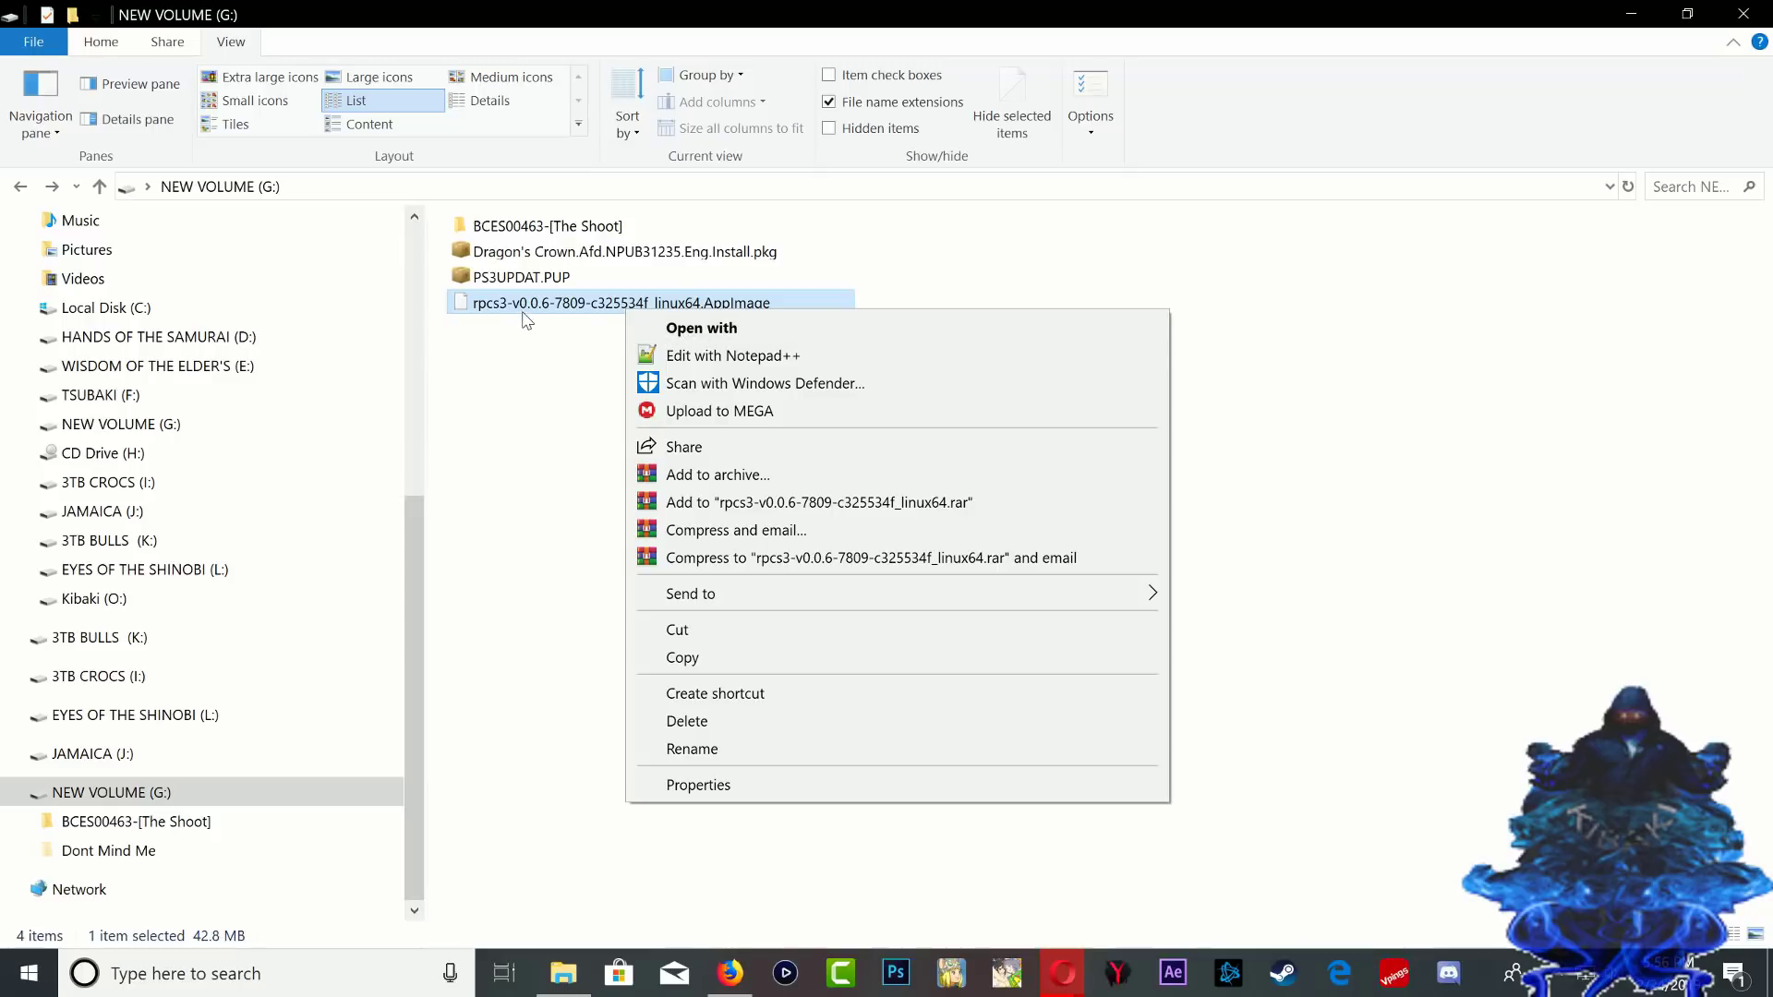
pyautogui.click(675, 759)
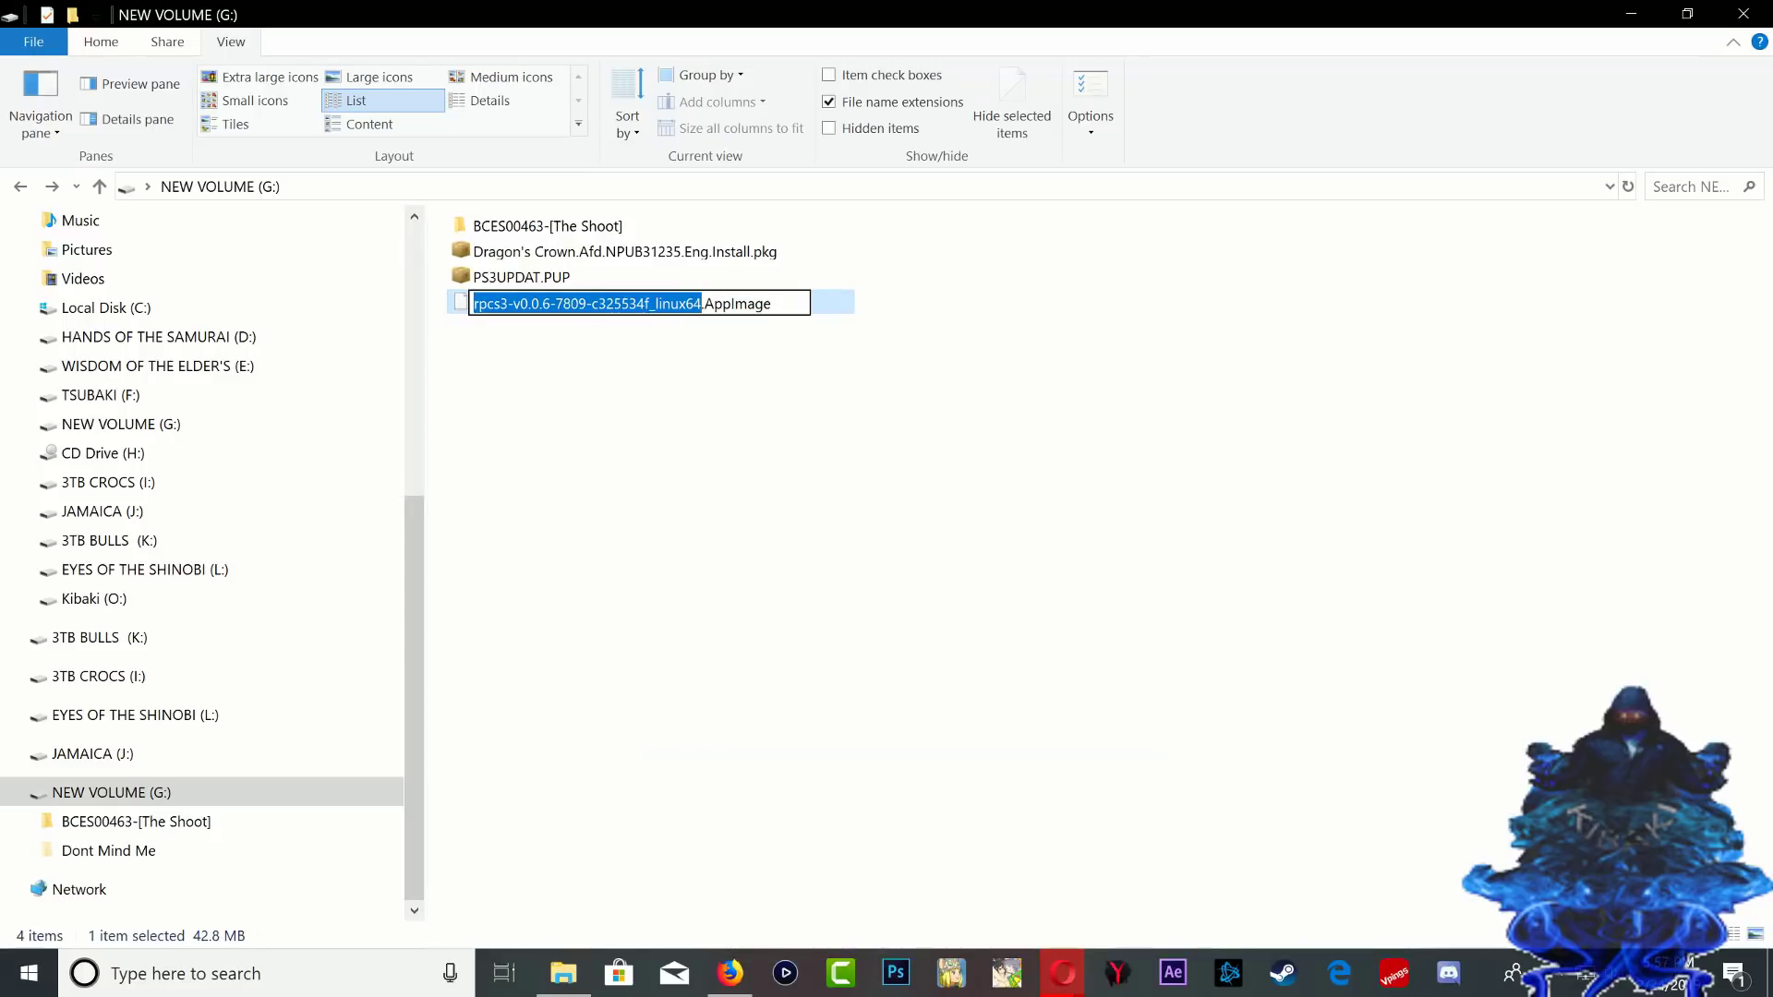
pyautogui.press('Right')
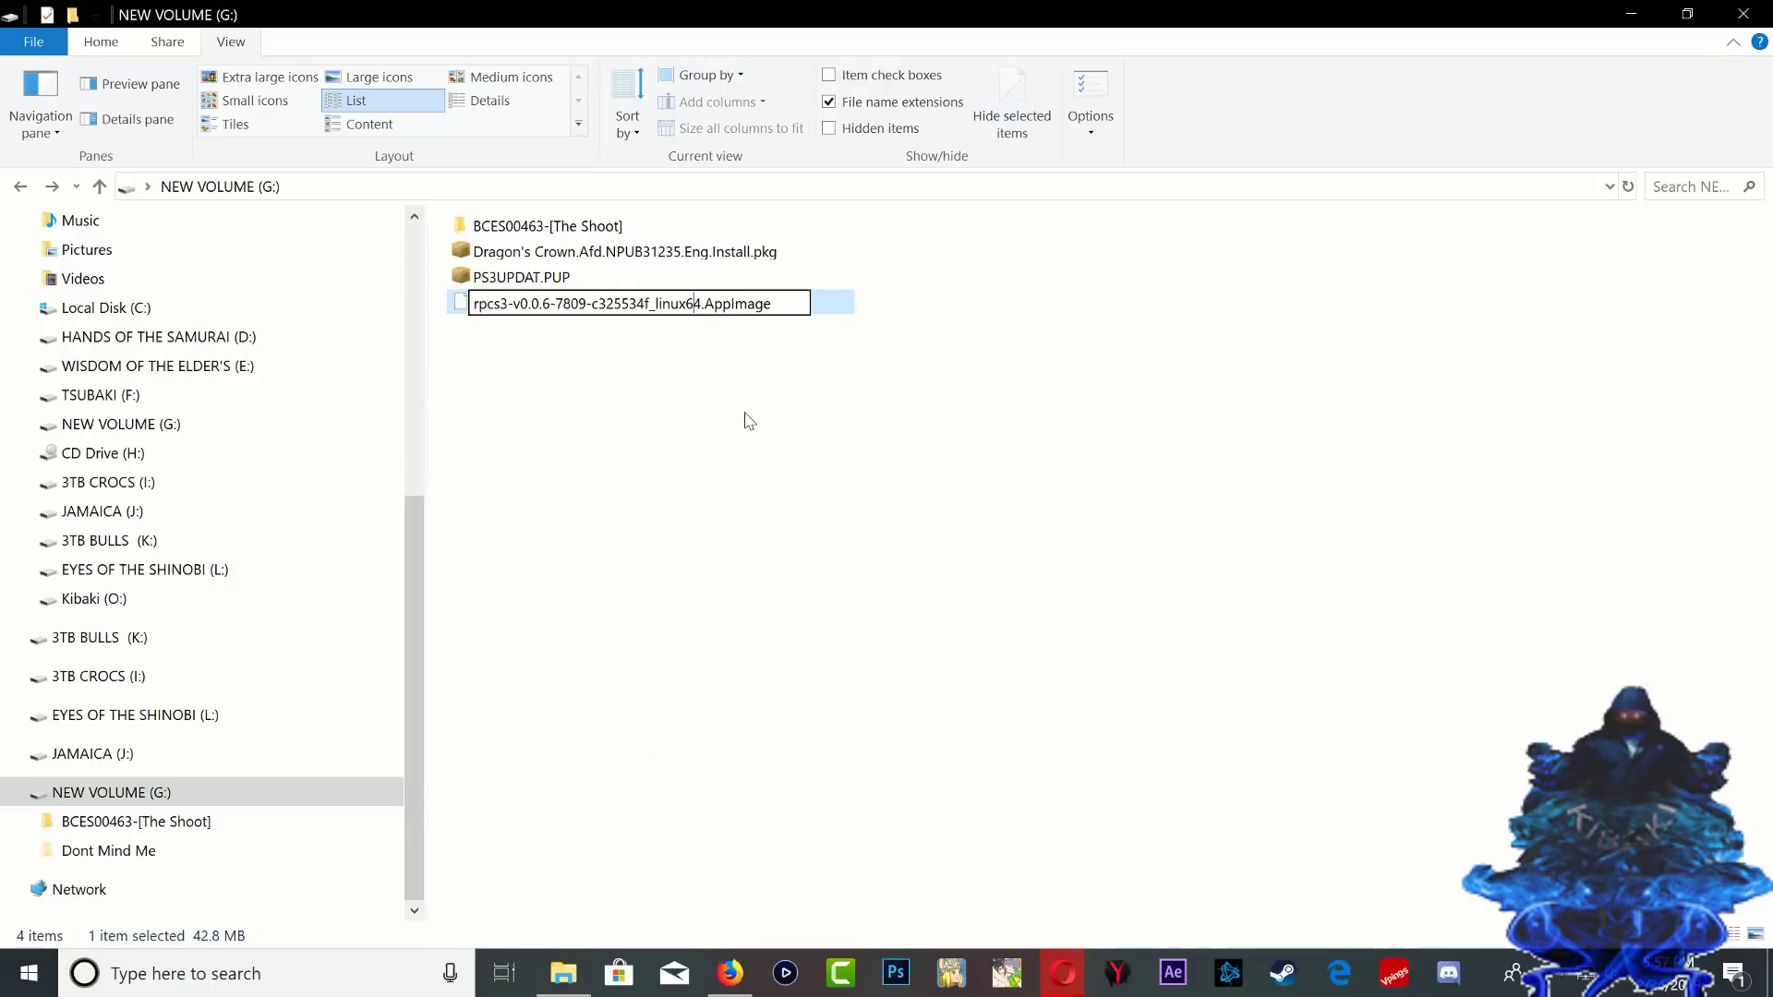
pyautogui.press('BackSpace')
pyautogui.press('BackSpace')
pyautogui.press('BackSpace')
pyautogui.press('BackSpace')
pyautogui.press('BackSpace')
pyautogui.press('BackSpace')
pyautogui.press('BackSpace')
pyautogui.press('BackSpace')
pyautogui.press('BackSpace')
pyautogui.press('BackSpace')
pyautogui.press('BackSpace')
pyautogui.press('BackSpace')
pyautogui.press('BackSpace')
pyautogui.press('BackSpace')
pyautogui.press('BackSpace')
pyautogui.press('BackSpace')
pyautogui.press('BackSpace')
pyautogui.press('BackSpace')
pyautogui.press('BackSpace')
pyautogui.press('BackSpace')
pyautogui.press('BackSpace')
pyautogui.press('BackSpace')
pyautogui.press('BackSpace')
pyautogui.press('BackSpace')
pyautogui.press('BackSpace')
pyautogui.press('BackSpace')
pyautogui.press('BackSpace')
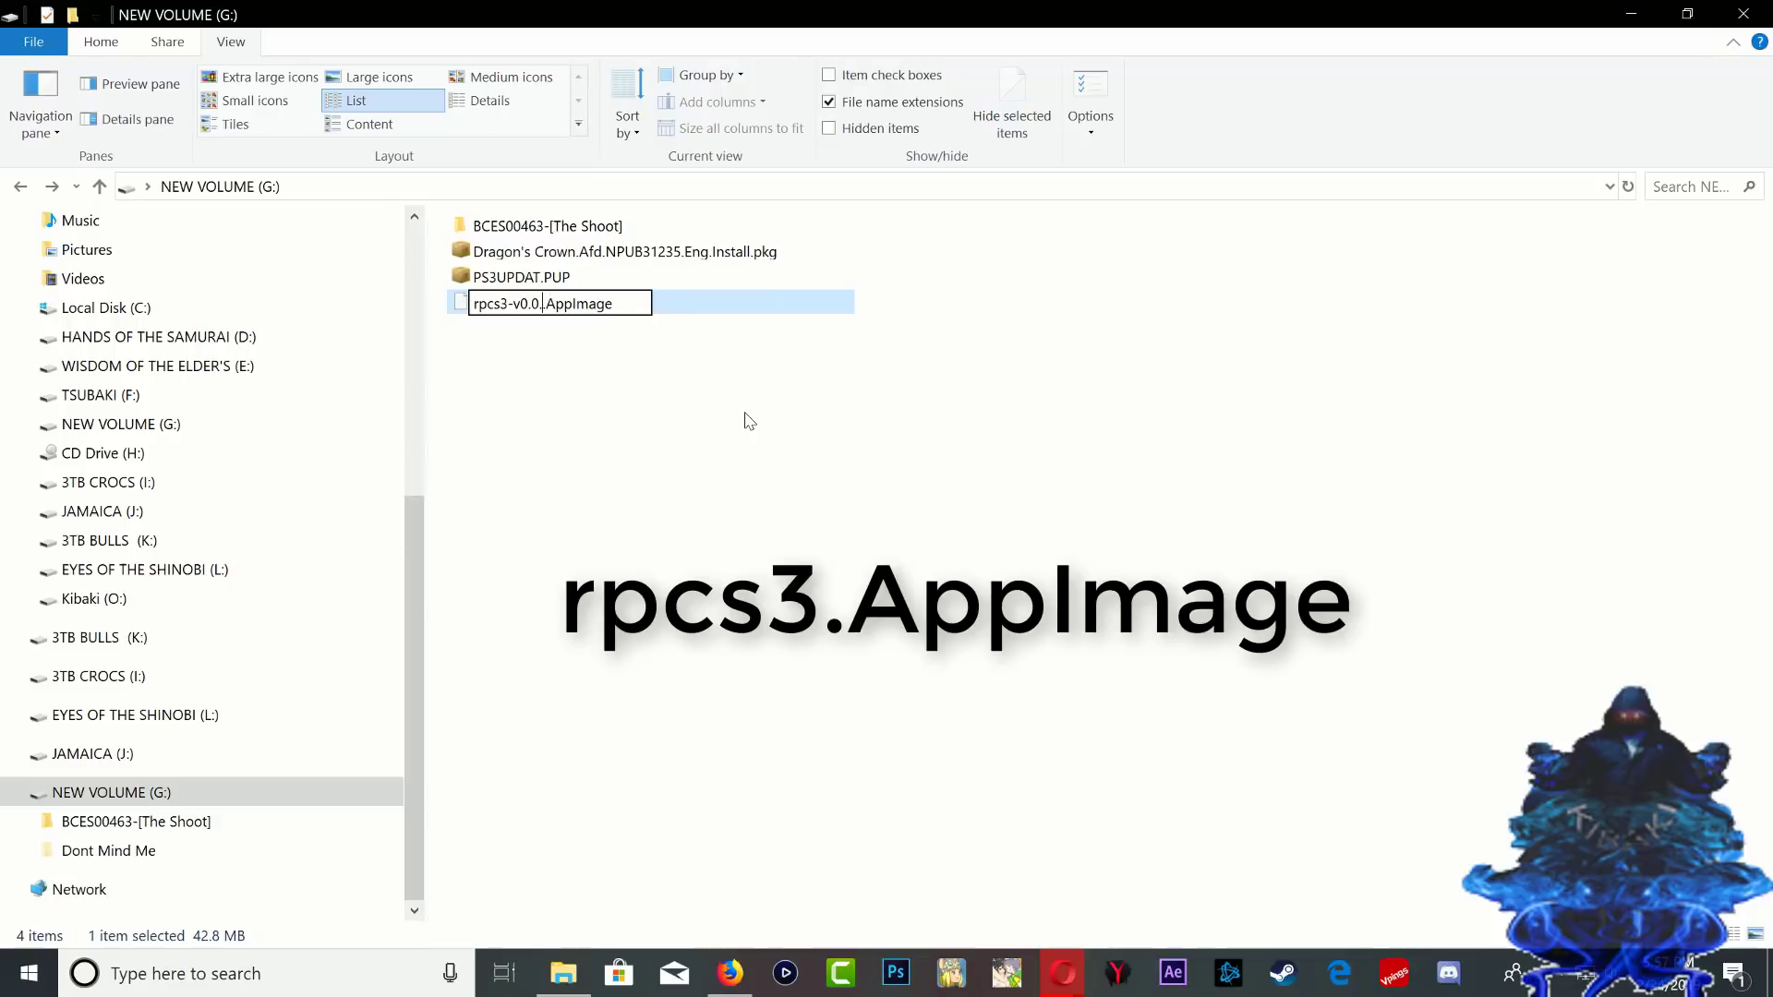
pyautogui.press('BackSpace')
pyautogui.press('BackSpace')
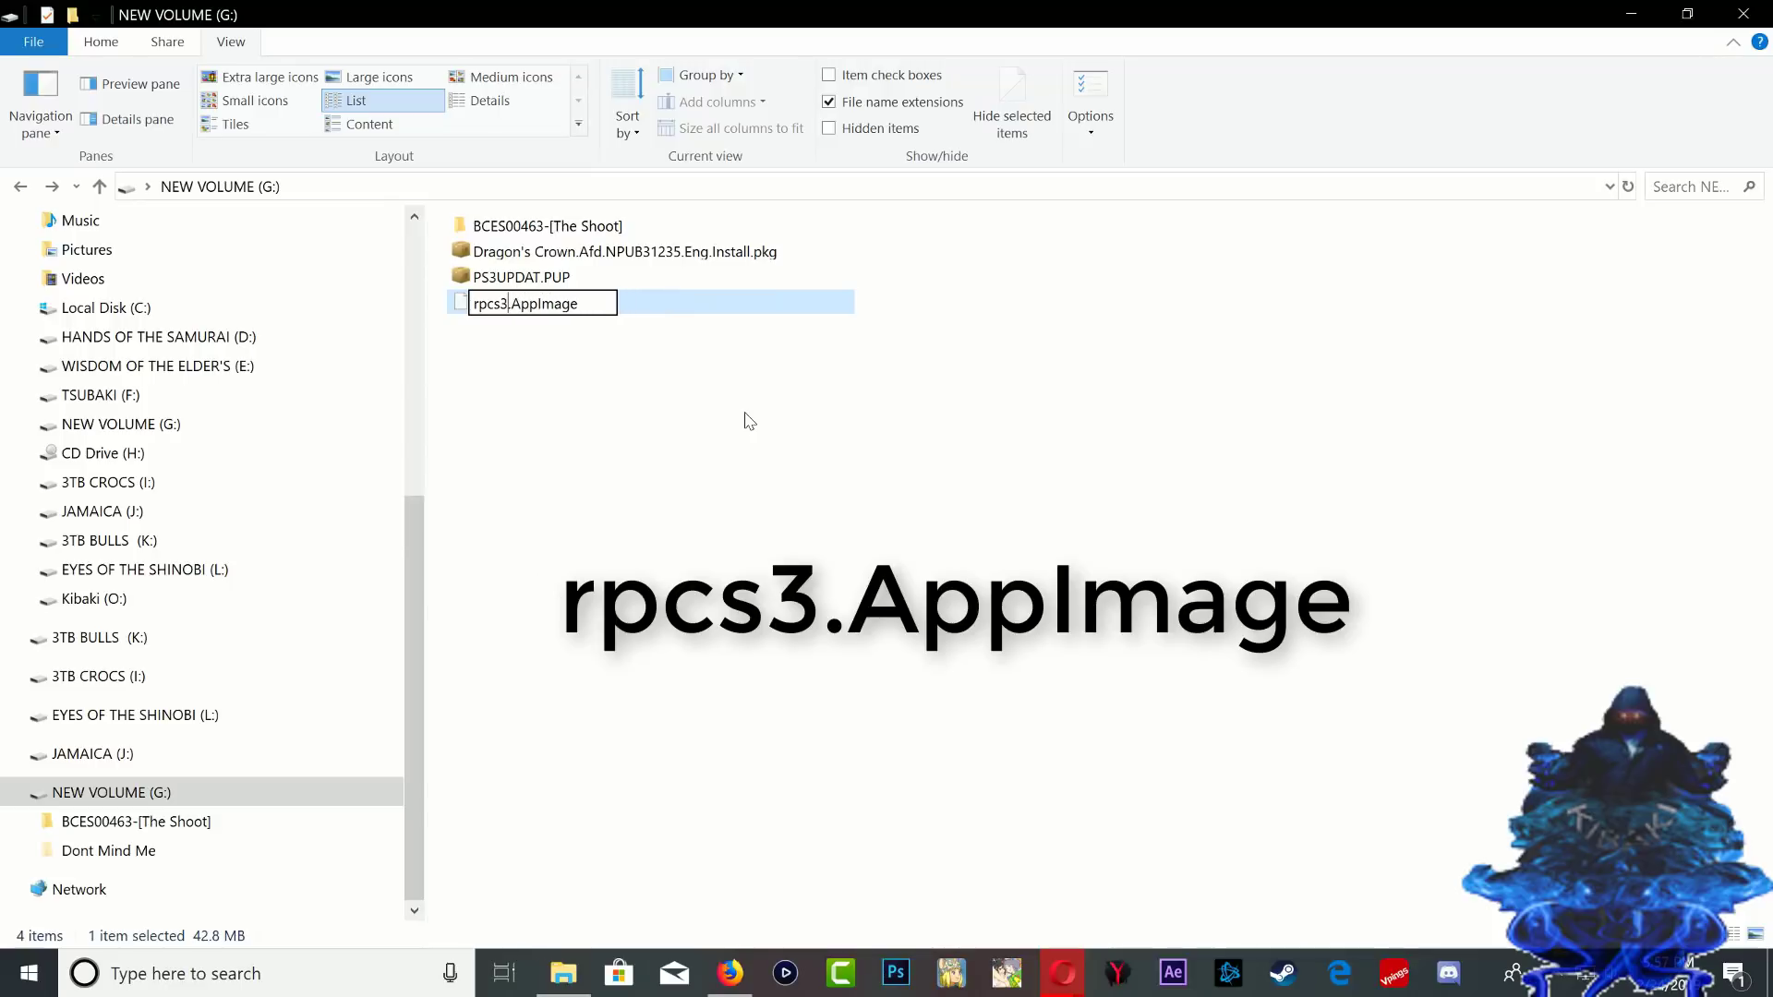
pyautogui.click(749, 421)
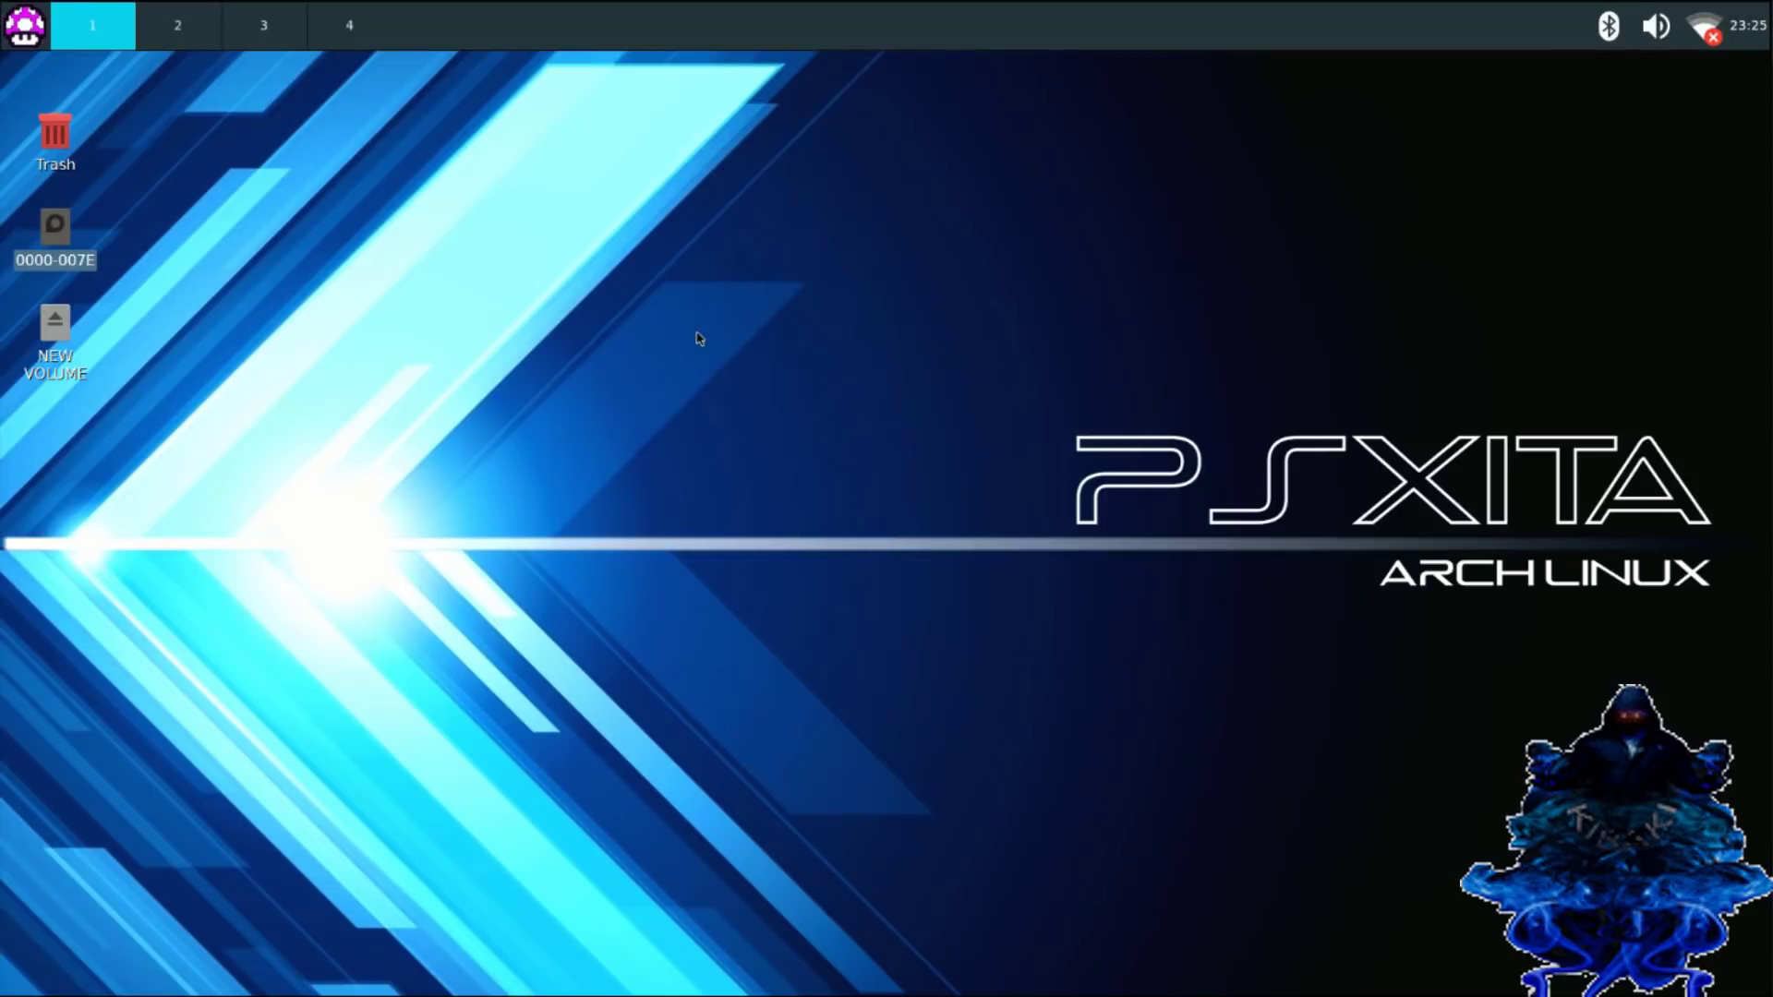
# Refresh the desktop's application menu through the Jwm configuration.
pyautogui.click(41, 40)
pyautogui.moveTo(71, 242)
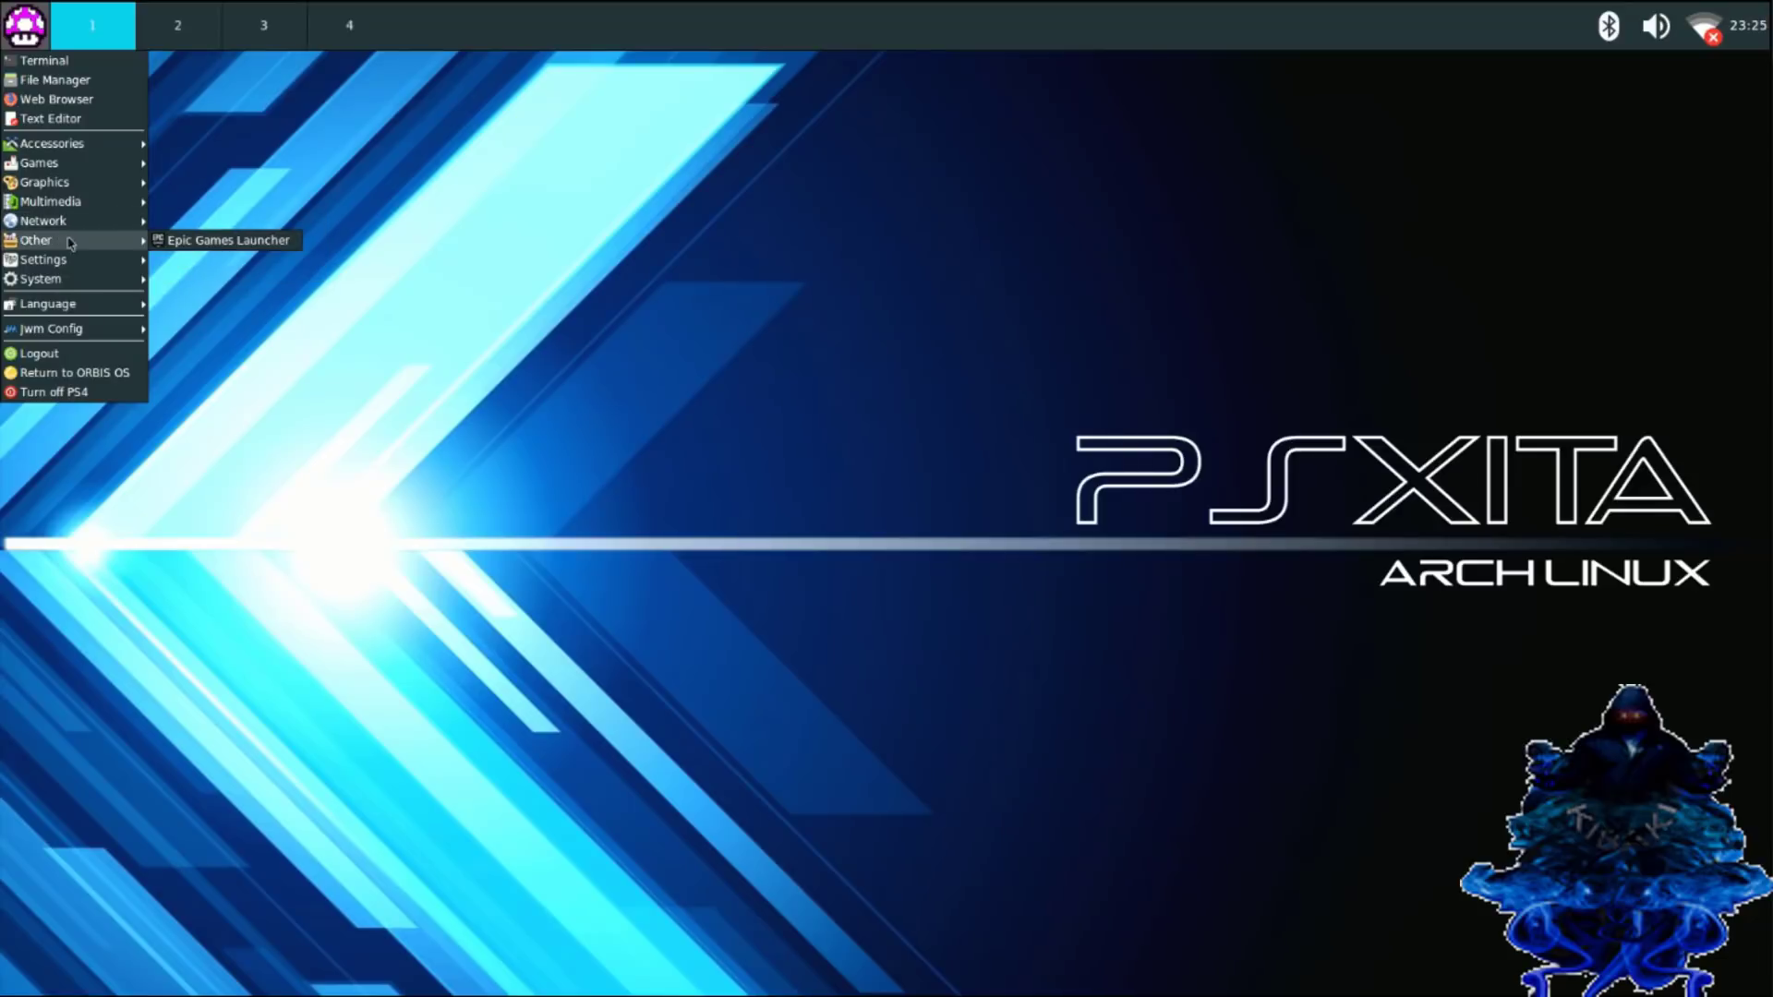
pyautogui.moveTo(83, 332)
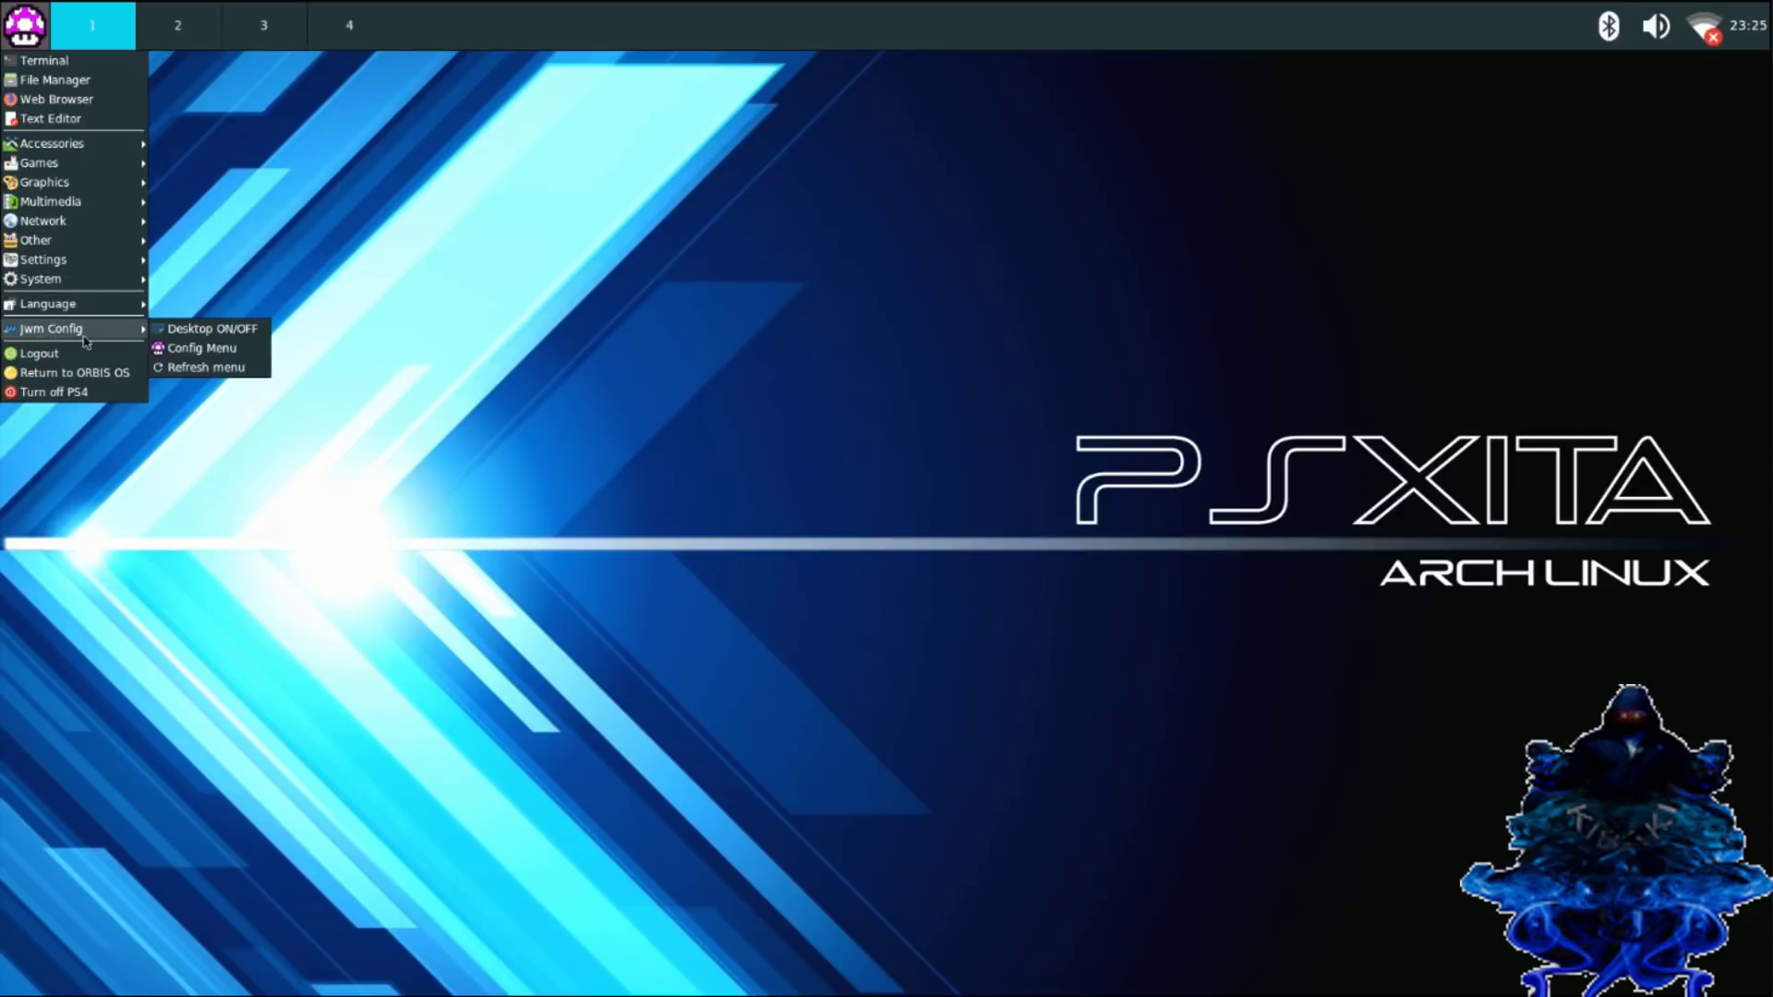
pyautogui.click(189, 367)
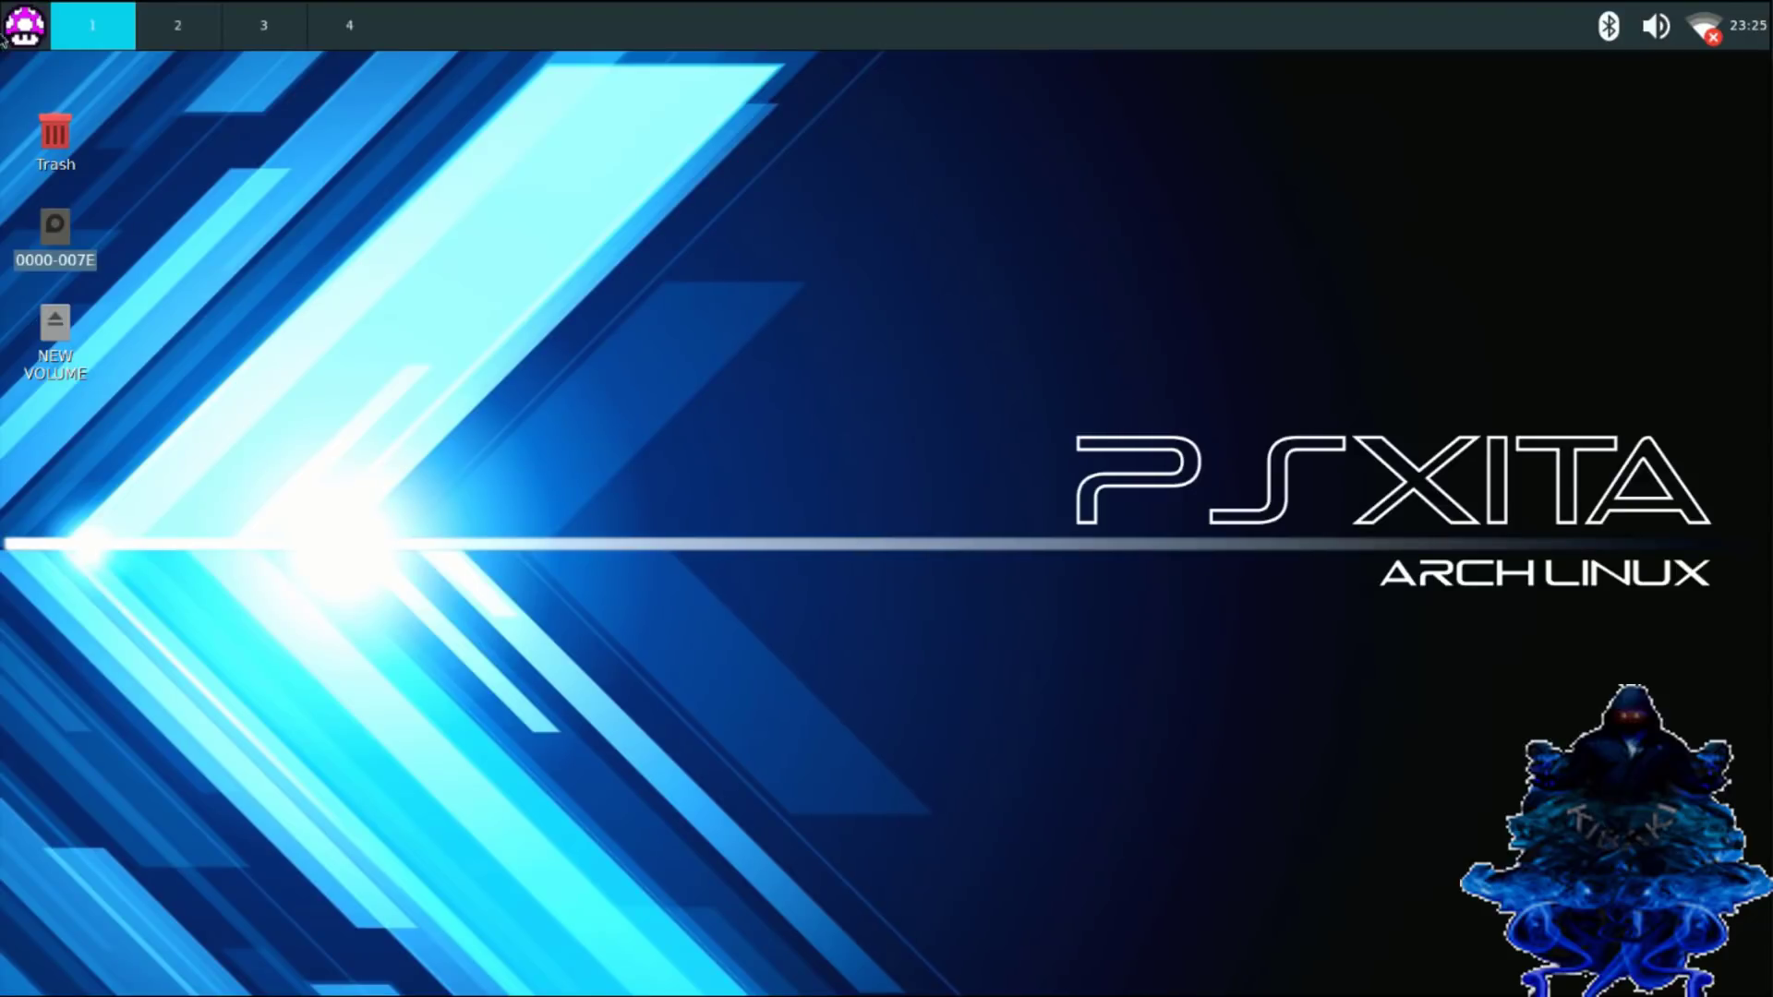
# Open the file manager and show the contents of the NEW VOLUME USB drive.
pyautogui.click(26, 32)
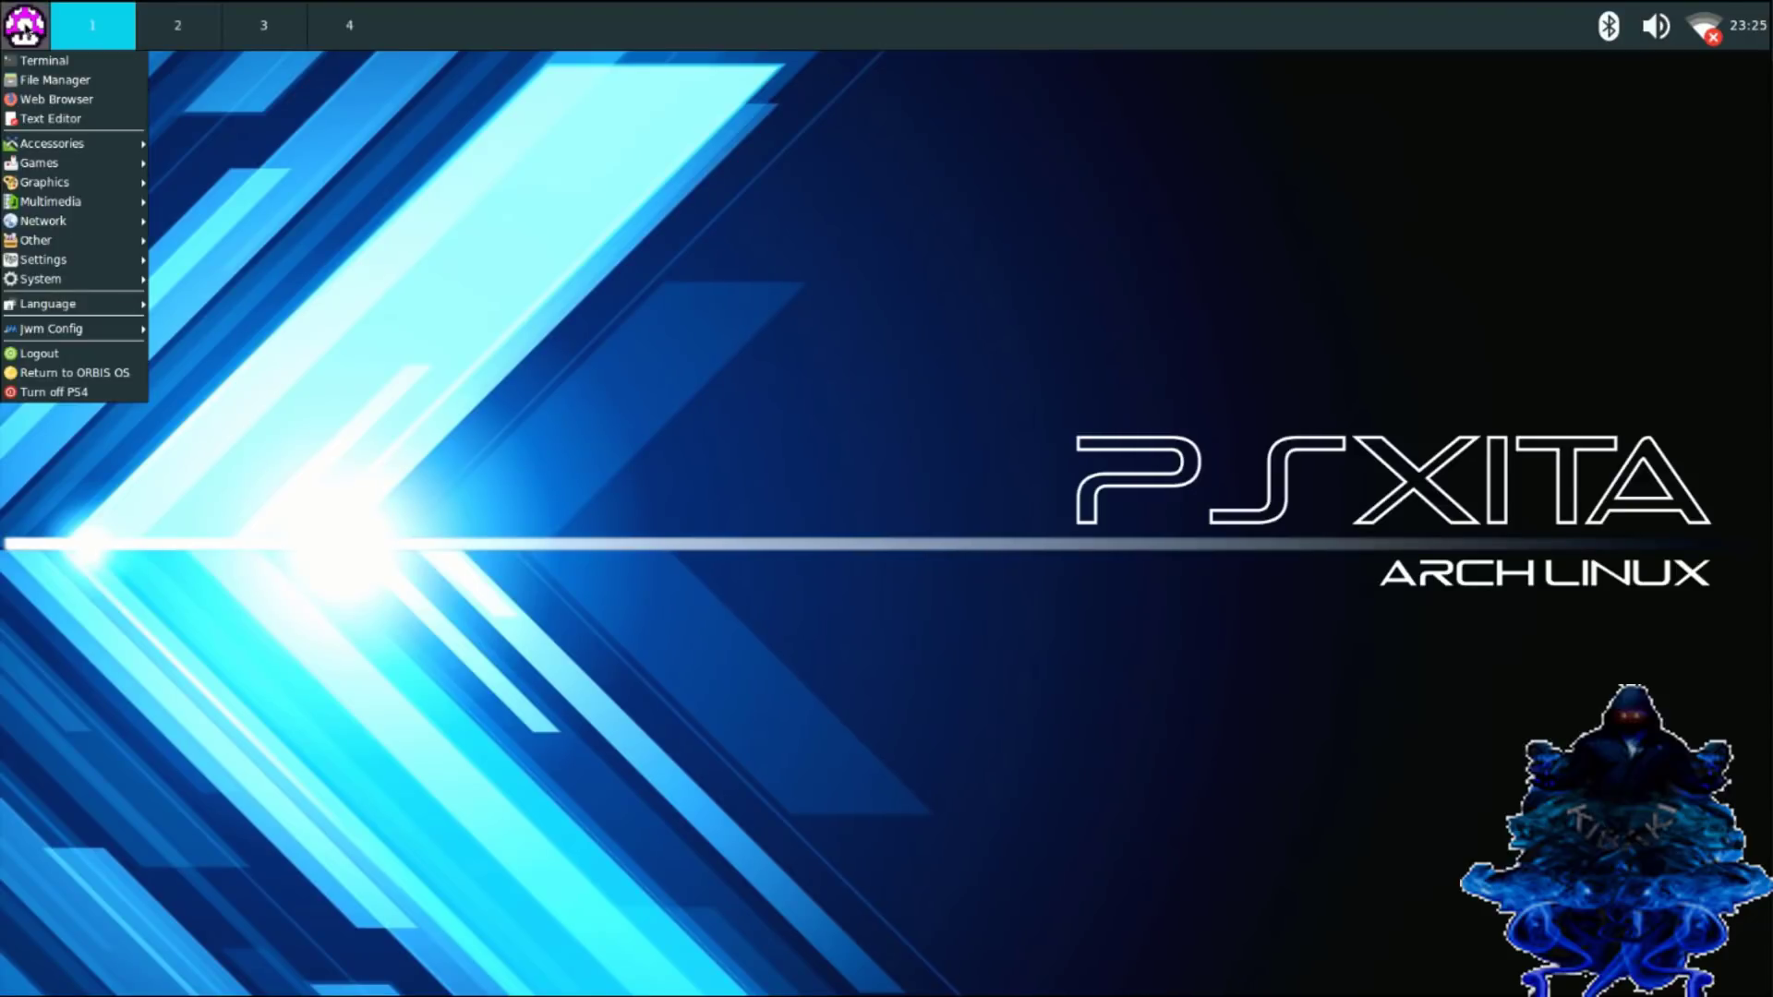
pyautogui.click(53, 82)
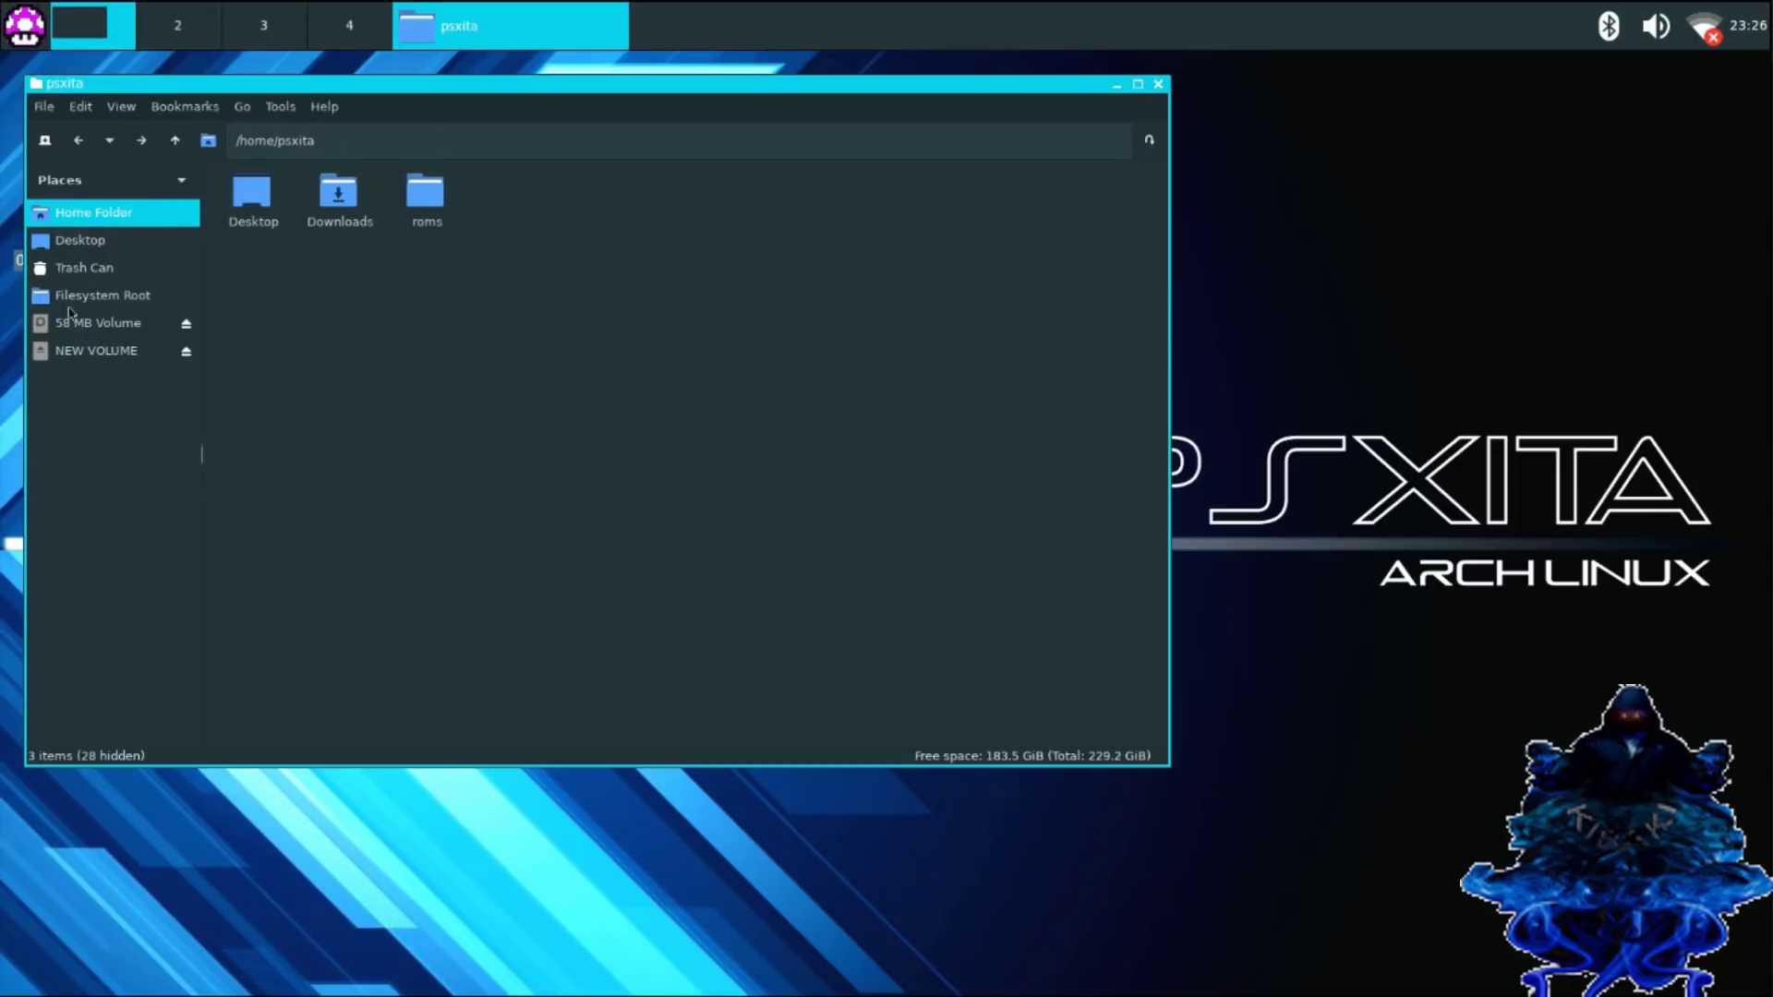
pyautogui.click(128, 356)
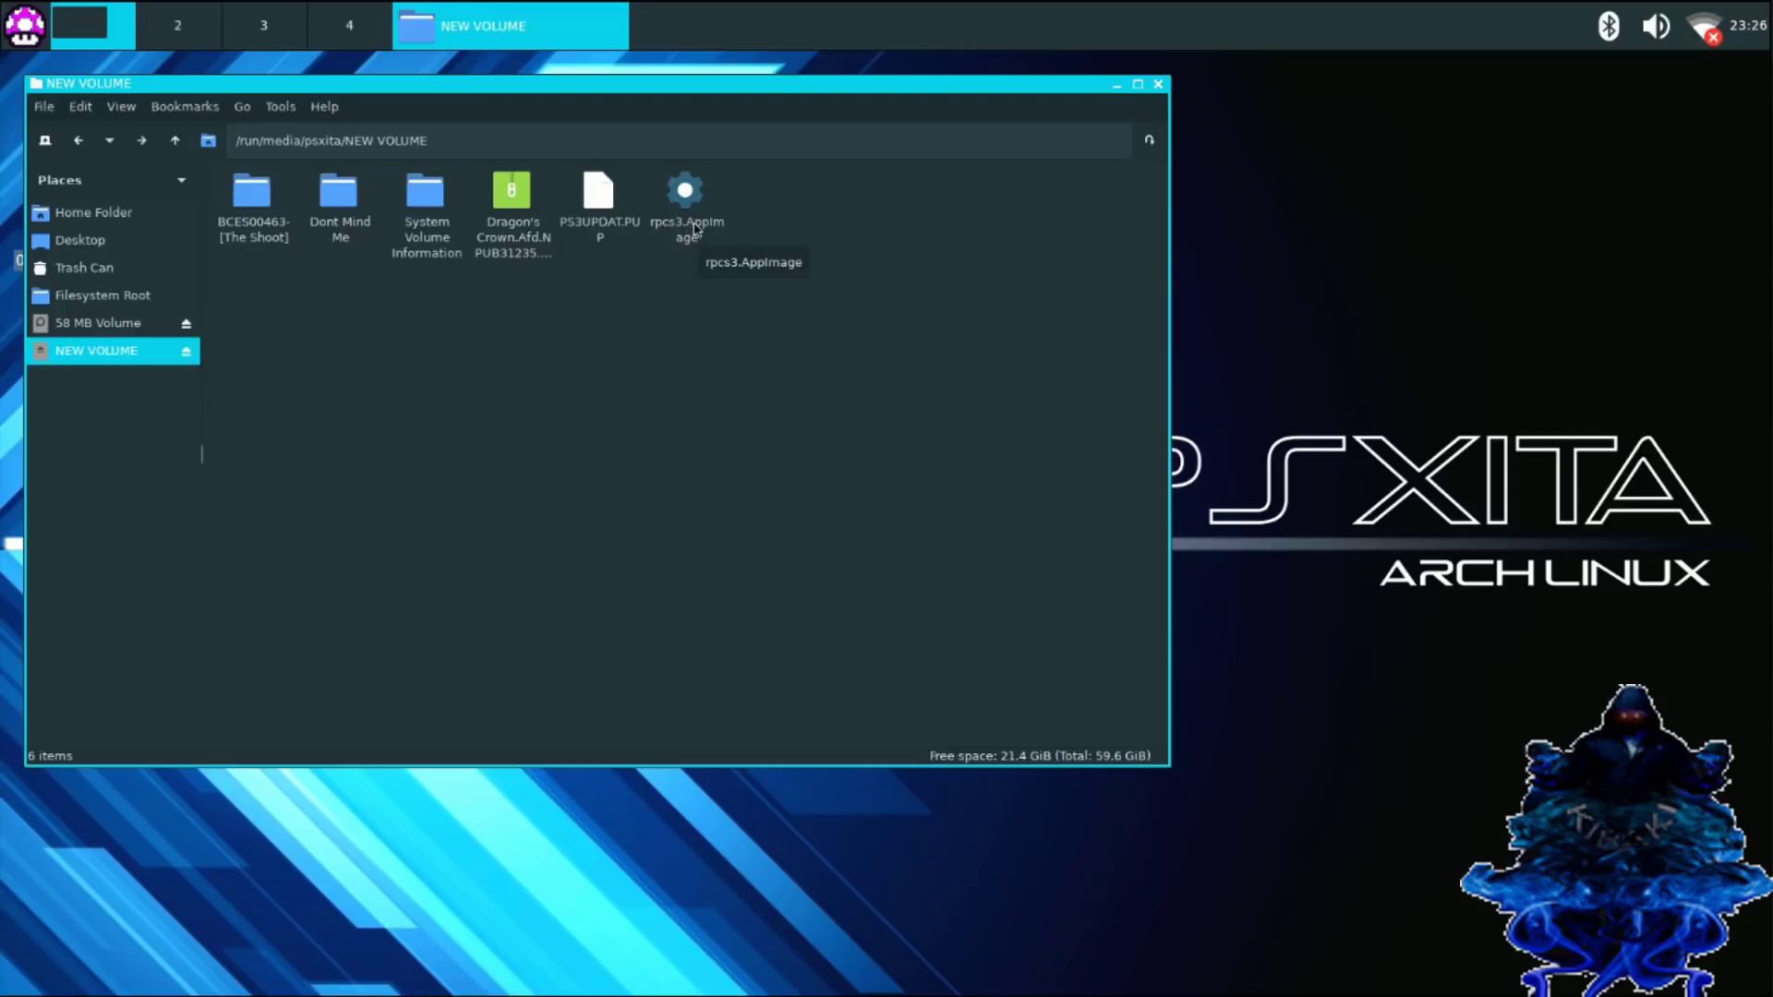
pyautogui.moveTo(792, 220); pyautogui.dragTo(696, 226)
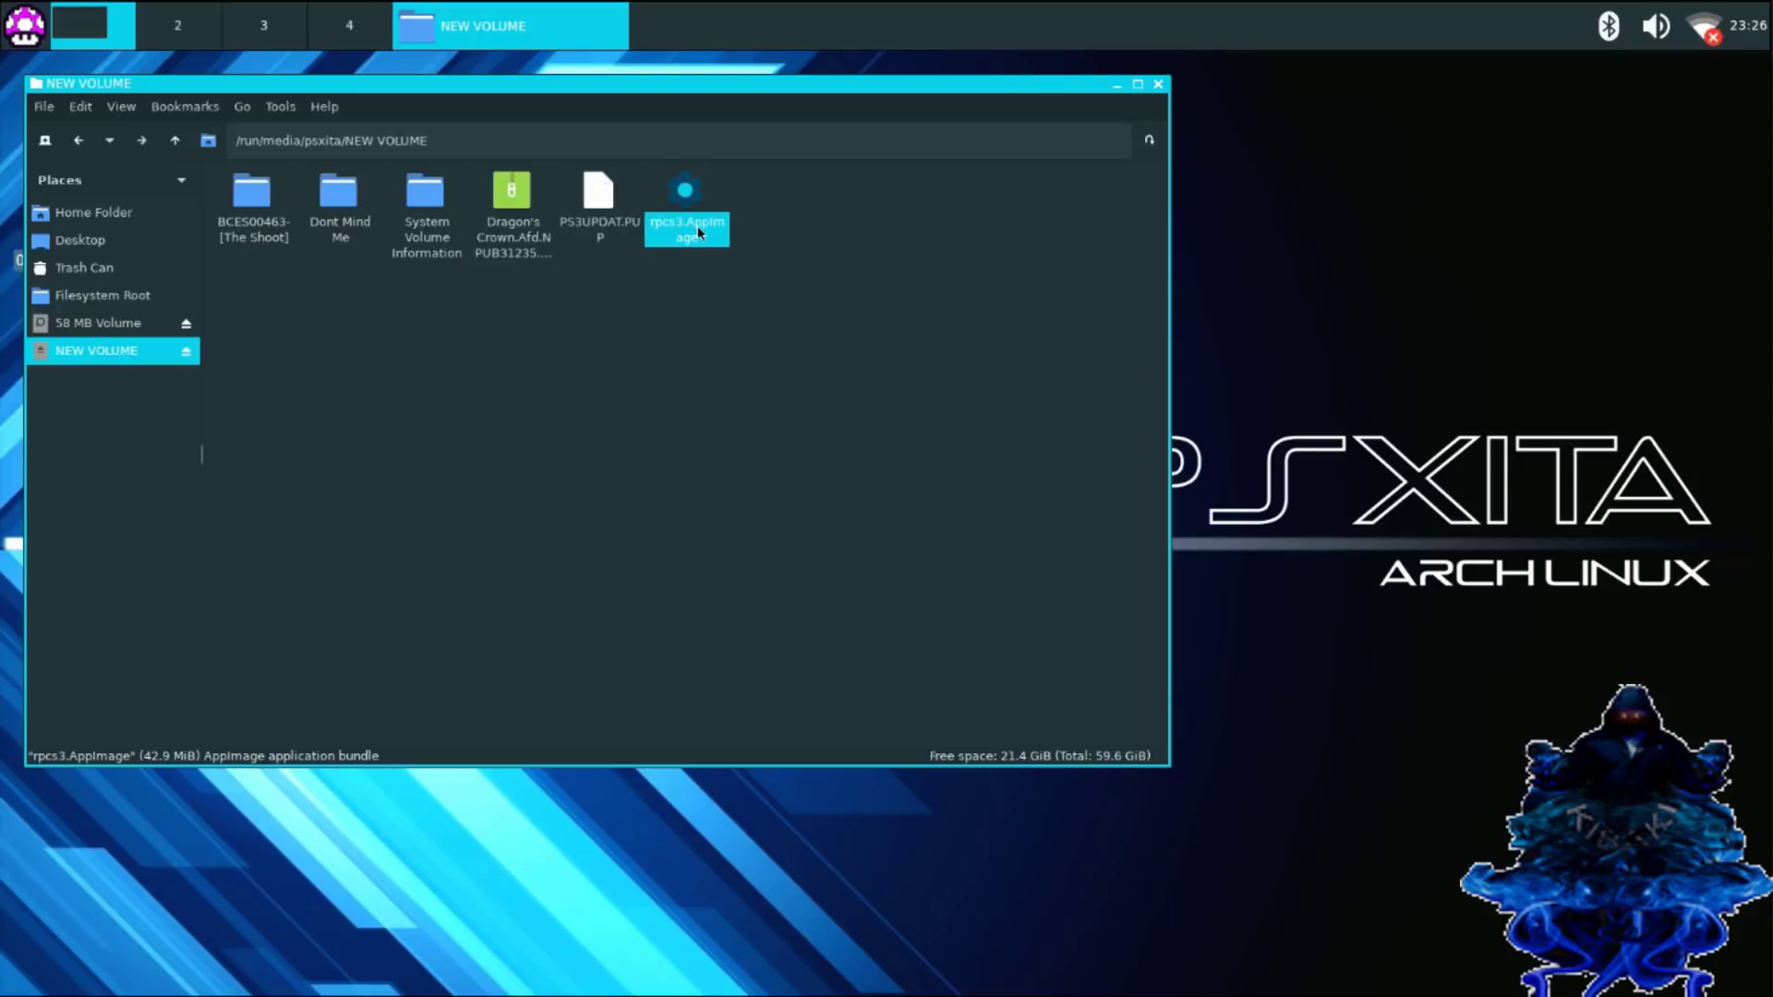
pyautogui.click(711, 358)
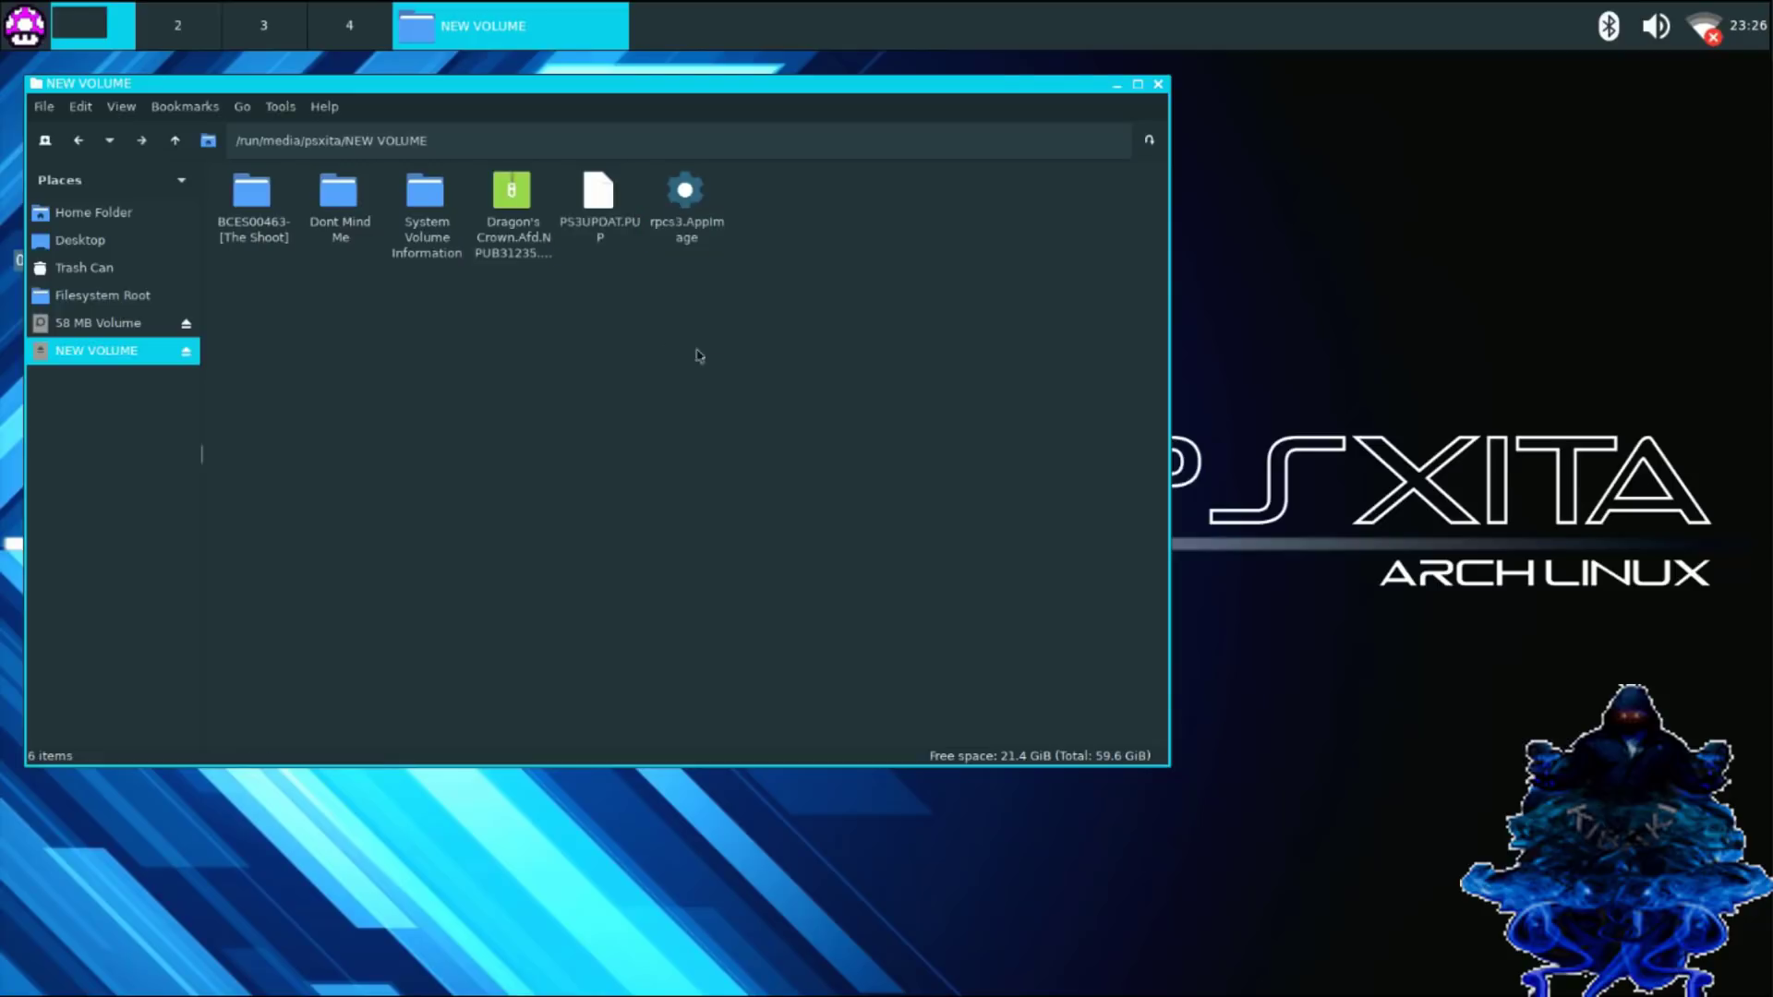
# Copy the Dragon's Crown package from the USB drive and create a folder named "ps3 pkg games" inside the home folder's roms directory.
pyautogui.rightClick(513, 238)
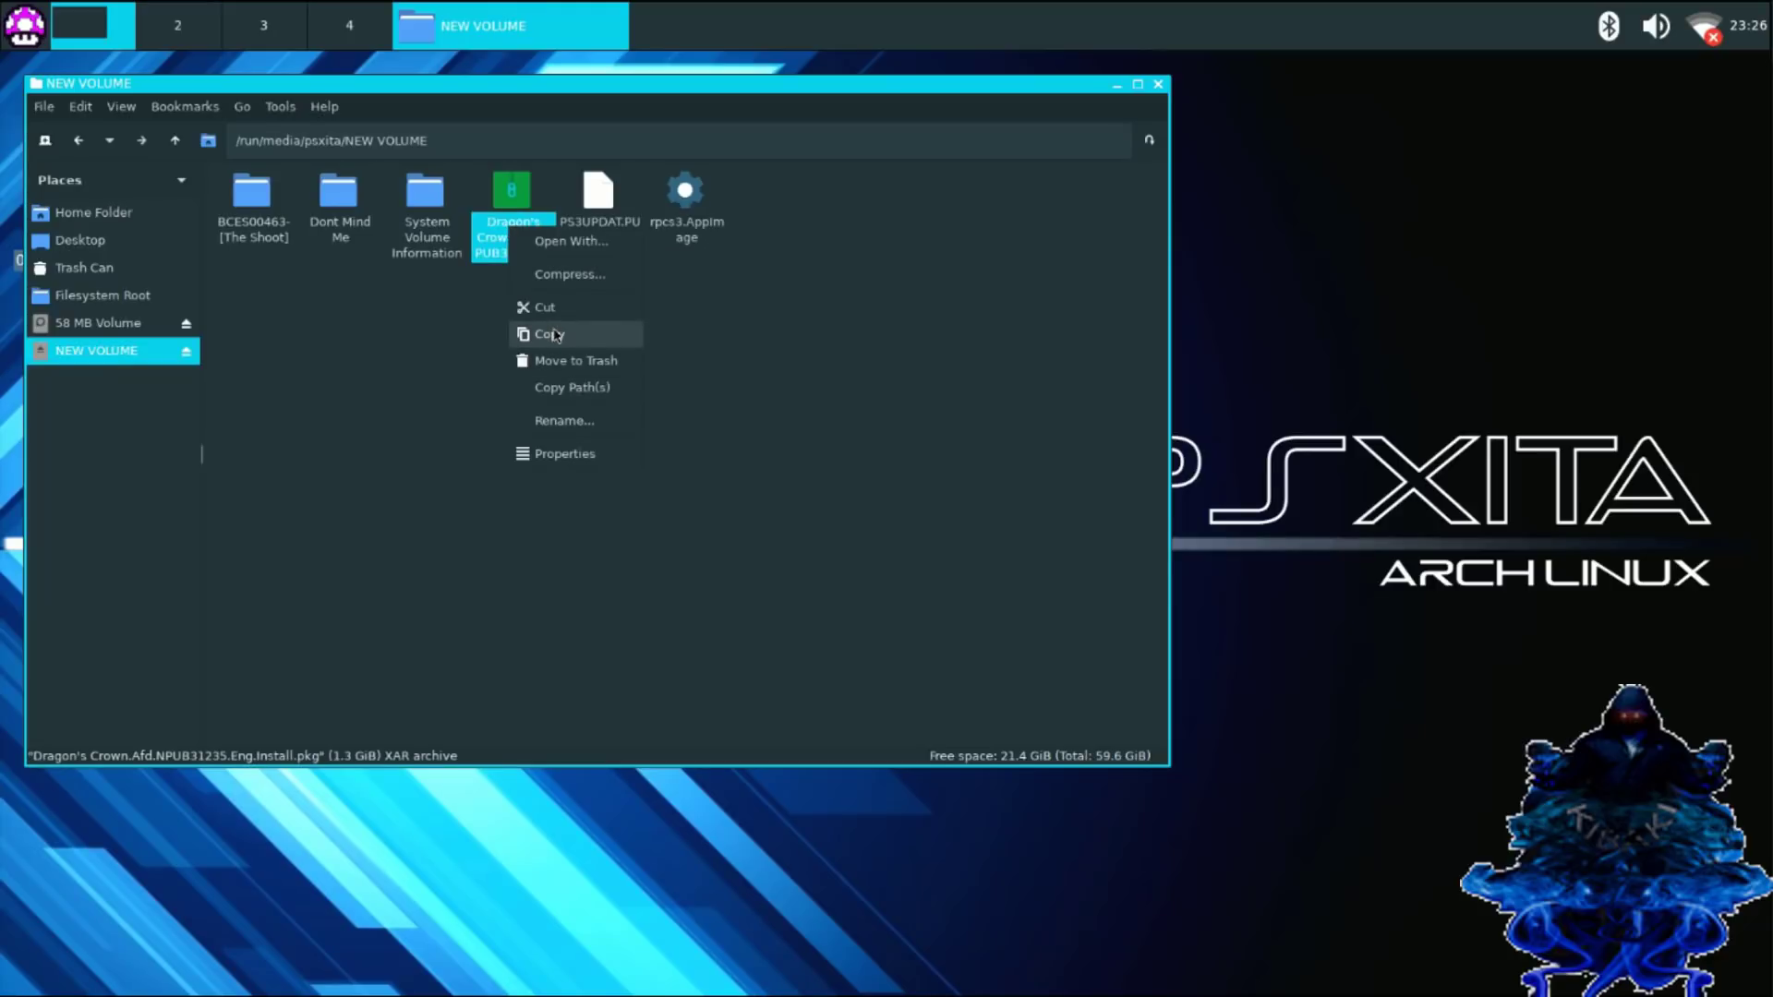
pyautogui.click(554, 334)
pyautogui.click(130, 216)
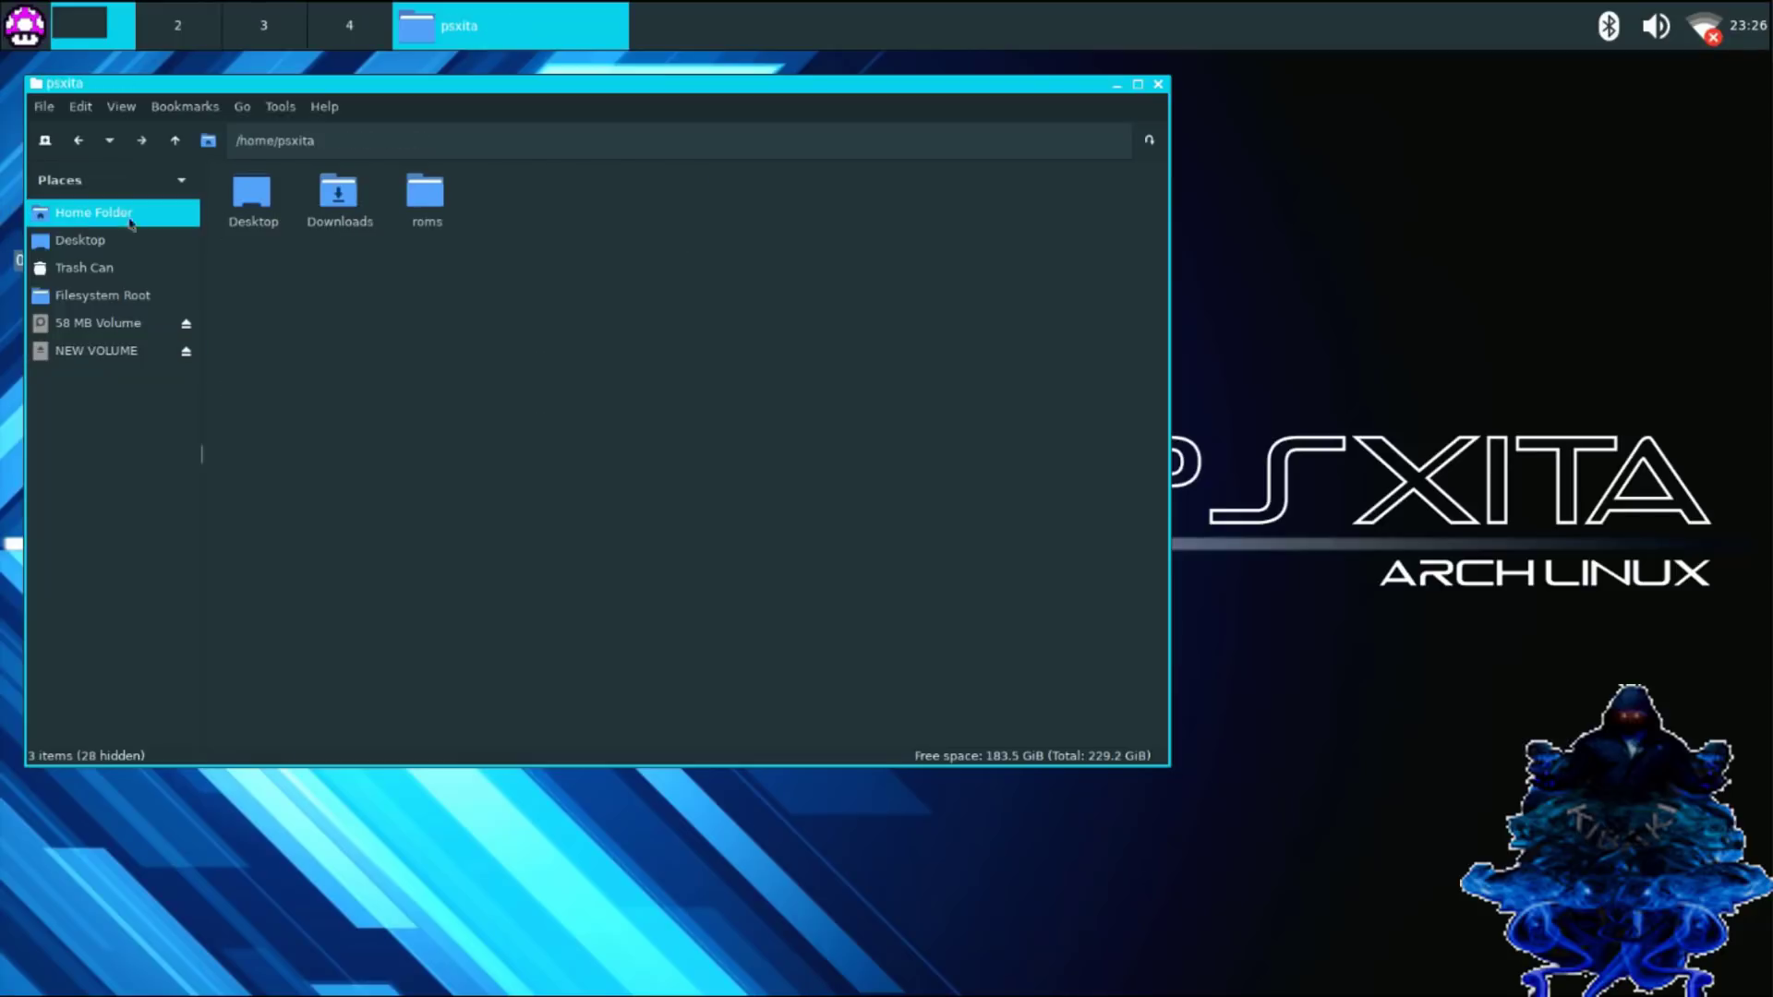
pyautogui.doubleClick(431, 220)
pyautogui.rightClick(457, 296)
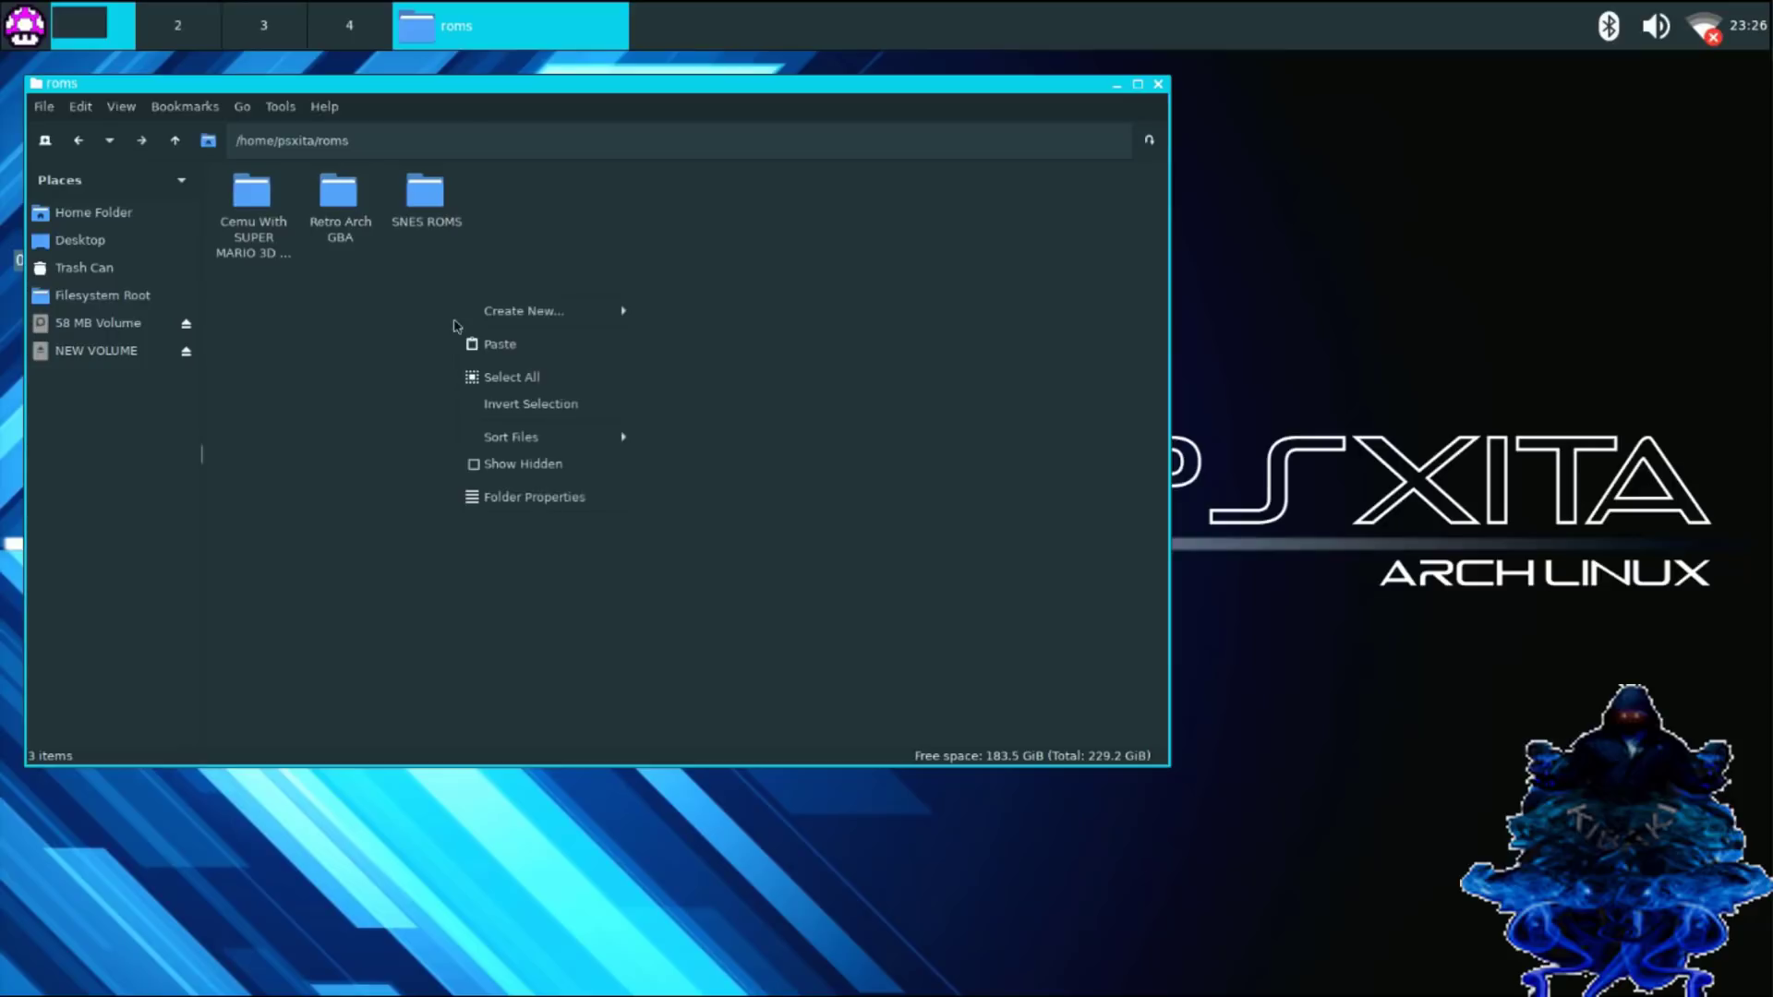
pyautogui.moveTo(517, 311)
pyautogui.click(638, 316)
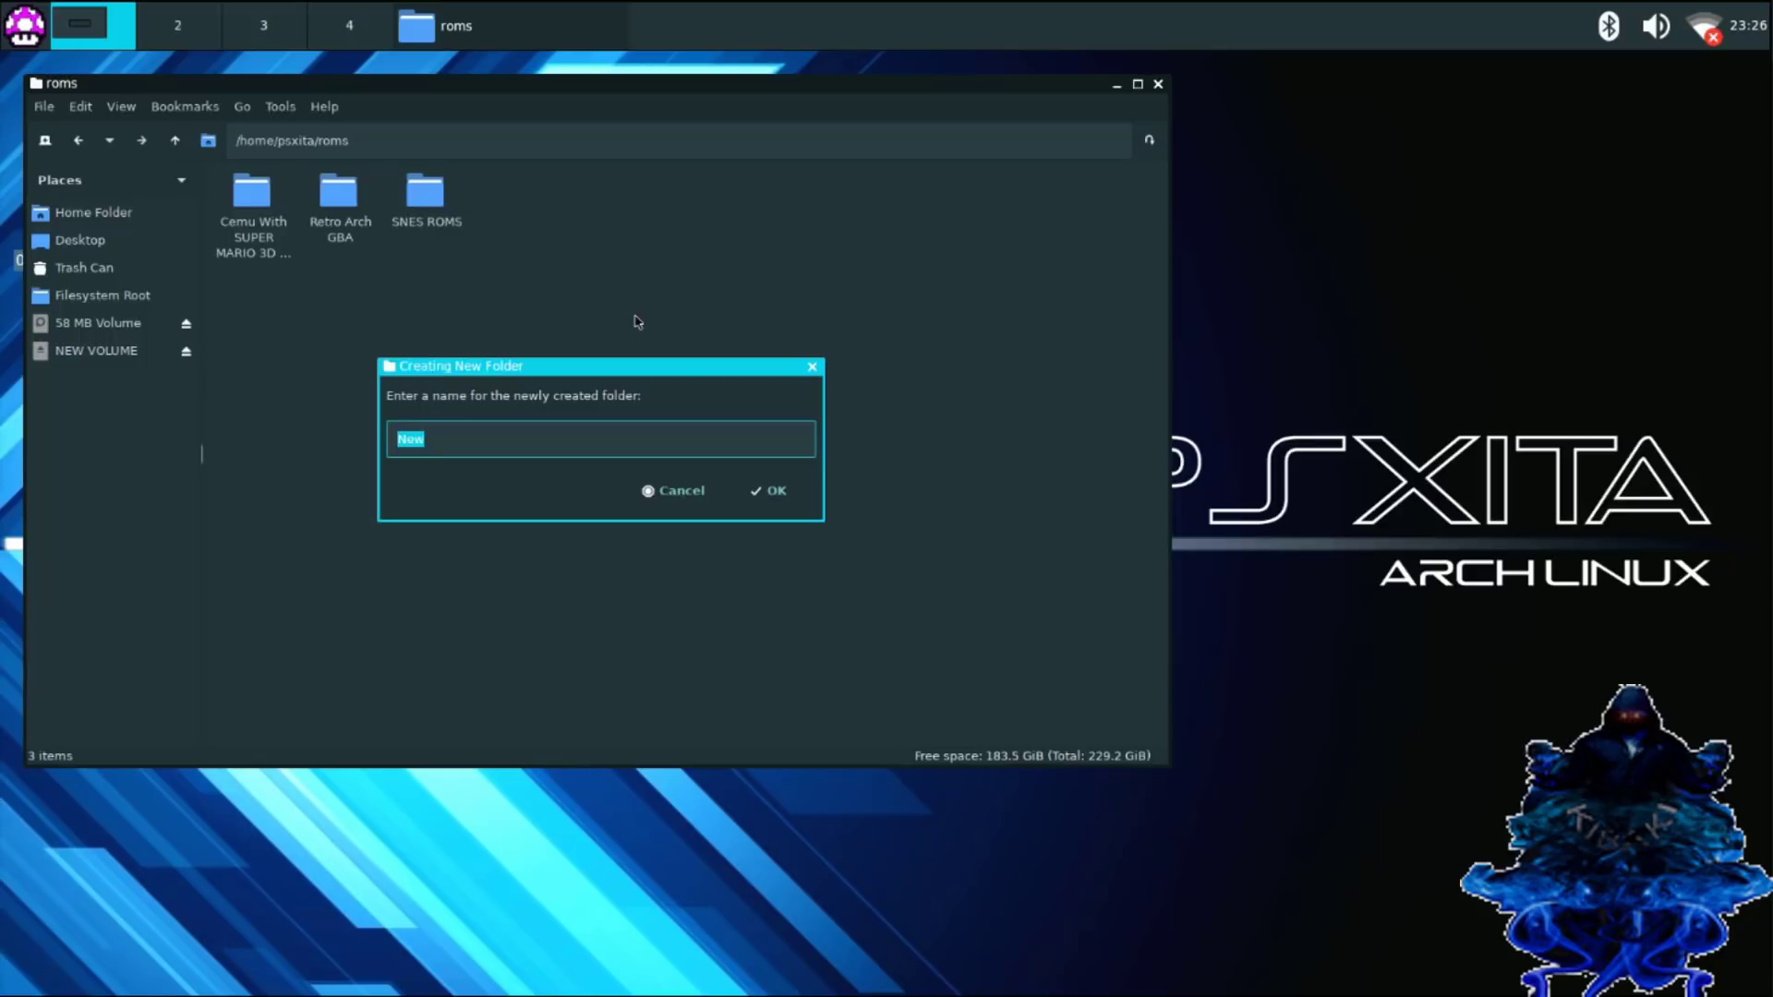
pyautogui.write('ps3 pkg games')
pyautogui.click(767, 493)
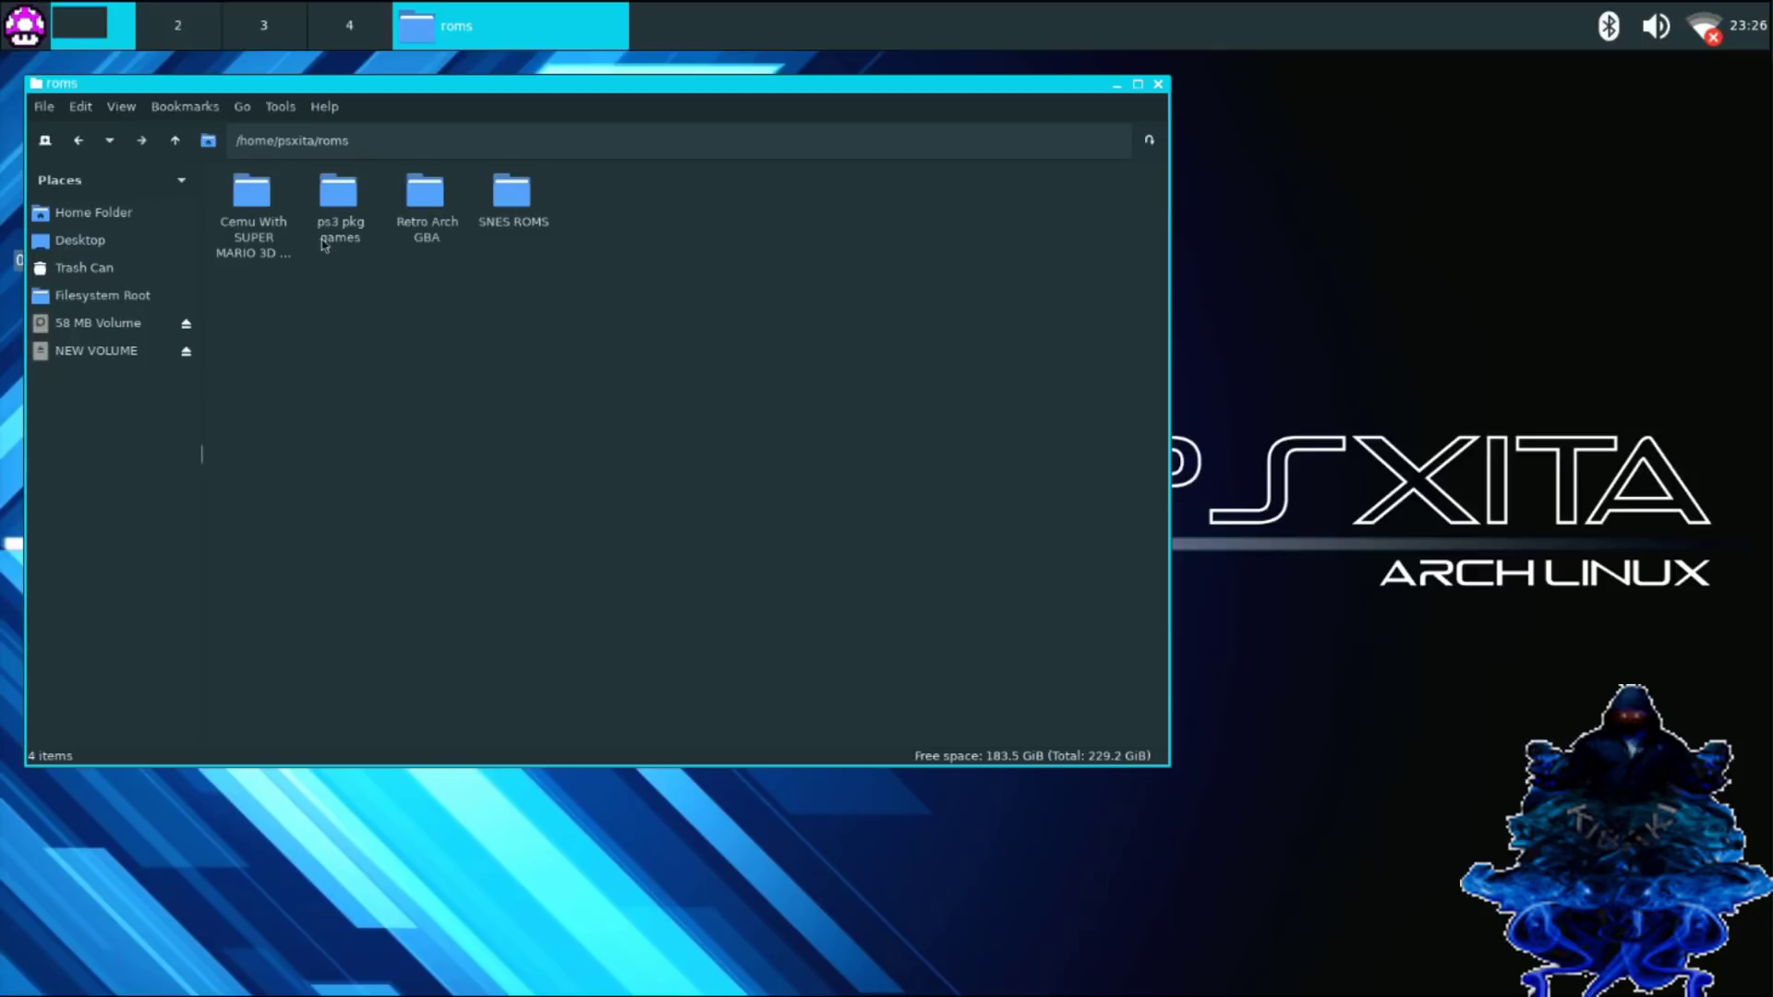
# Paste the copied Dragon's Crown package into the "ps3 pkg games" folder.
pyautogui.click(351, 227)
pyautogui.doubleClick(351, 226)
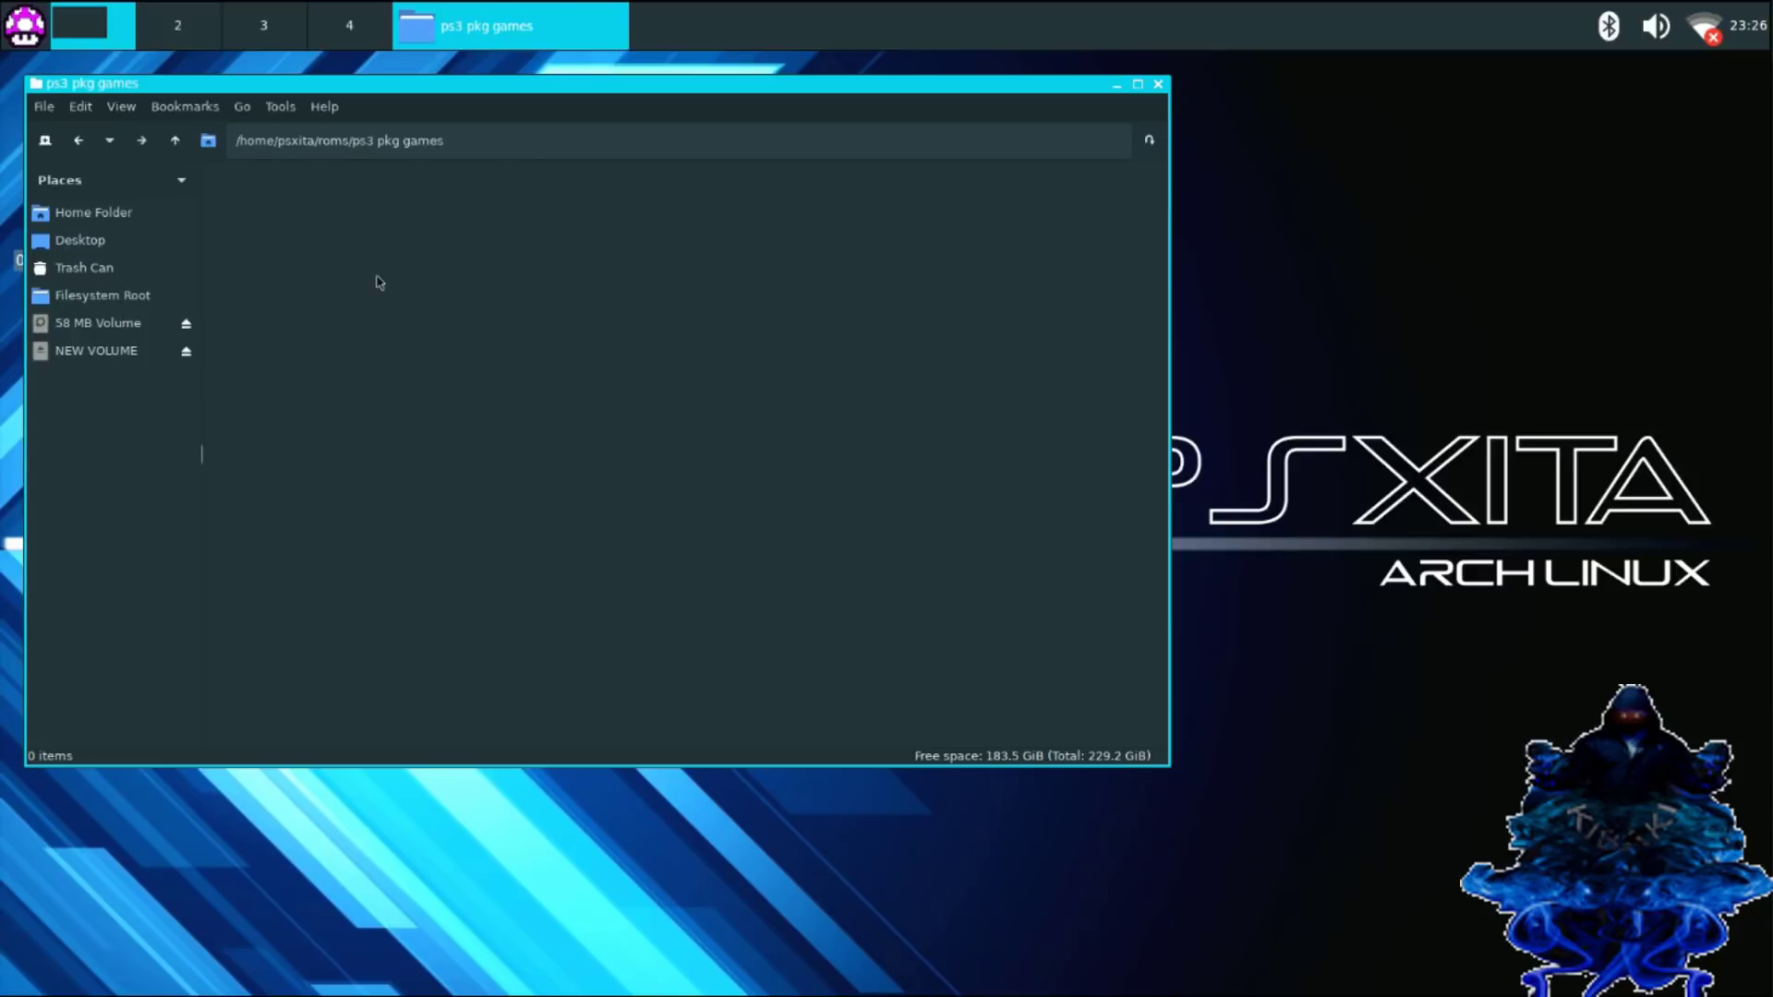
pyautogui.rightClick(375, 277)
pyautogui.click(421, 325)
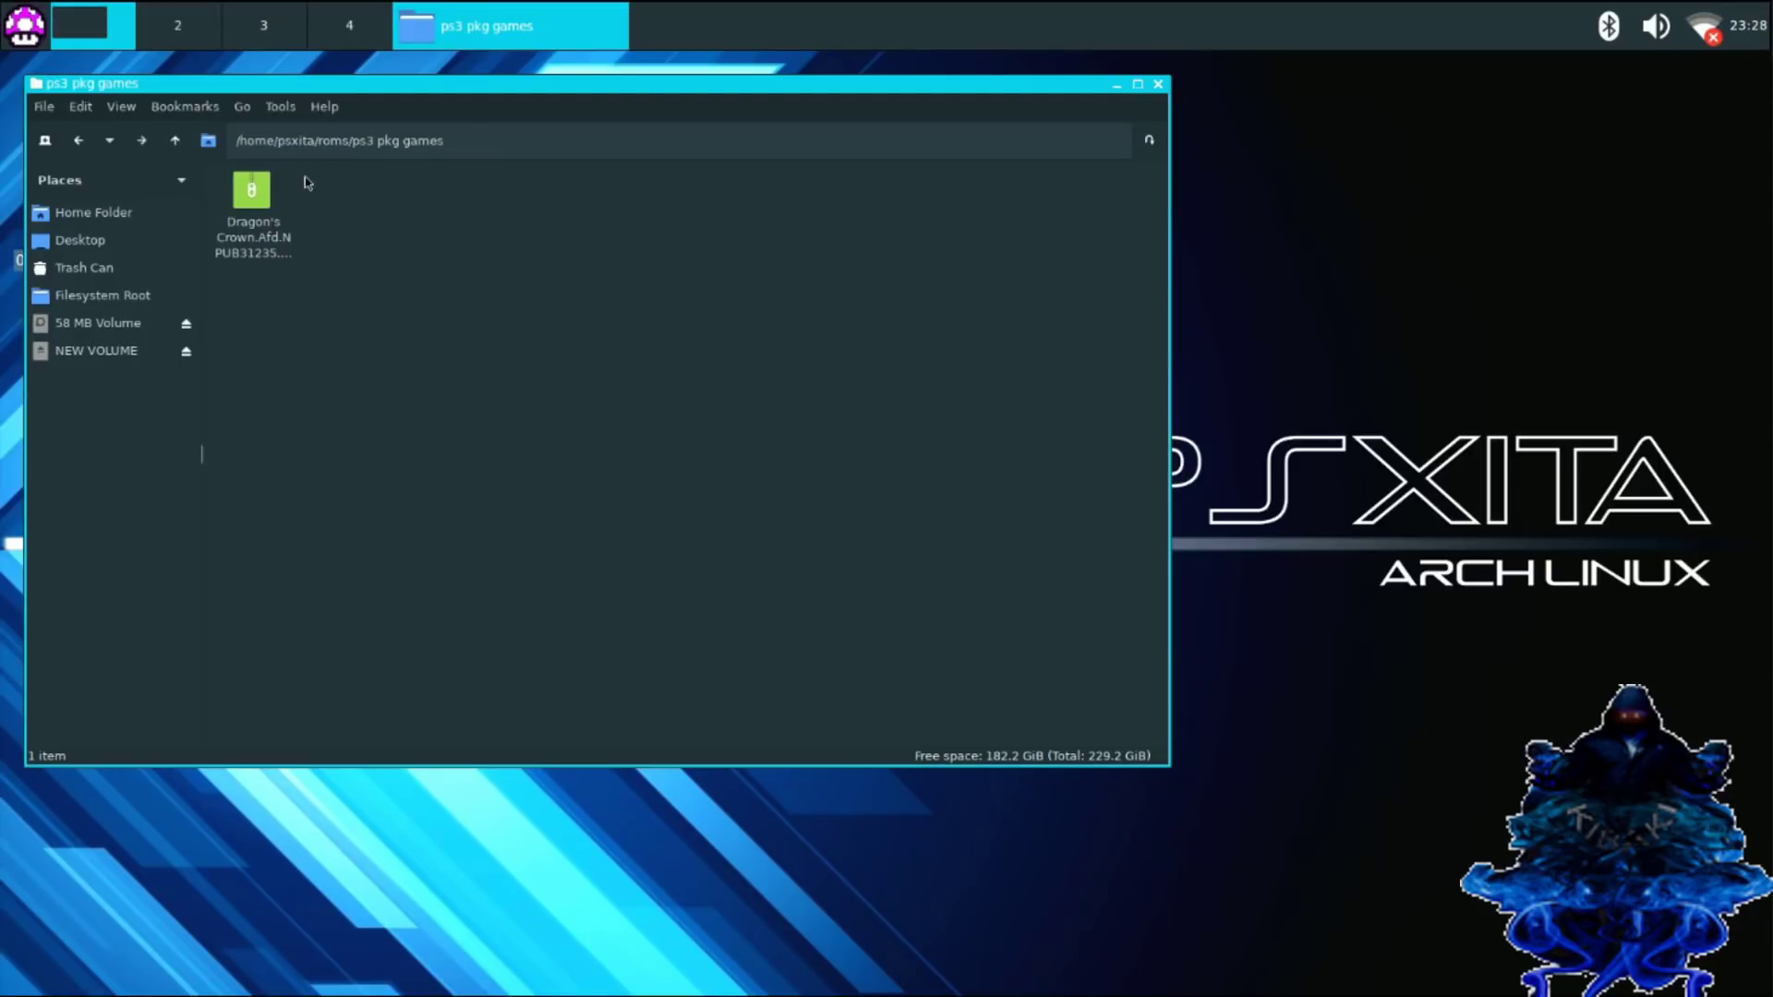
# Copy the BCES00463-[The Shoot] folder from NEW VOLUME and create a folder named "ps3 folder games" in the home roms directory.
pyautogui.click(105, 354)
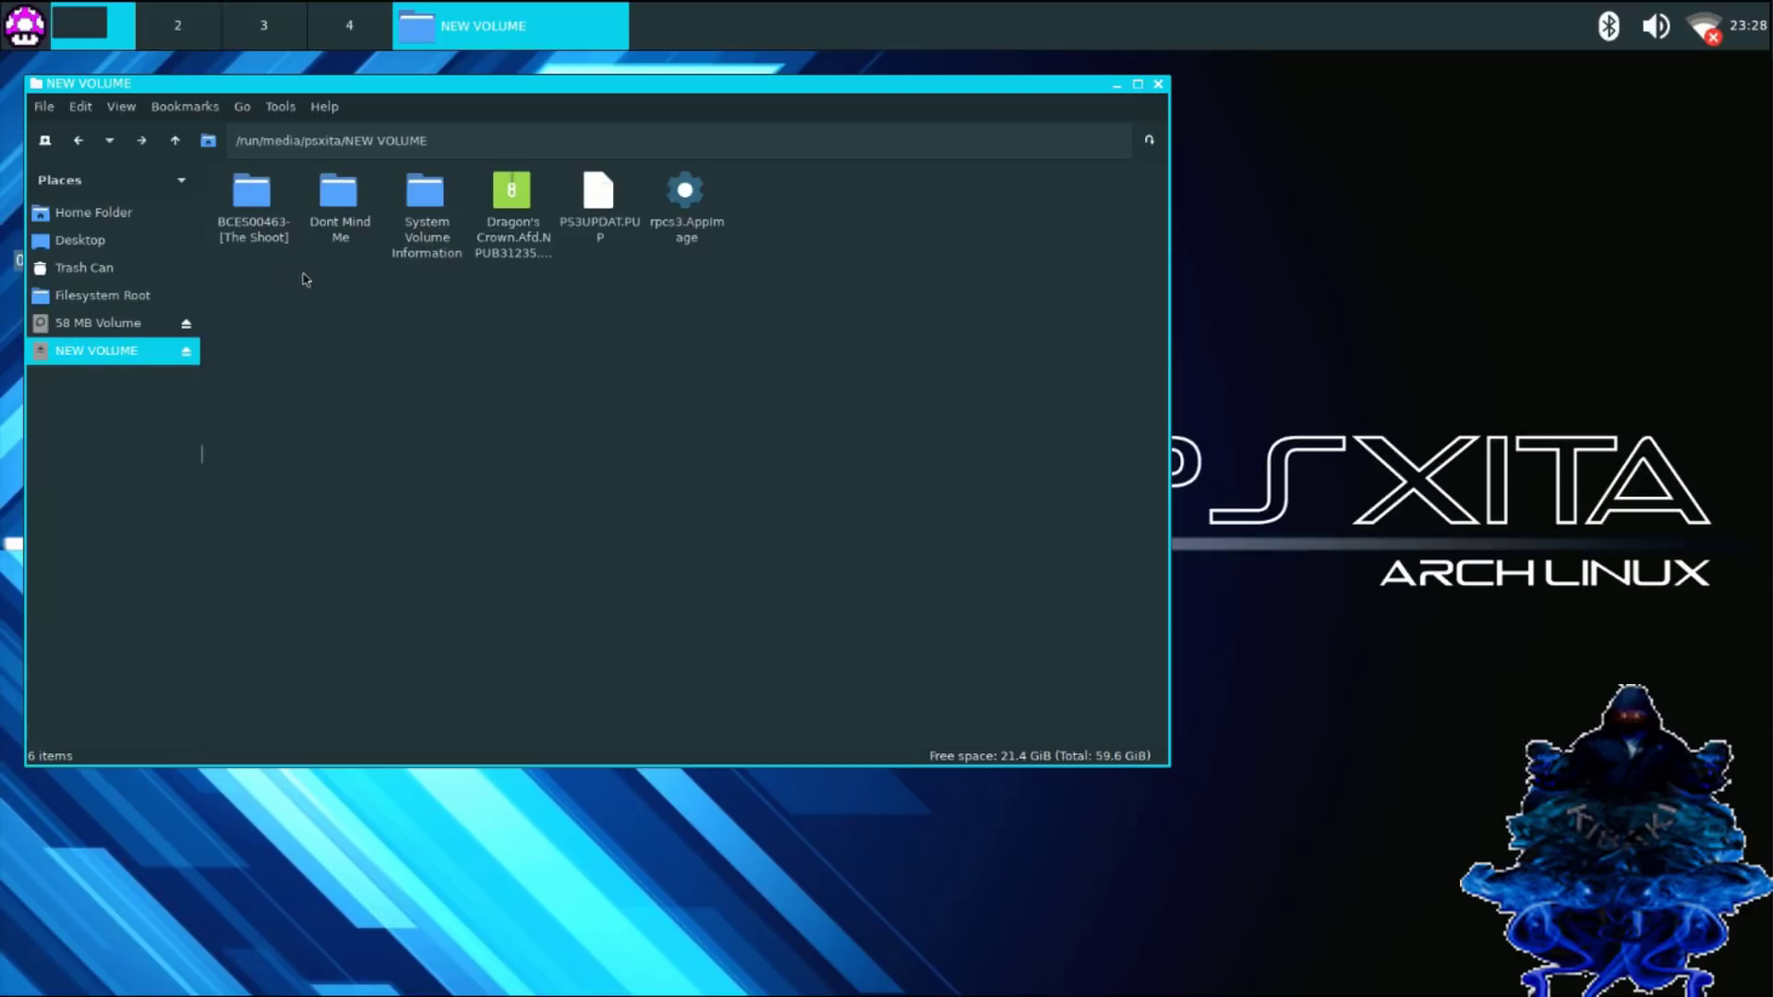
pyautogui.rightClick(257, 225)
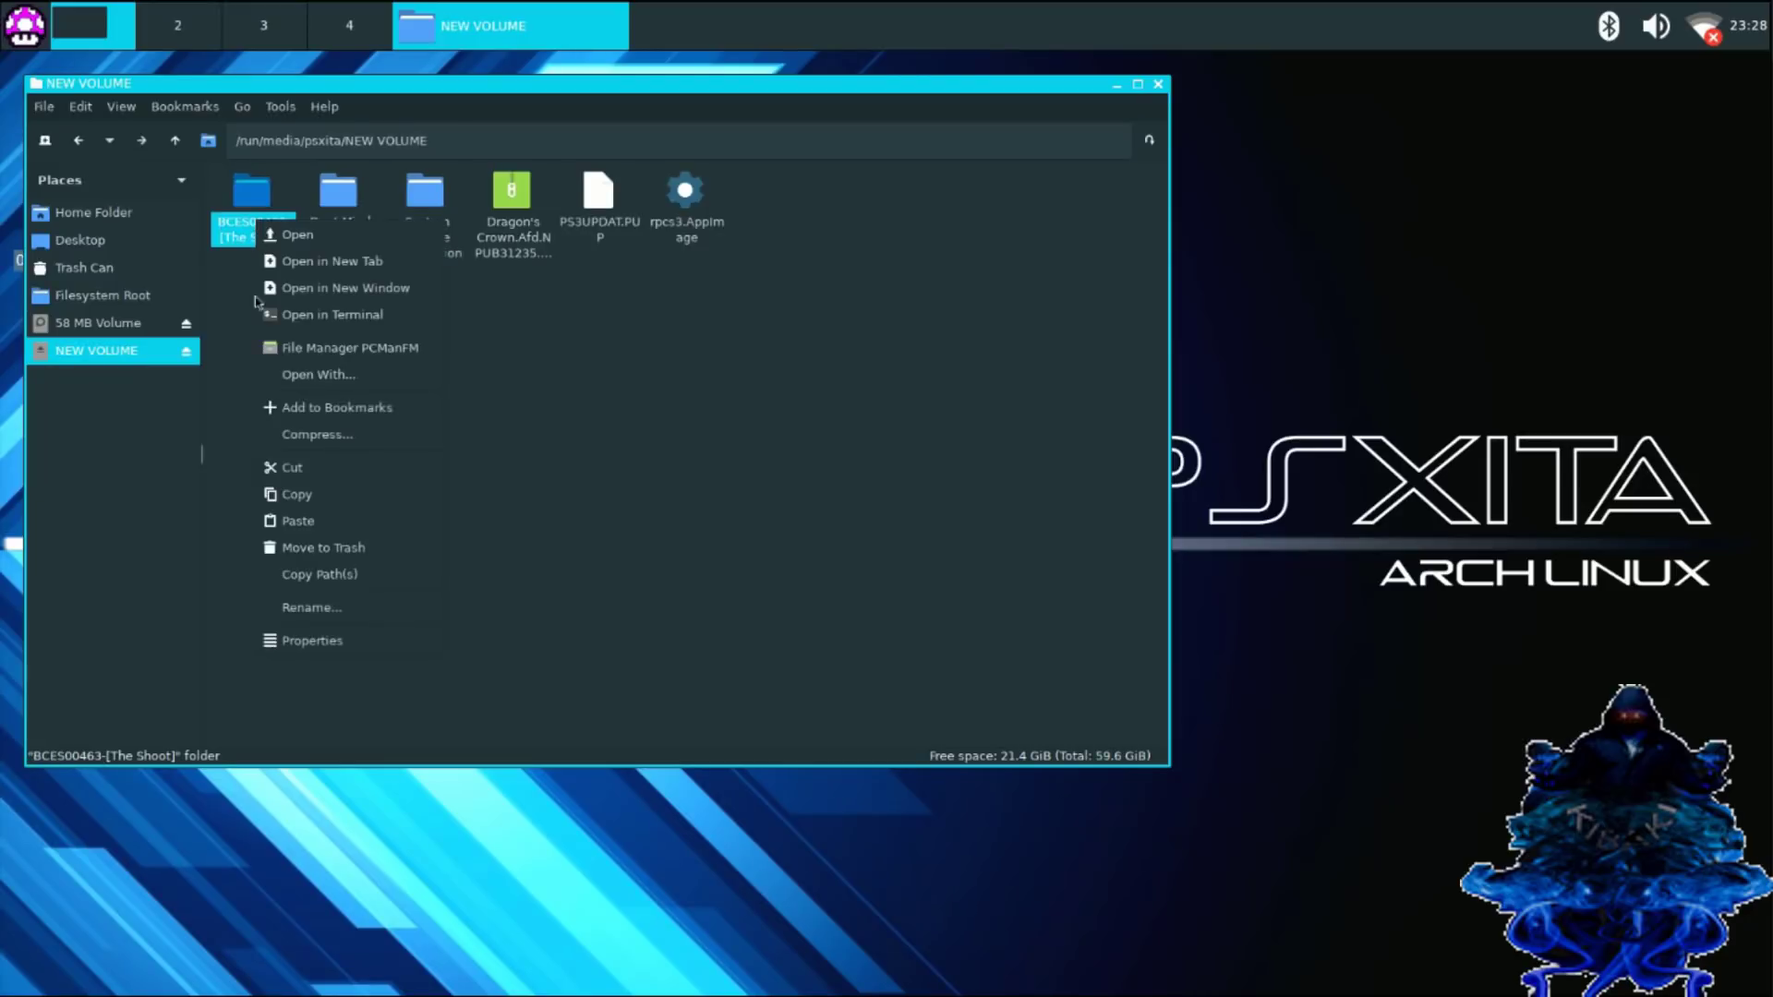
pyautogui.click(277, 495)
pyautogui.click(81, 215)
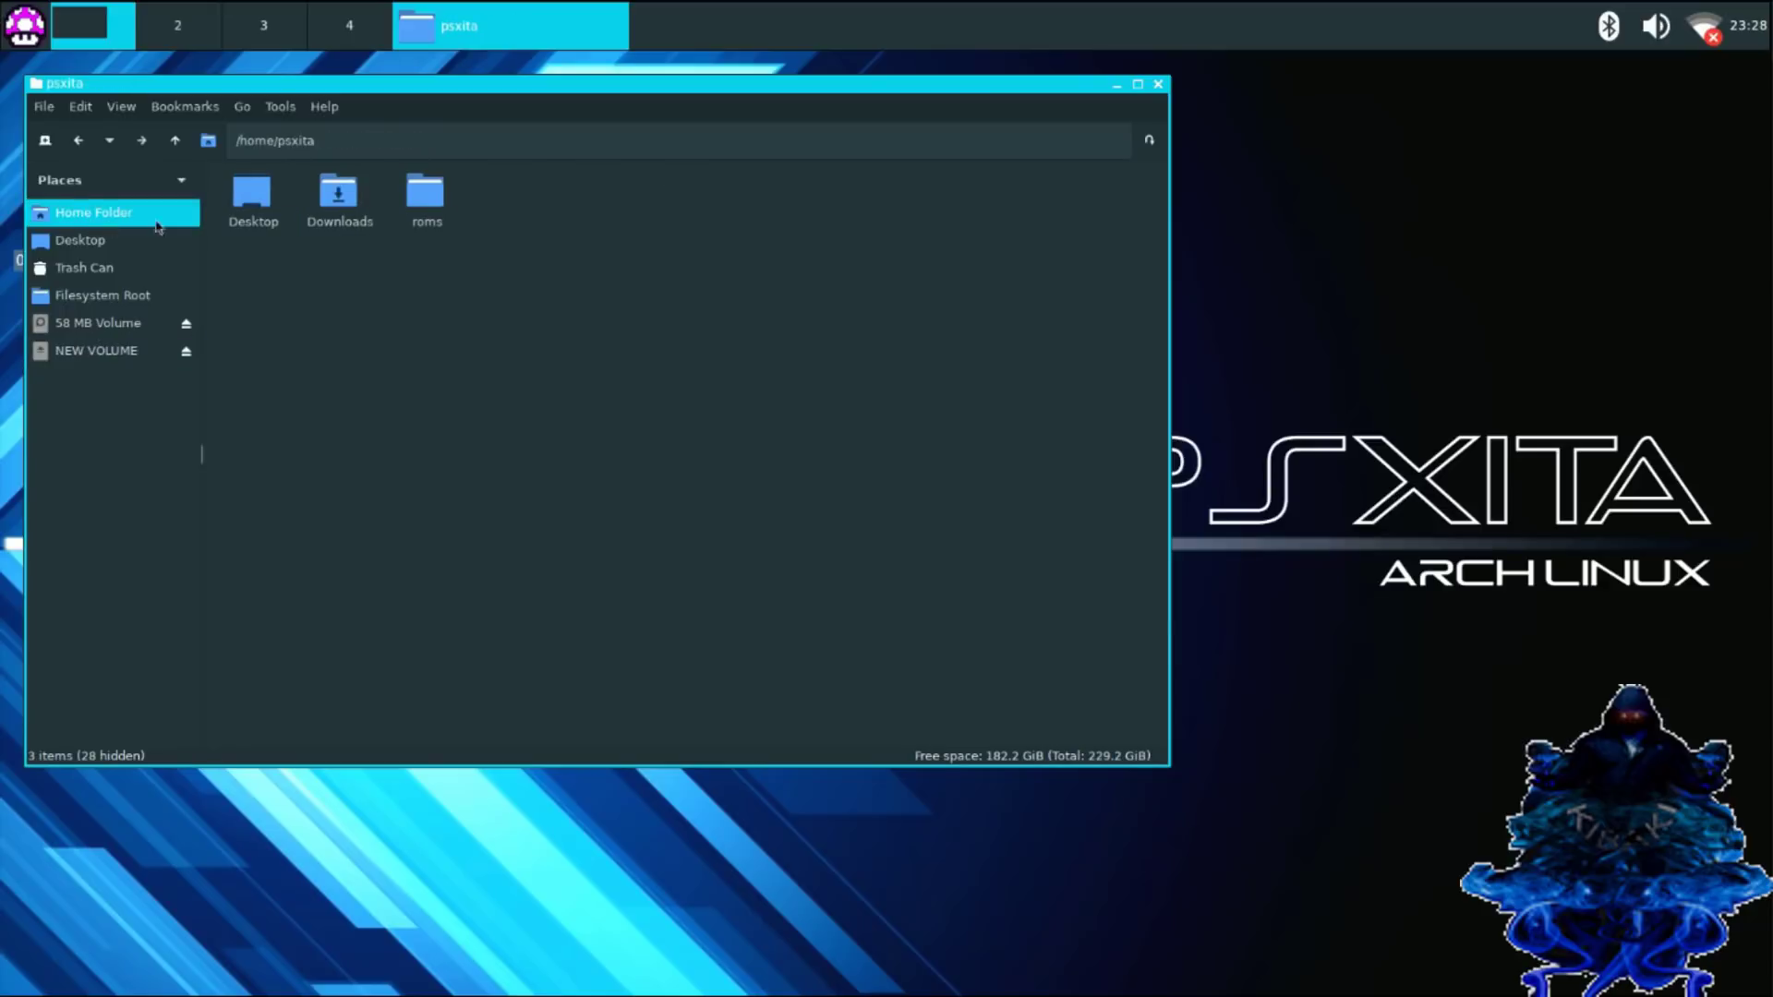
pyautogui.doubleClick(427, 194)
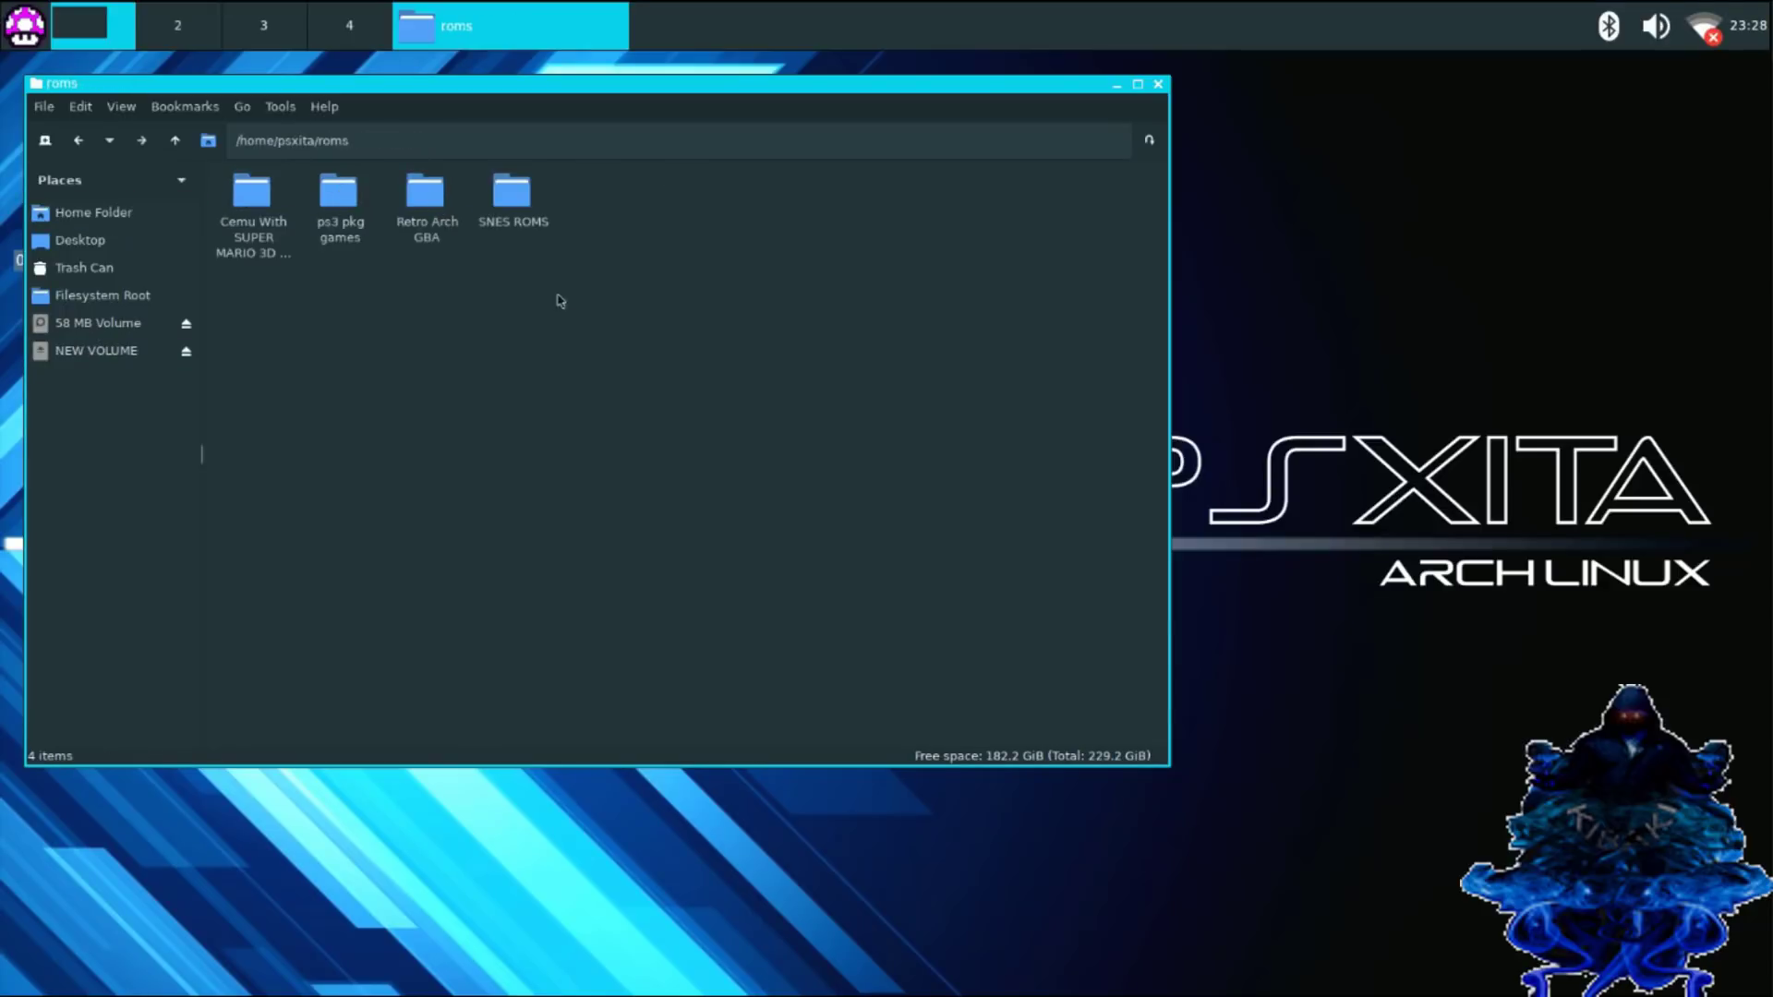
pyautogui.rightClick(567, 323)
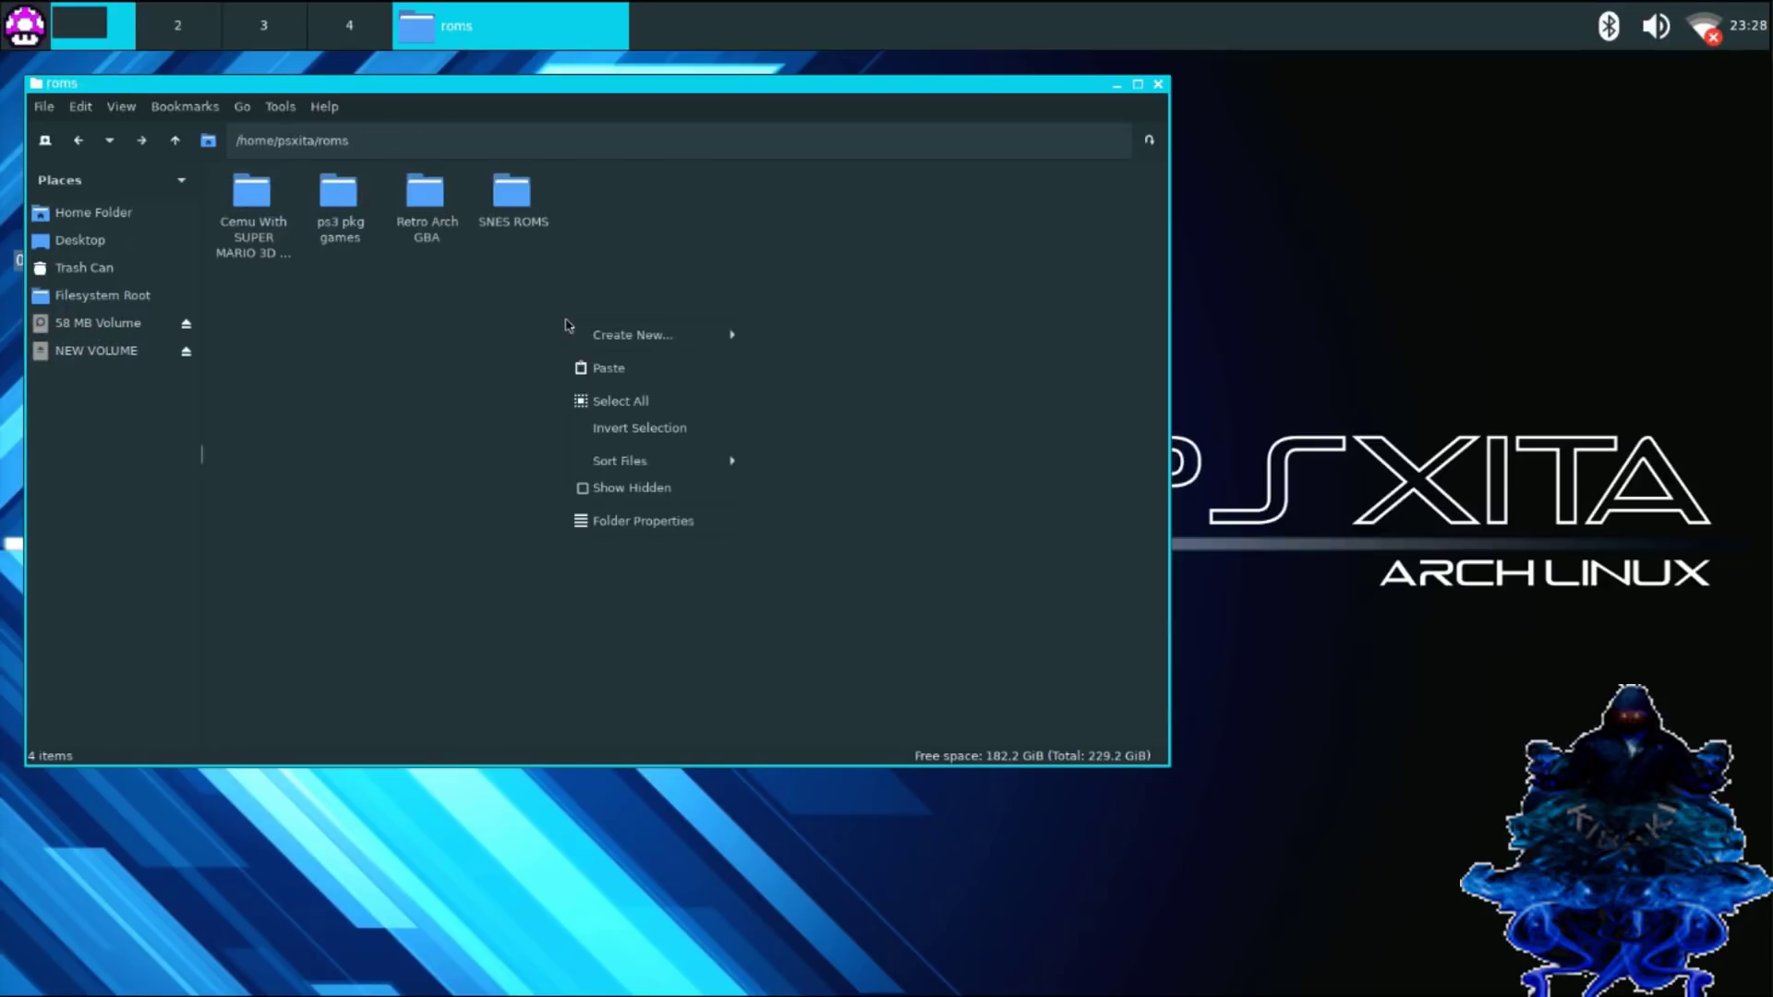
pyautogui.click(756, 338)
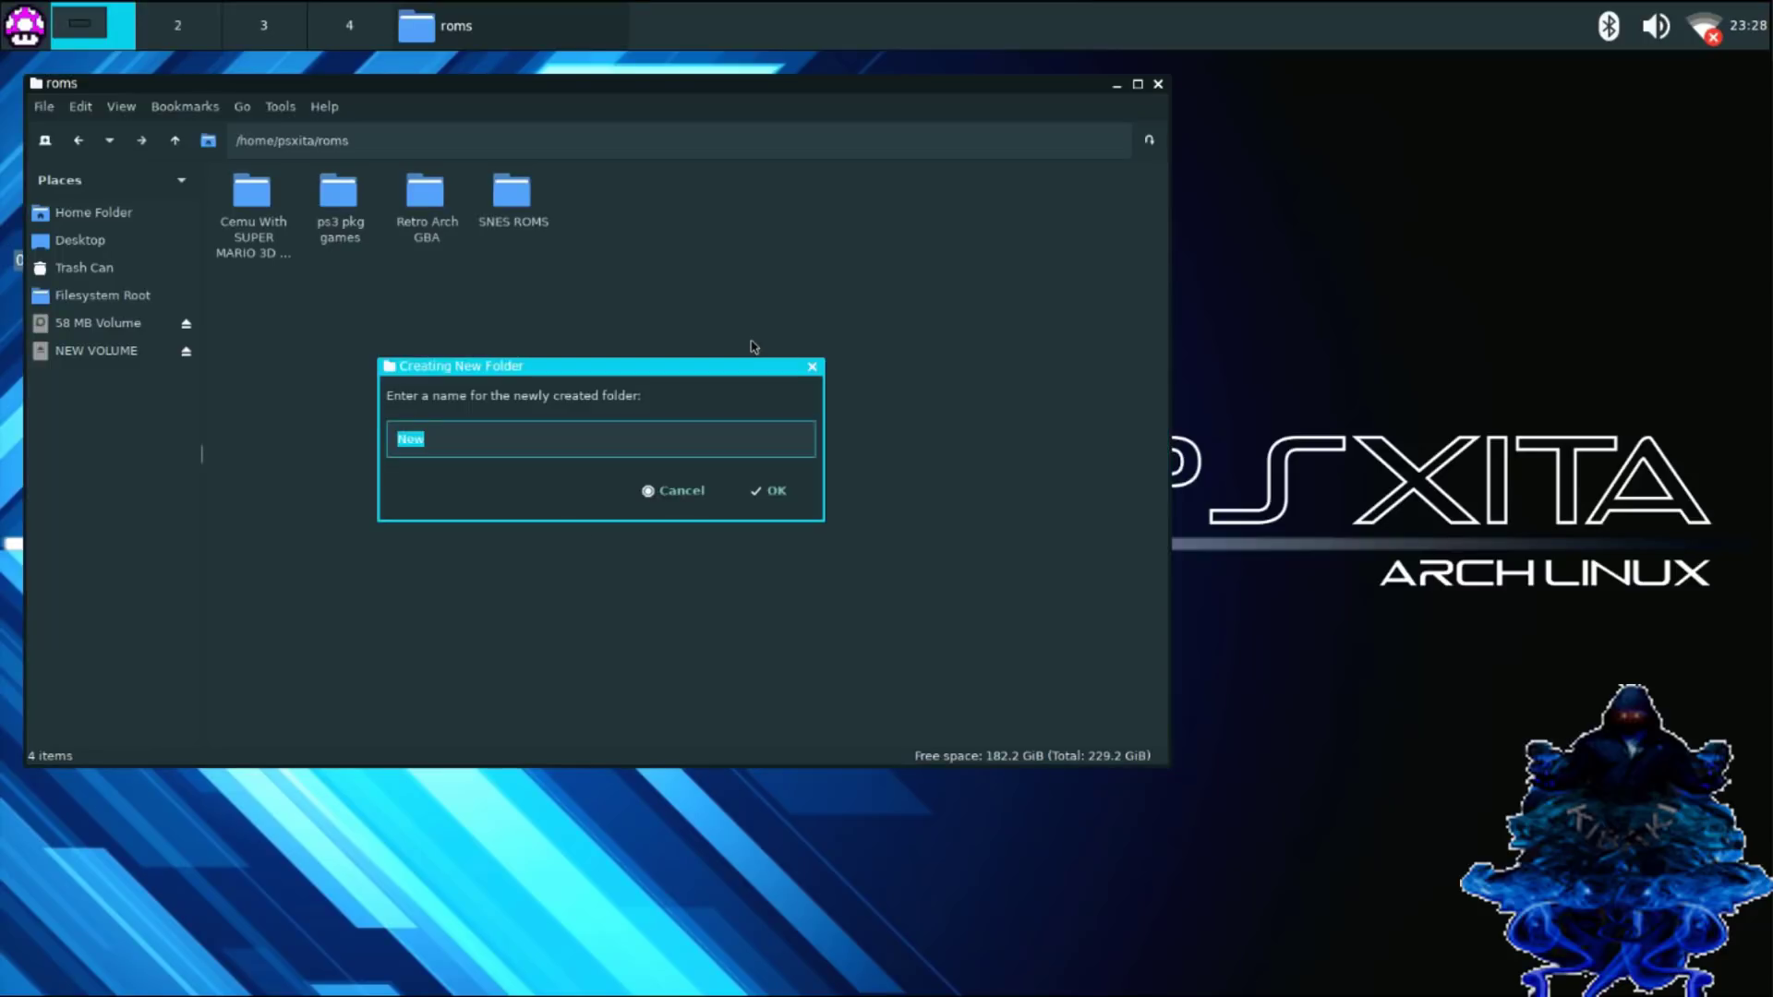
pyautogui.write('ps3 folder games')
pyautogui.click(780, 494)
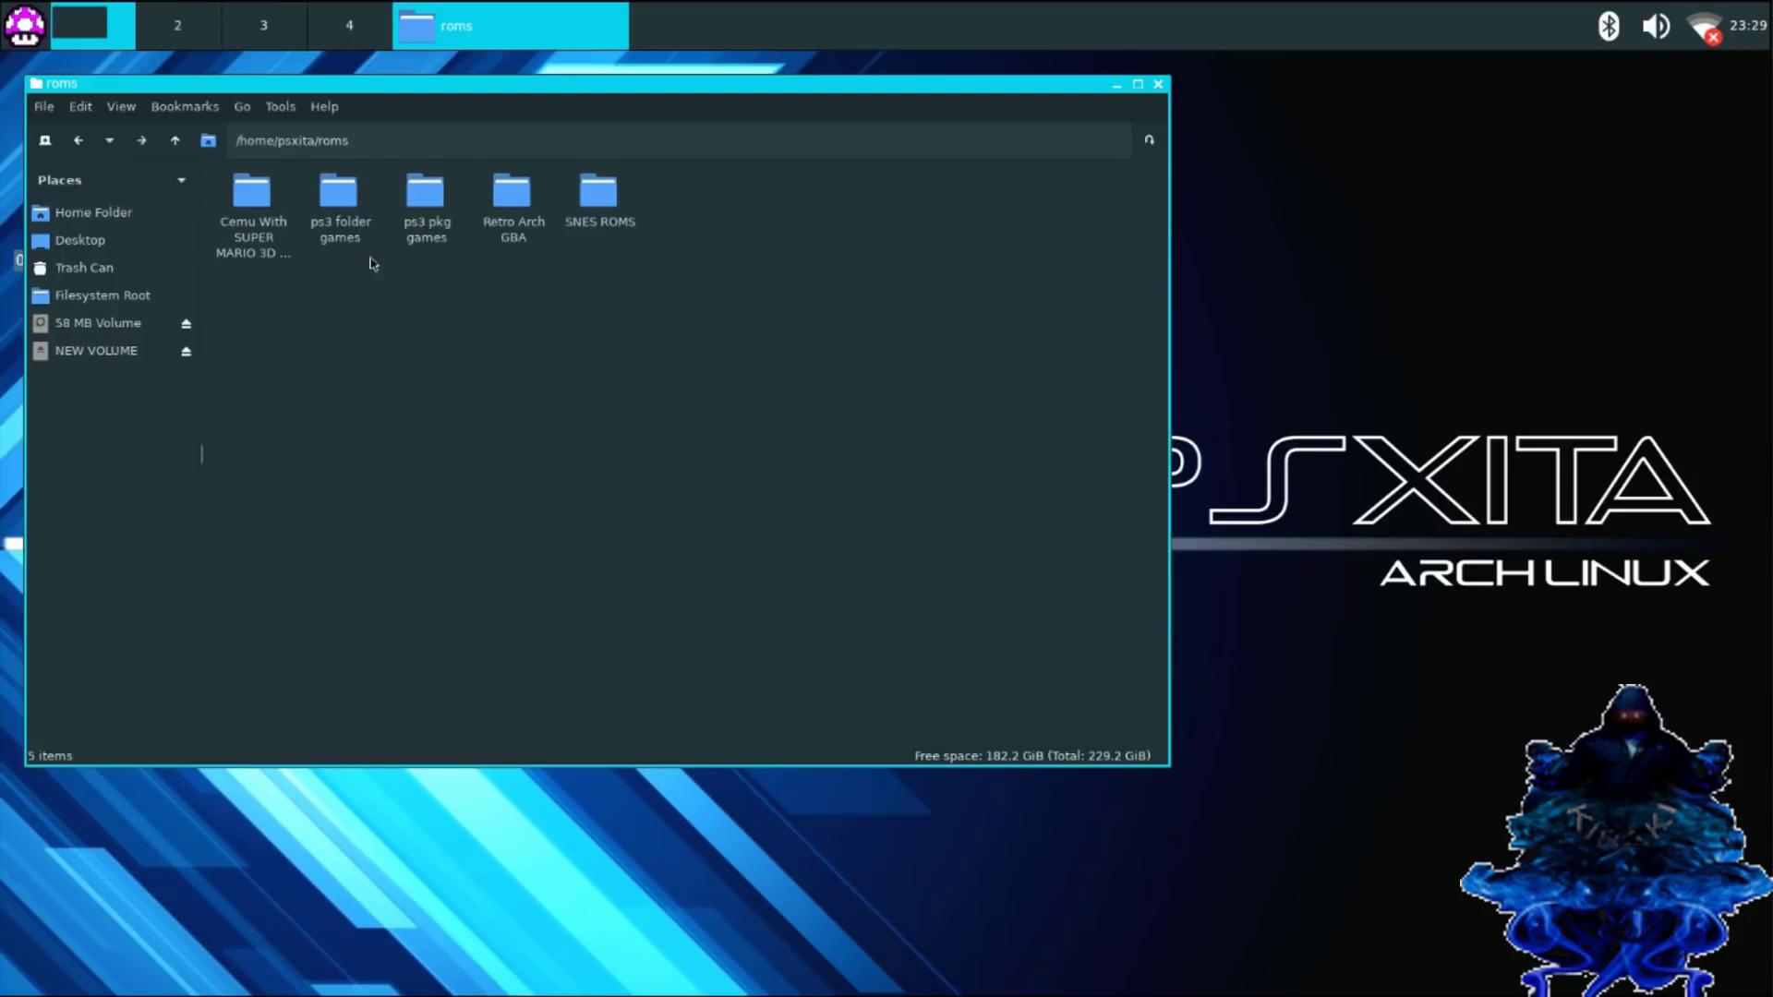
# Paste the copied BCES00463-[The Shoot] game folder into "ps3 folder games".
pyautogui.doubleClick(340, 229)
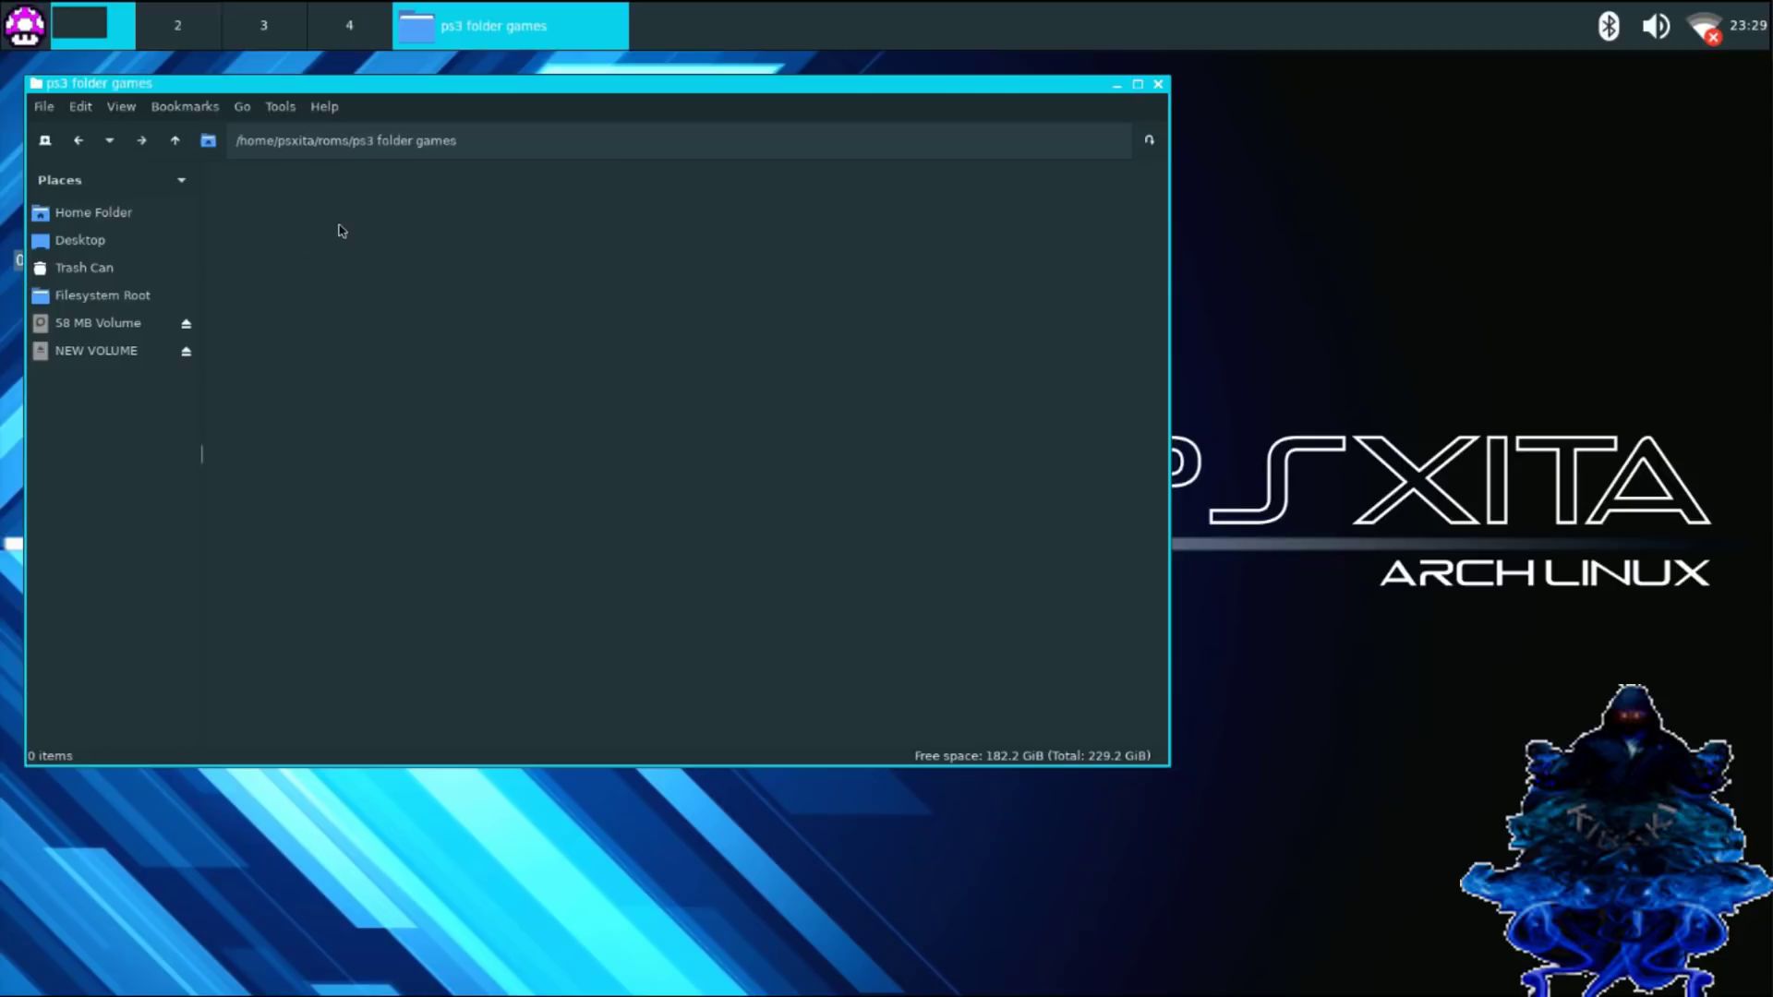
pyautogui.rightClick(406, 317)
pyautogui.click(438, 367)
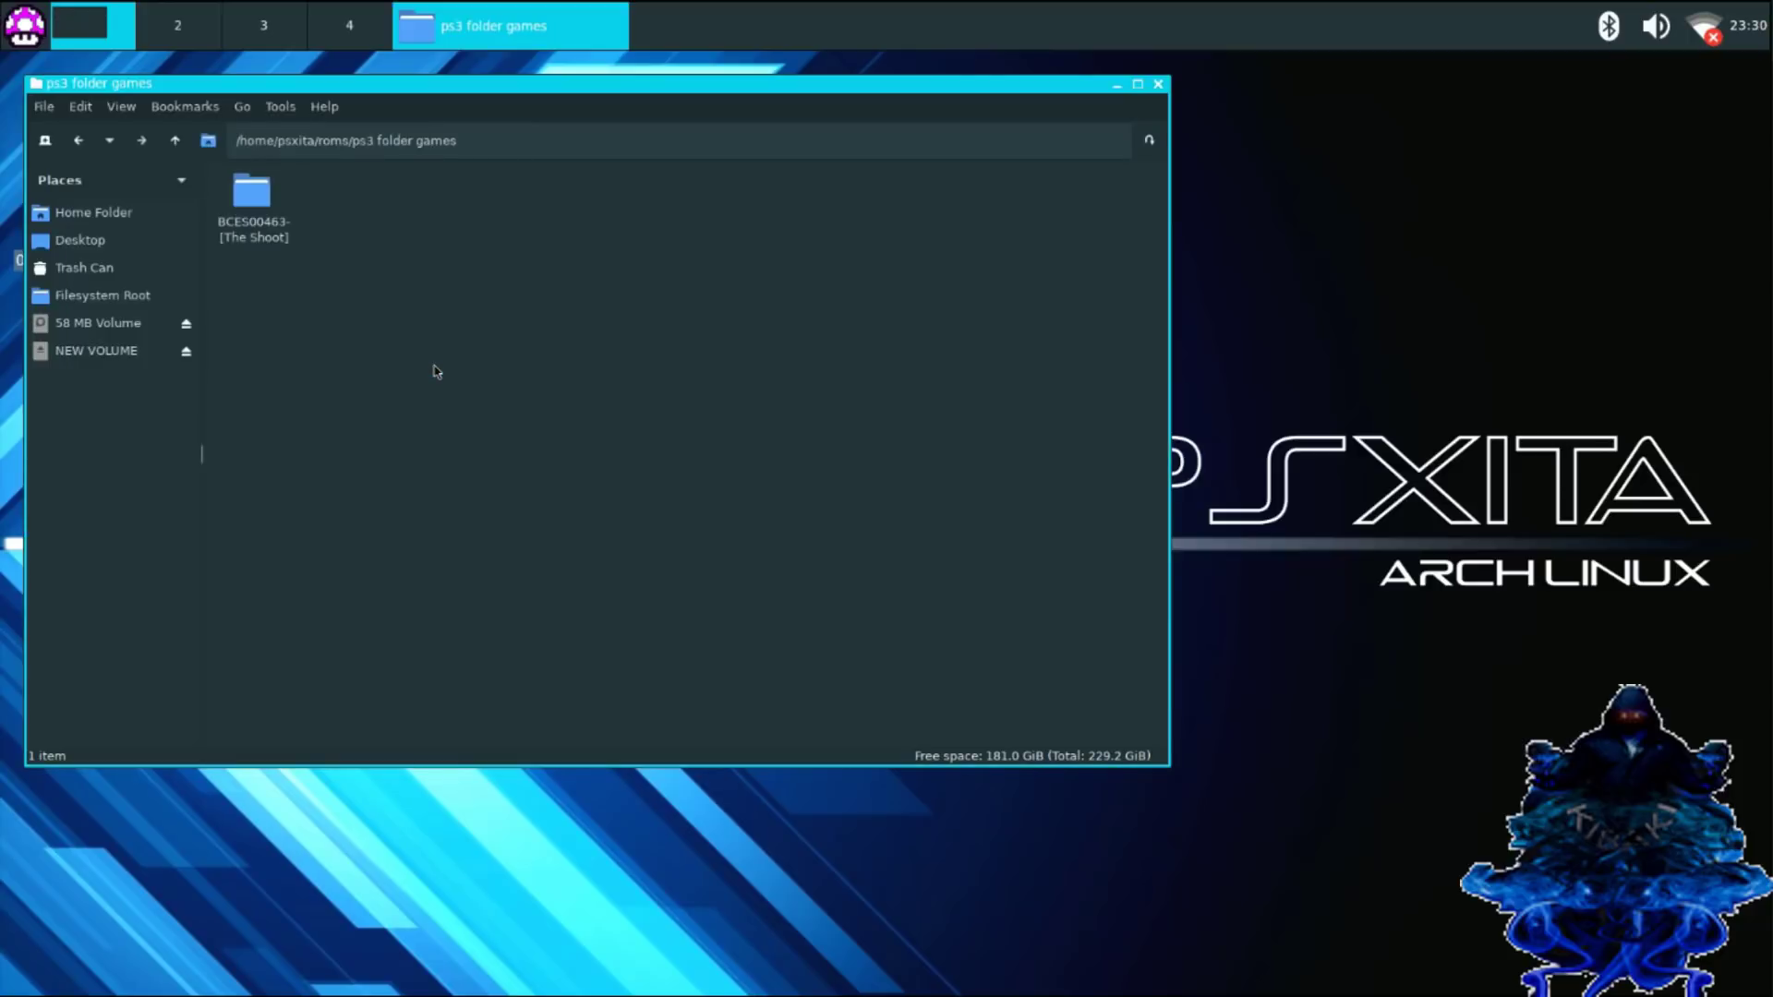
# Copy PS3UPDAT.PUP and rpcs3.AppImage together from NEW VOLUME into the home folder's roms directory.
pyautogui.click(91, 355)
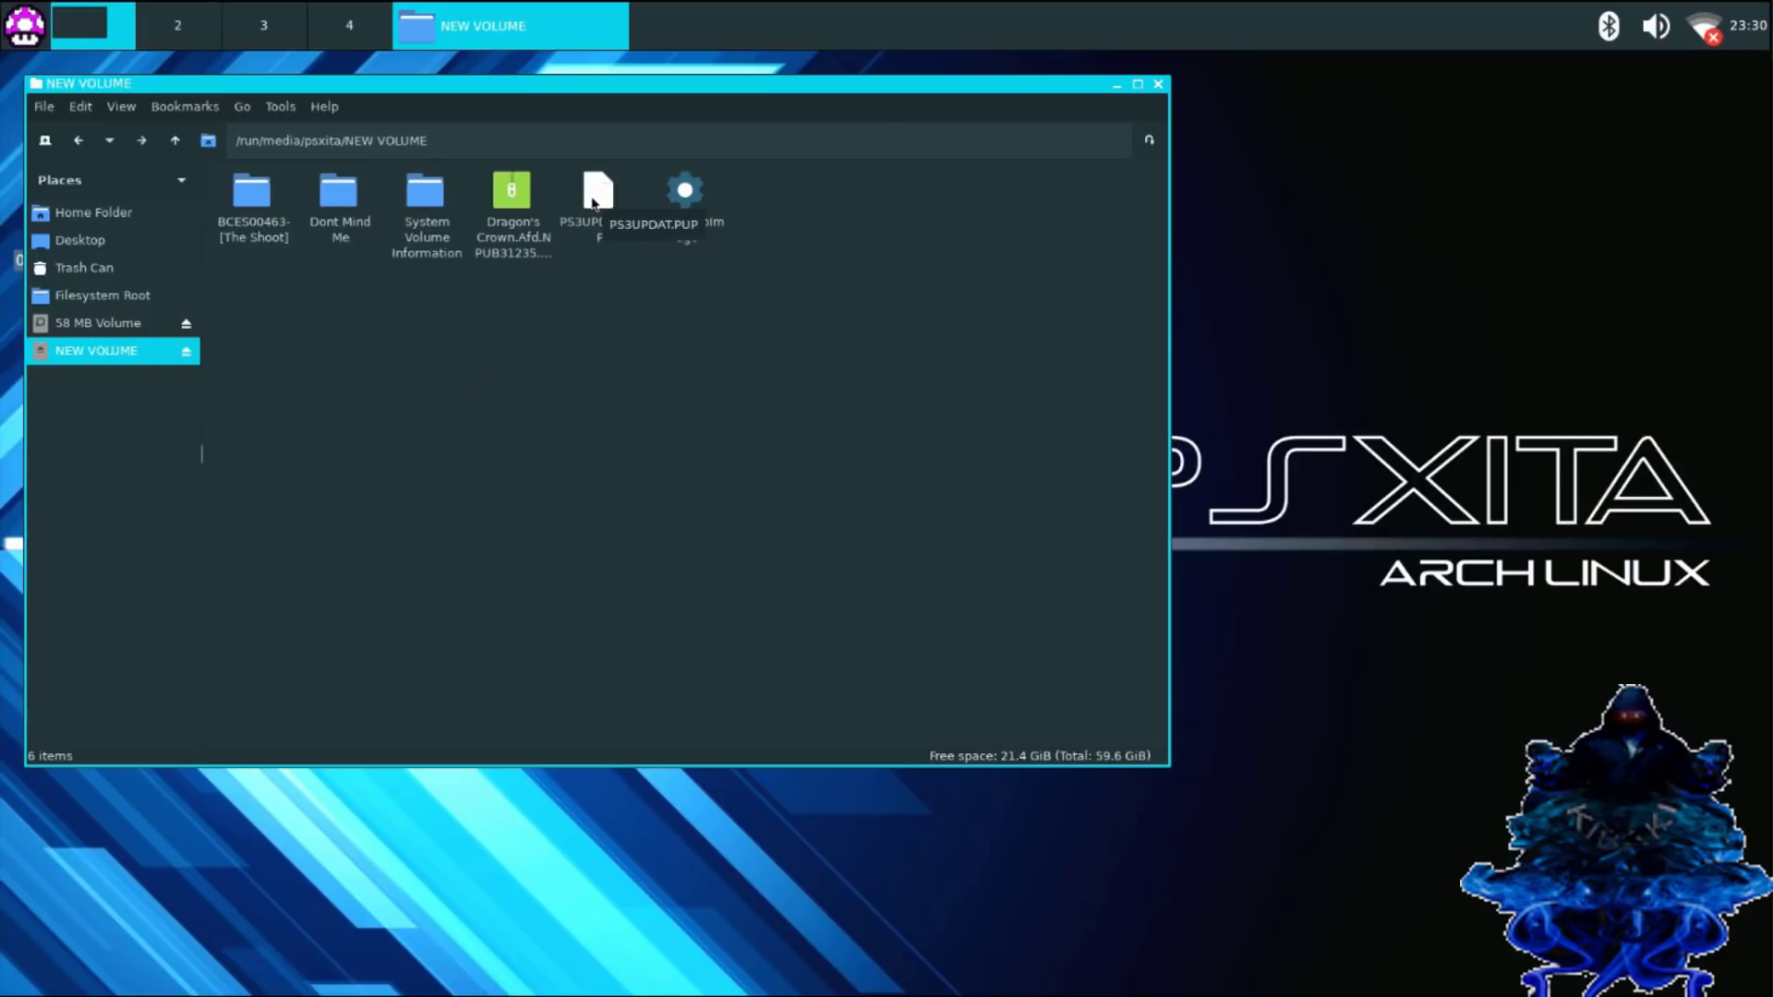
pyautogui.click(593, 202)
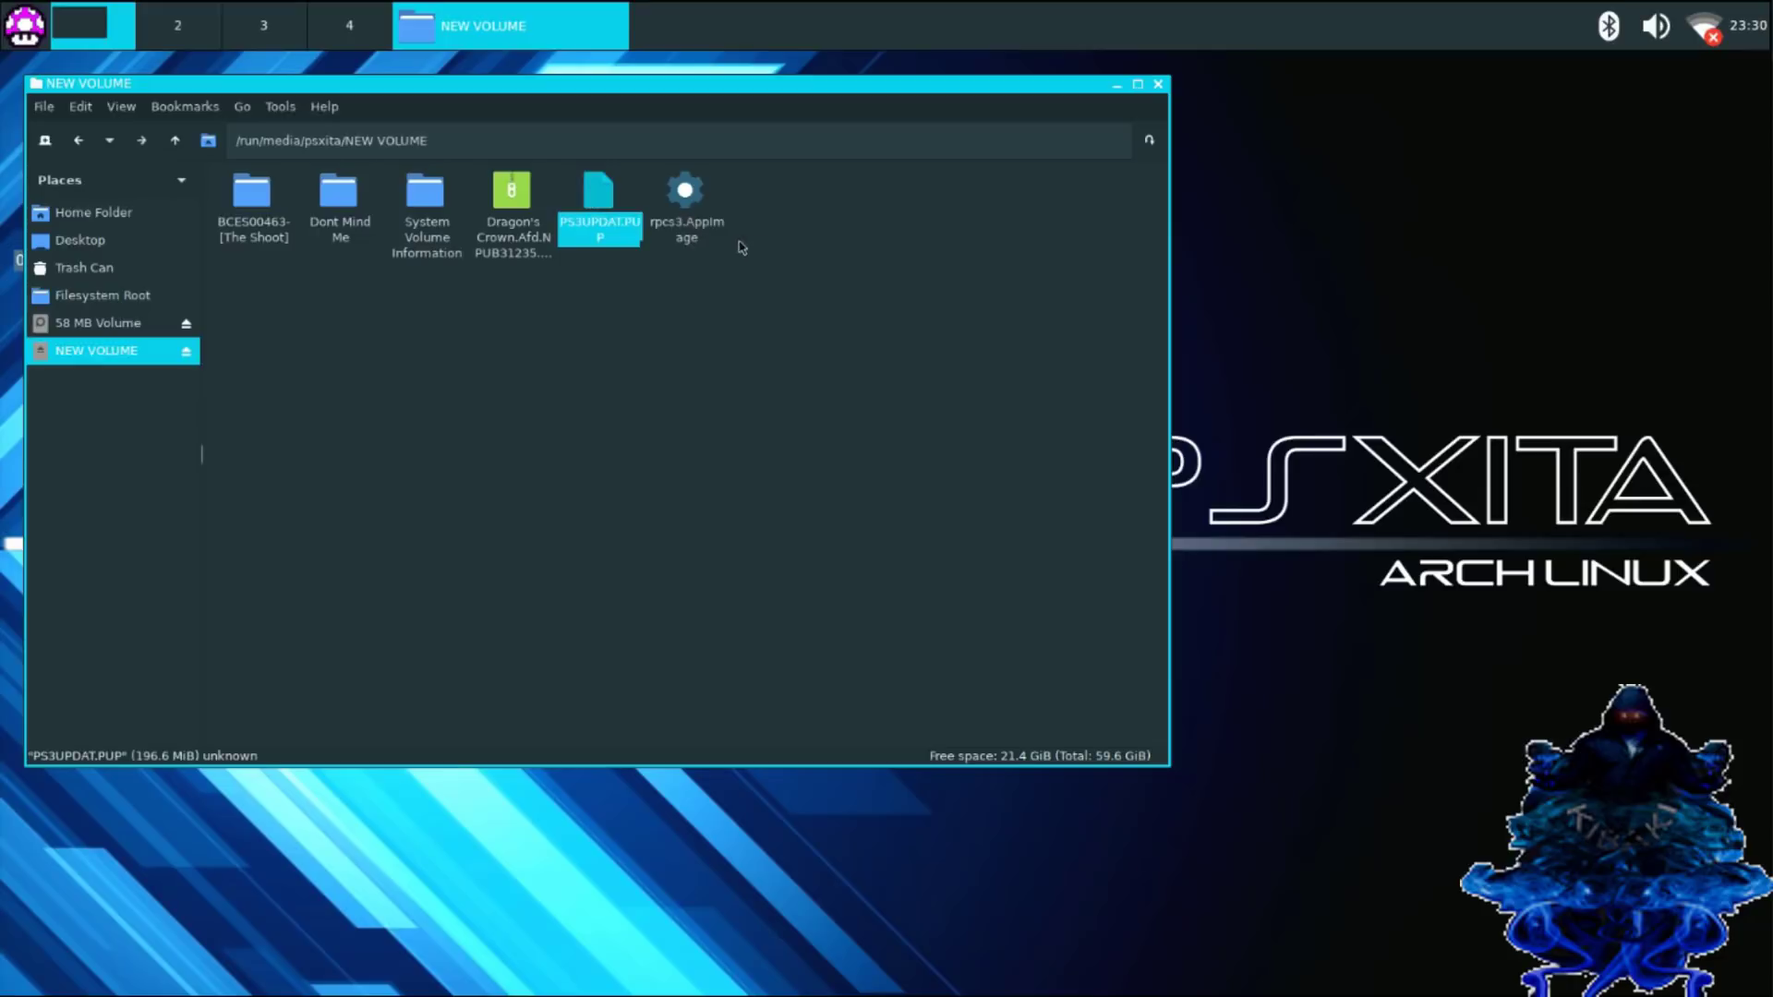
pyautogui.keyDown('ctrl'); pyautogui.click(696, 221); pyautogui.keyUp('ctrl')
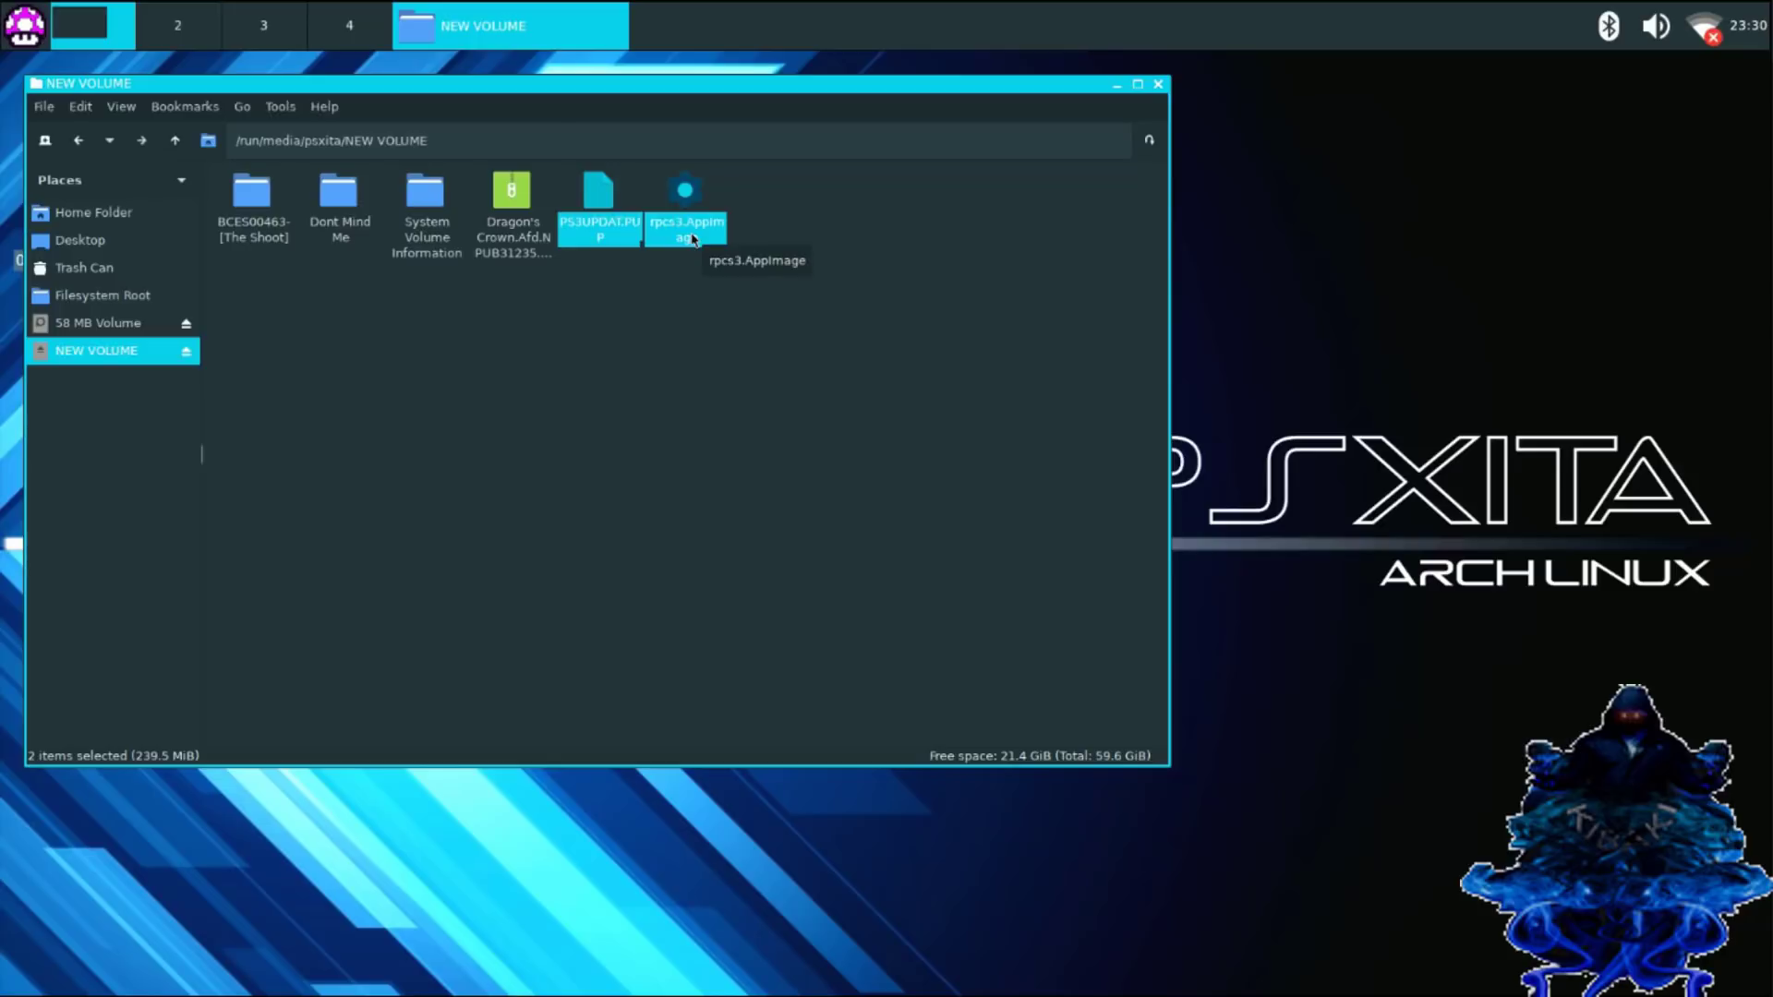
pyautogui.rightClick(694, 240)
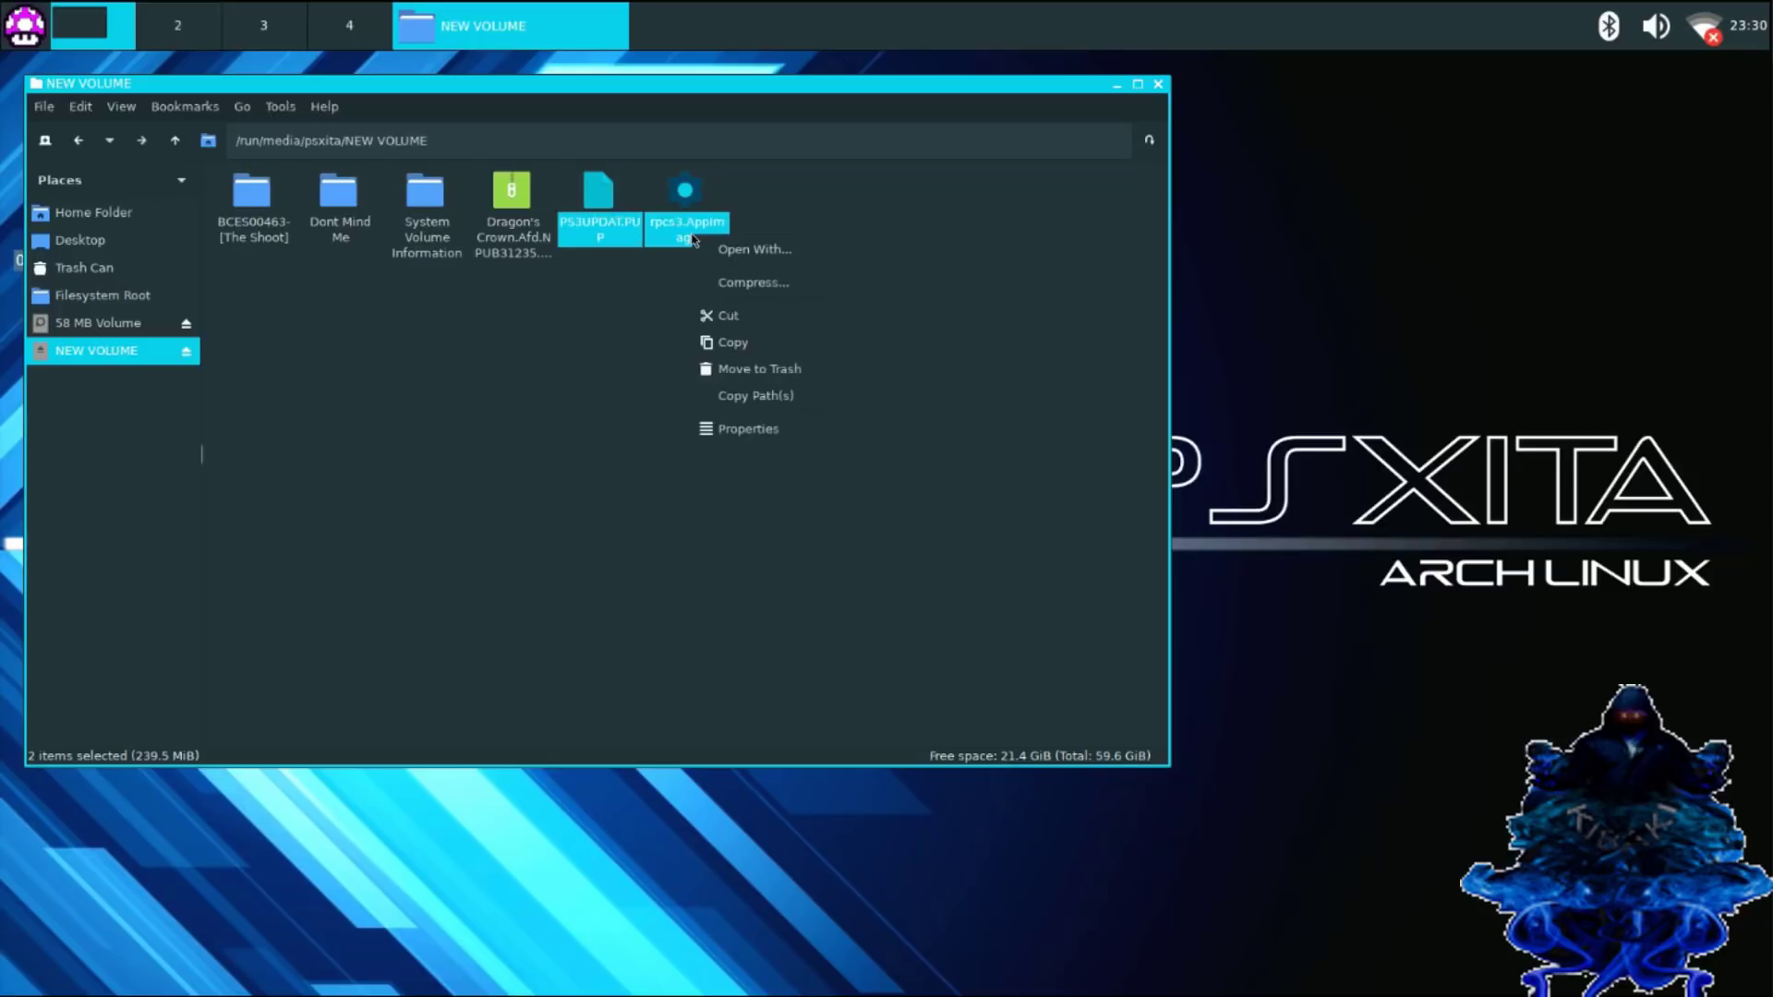
pyautogui.click(725, 344)
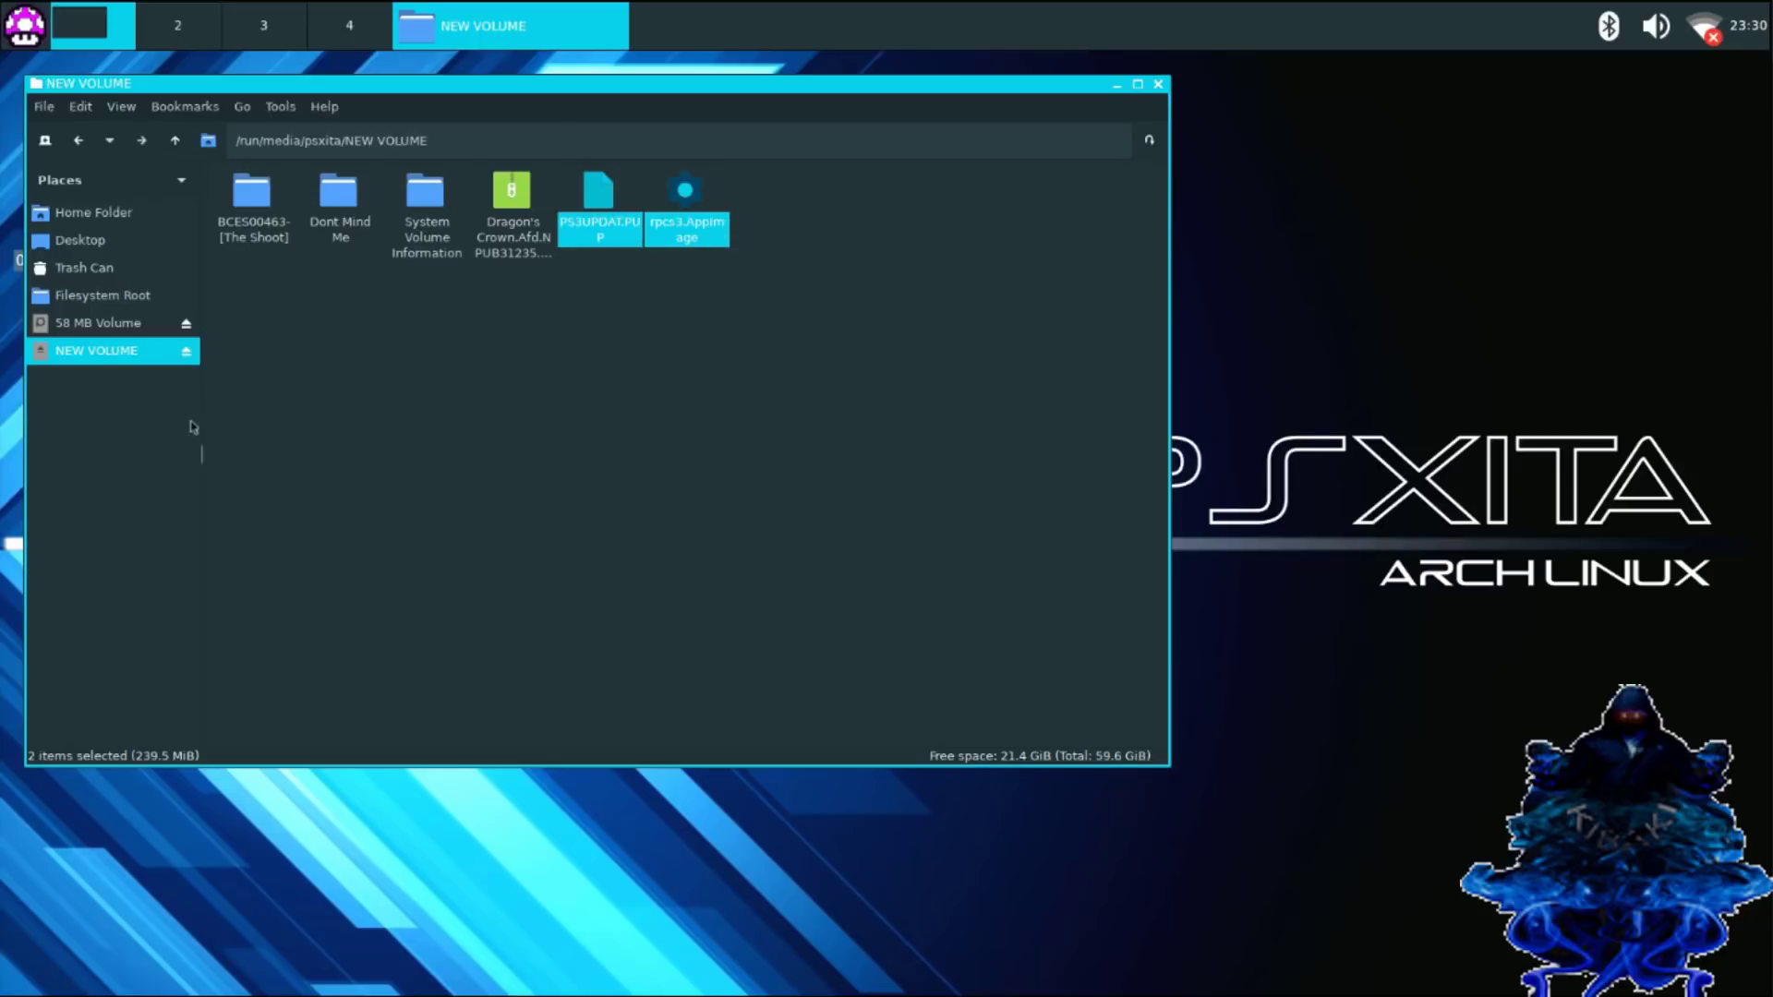
pyautogui.click(103, 222)
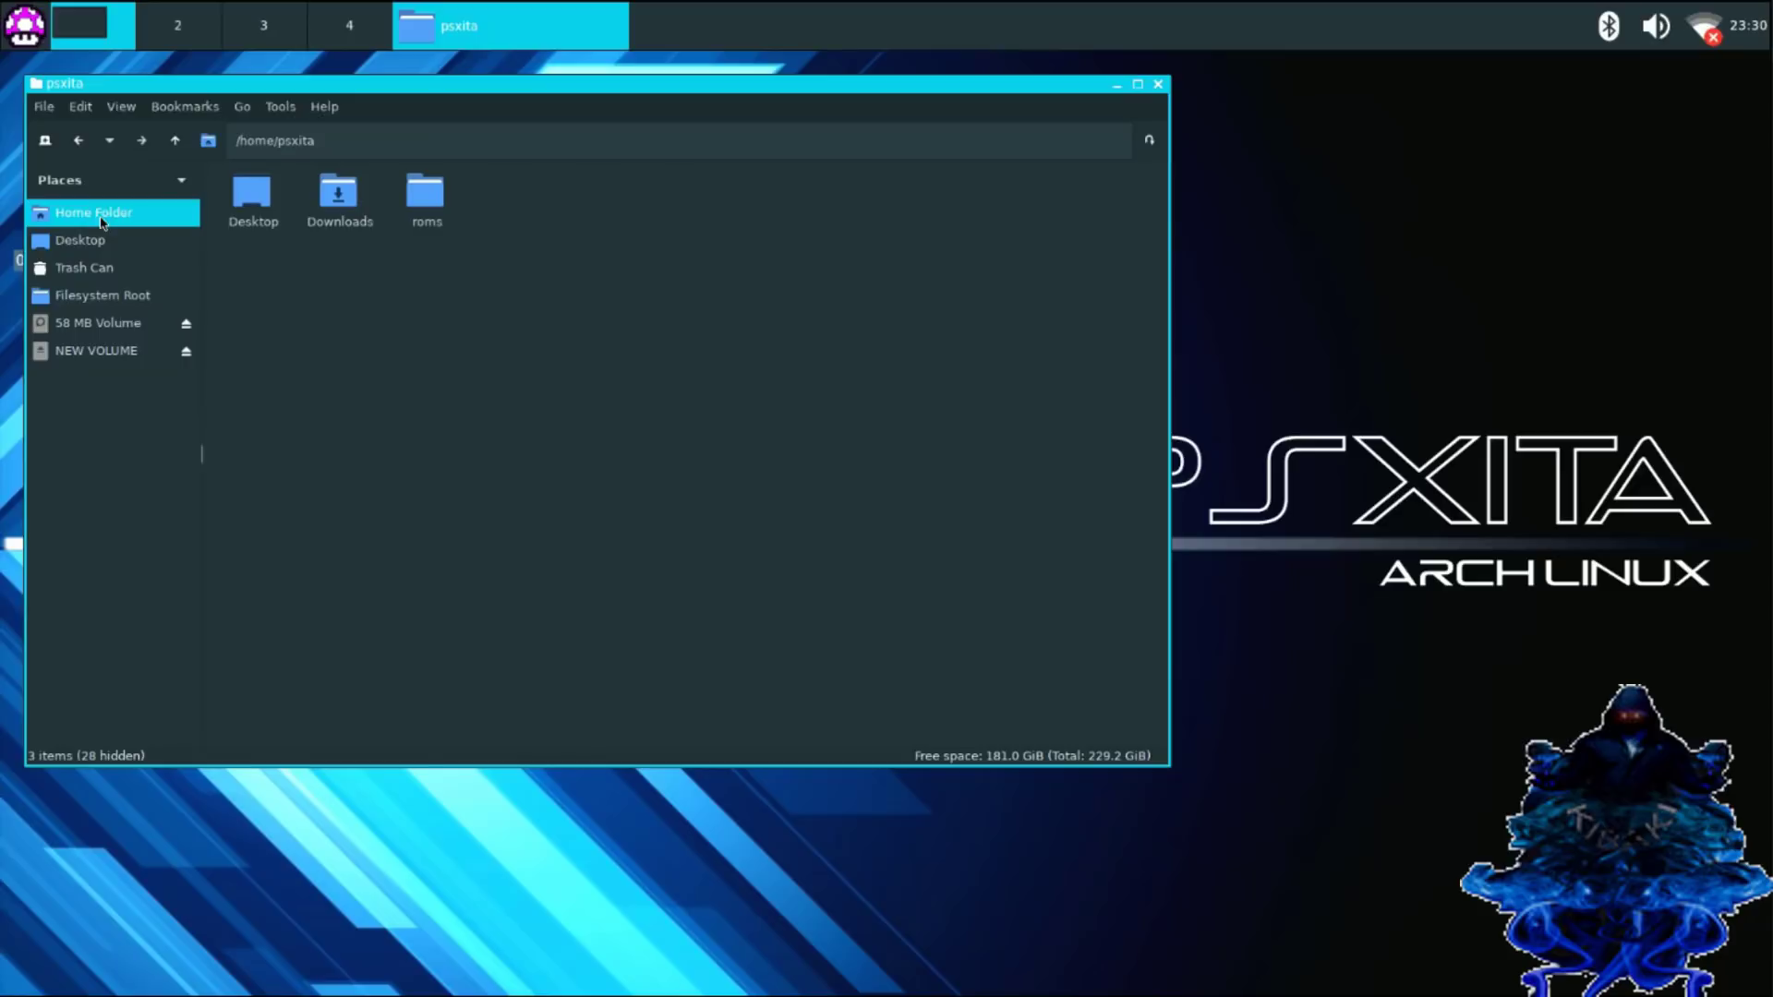
pyautogui.doubleClick(434, 211)
pyautogui.rightClick(643, 351)
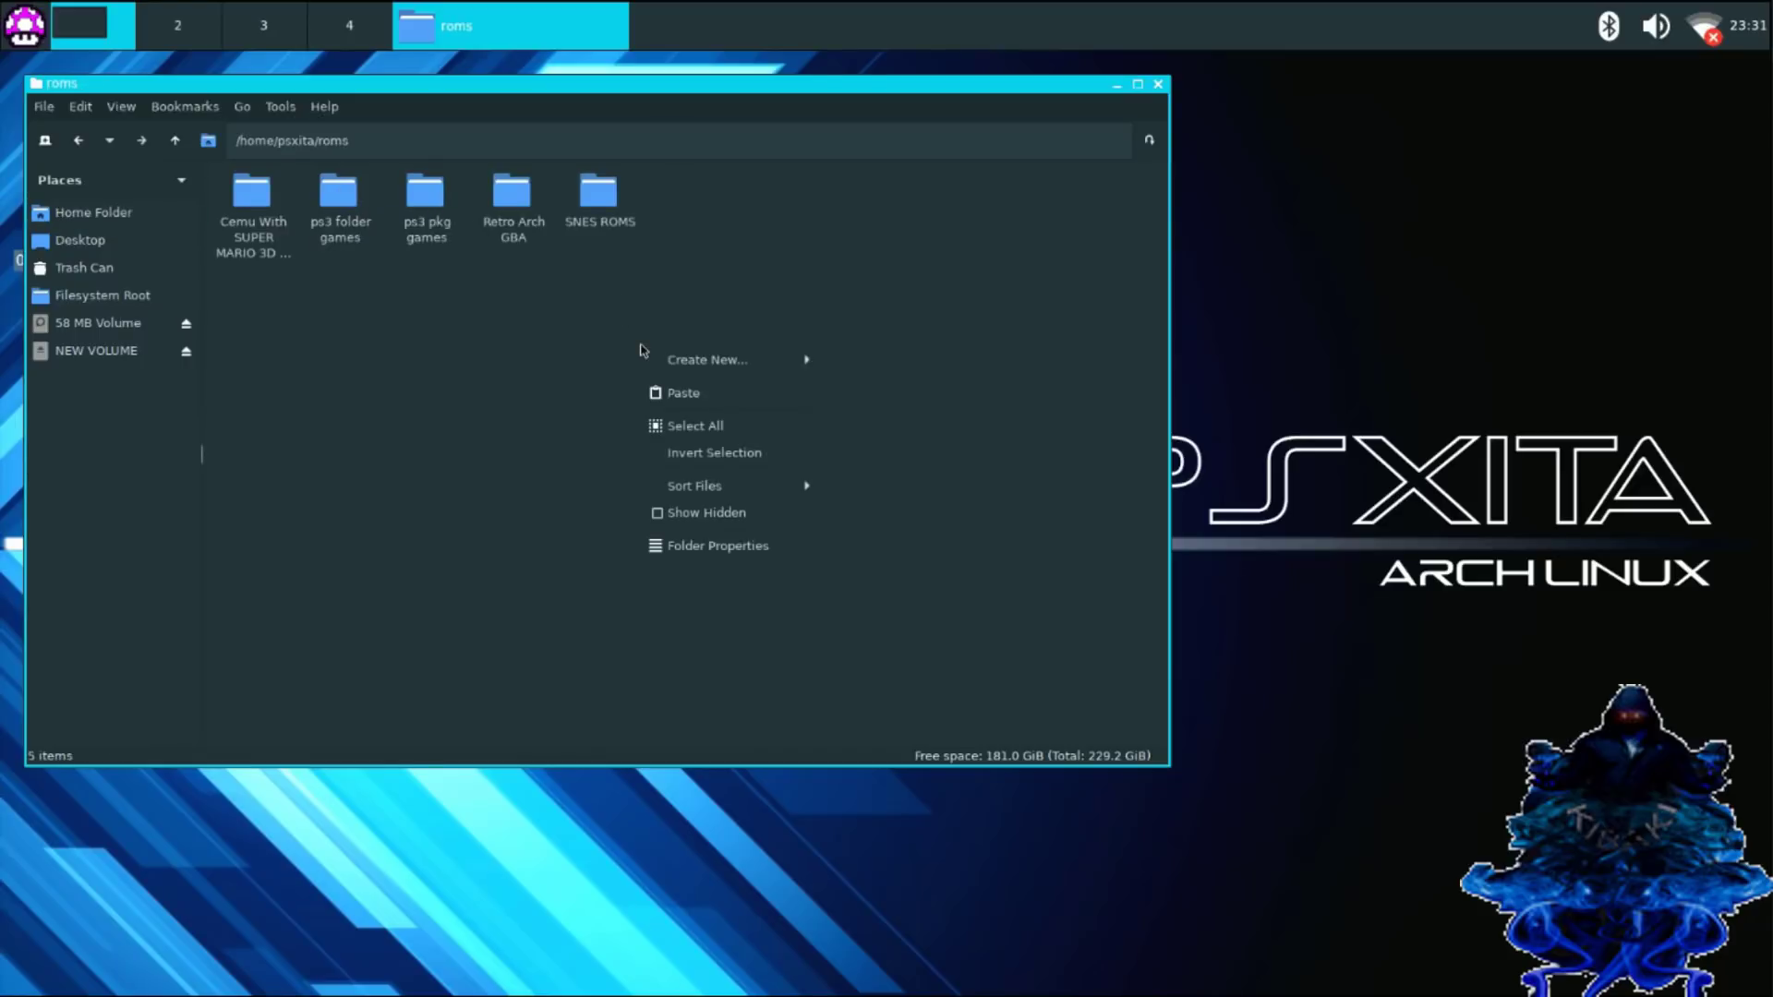
pyautogui.click(664, 390)
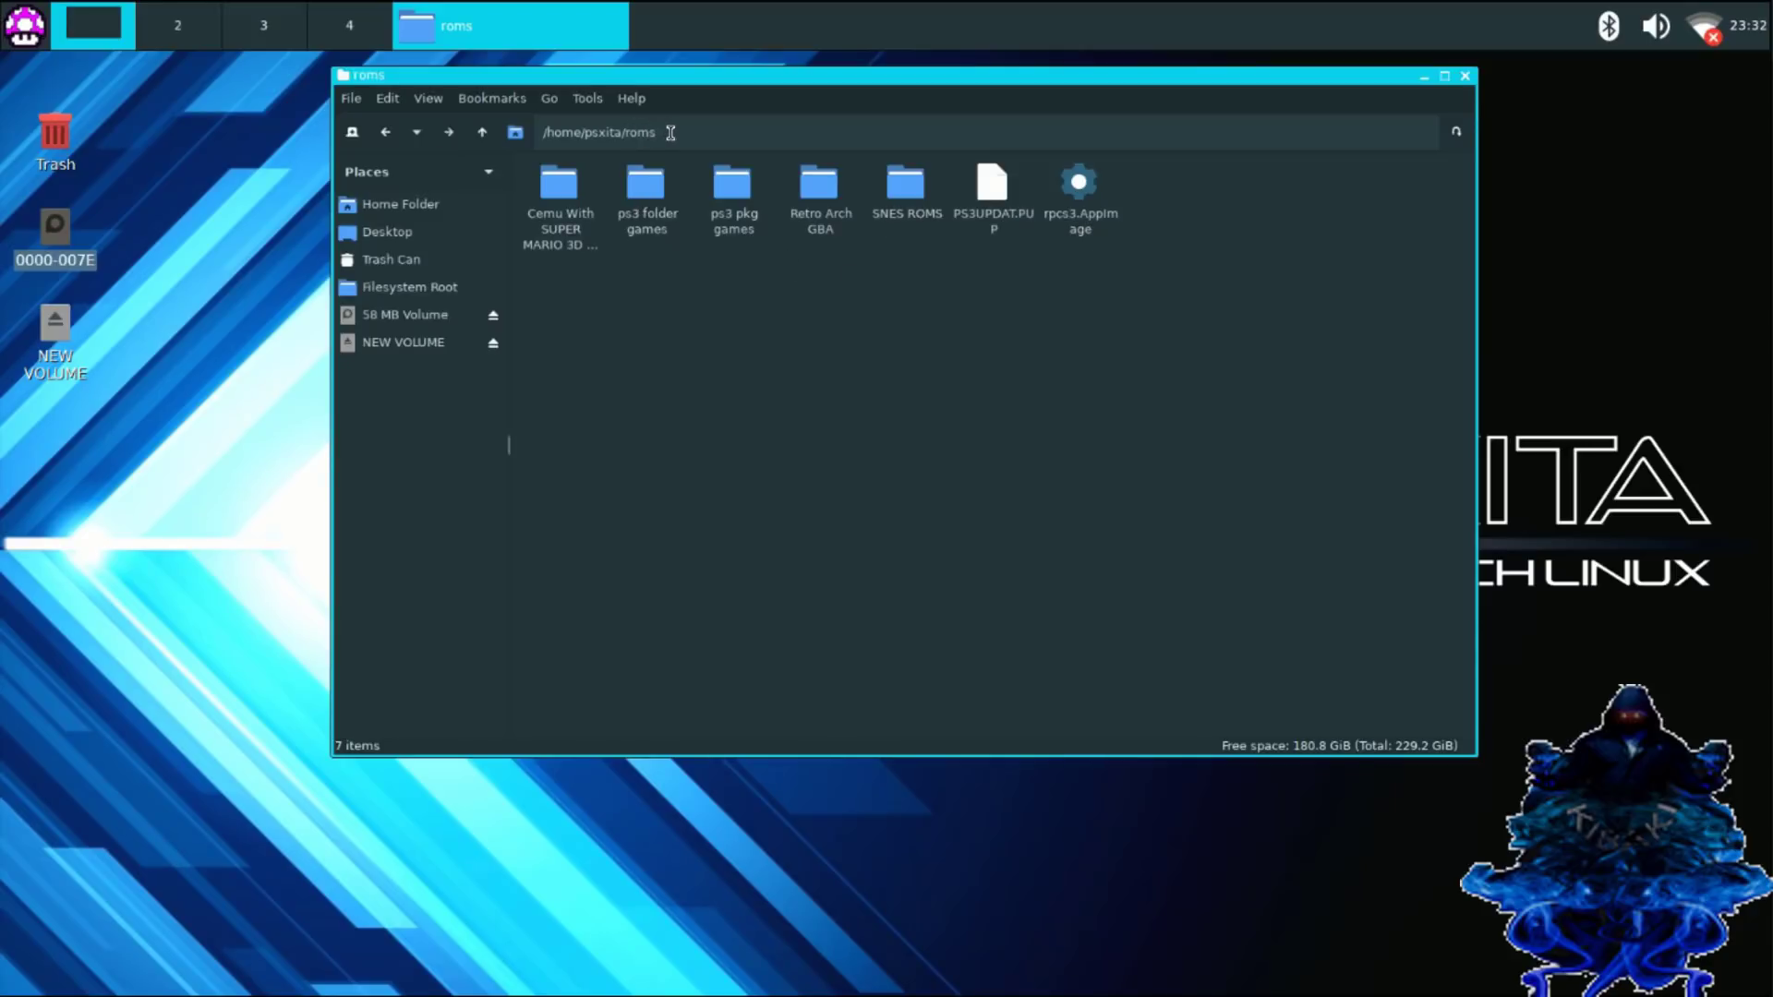
# Copy the roms folder's path from the file manager, open a terminal and move the file manager window aside.
pyautogui.moveTo(657, 132); pyautogui.dragTo(536, 135)
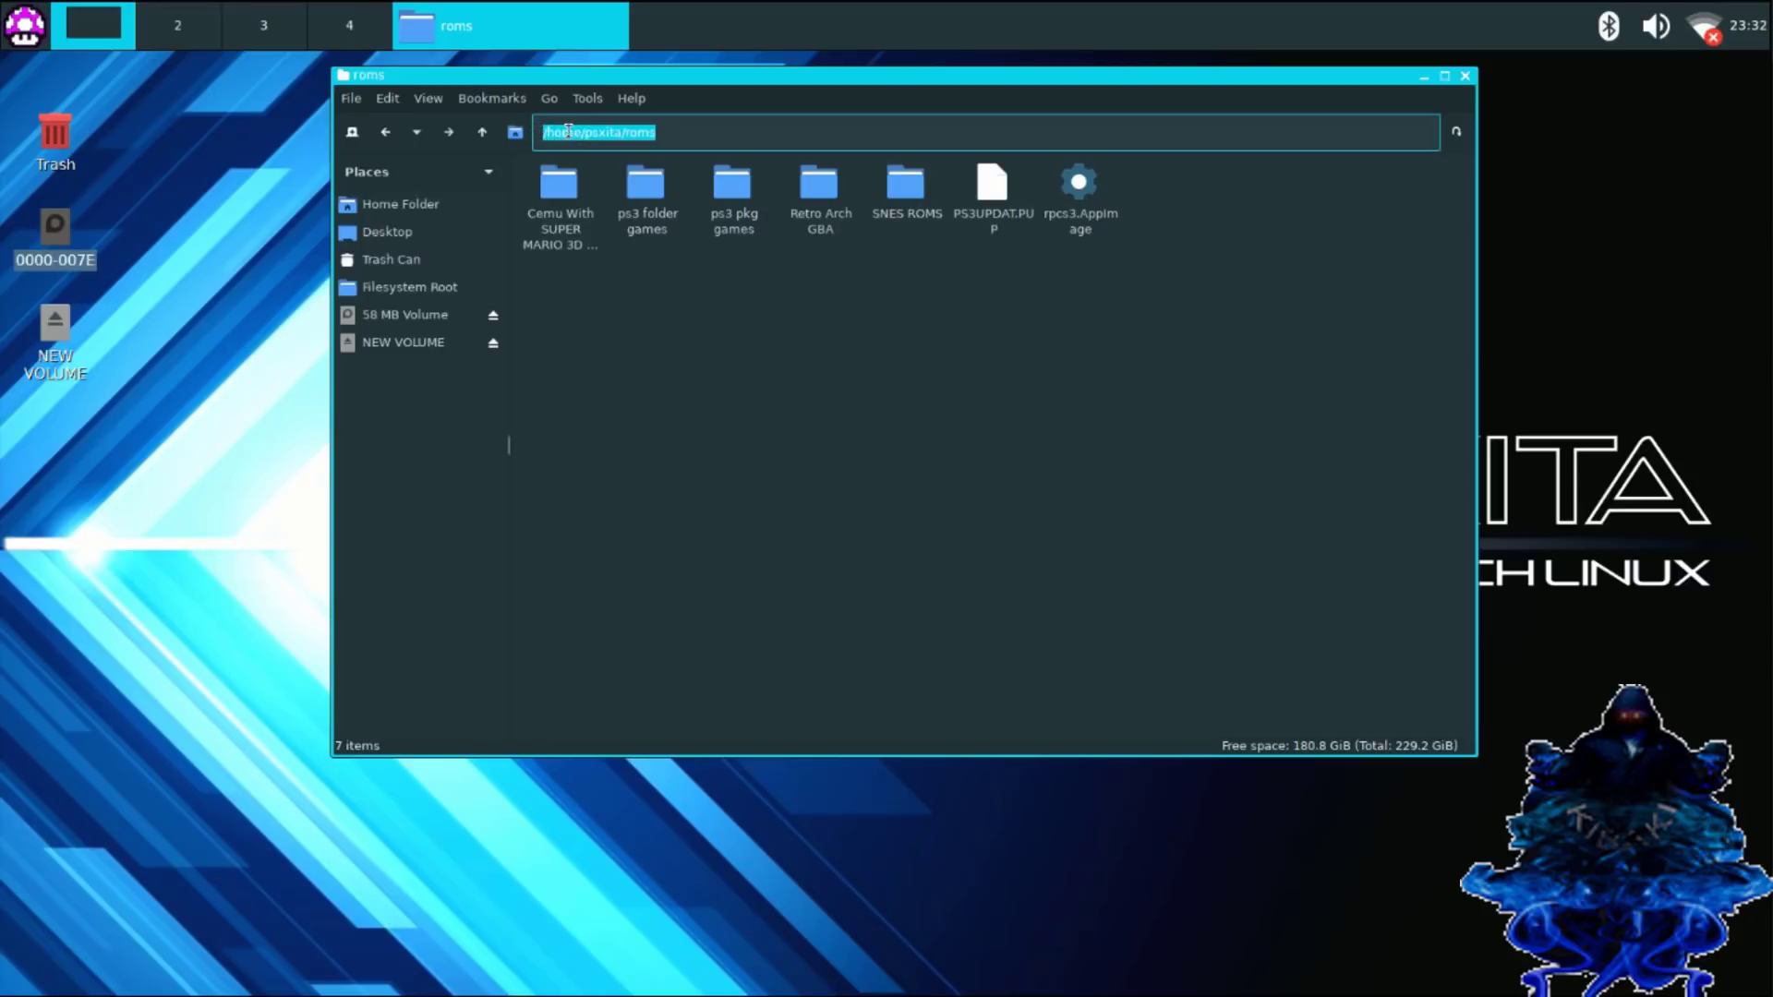
pyautogui.rightClick(567, 132)
pyautogui.click(605, 172)
pyautogui.click(27, 26)
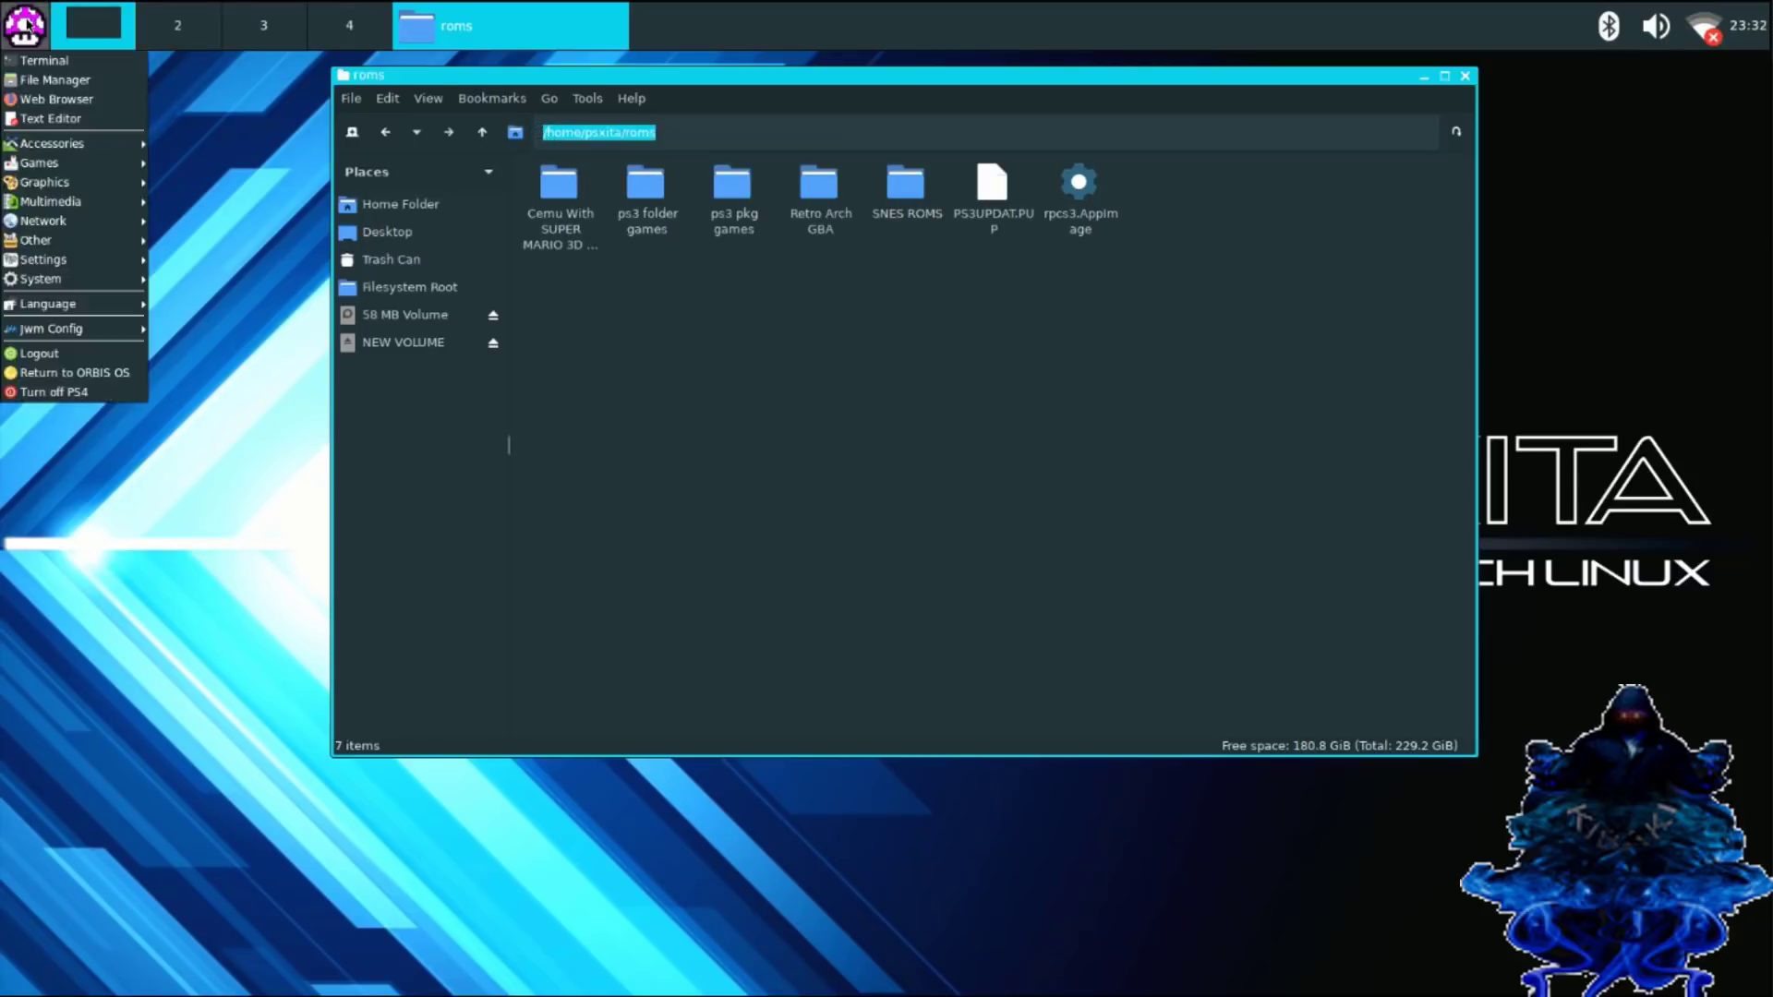
pyautogui.click(39, 63)
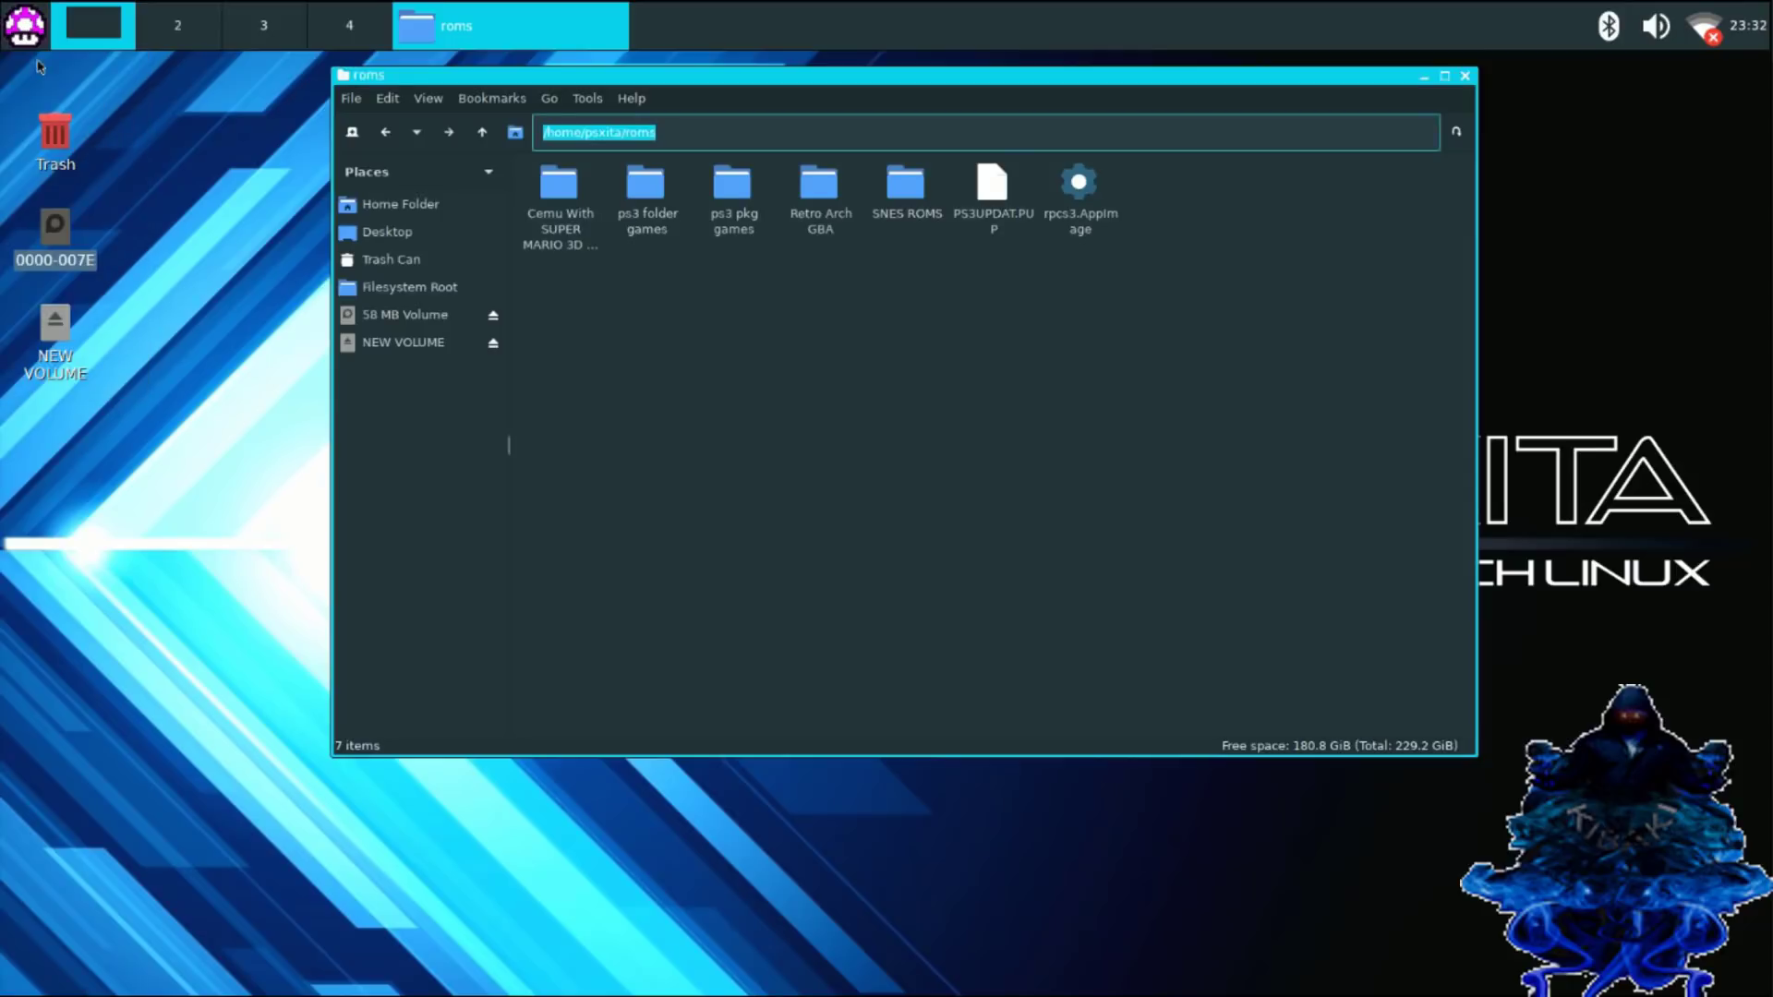
pyautogui.moveTo(765, 84); pyautogui.dragTo(1116, 85)
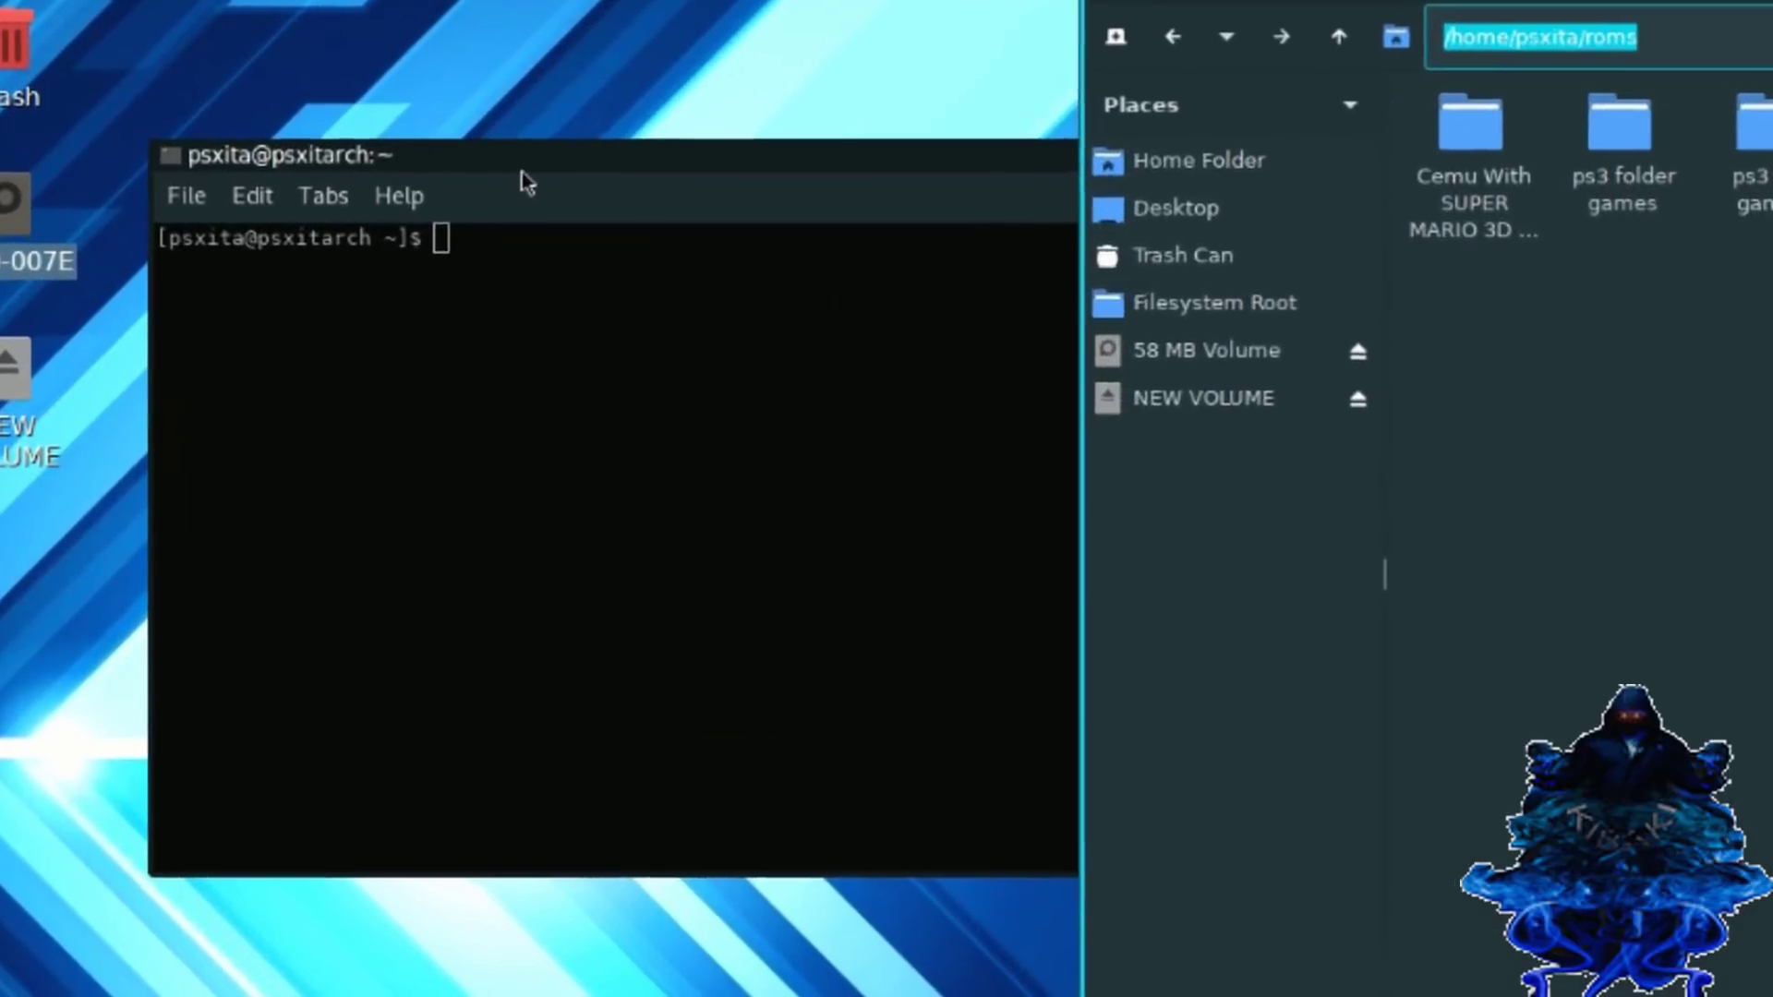
# Change the terminal's working directory with cd to the copied path /home/psxita/roms.
pyautogui.click(374, 257)
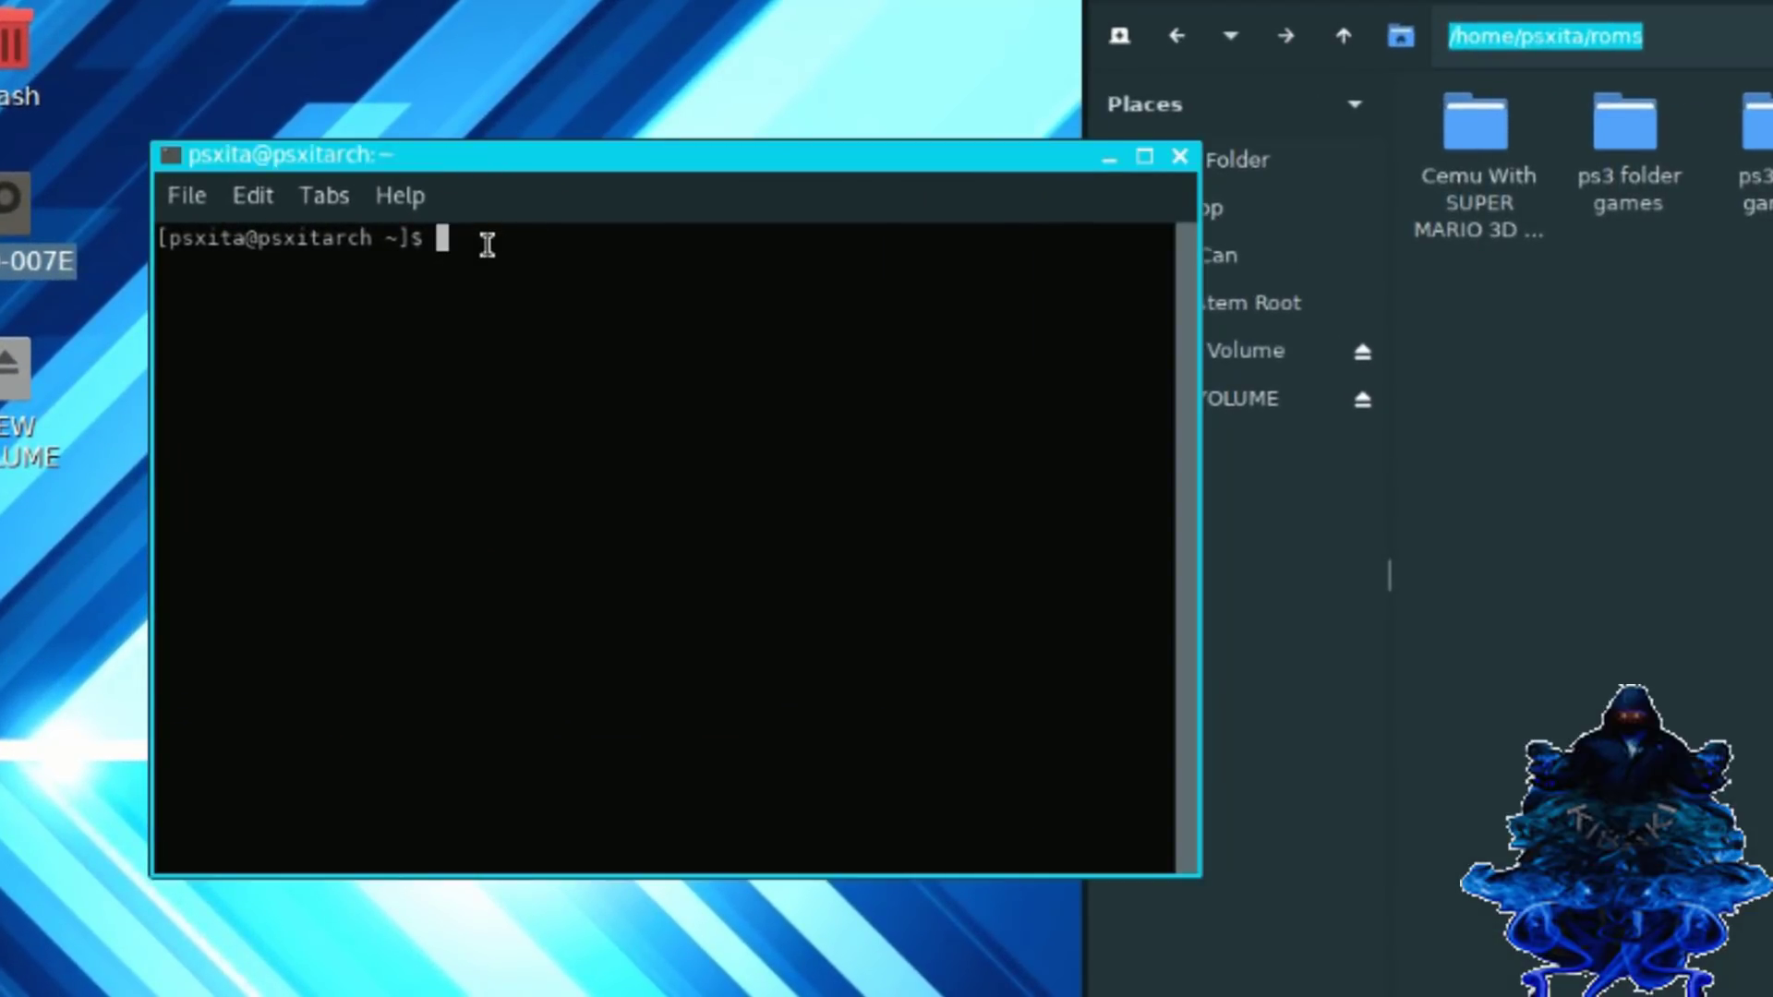
pyautogui.write('cd')
pyautogui.rightClick(543, 262)
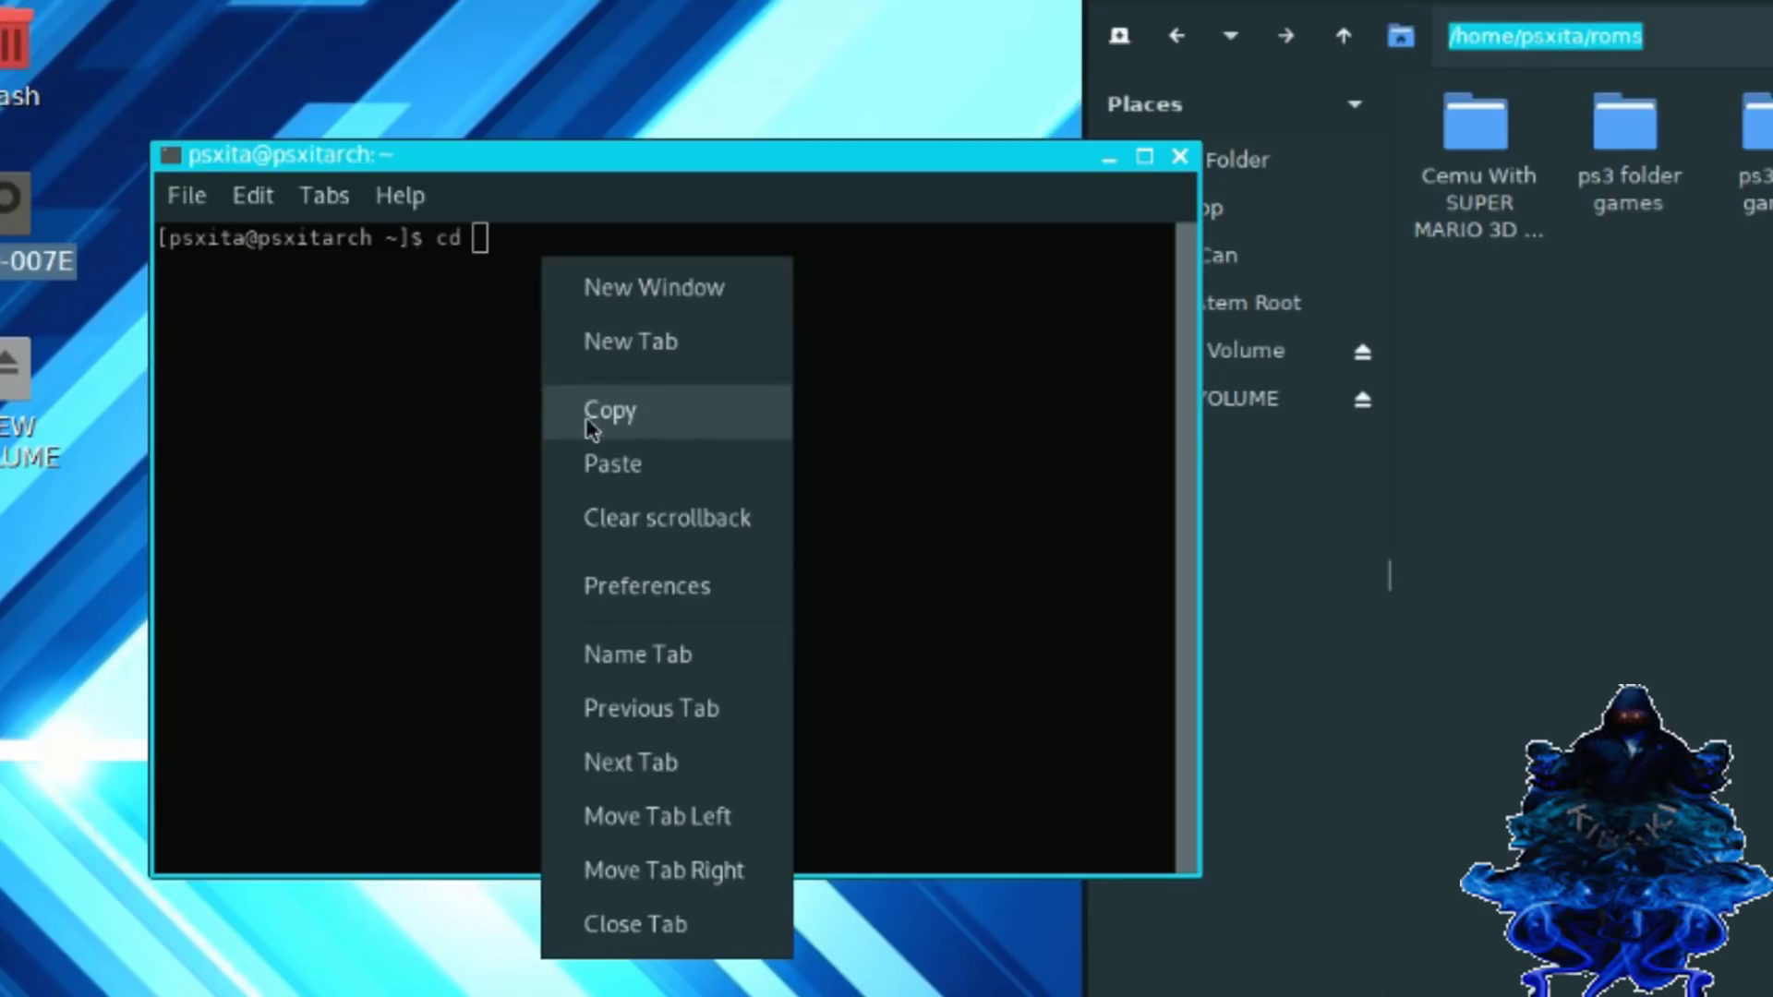
pyautogui.click(591, 465)
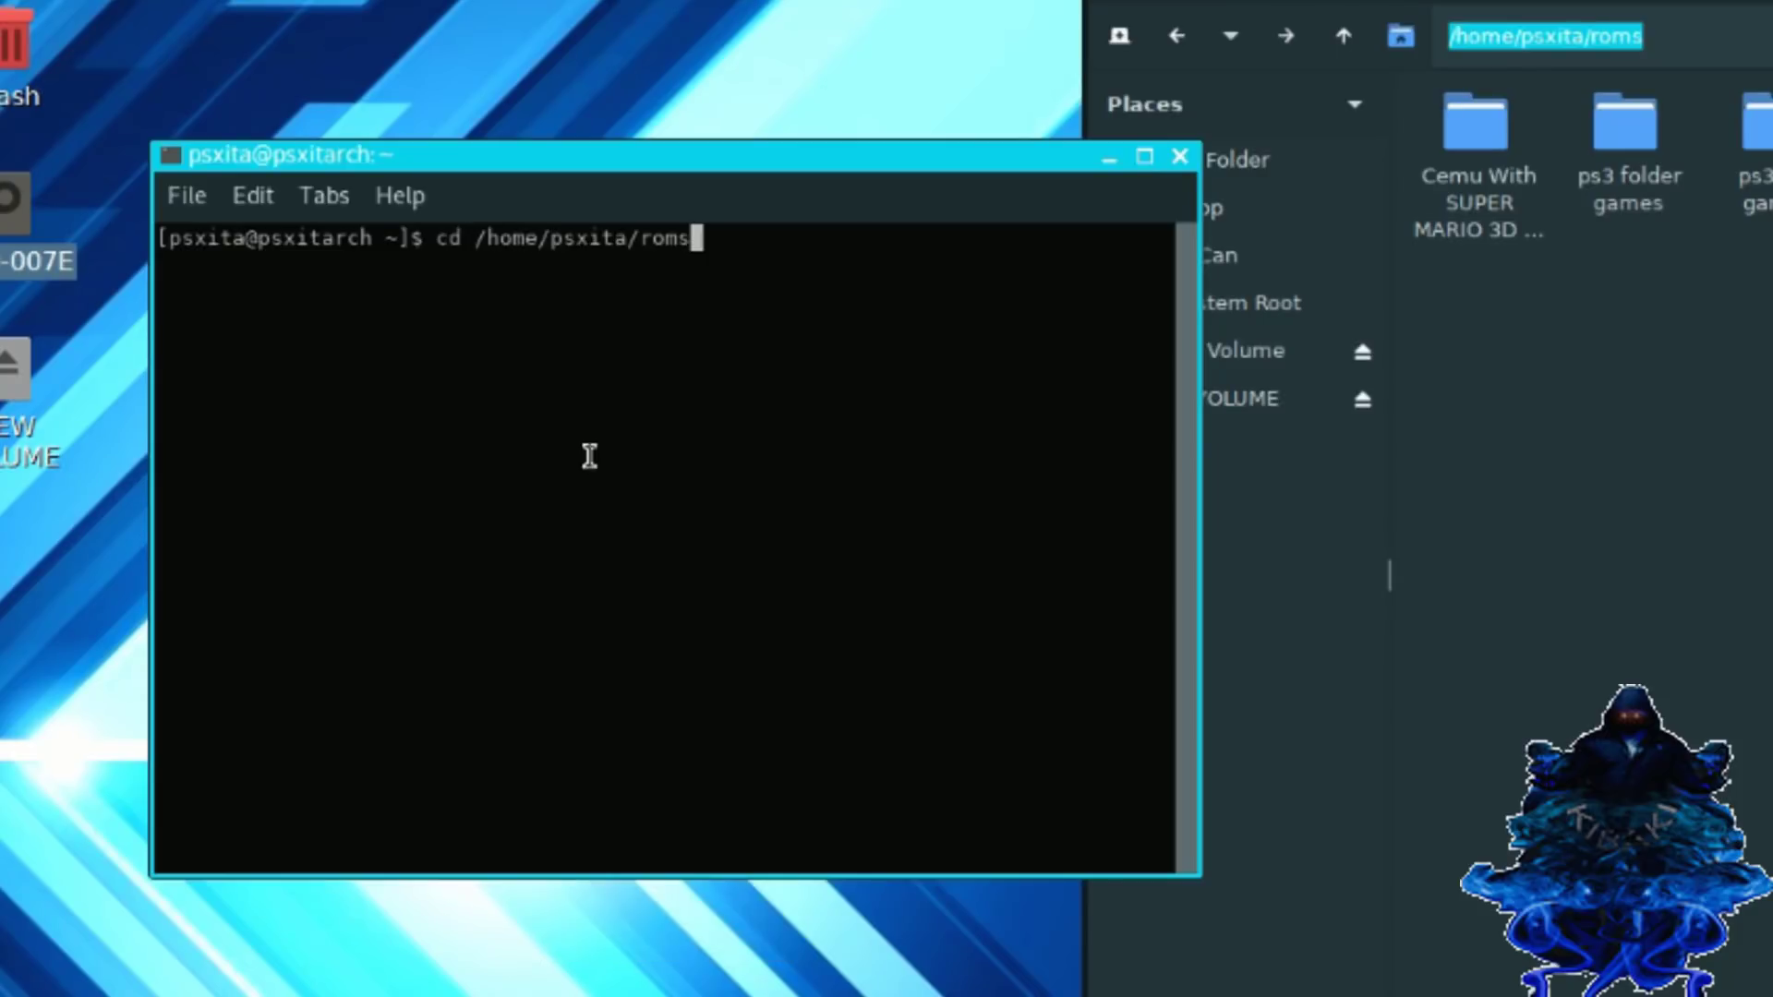
pyautogui.press('Return')
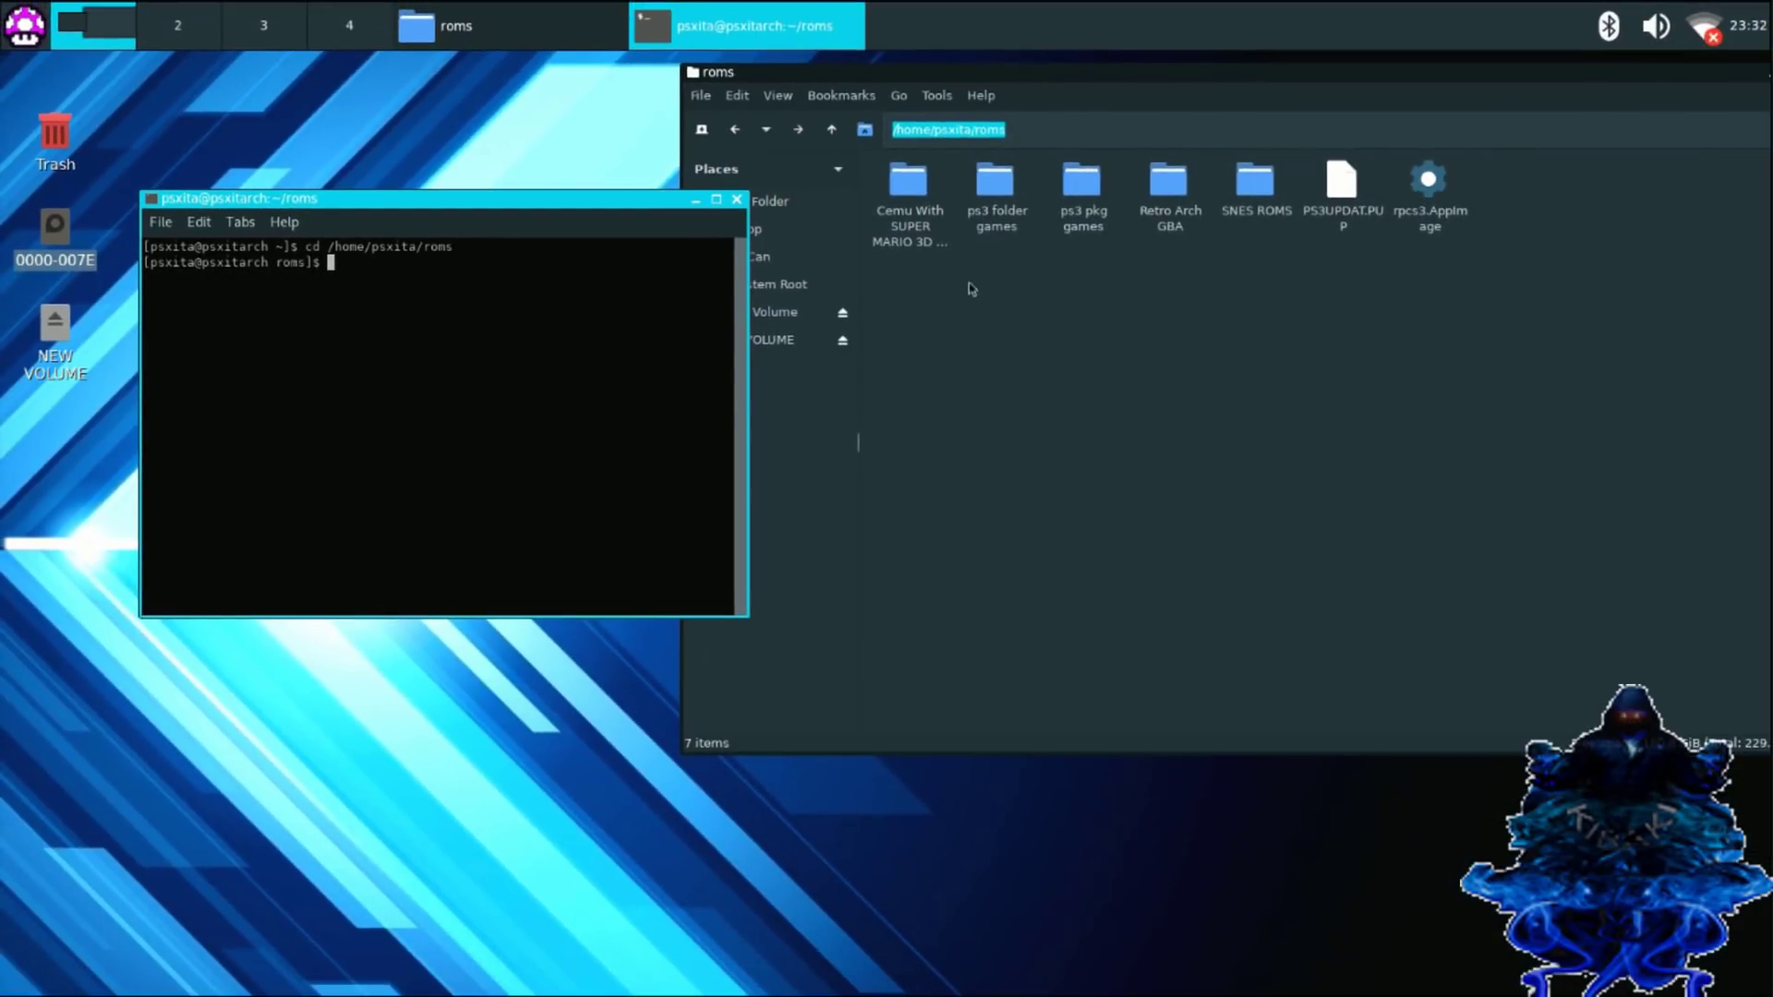
# Copy the full file name rpcs3.AppImage from its rename dialog in the roms folder without renaming the file.
pyautogui.click(1432, 227)
pyautogui.rightClick(1435, 224)
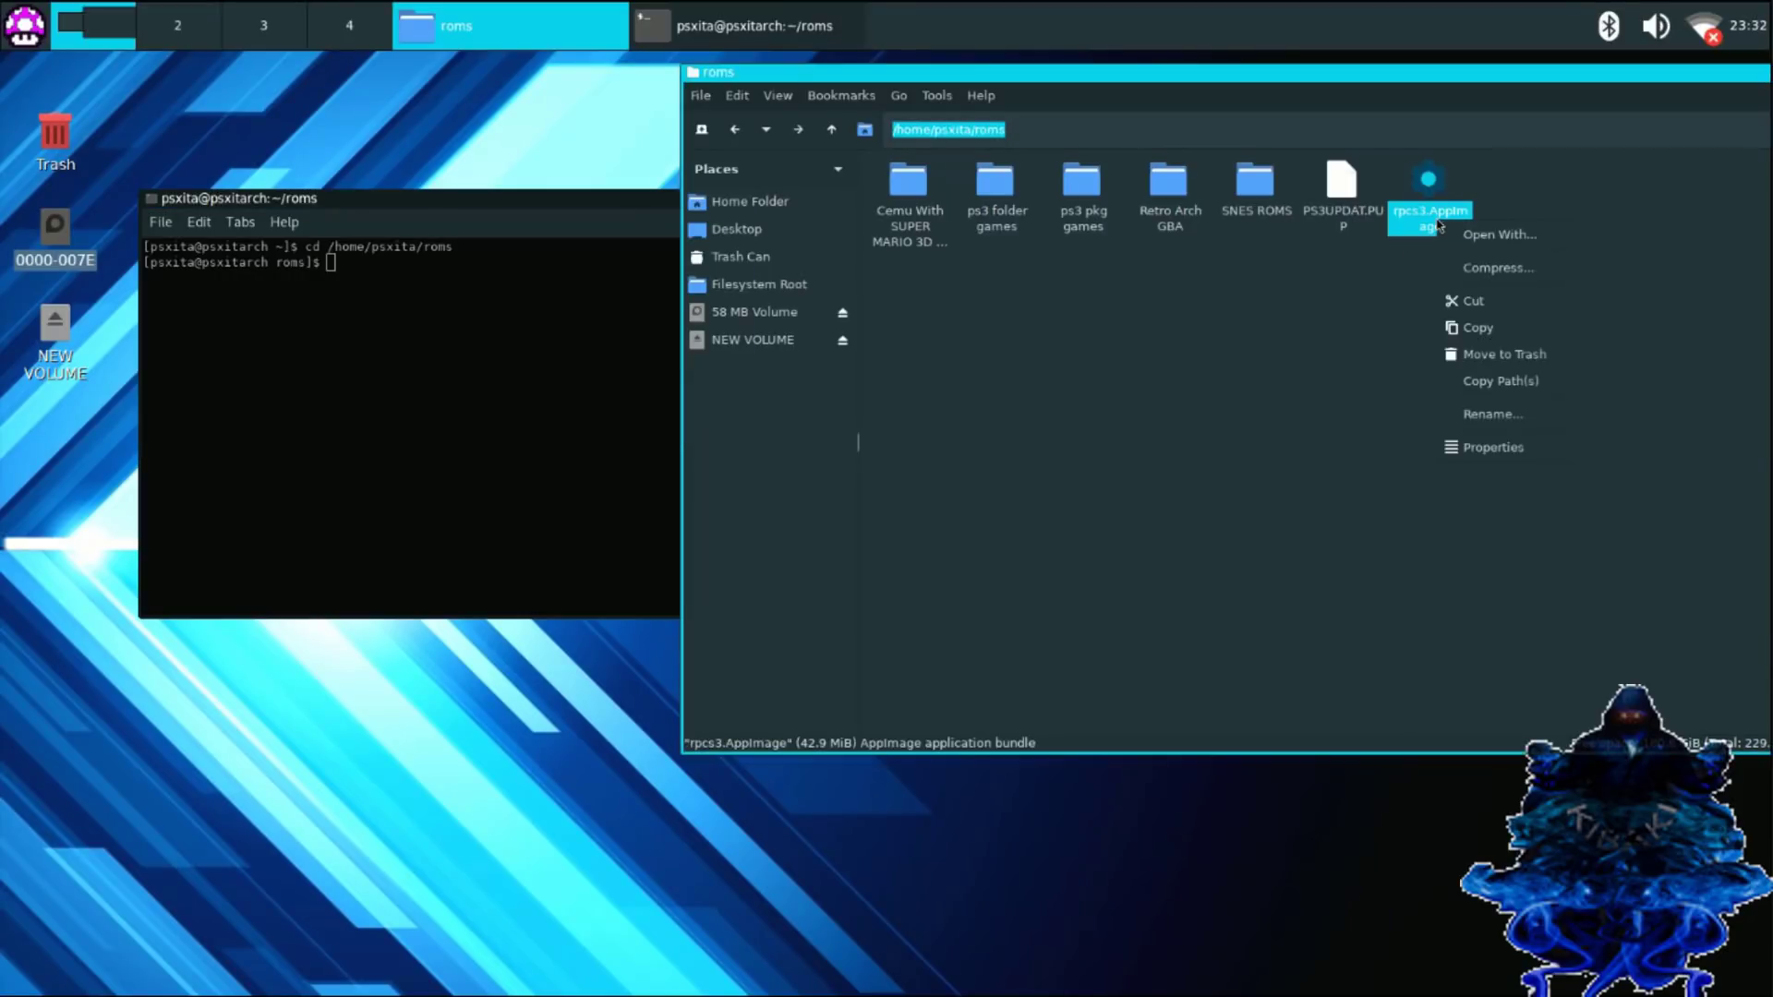
pyautogui.click(1498, 413)
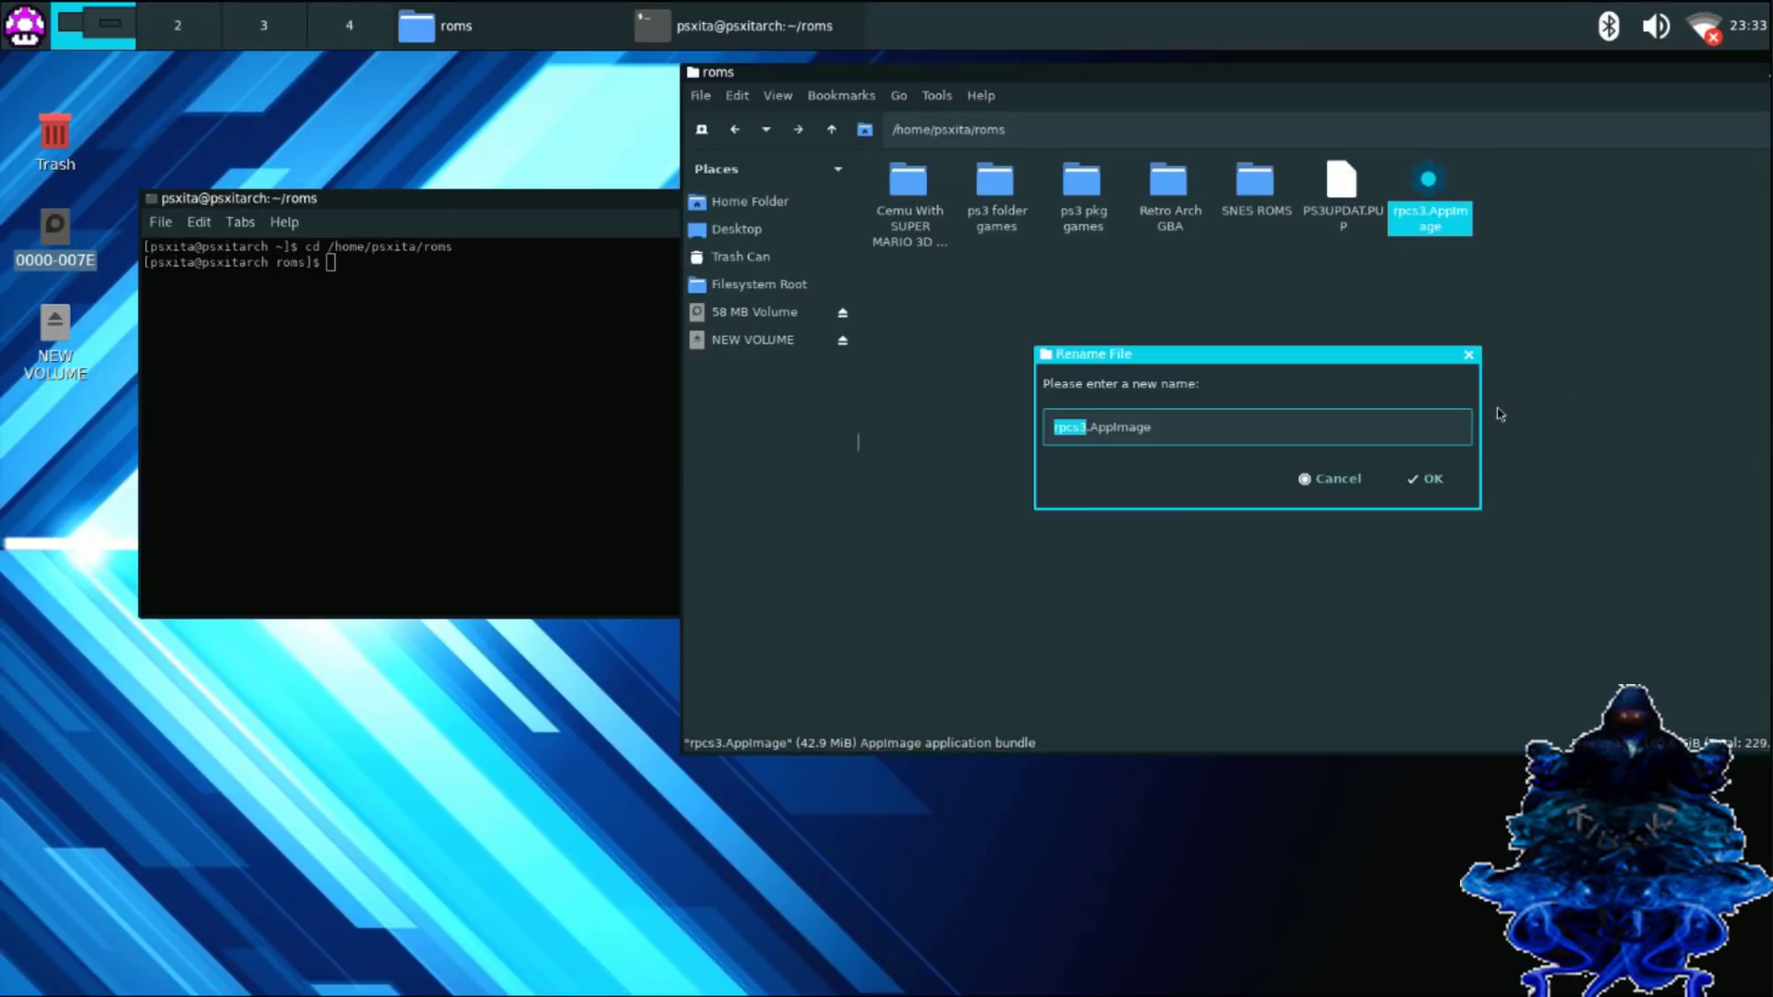
pyautogui.tripleClick(1178, 420)
pyautogui.rightClick(1091, 429)
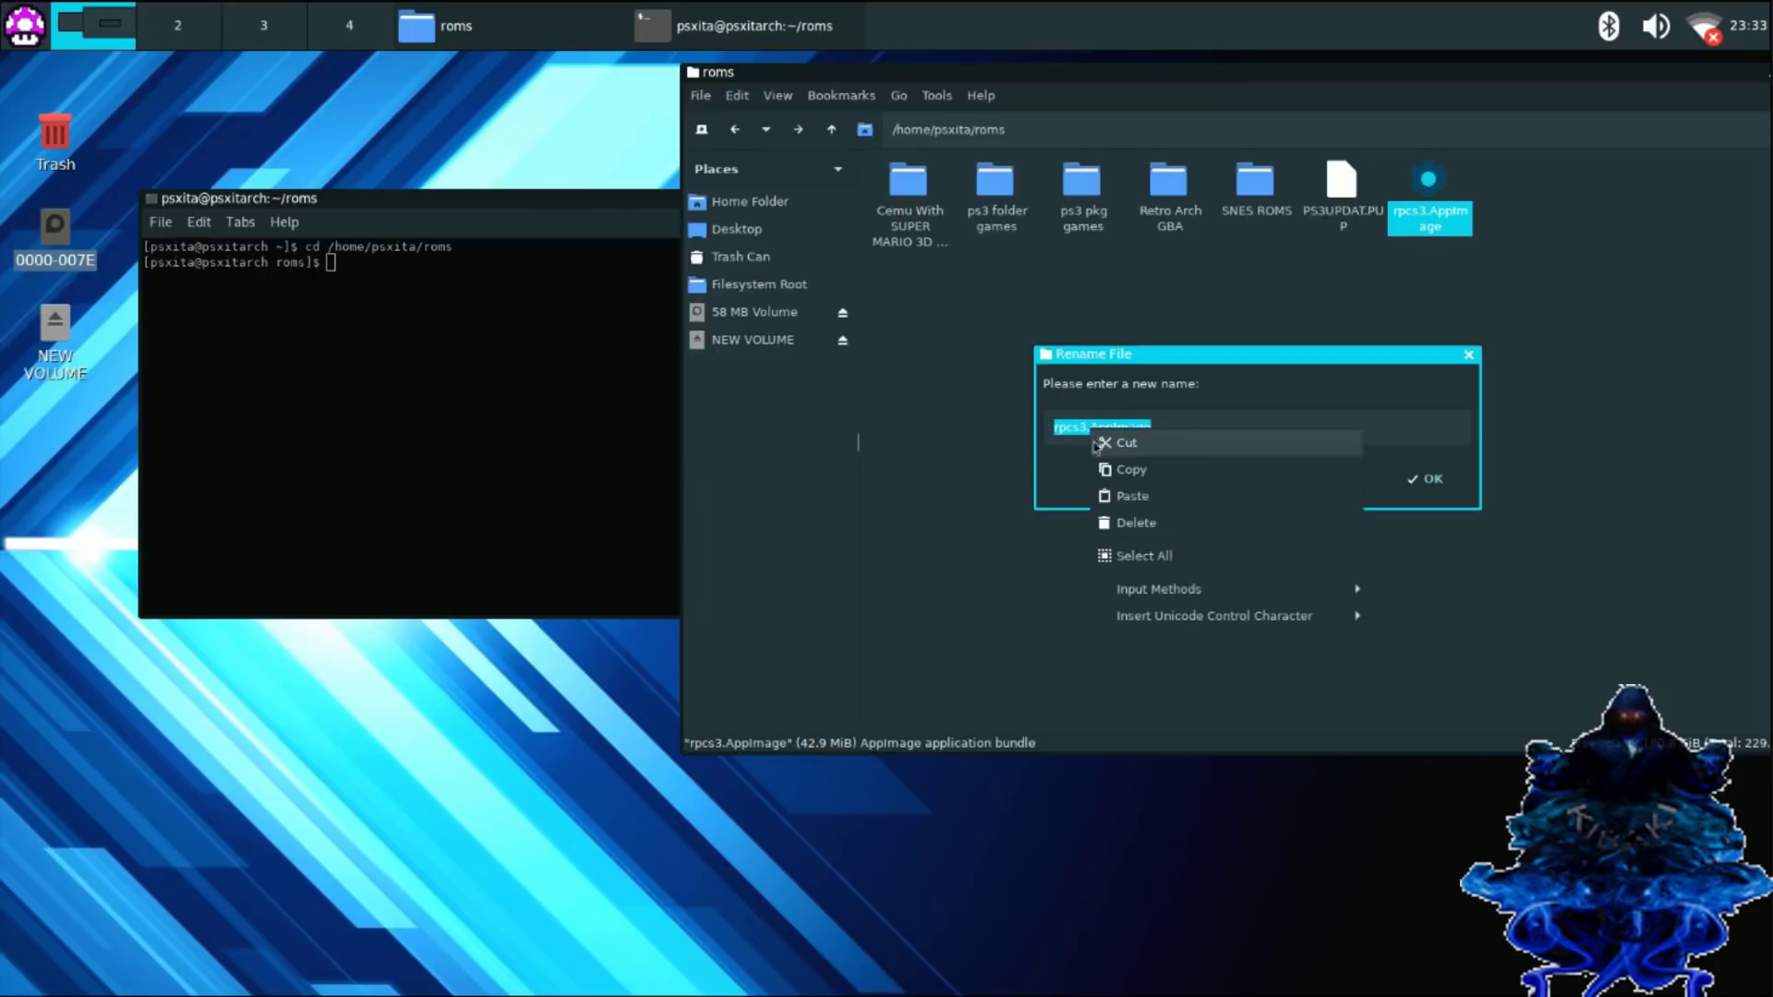
pyautogui.click(1118, 467)
pyautogui.click(1330, 481)
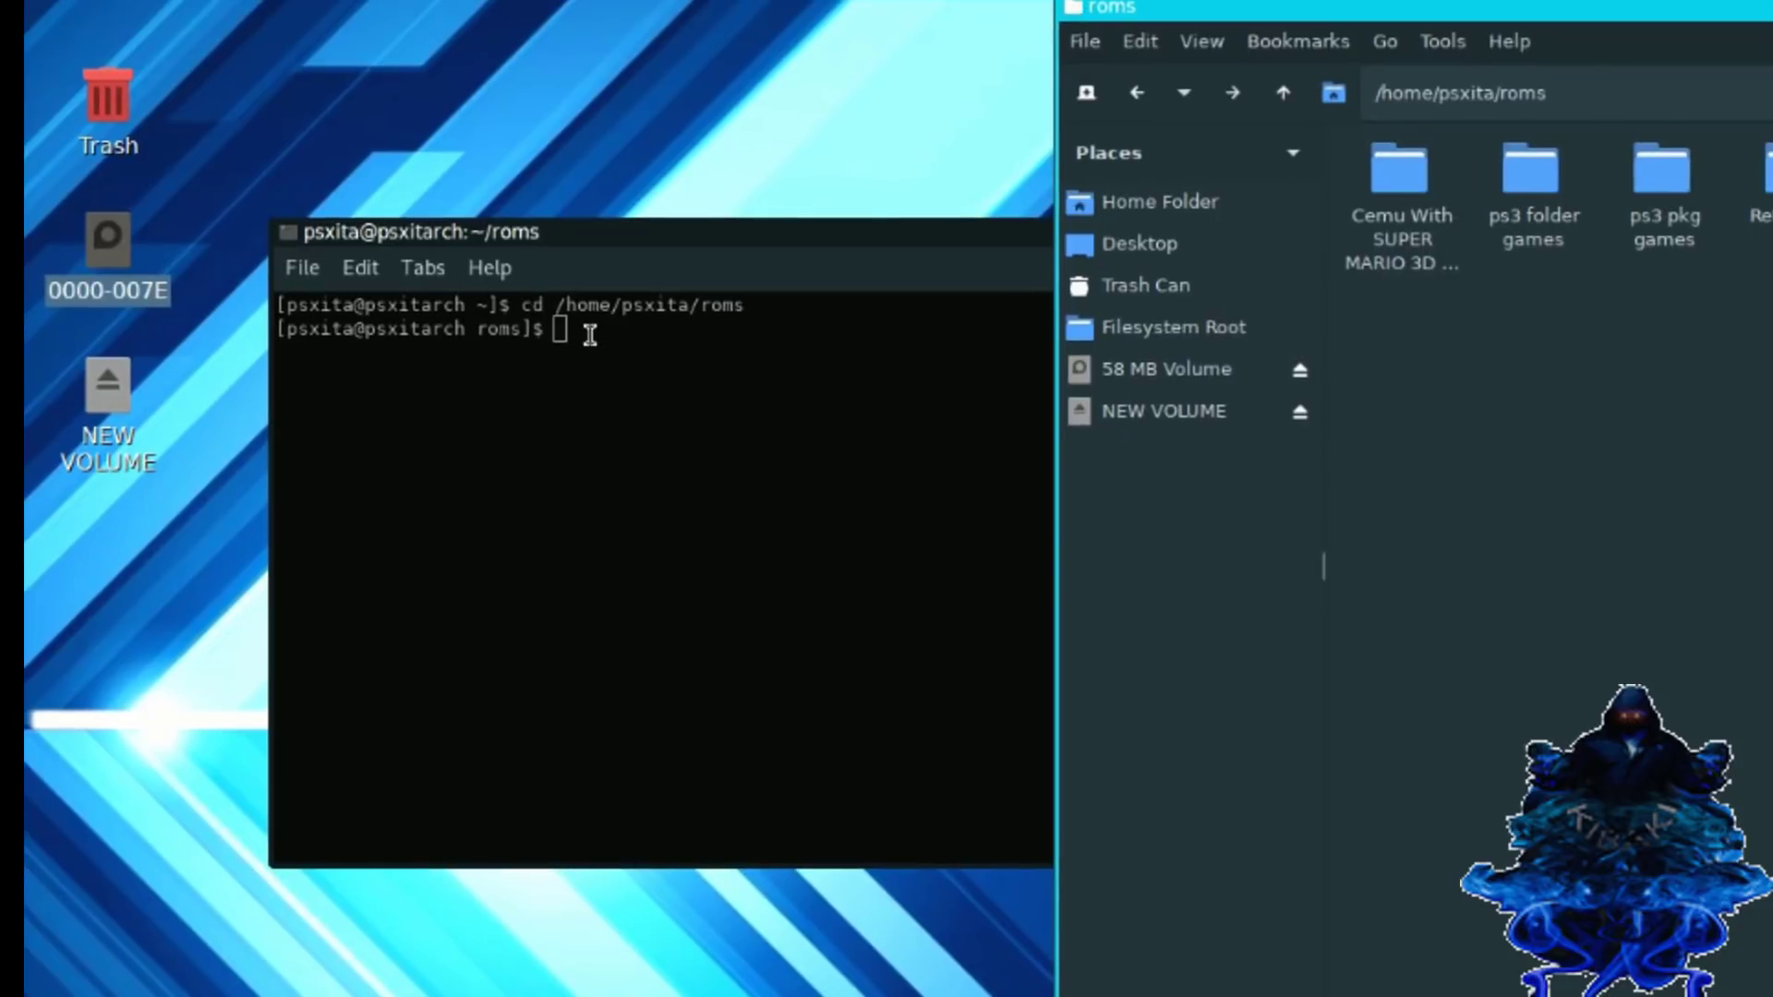
# Try to run ./rpcs3.AppImage from the terminal, pasting the copied file name.
pyautogui.click(590, 334)
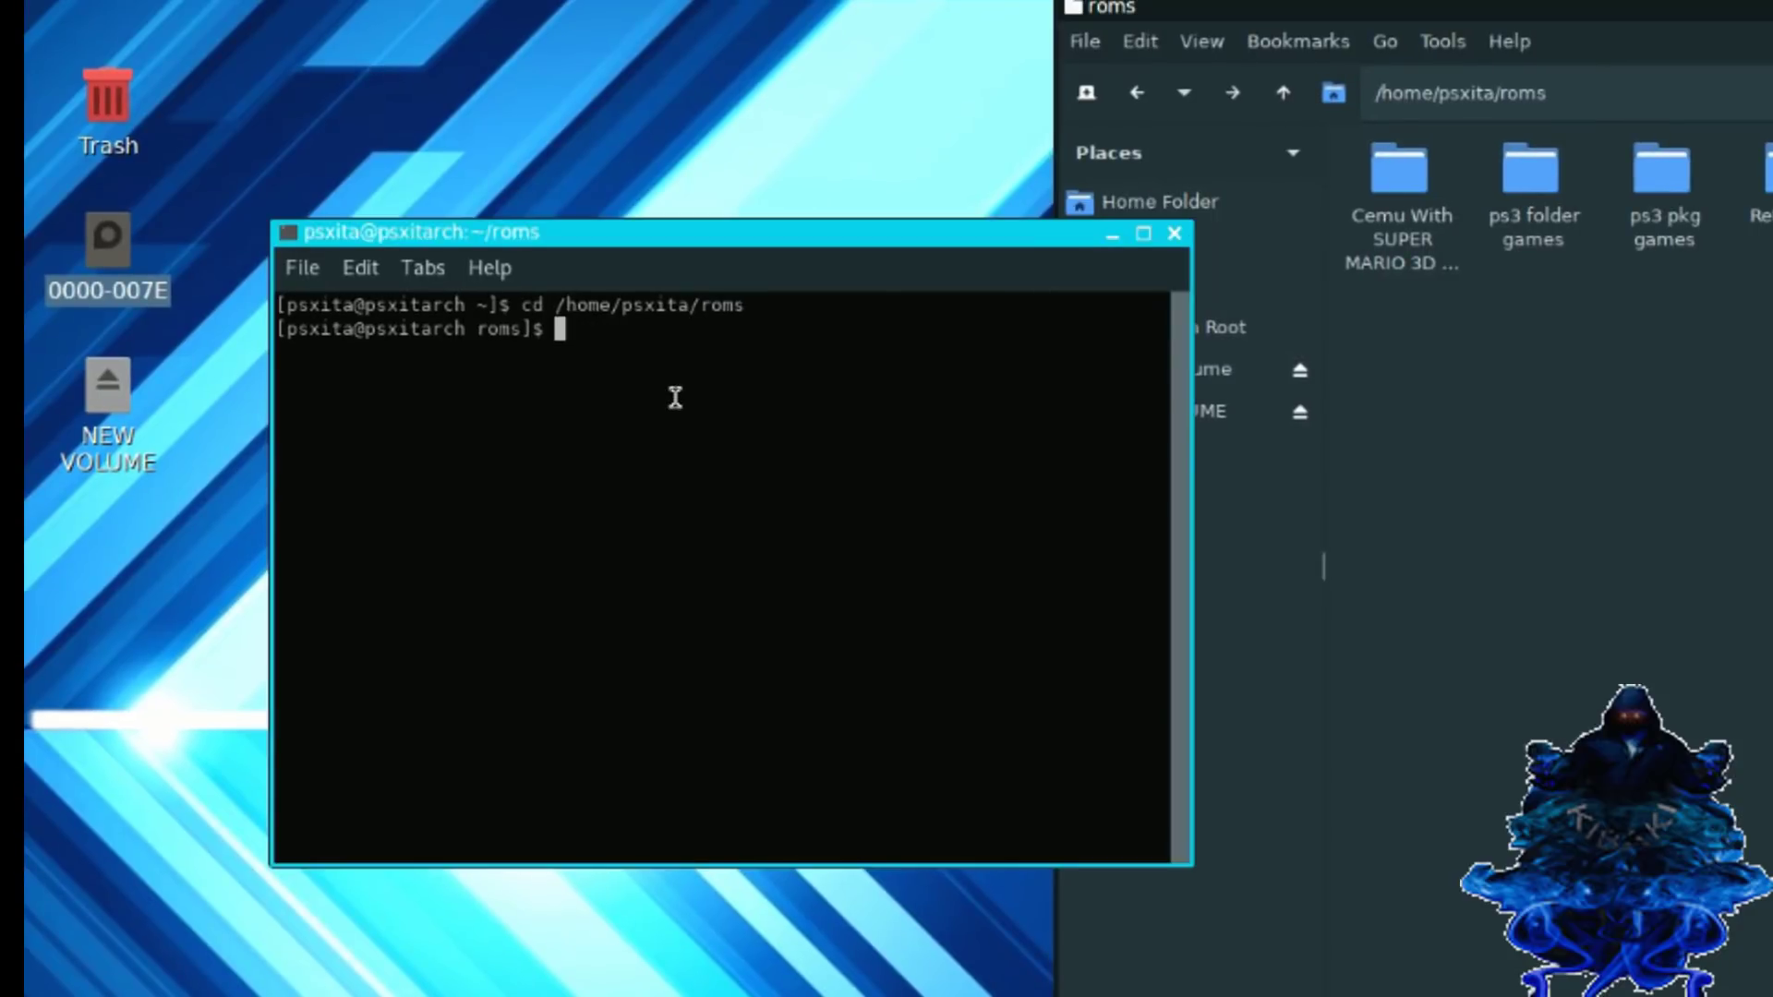
pyautogui.write('./')
pyautogui.rightClick(612, 325)
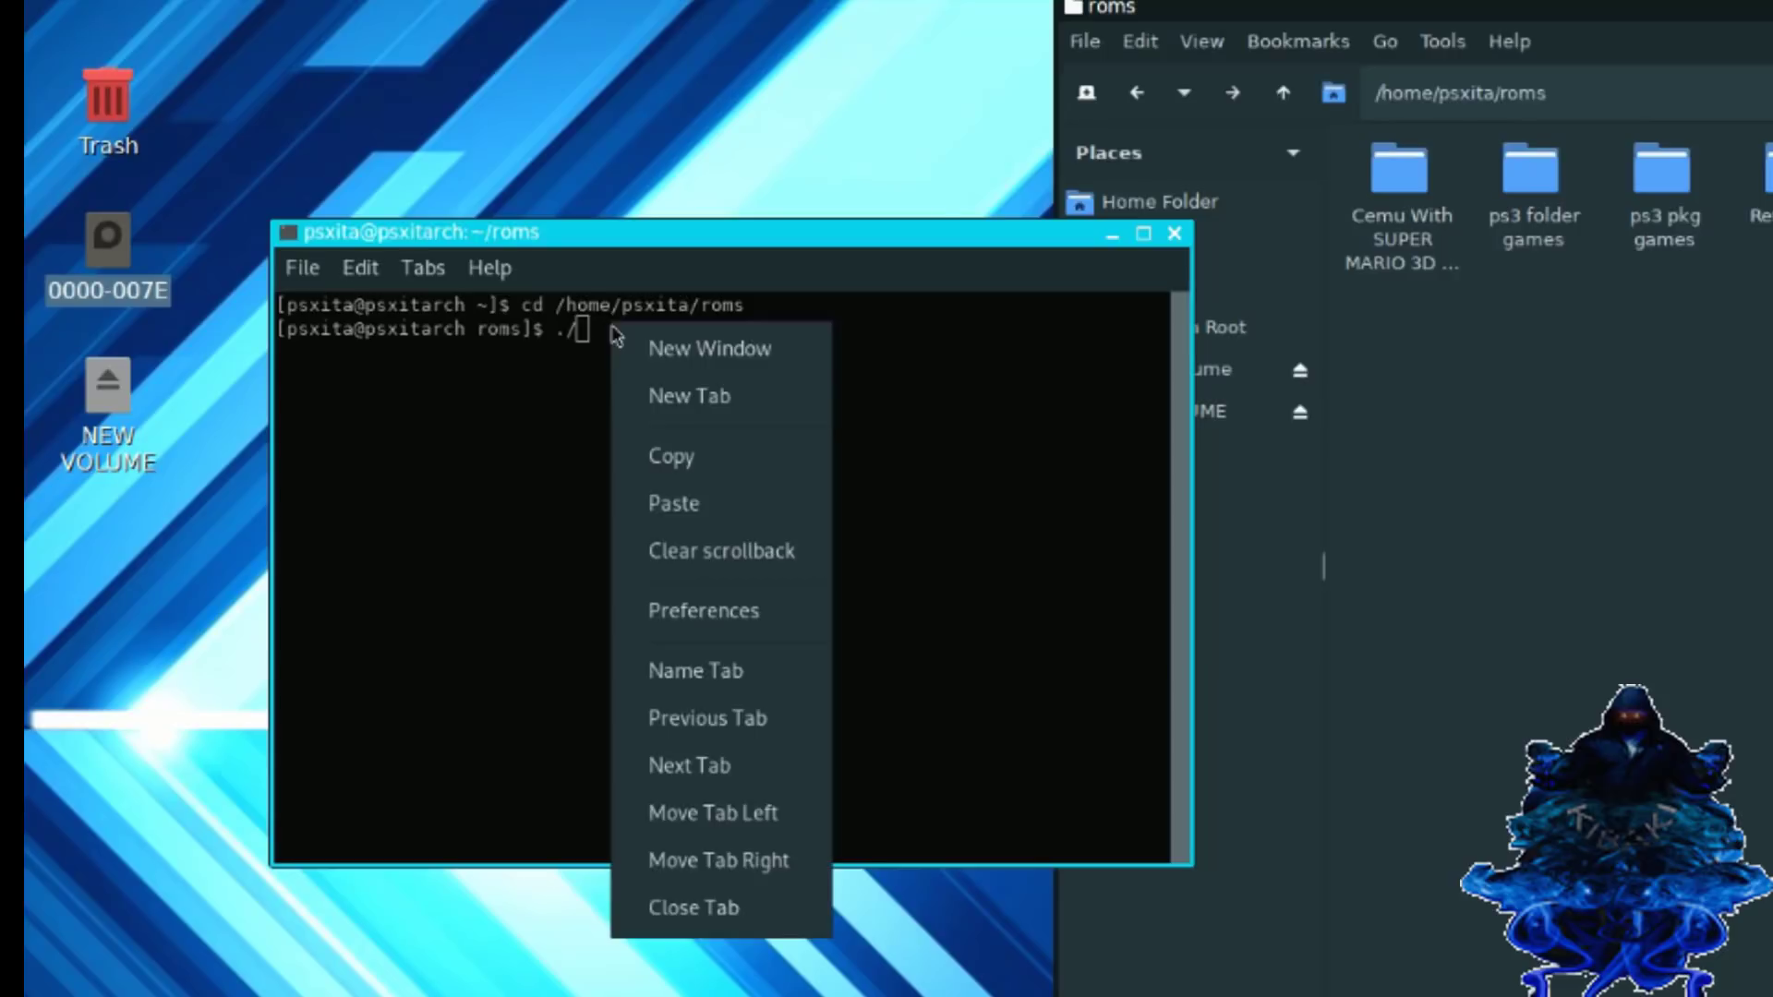
pyautogui.click(657, 501)
pyautogui.press('Return')
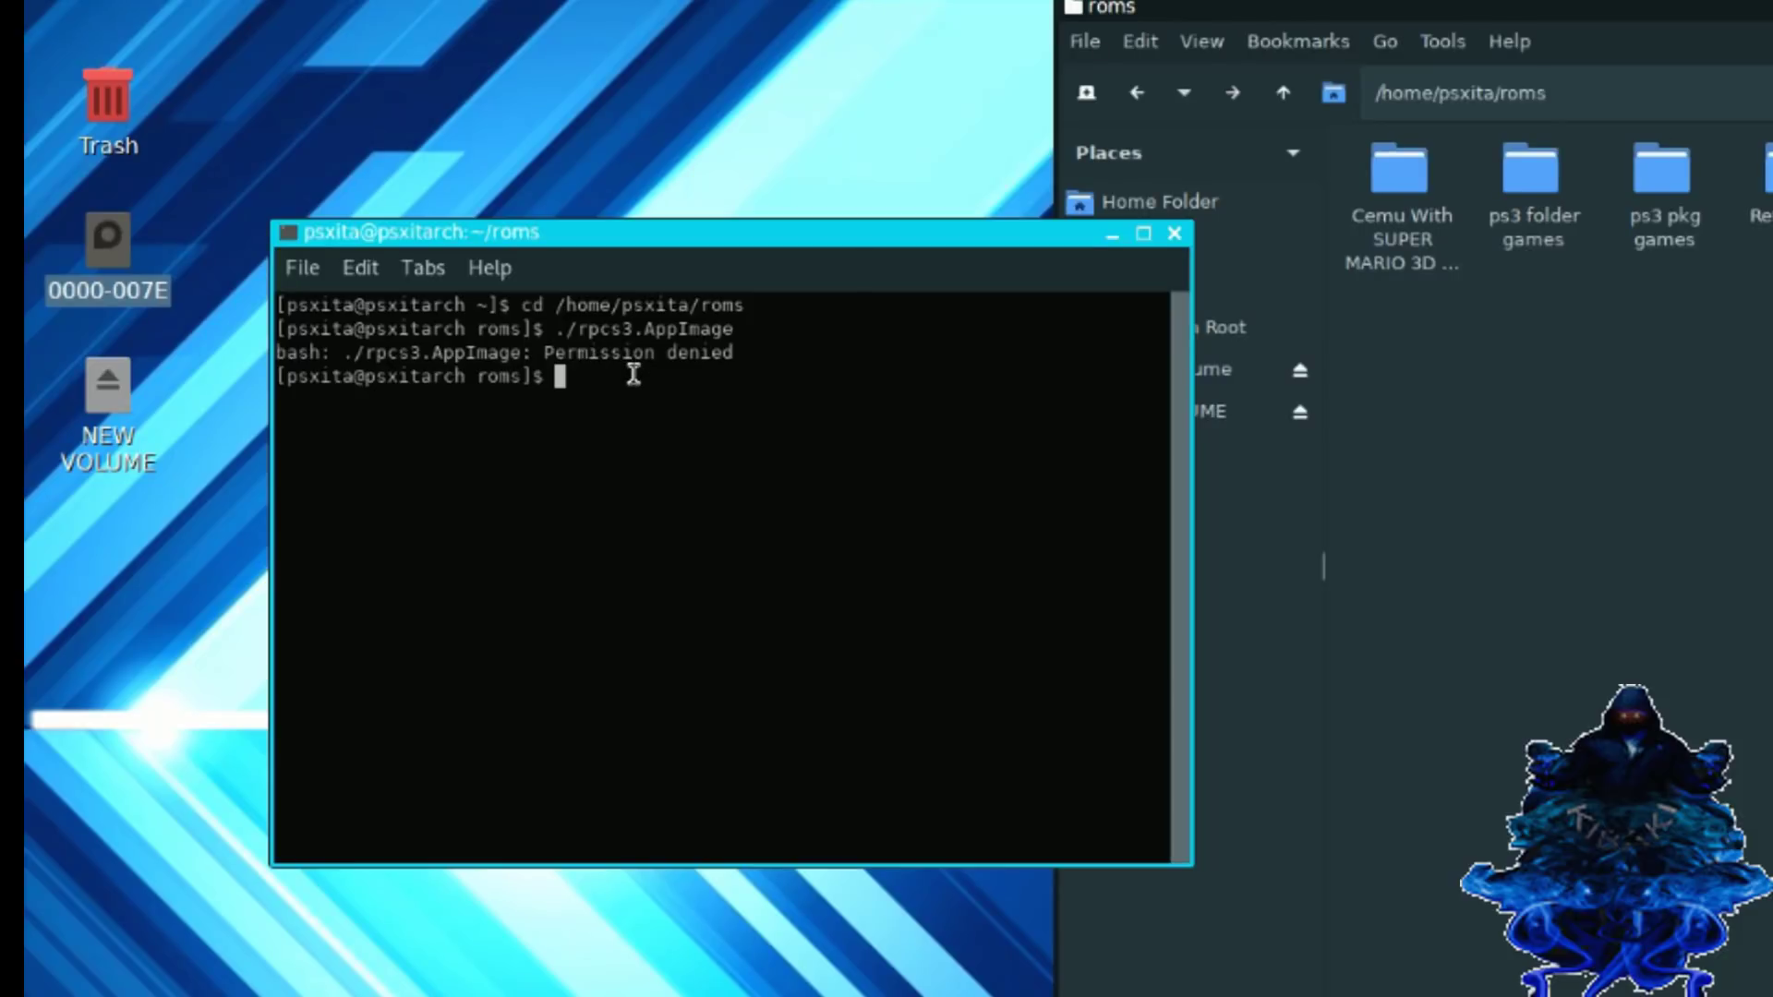
# Make the emulator file executable with chmod a+x ./rpcs3.AppImage and close the terminal.
pyautogui.write('ch')
pyautogui.write('od a+x ./')
pyautogui.rightClick(714, 380)
pyautogui.click(731, 556)
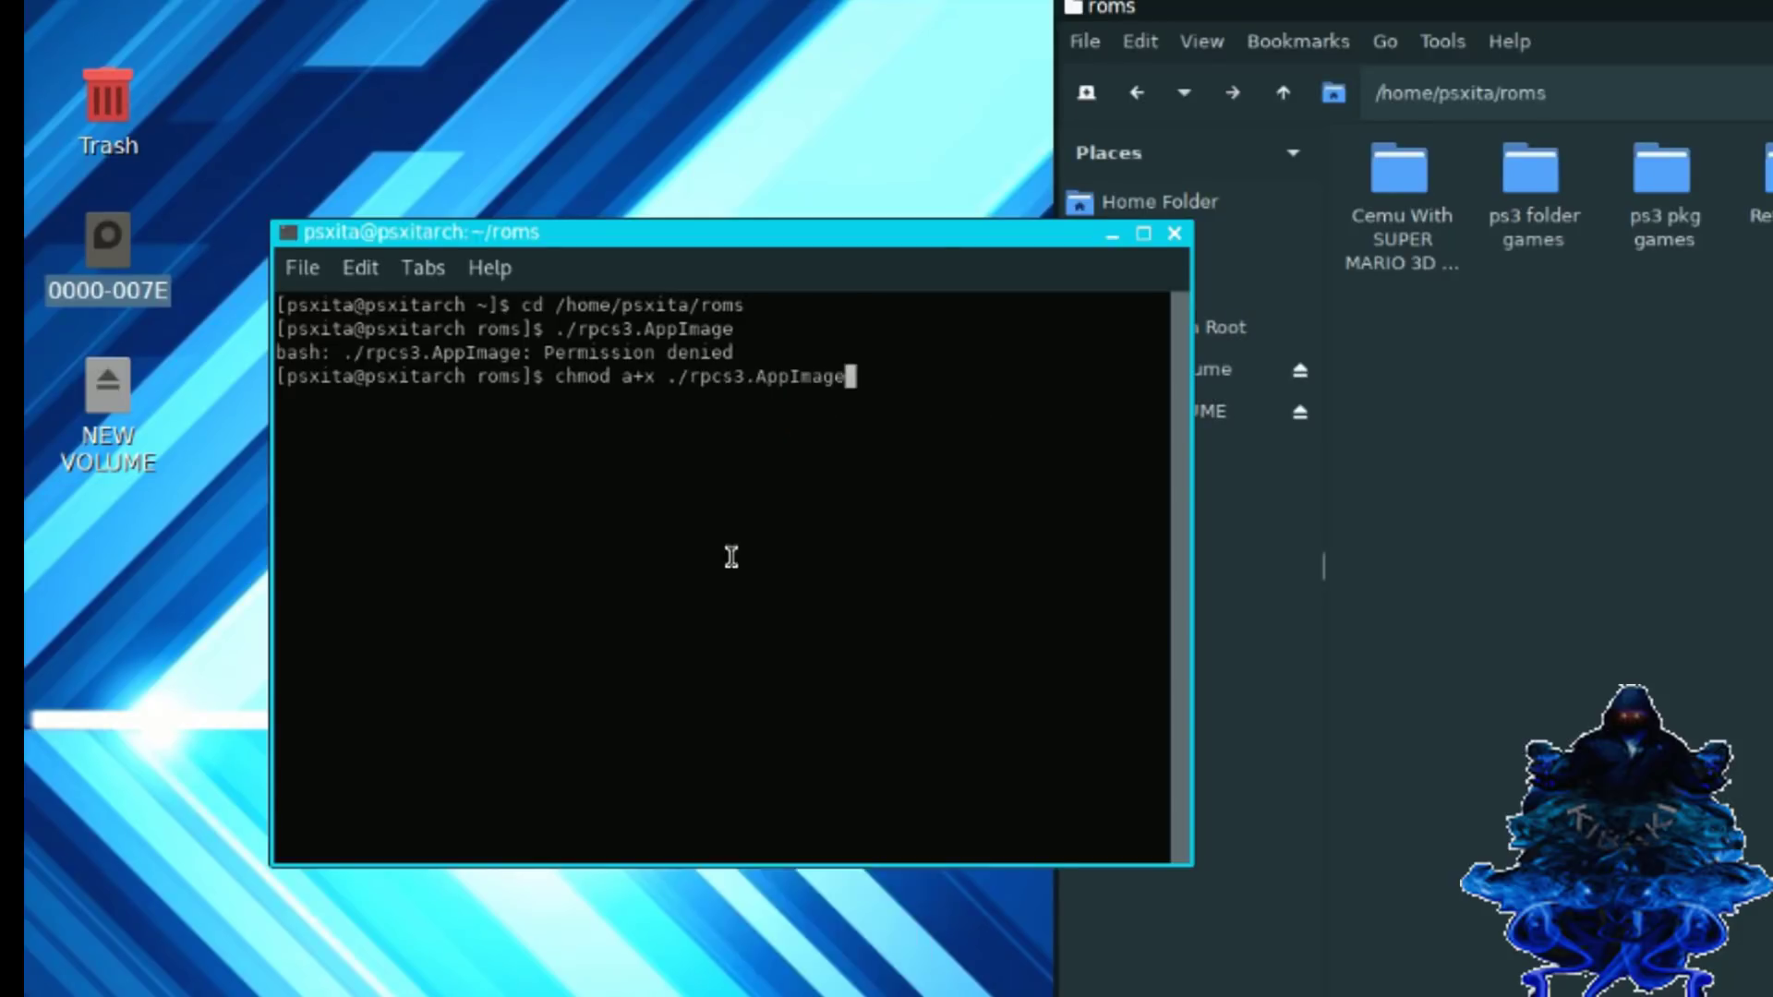
pyautogui.press('Return')
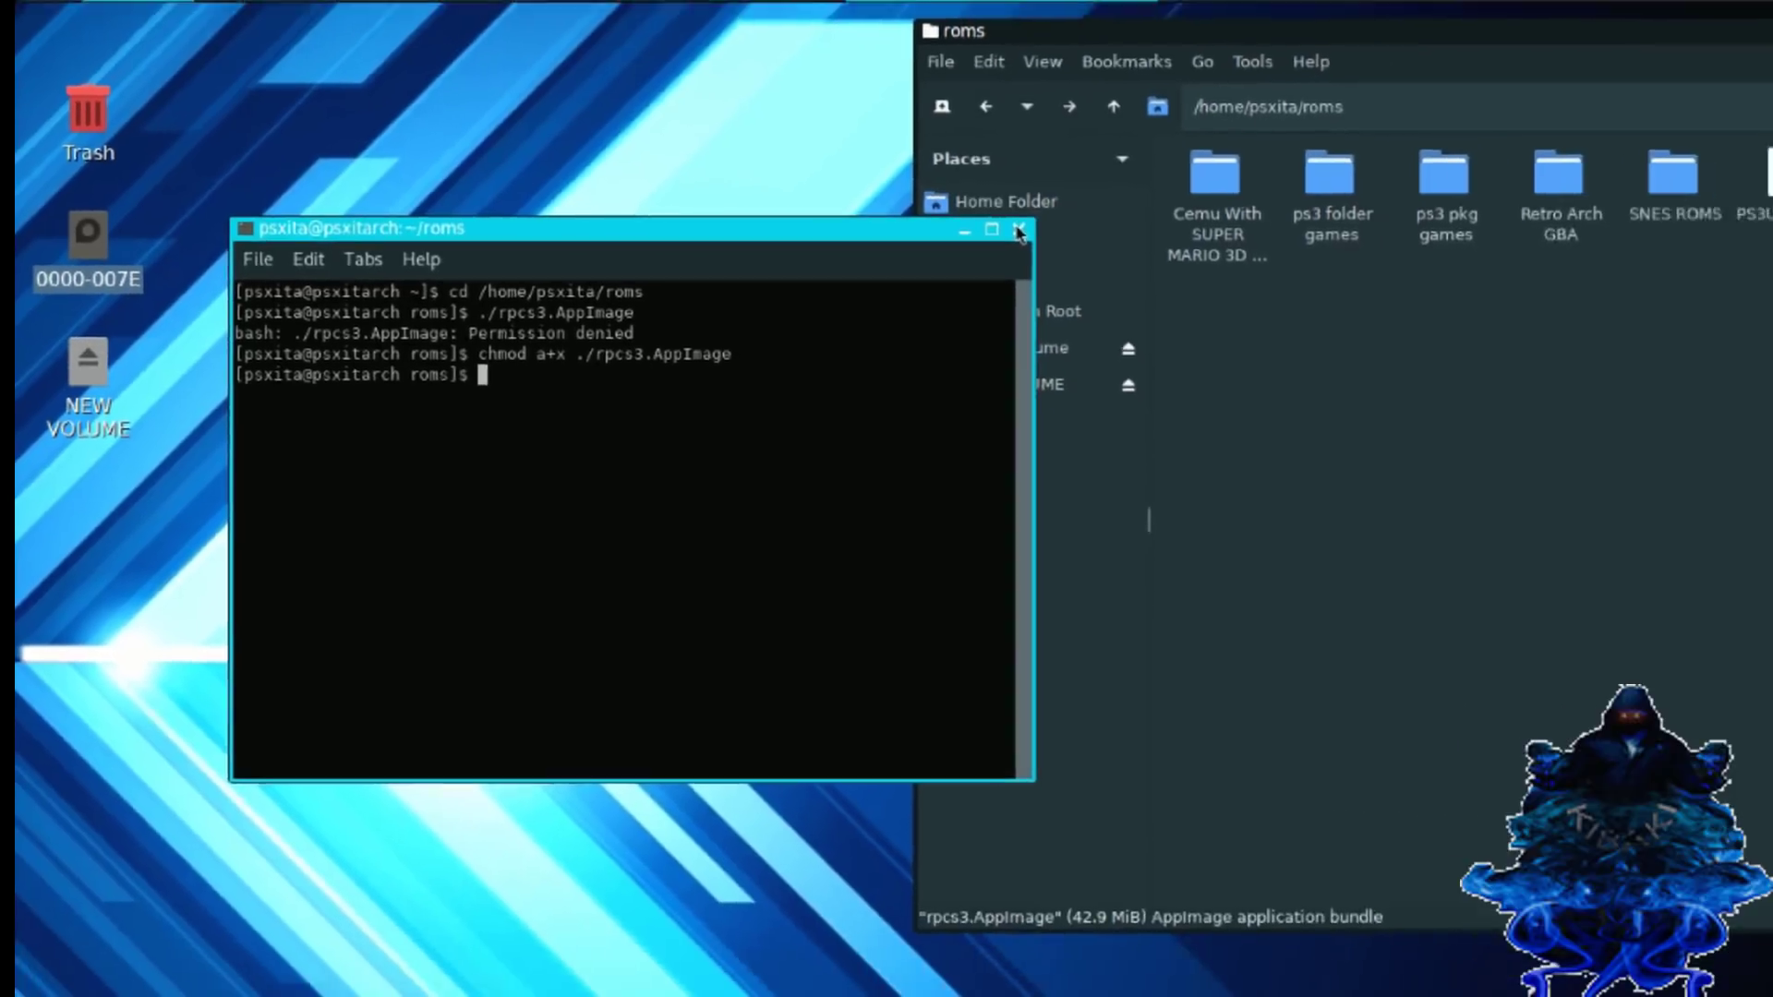
pyautogui.click(1175, 235)
# Execute rpcs3.AppImage from the roms folder and continue past the welcome dialog, marking the Quickstart guide as read.
pyautogui.click(1417, 275)
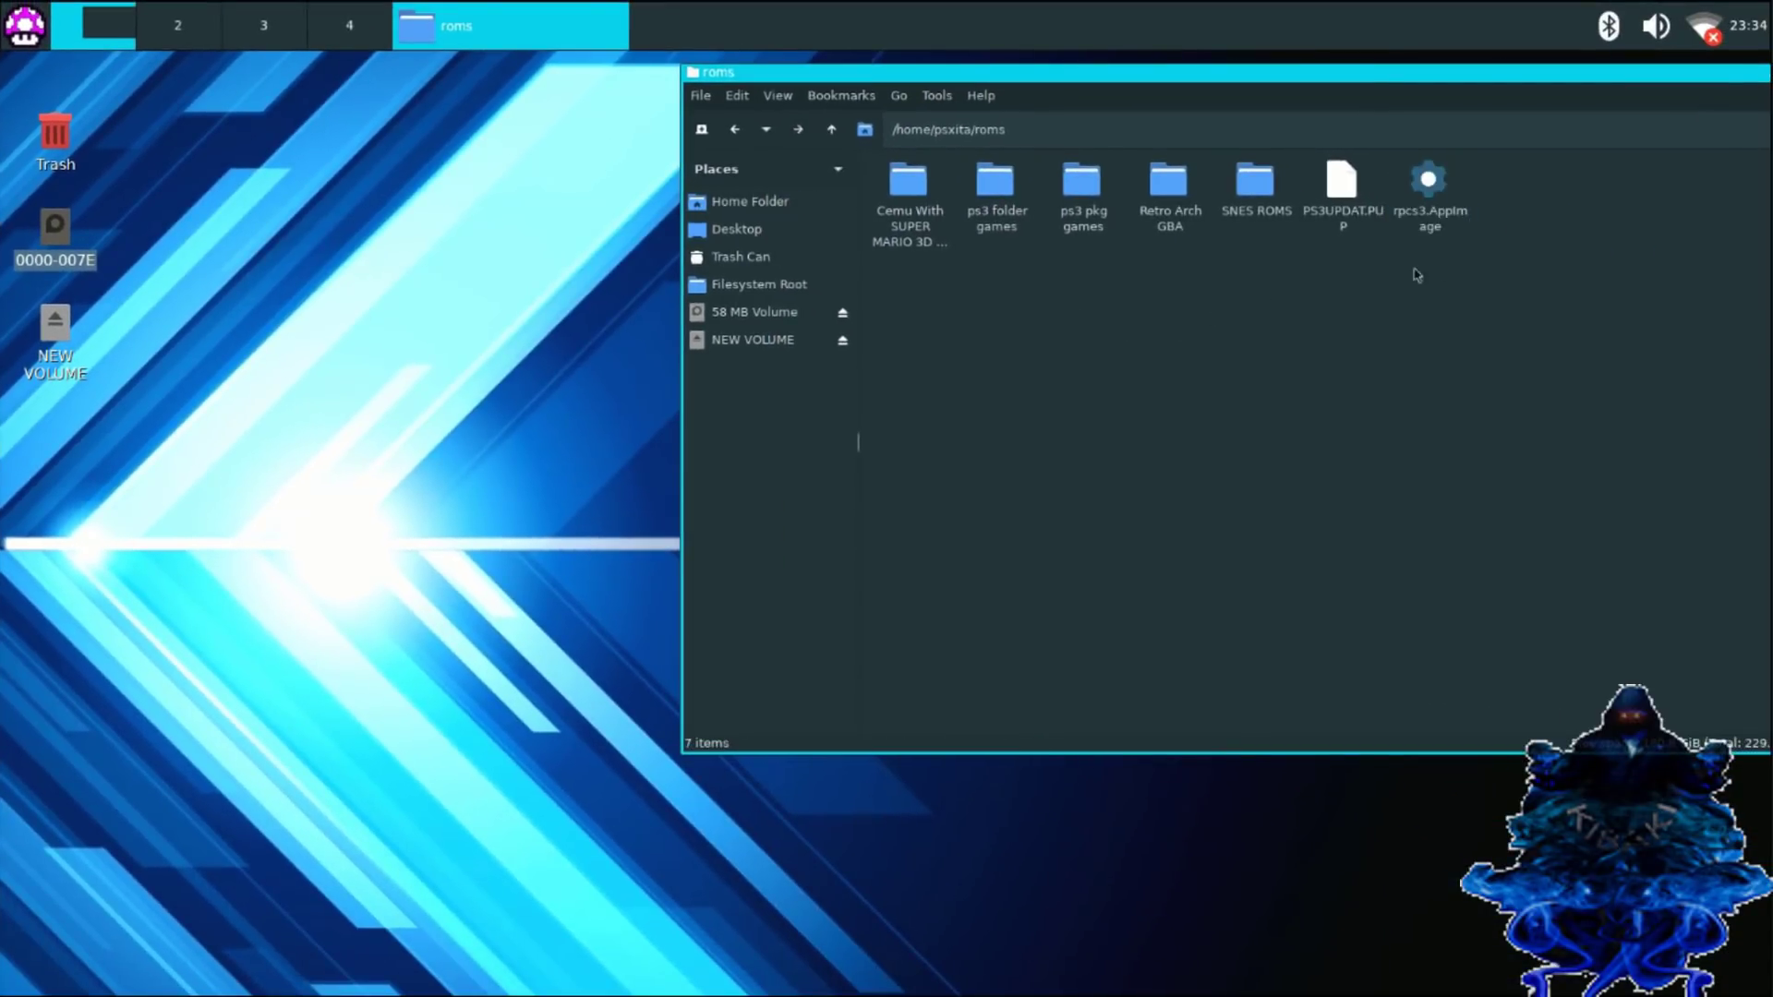
pyautogui.doubleClick(1446, 215)
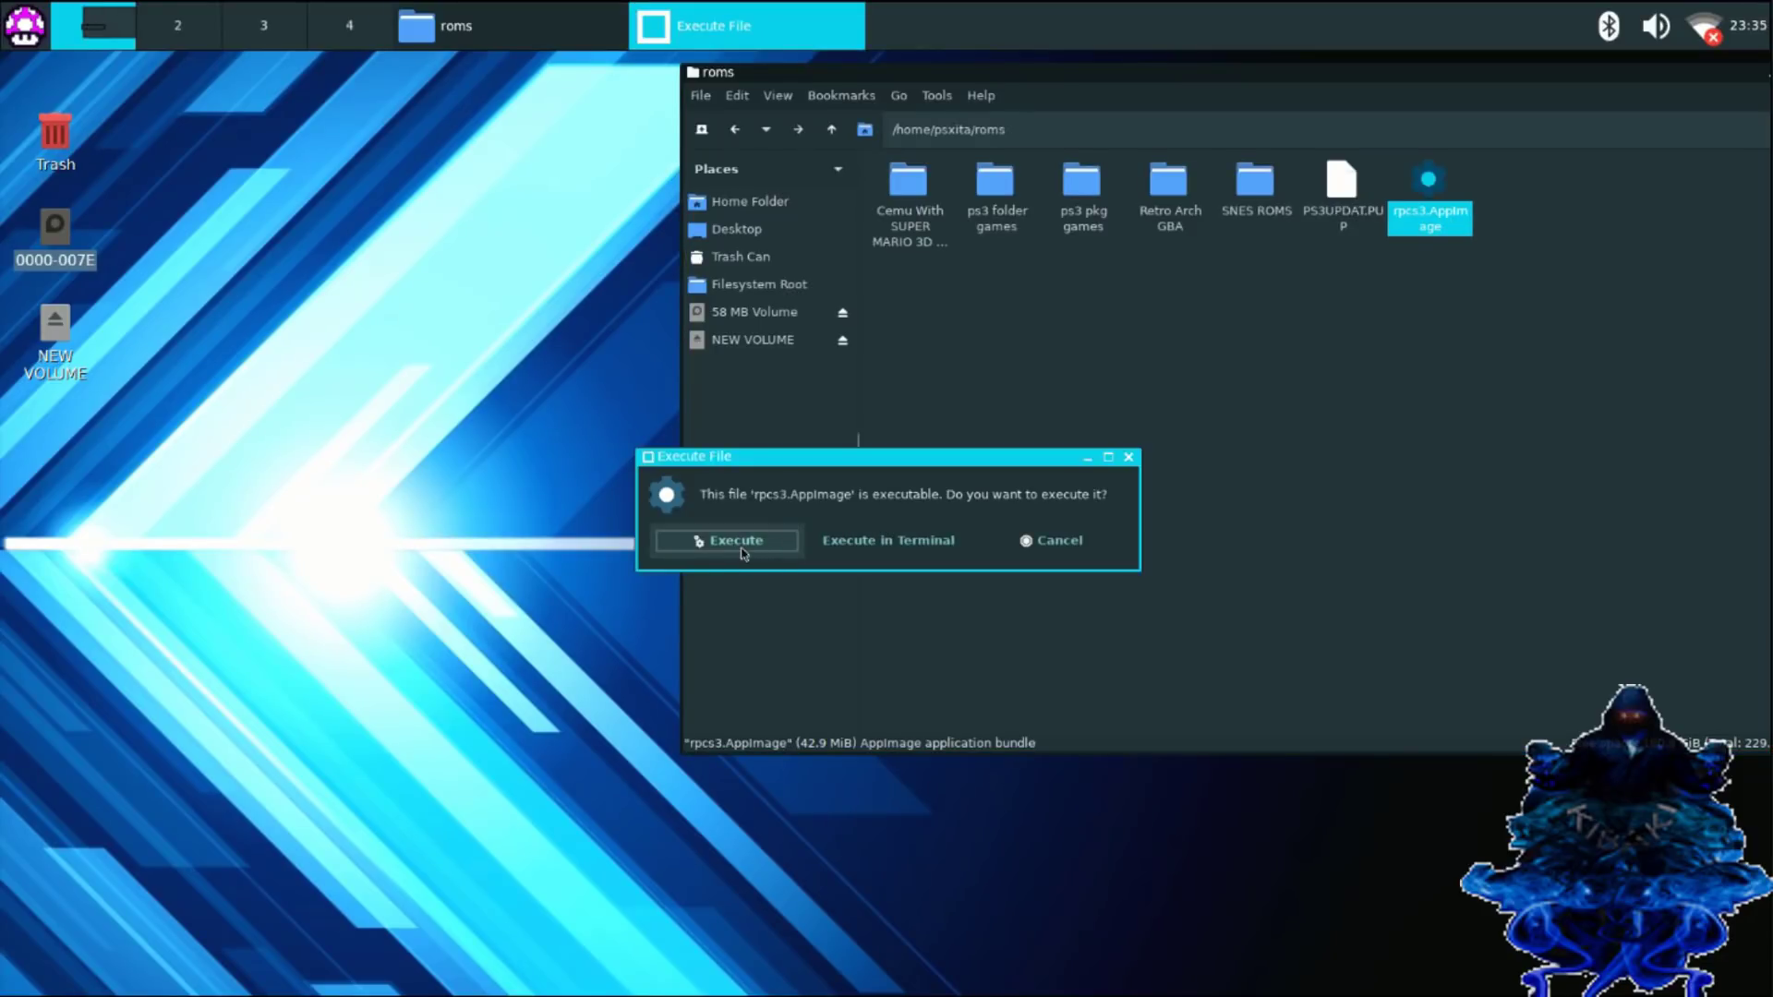
pyautogui.click(729, 546)
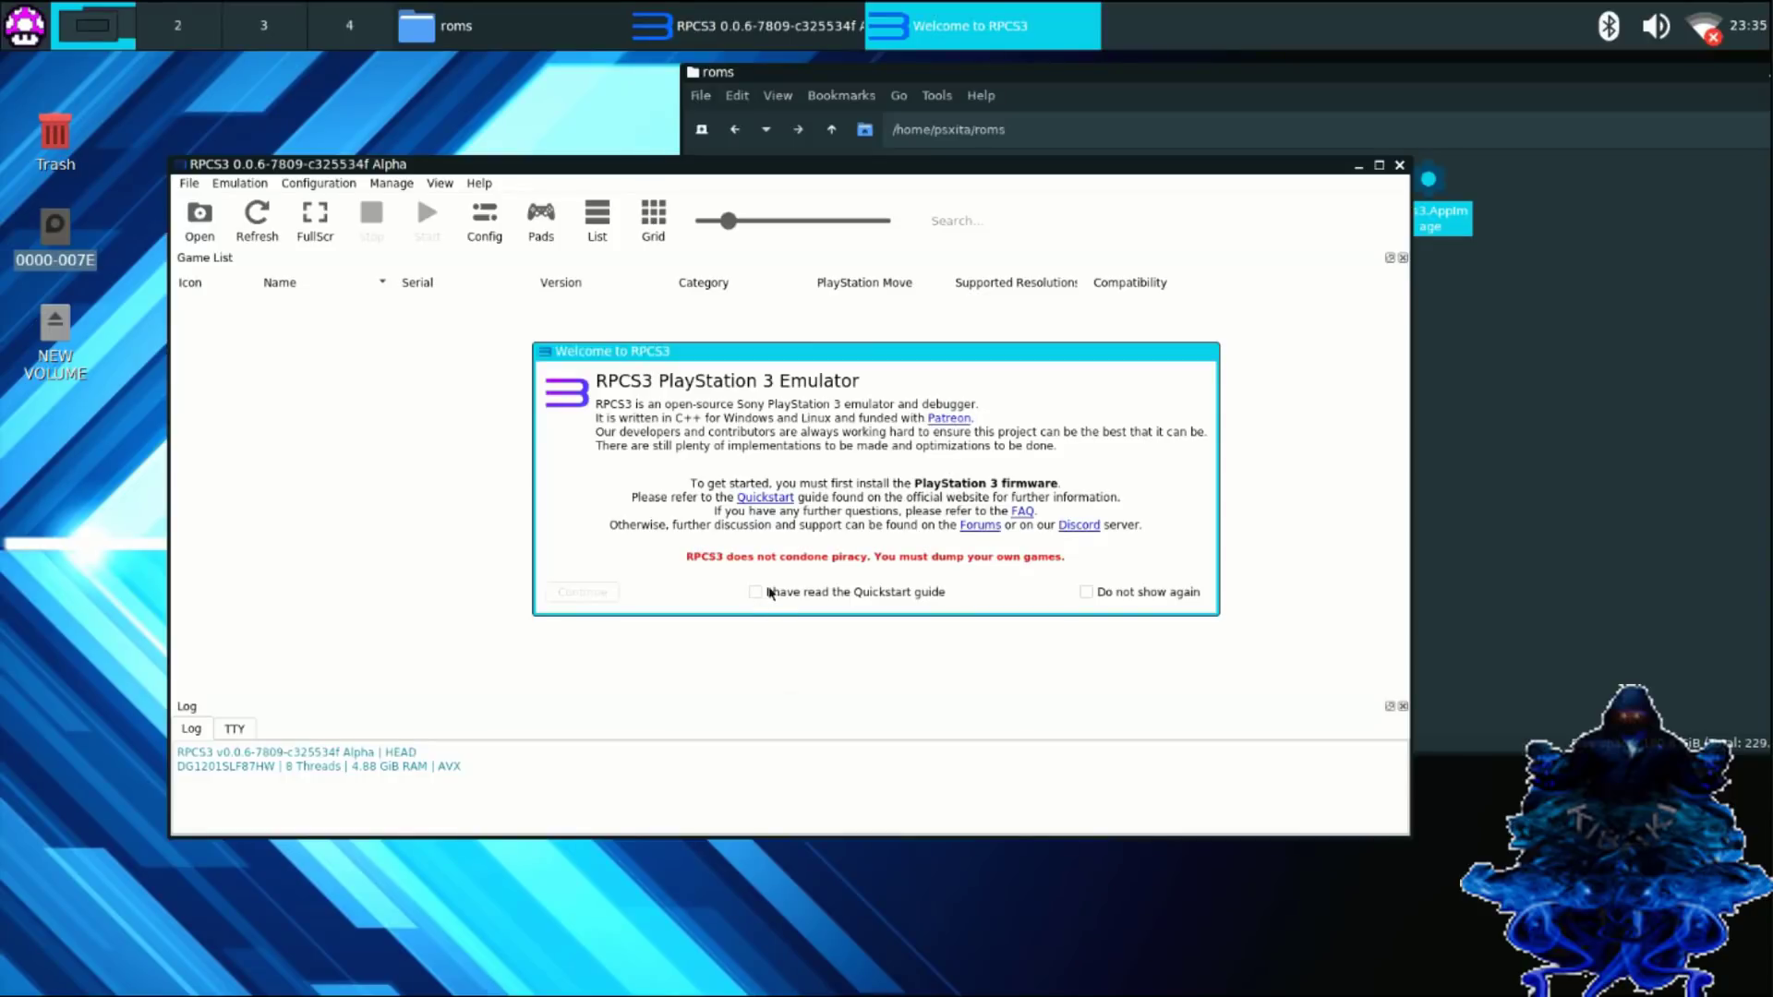
pyautogui.click(756, 593)
pyautogui.click(579, 592)
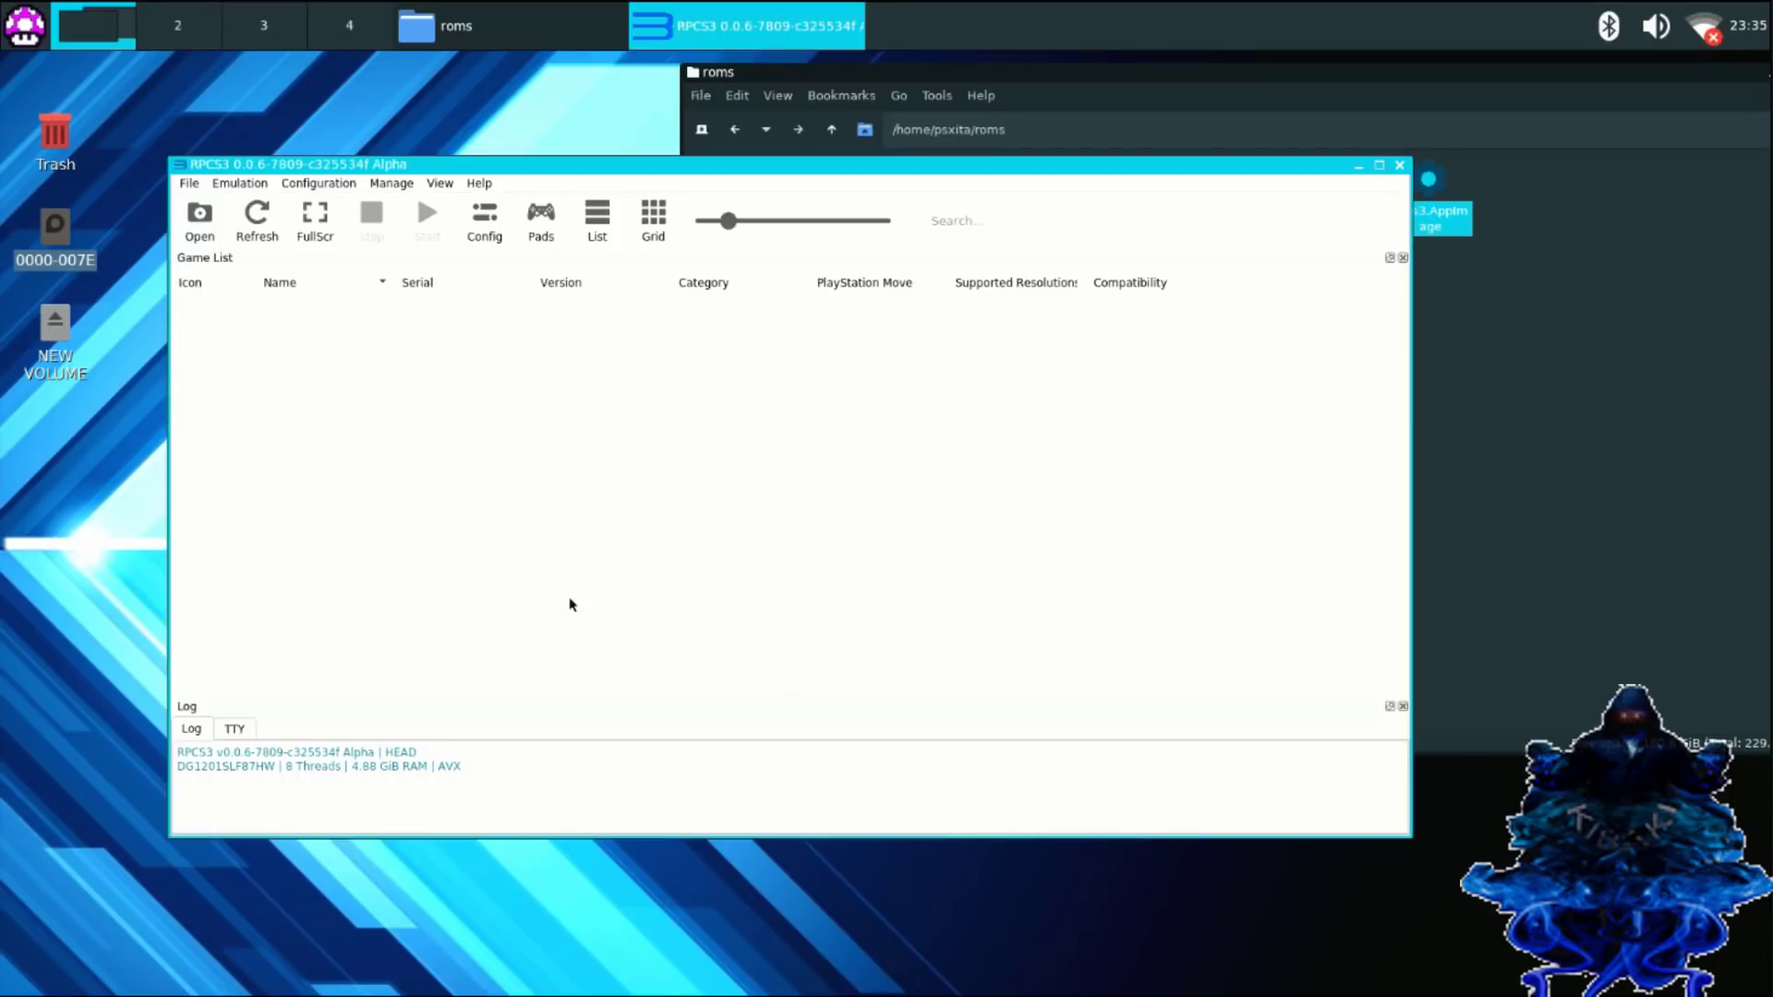
# Choose DualShock 4 as Player 1's gamepad handler and save the gamepad settings.
pyautogui.click(542, 229)
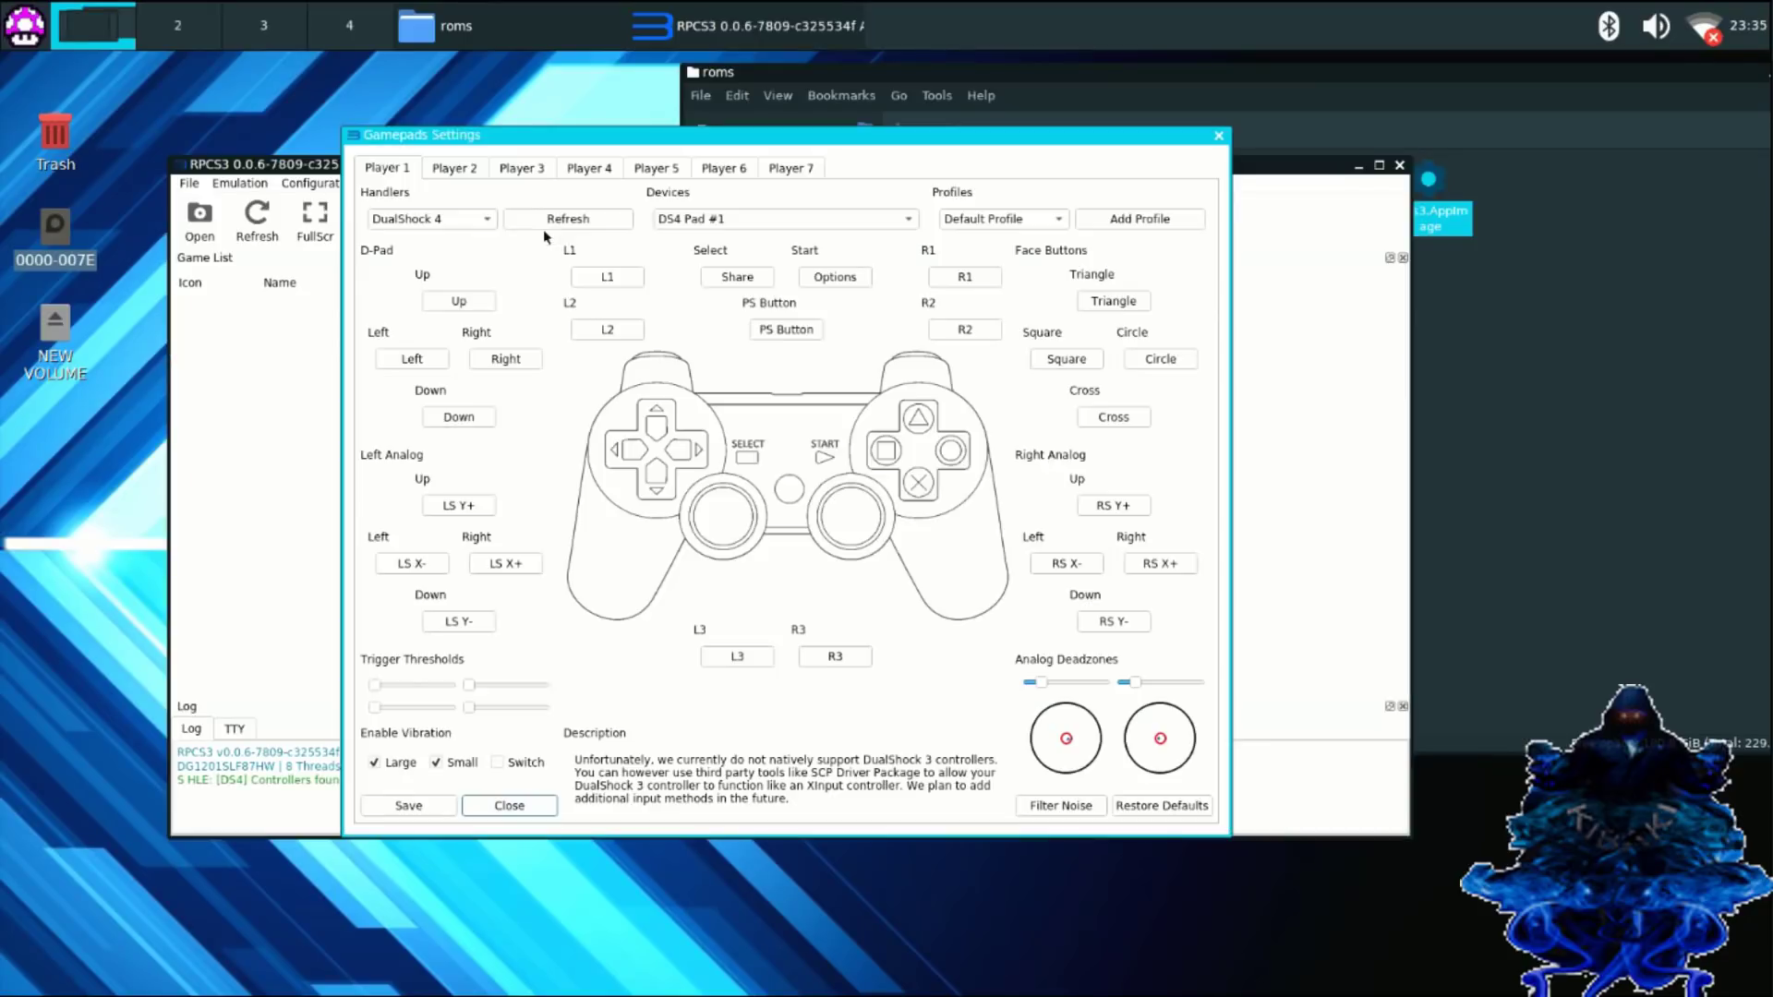
pyautogui.click(471, 222)
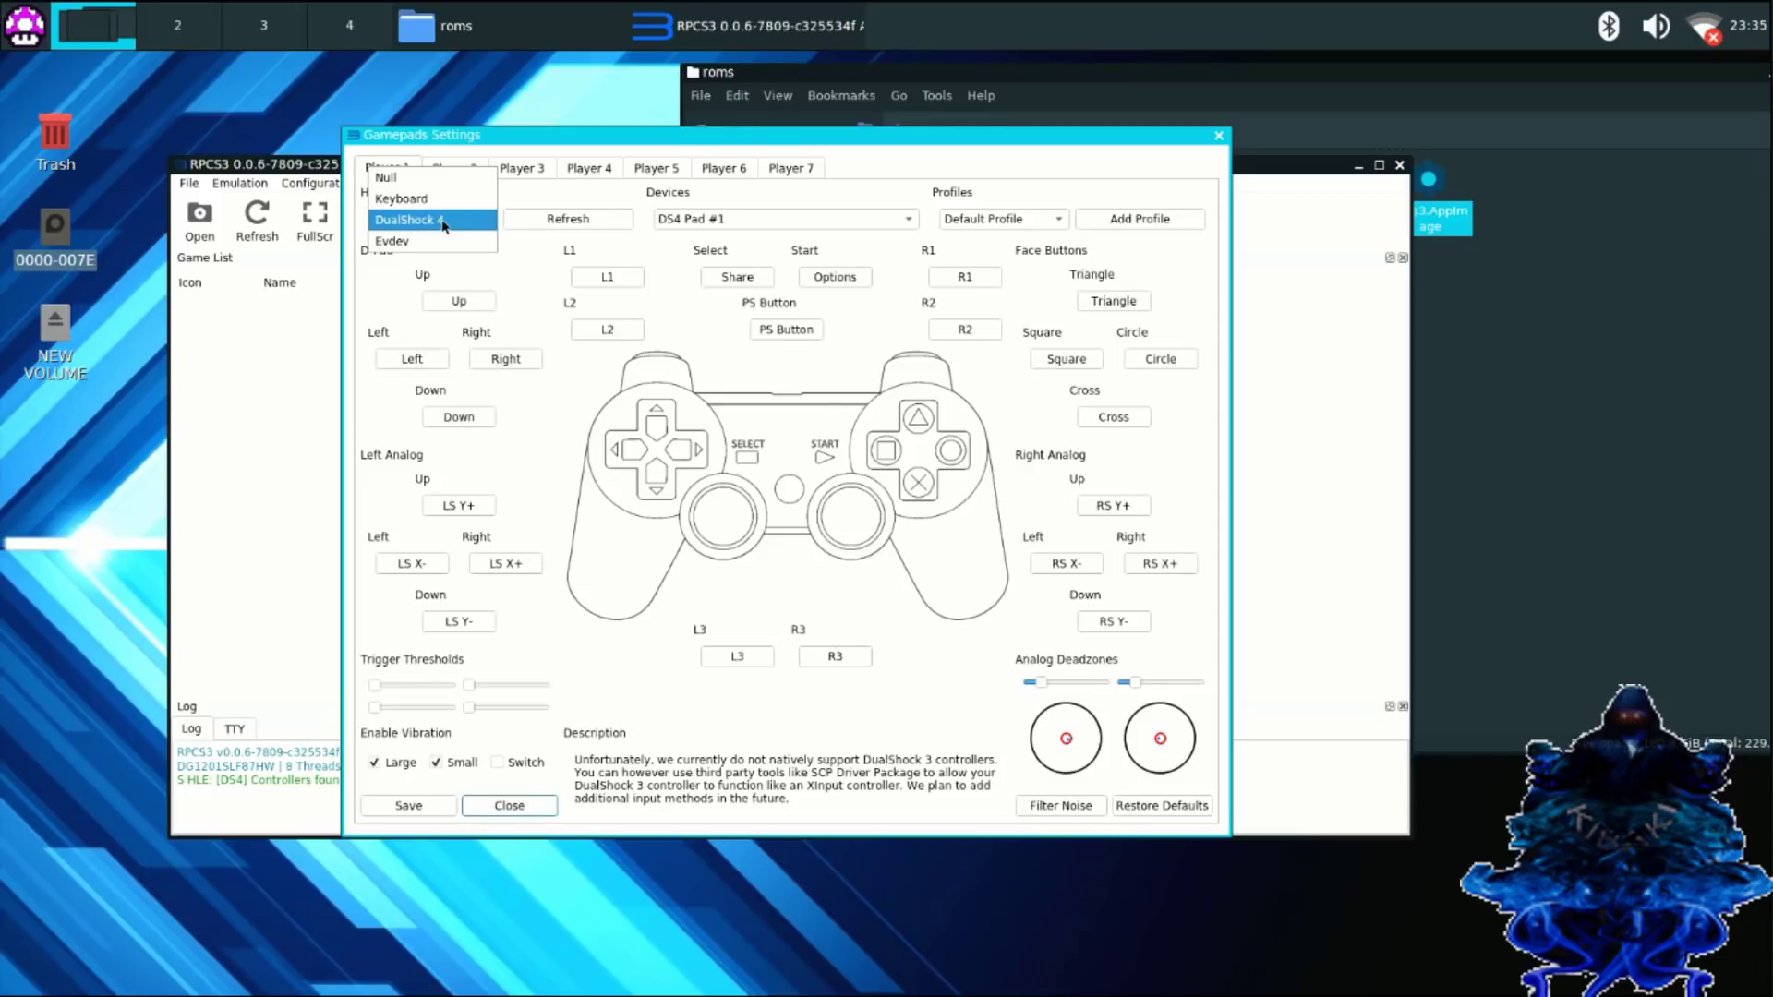
pyautogui.click(444, 223)
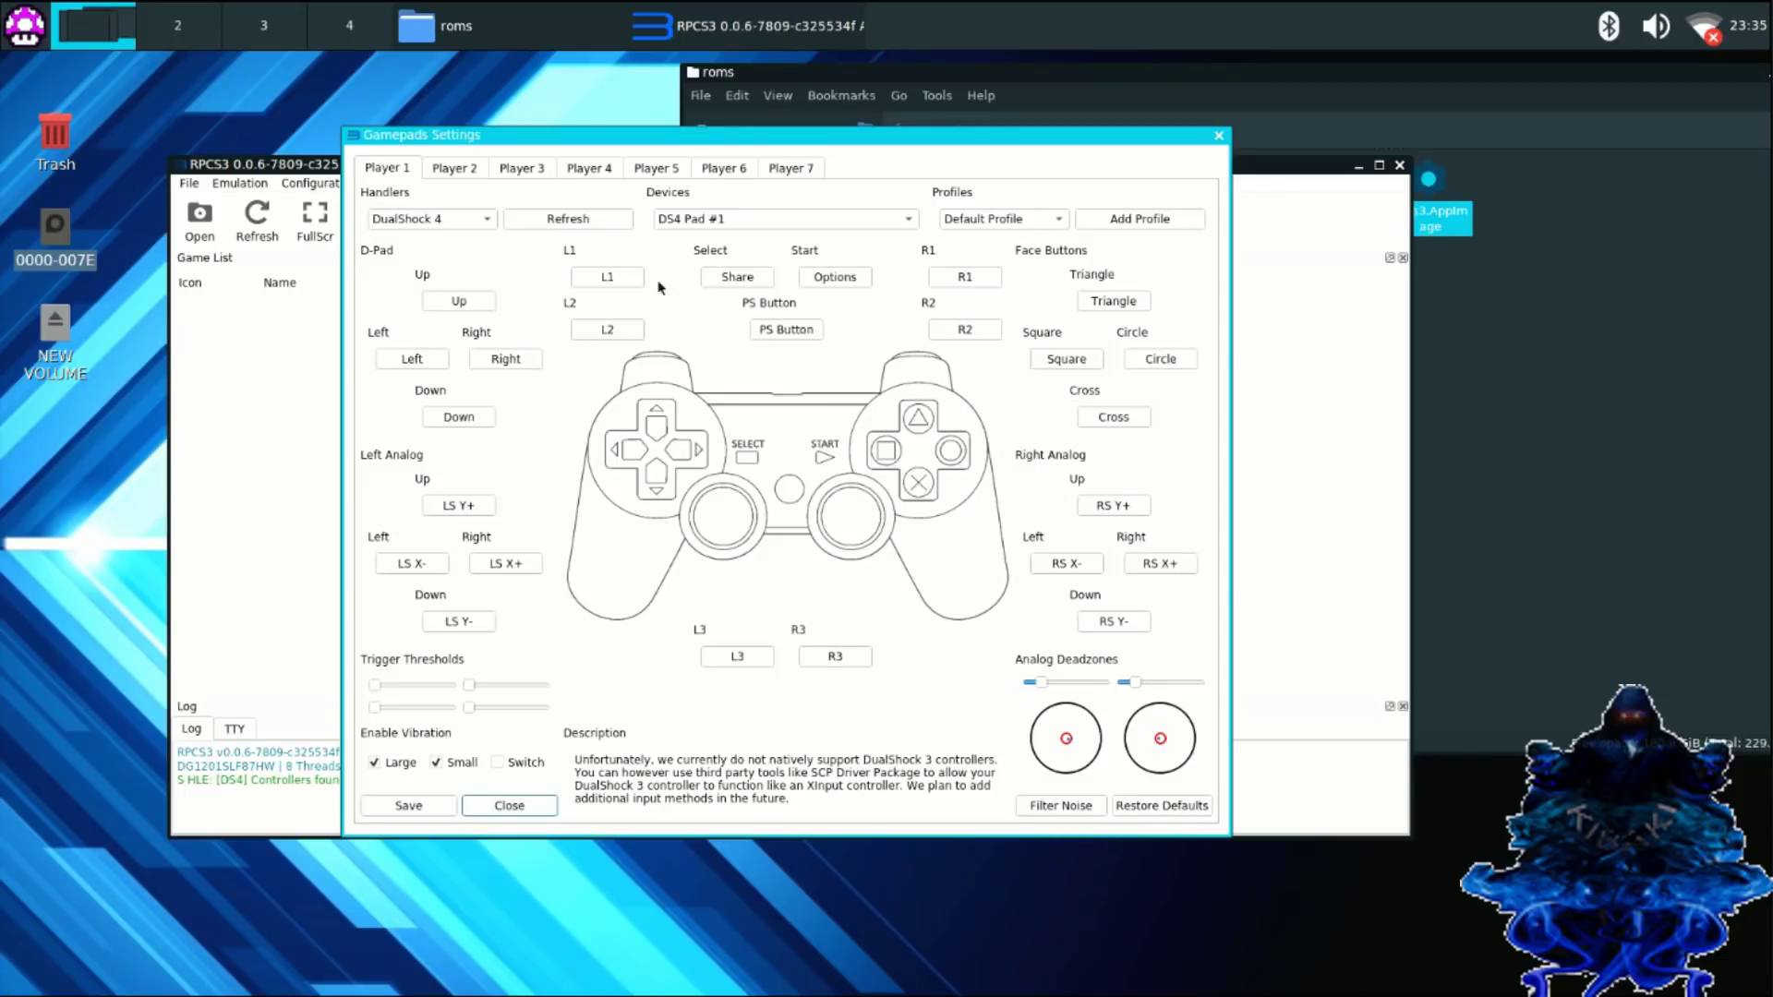
pyautogui.click(393, 809)
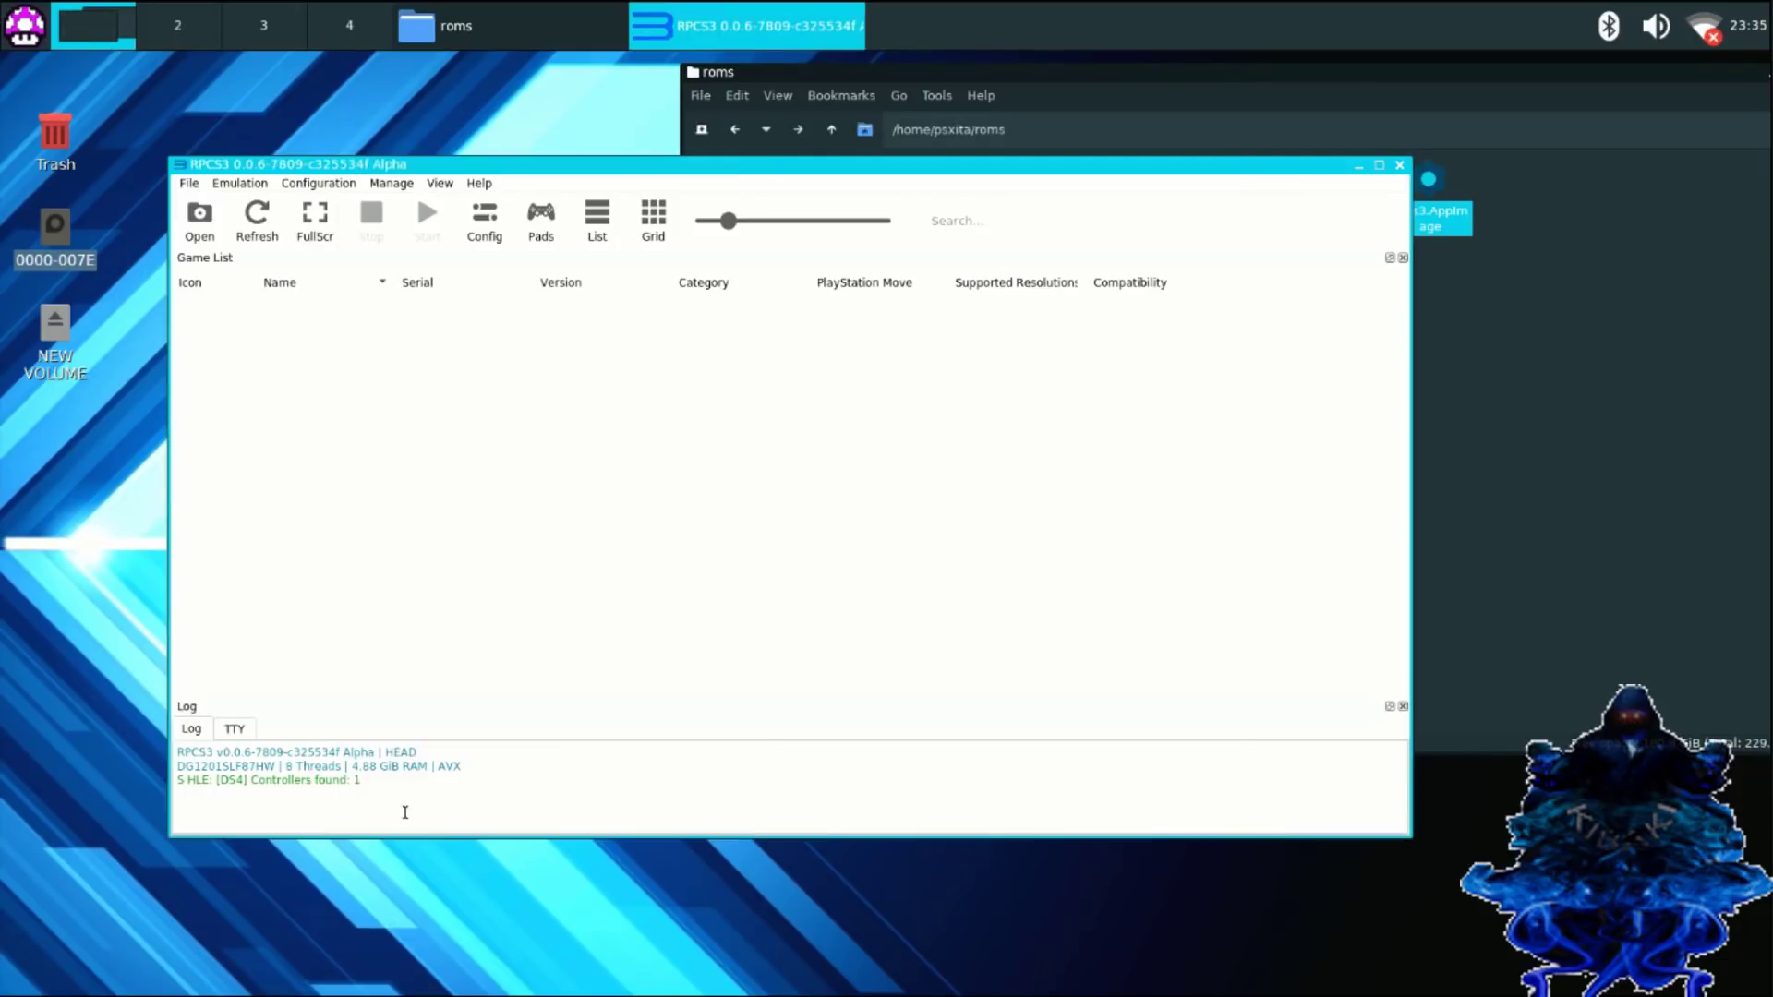
# Install the PlayStation 3 firmware from PS3UPDAT.PUP in /home/psxita/roms.
pyautogui.click(184, 183)
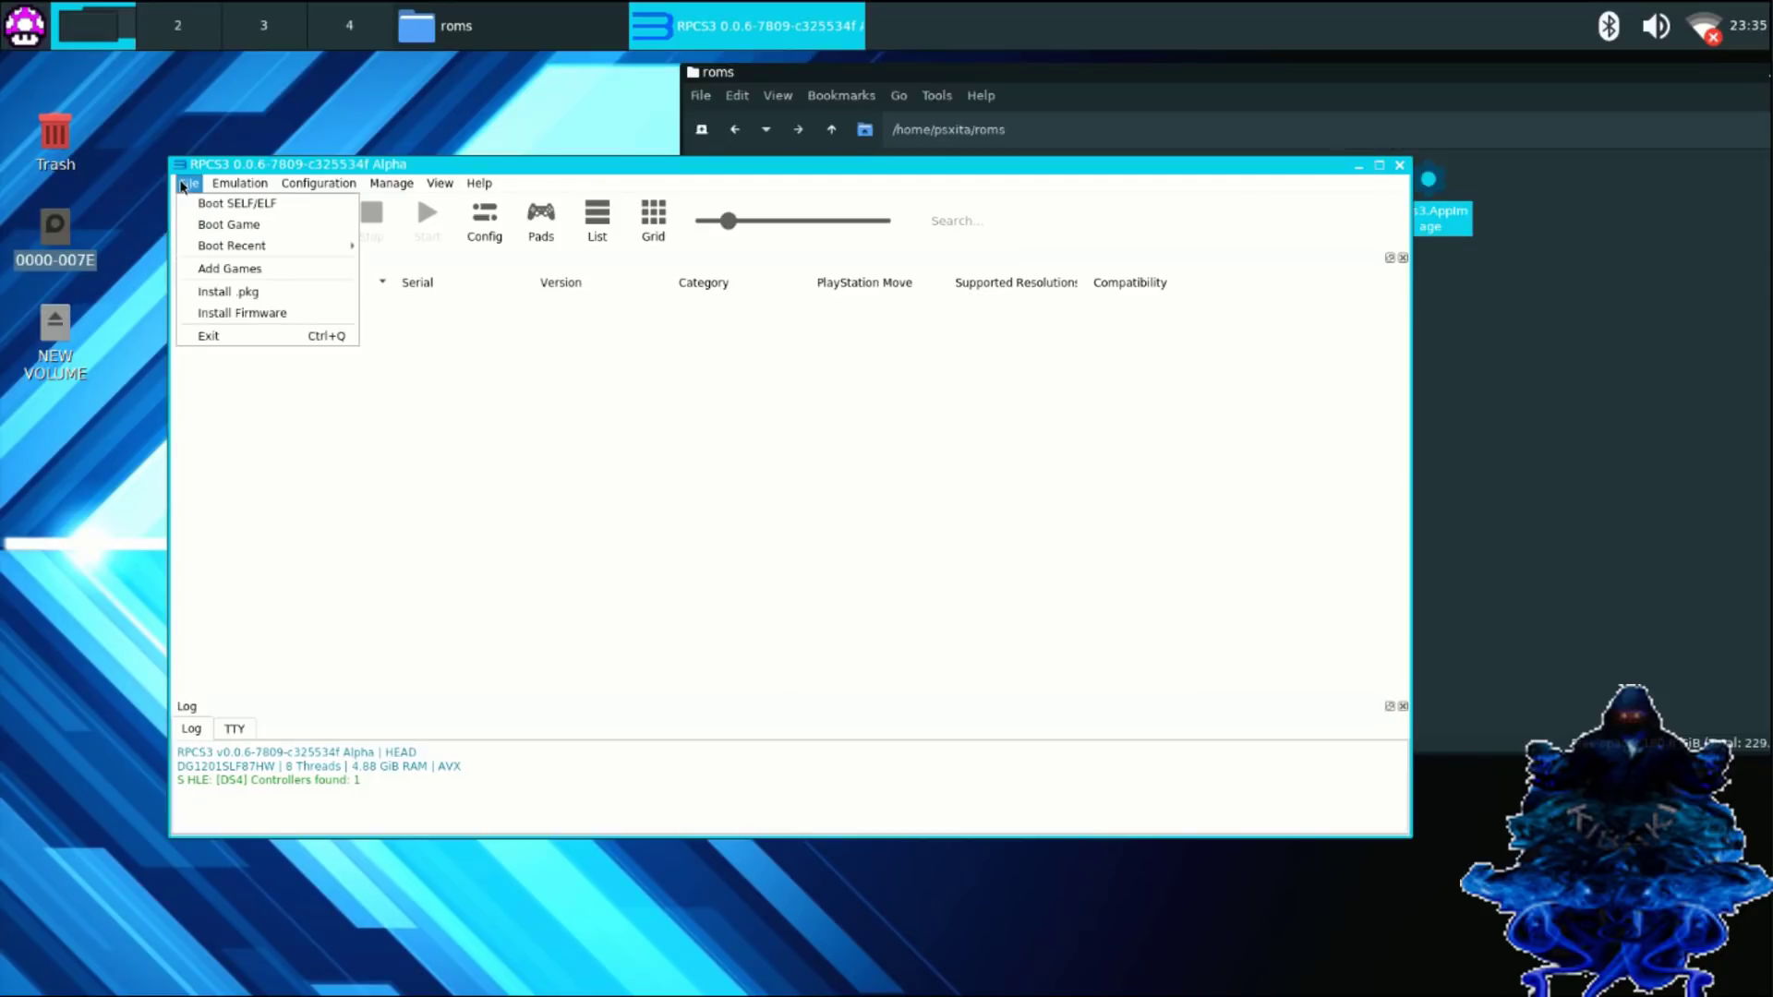
pyautogui.click(223, 314)
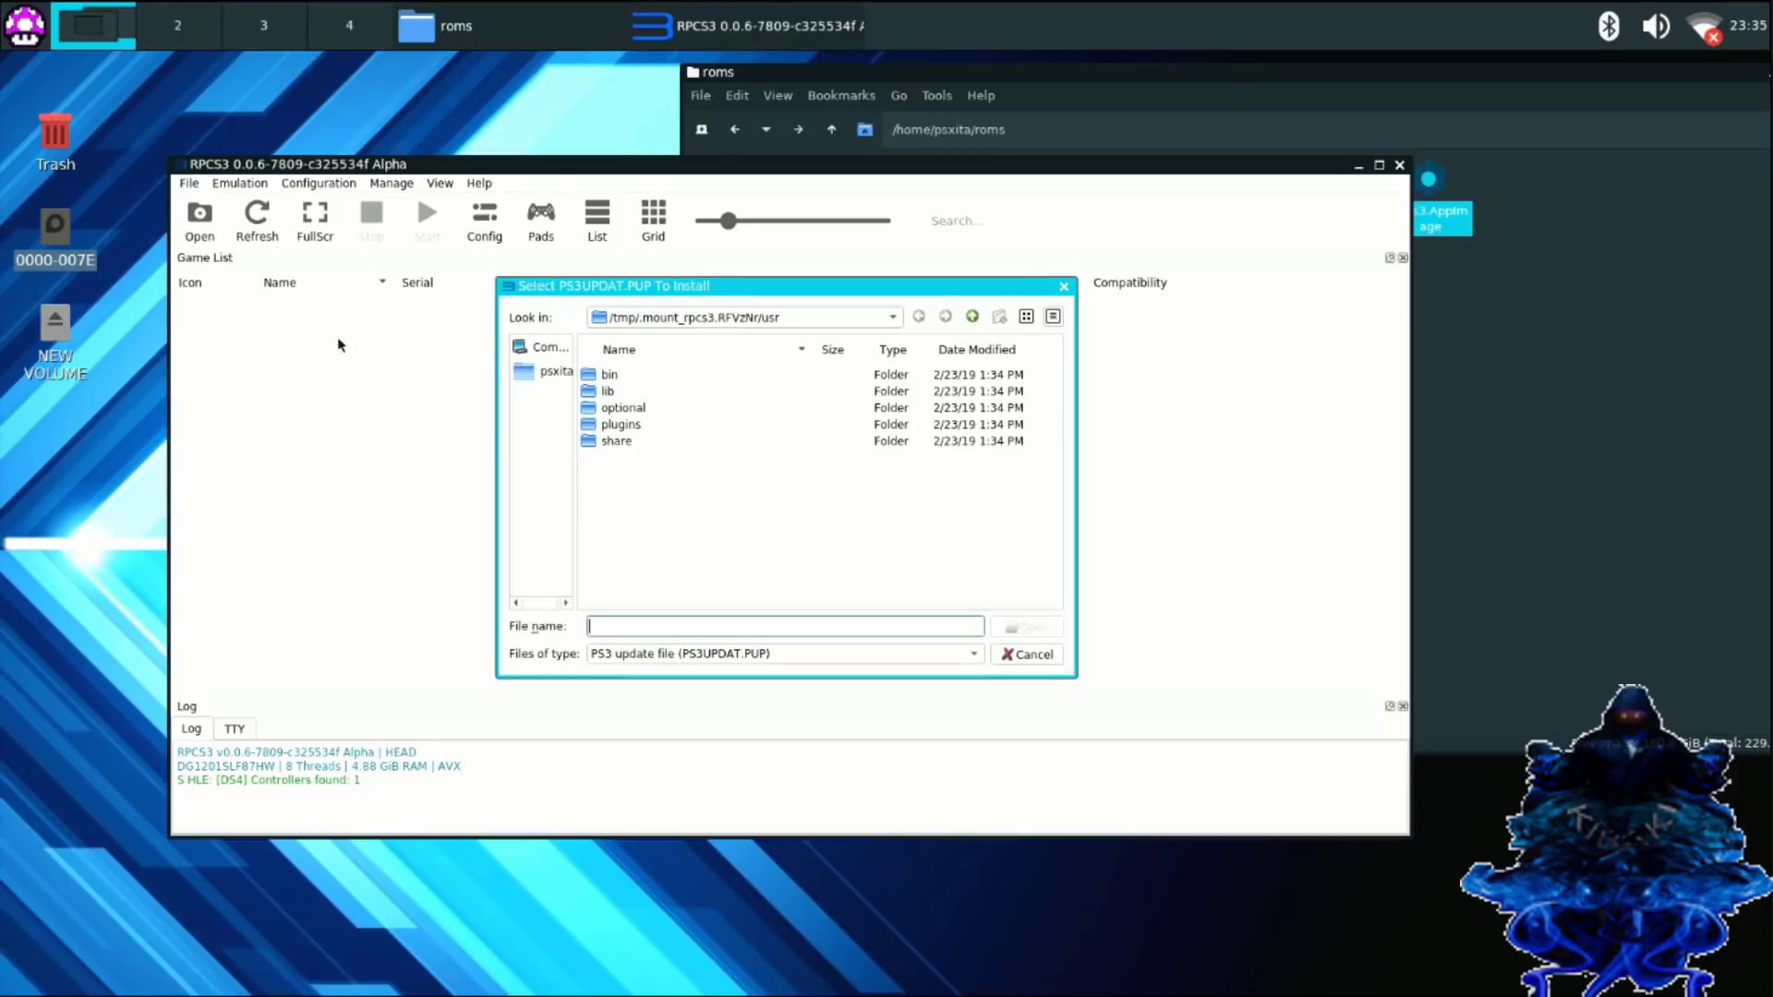
pyautogui.click(557, 372)
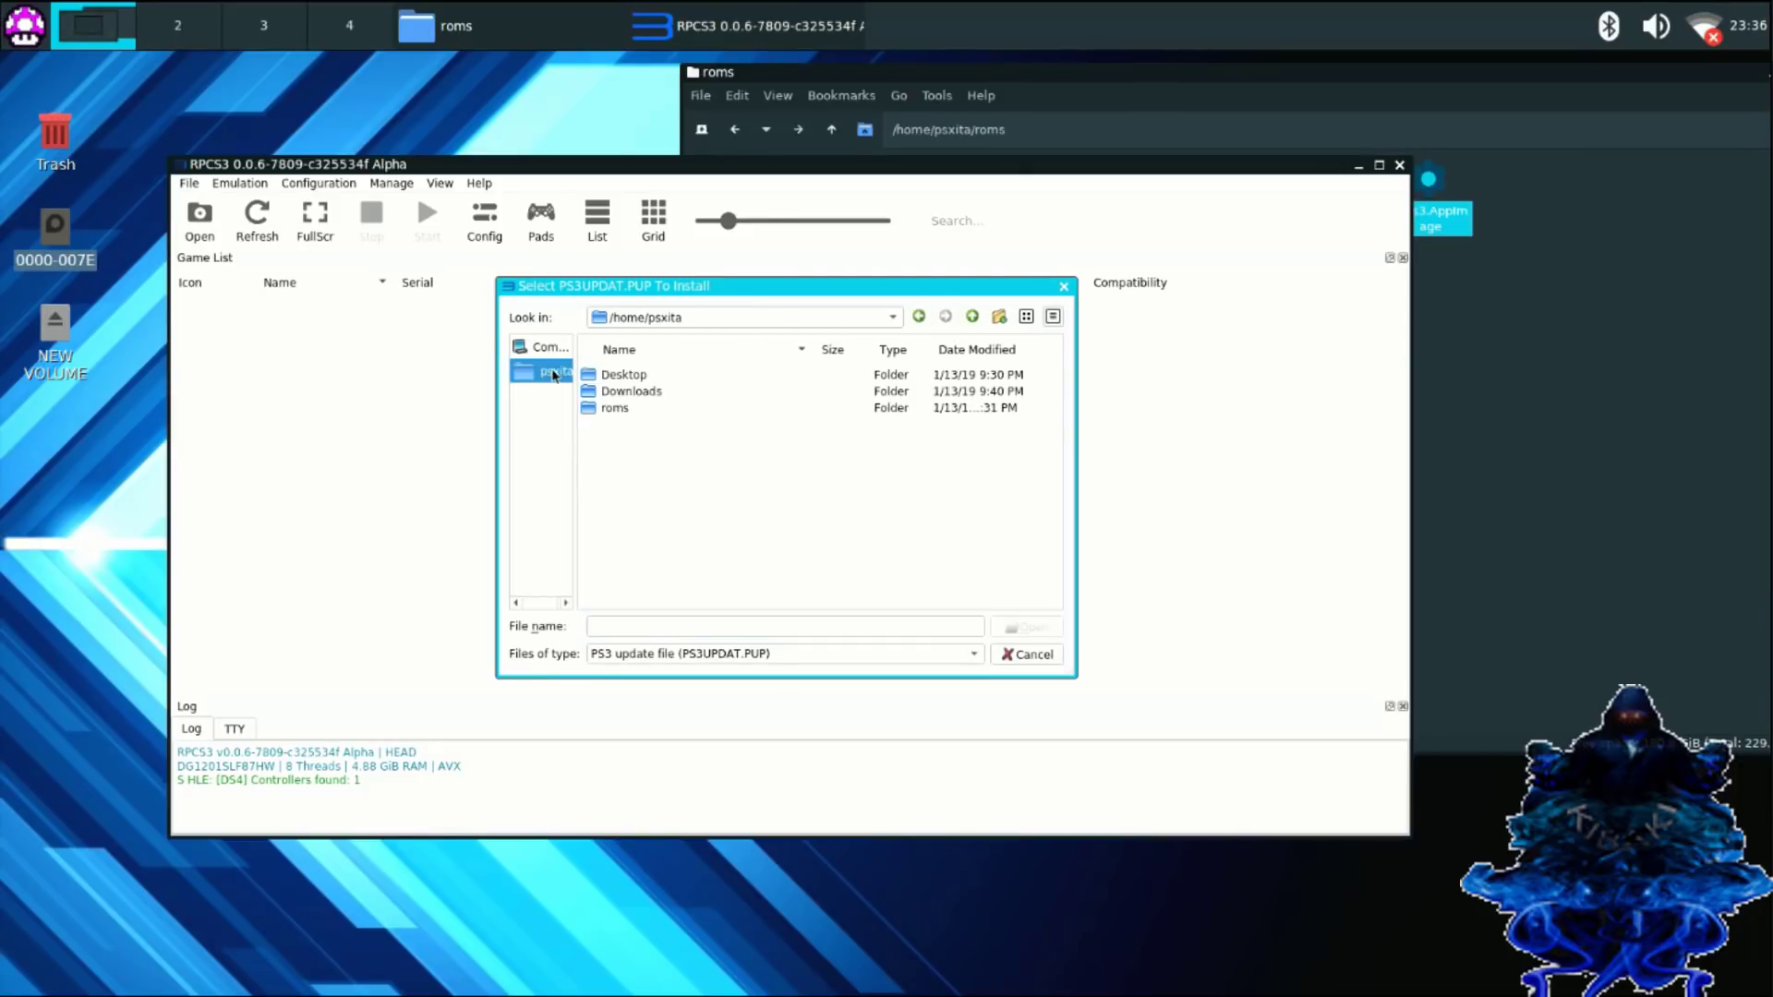
pyautogui.doubleClick(613, 408)
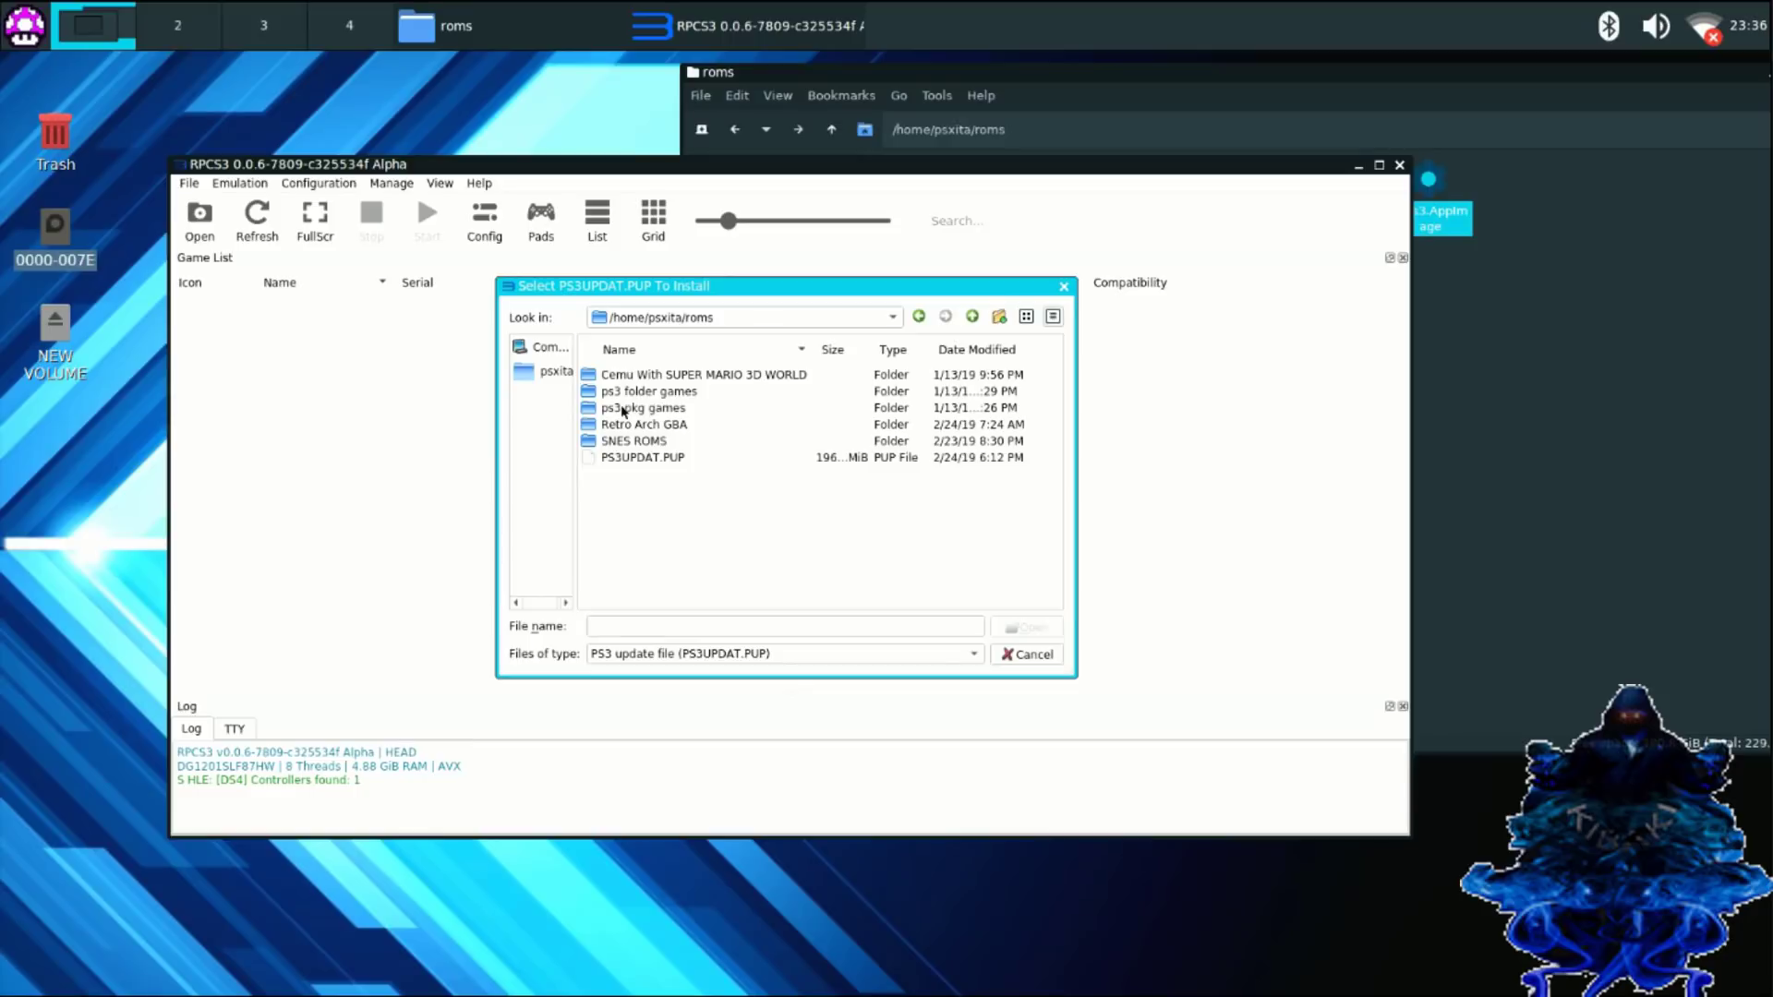
pyautogui.click(644, 459)
pyautogui.click(1033, 636)
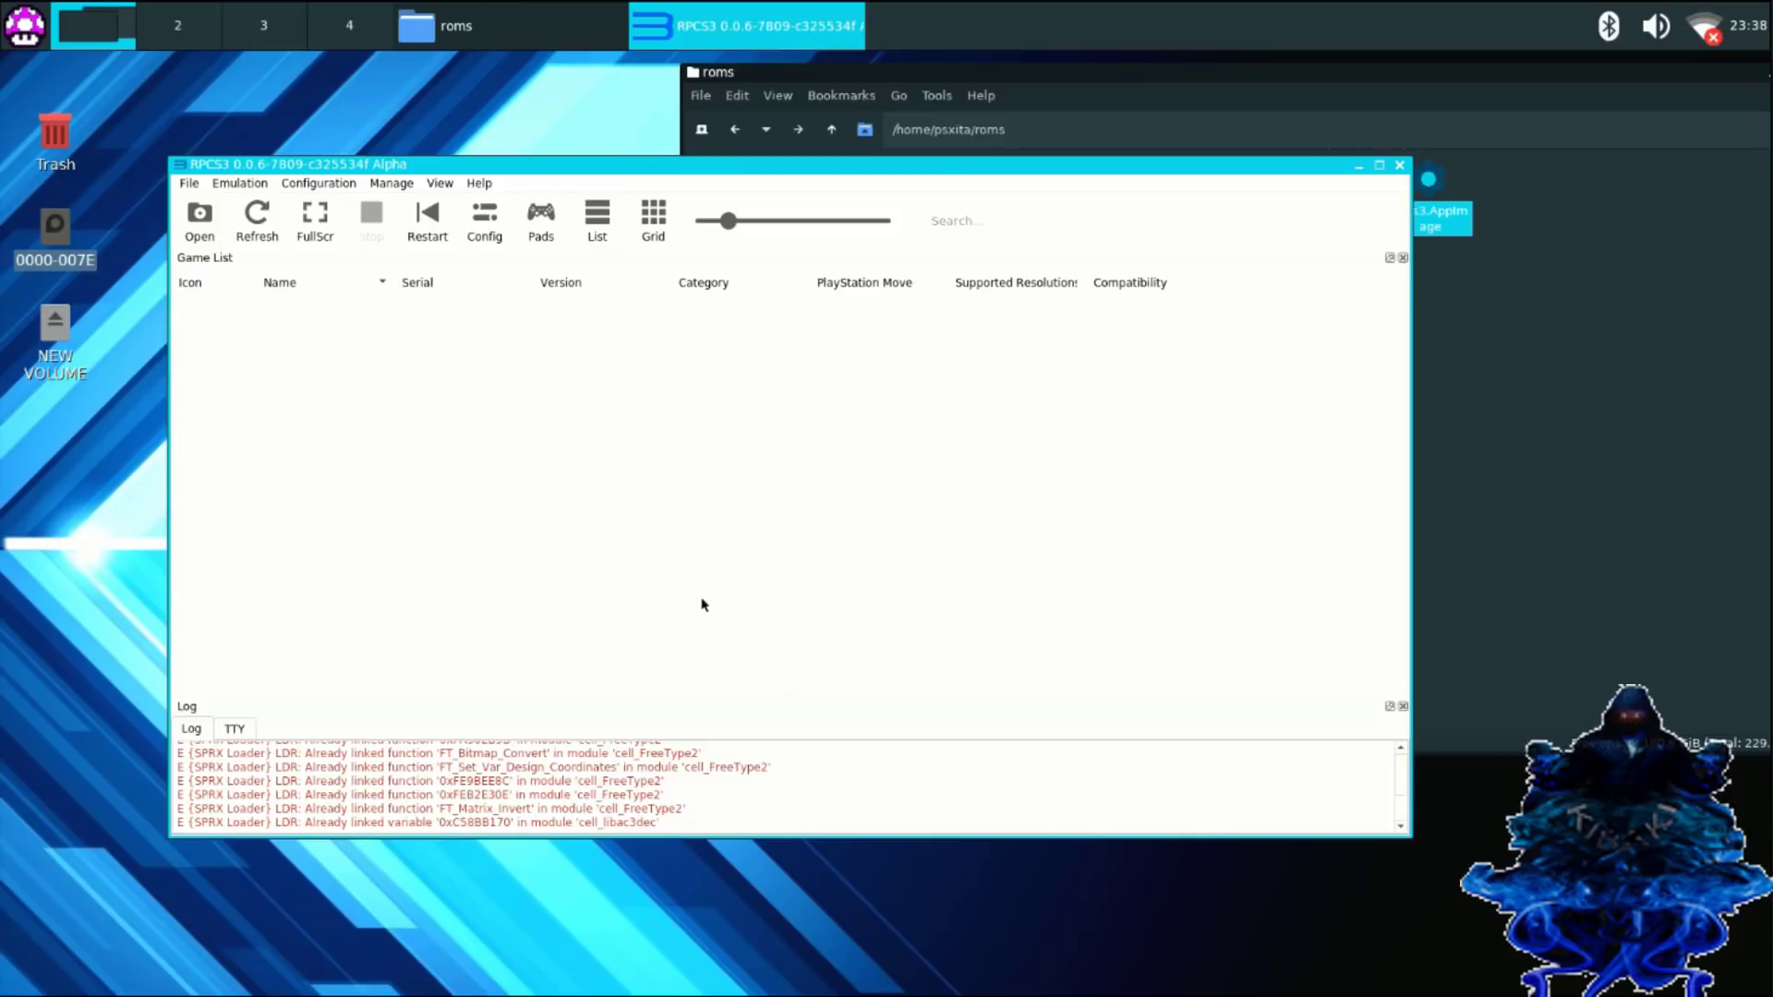
# Install the package Dragon's Crown.Afd.NPUB31235.Eng.Install.pkg from the "ps3 pkg games" folder and dismiss the completion message.
pyautogui.click(183, 187)
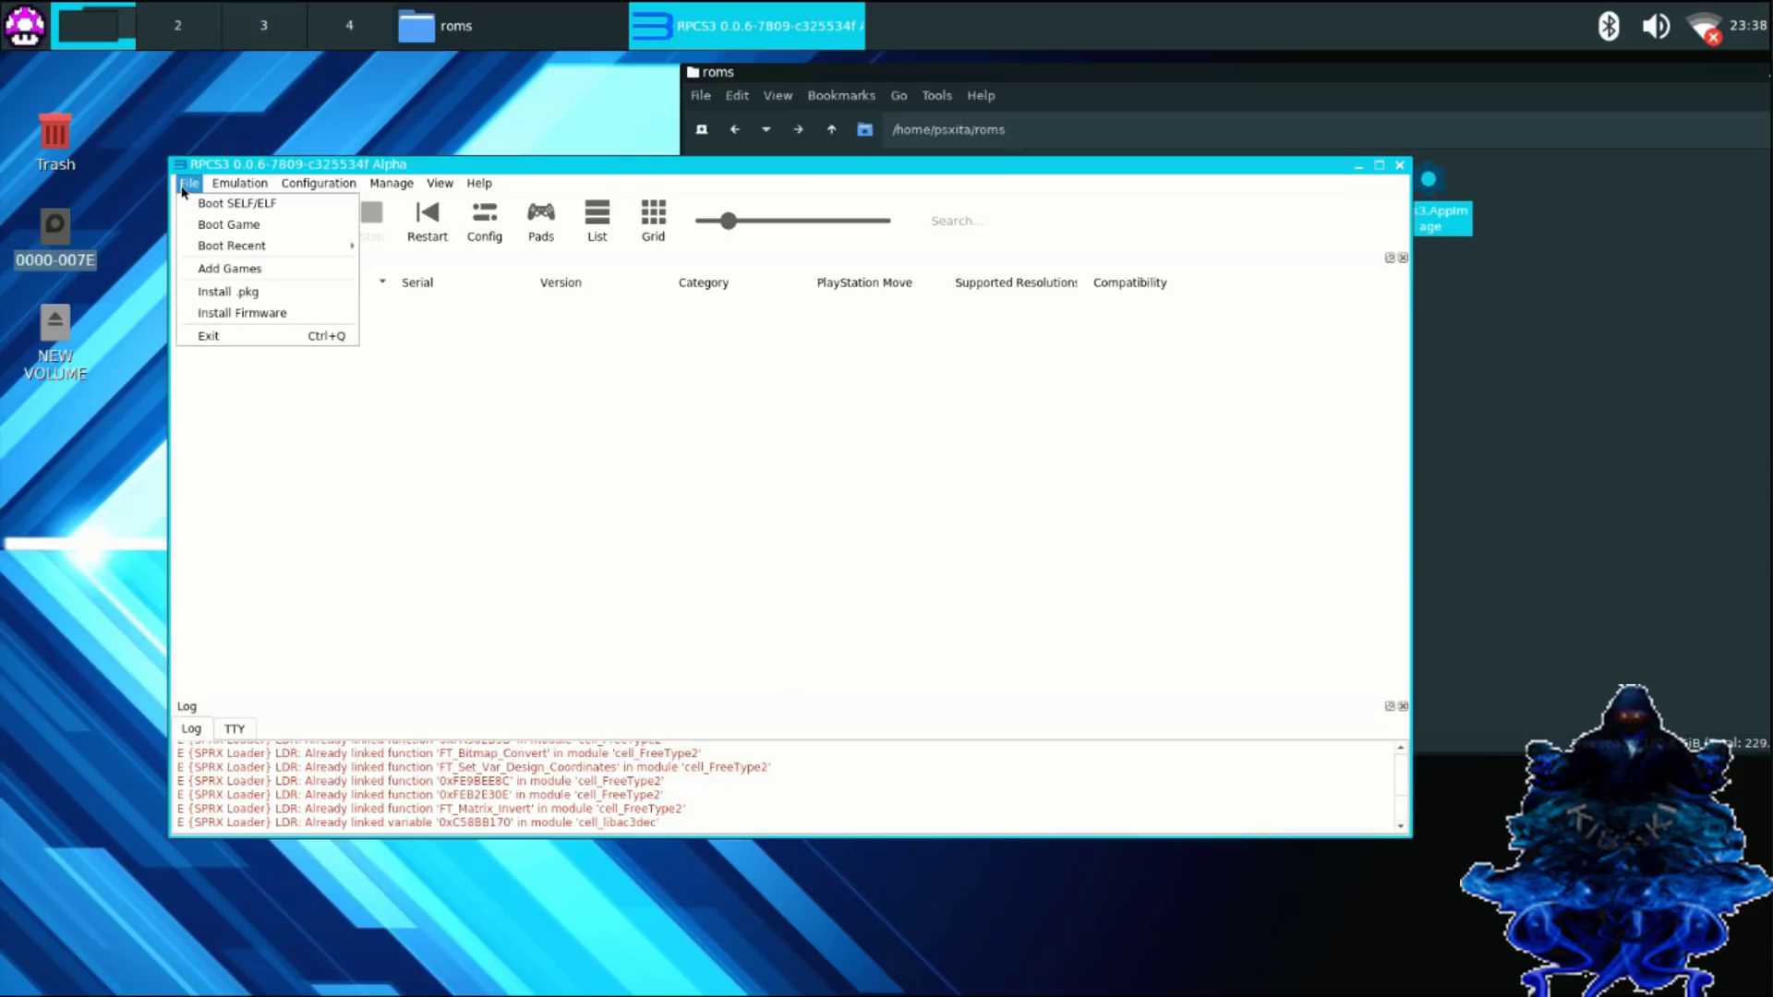
pyautogui.click(210, 293)
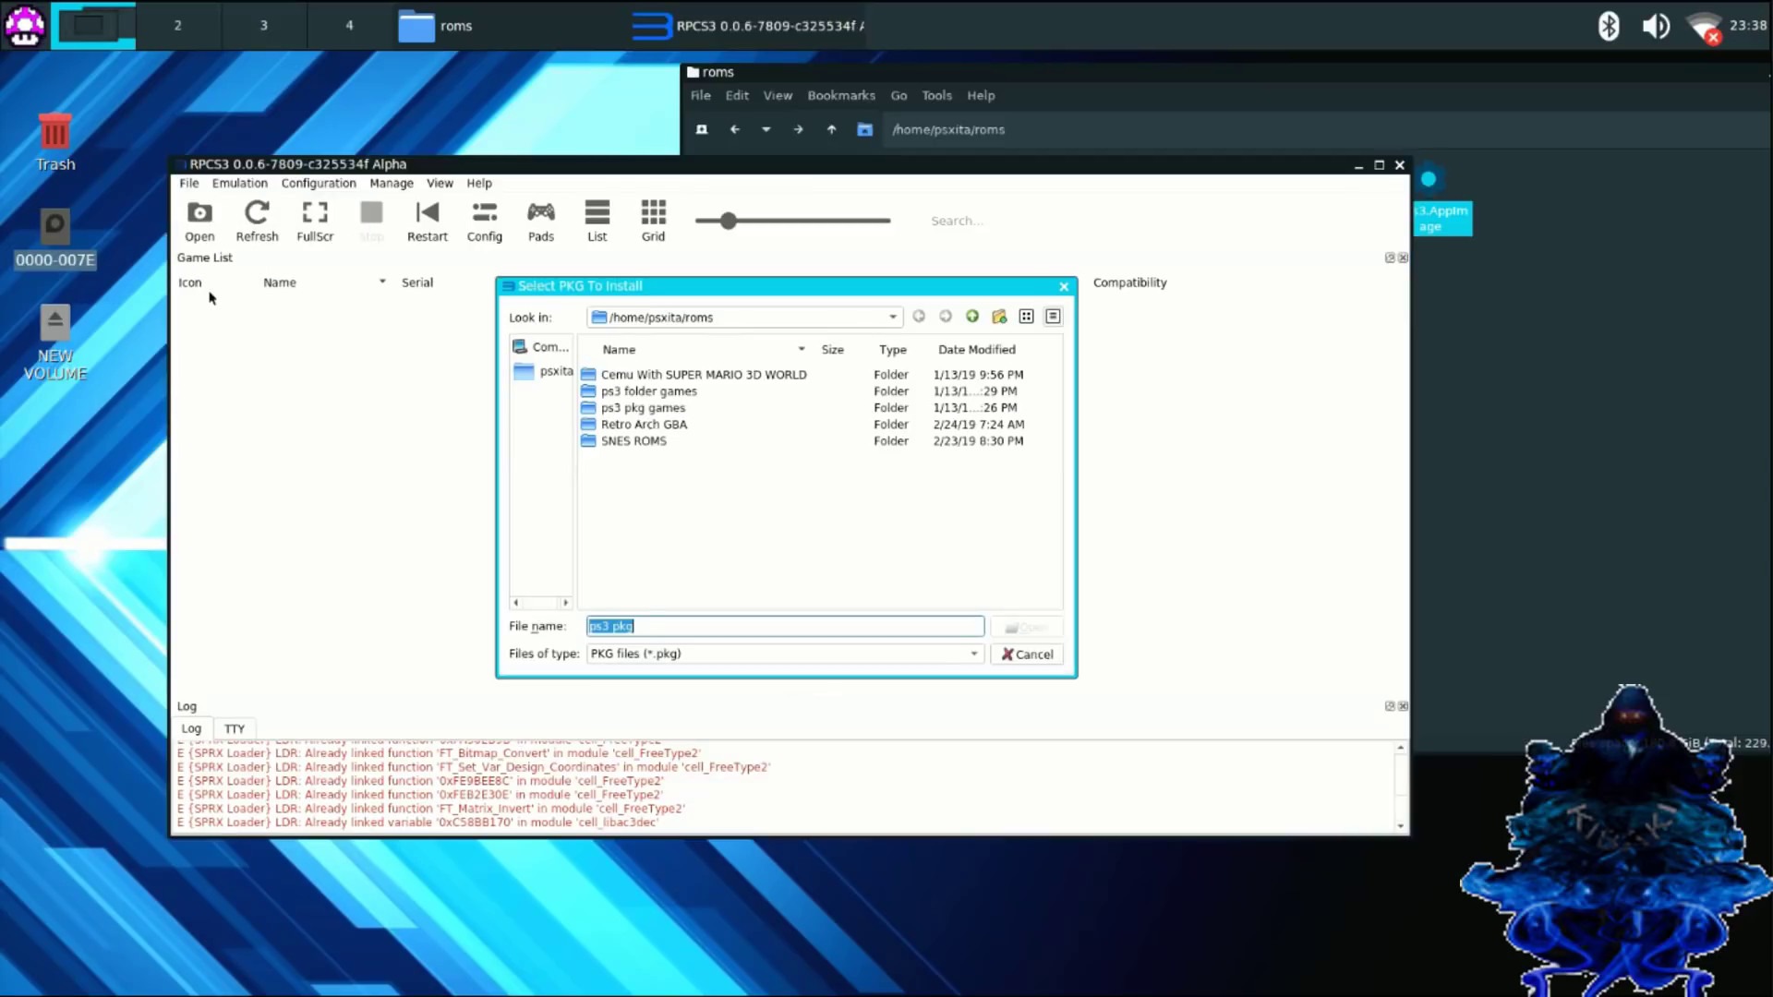
pyautogui.doubleClick(635, 410)
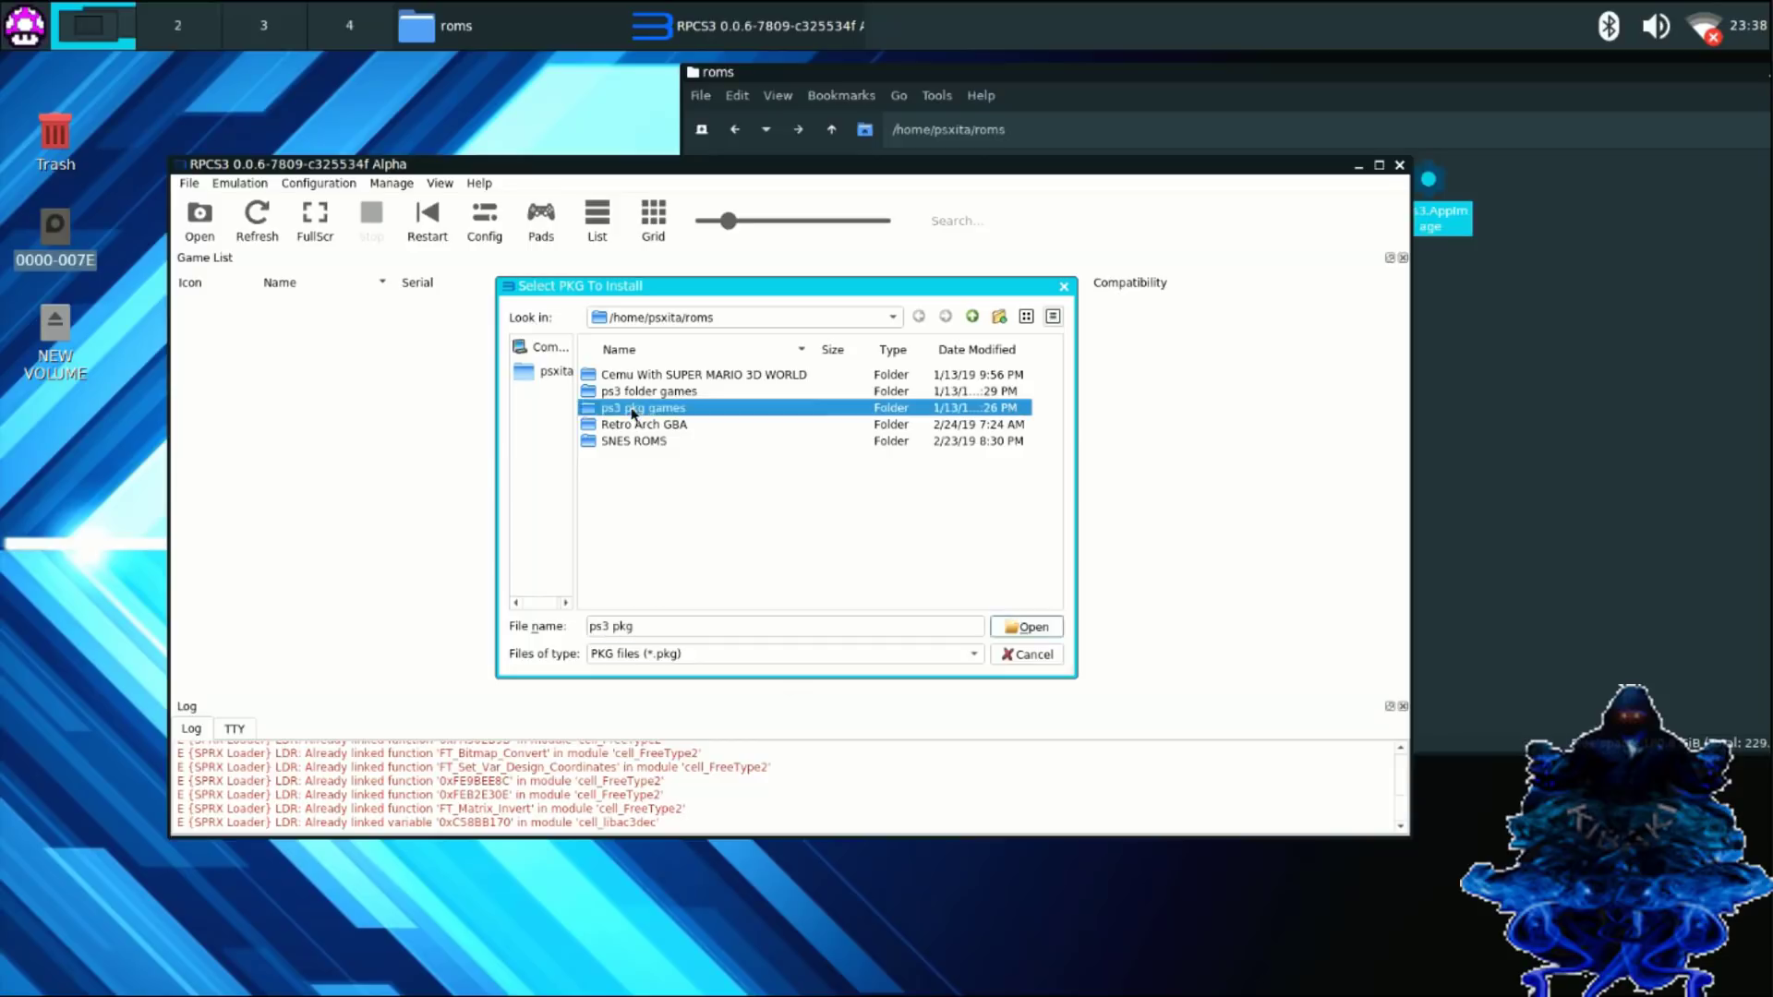
pyautogui.click(649, 382)
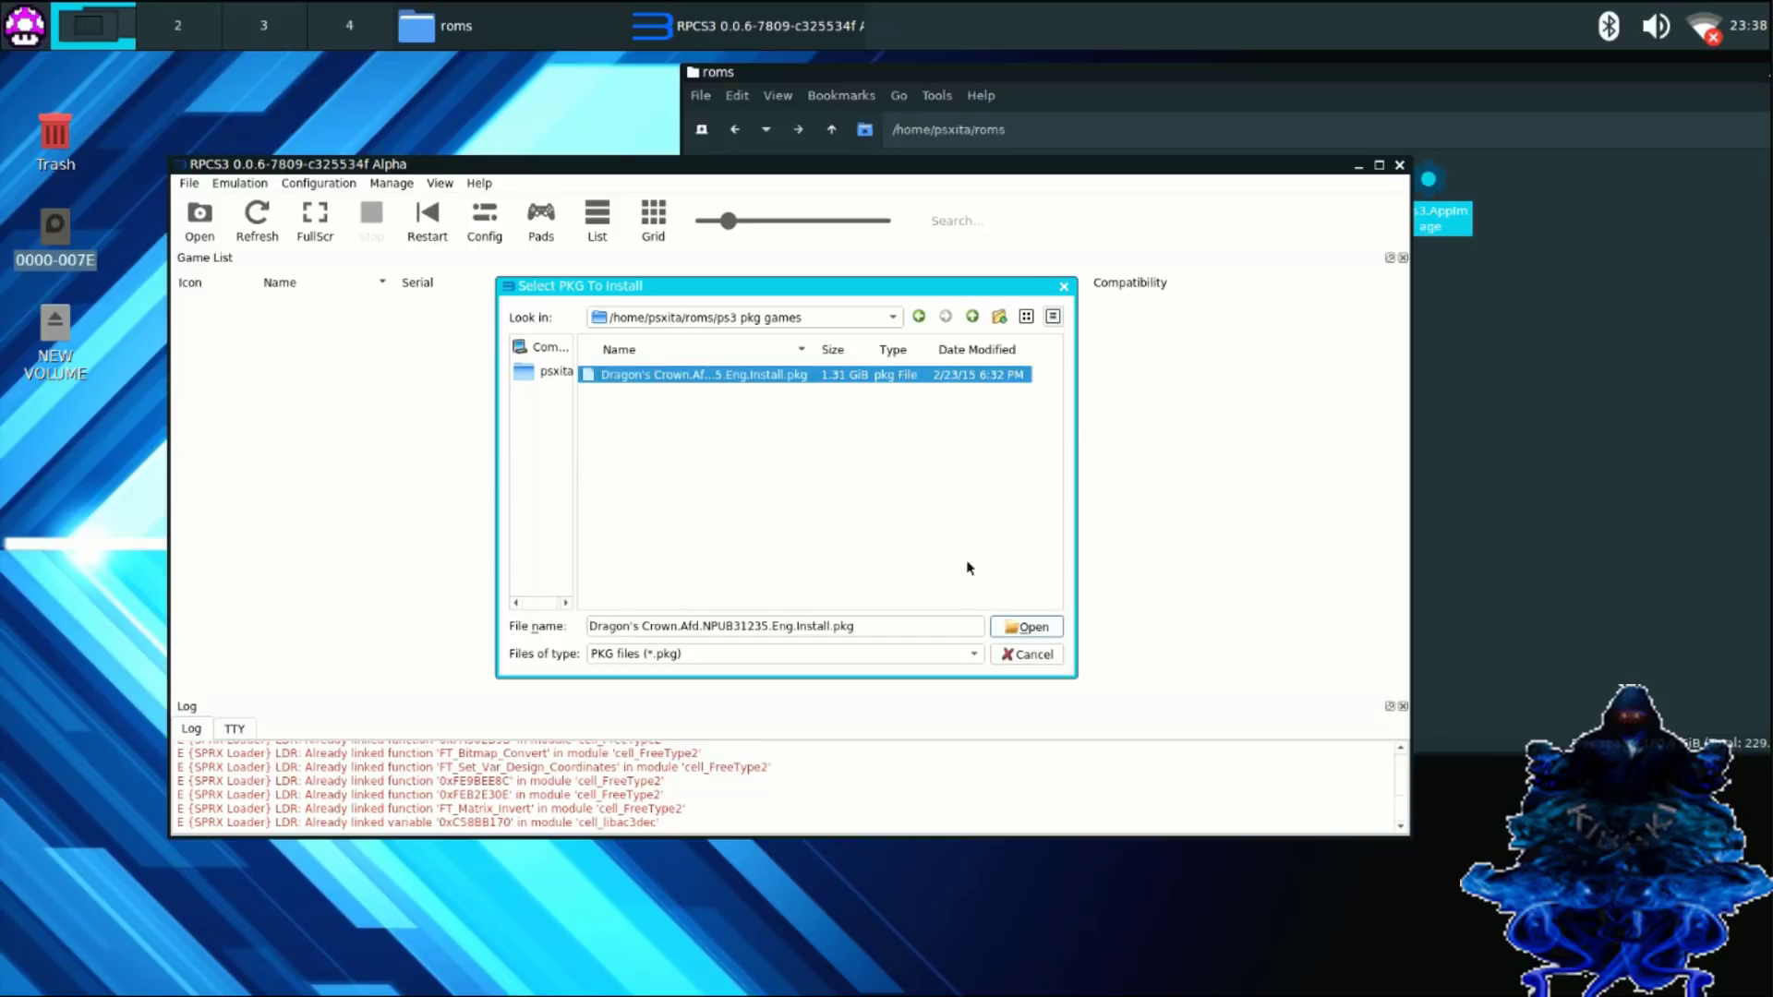
pyautogui.click(1014, 629)
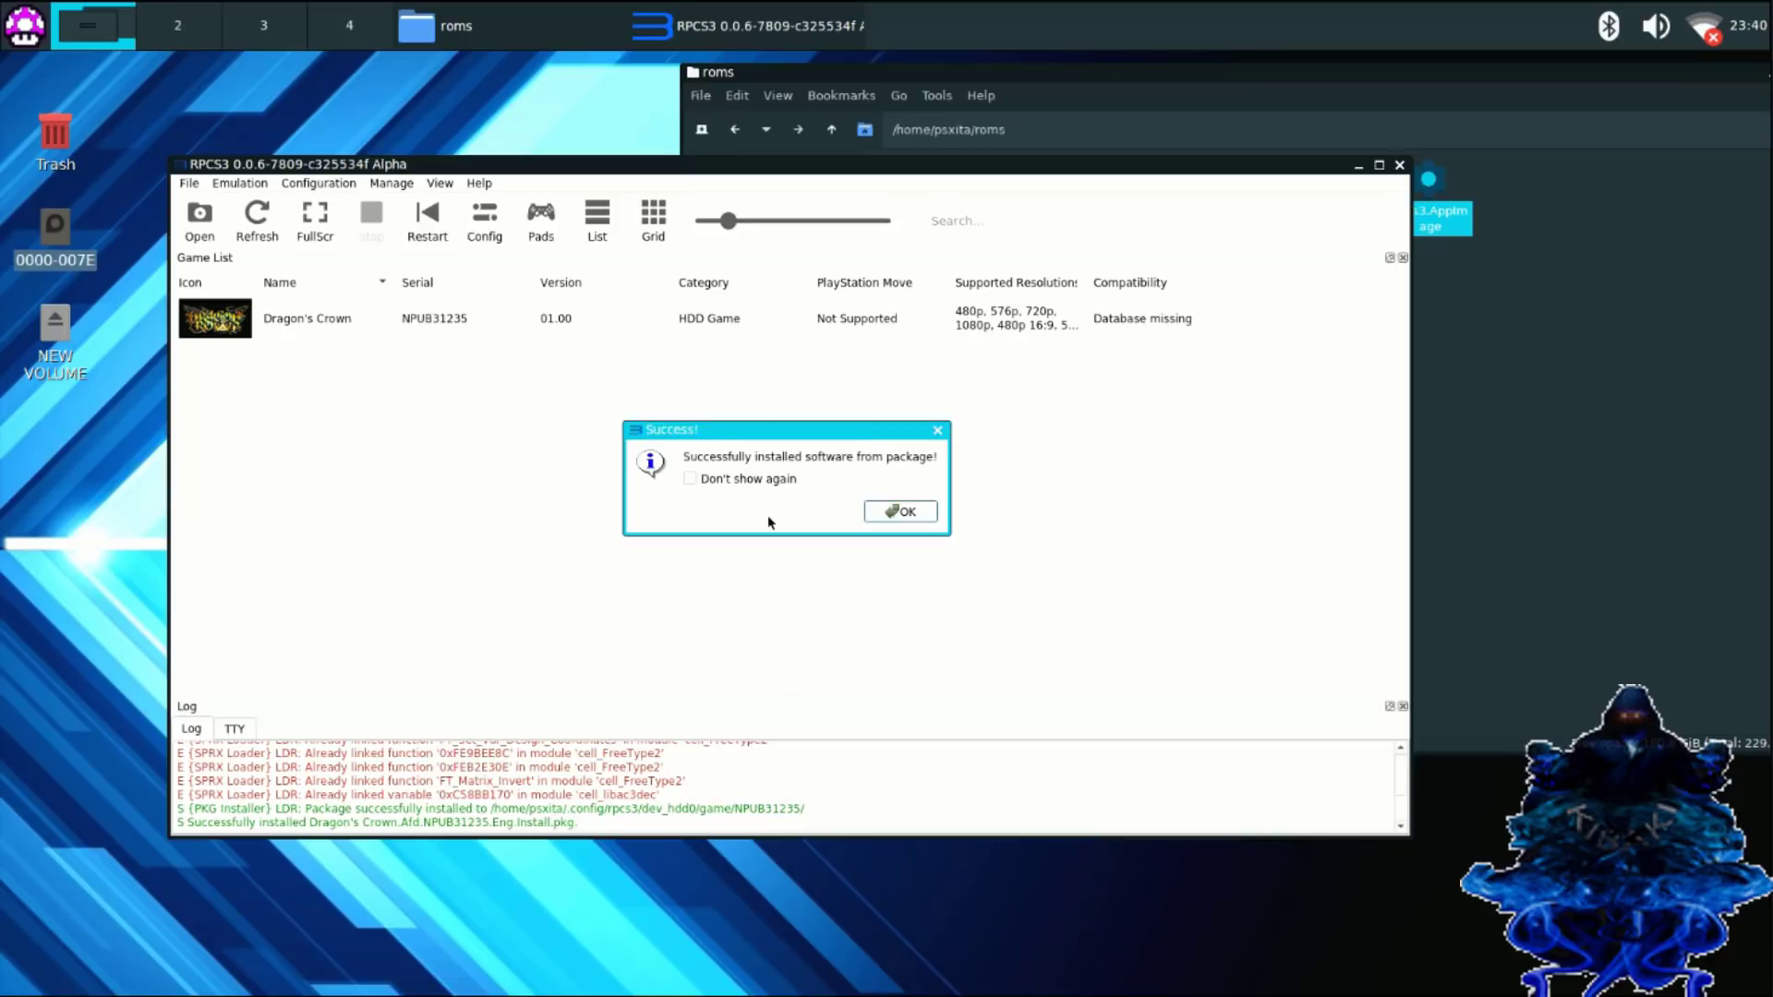
pyautogui.click(893, 512)
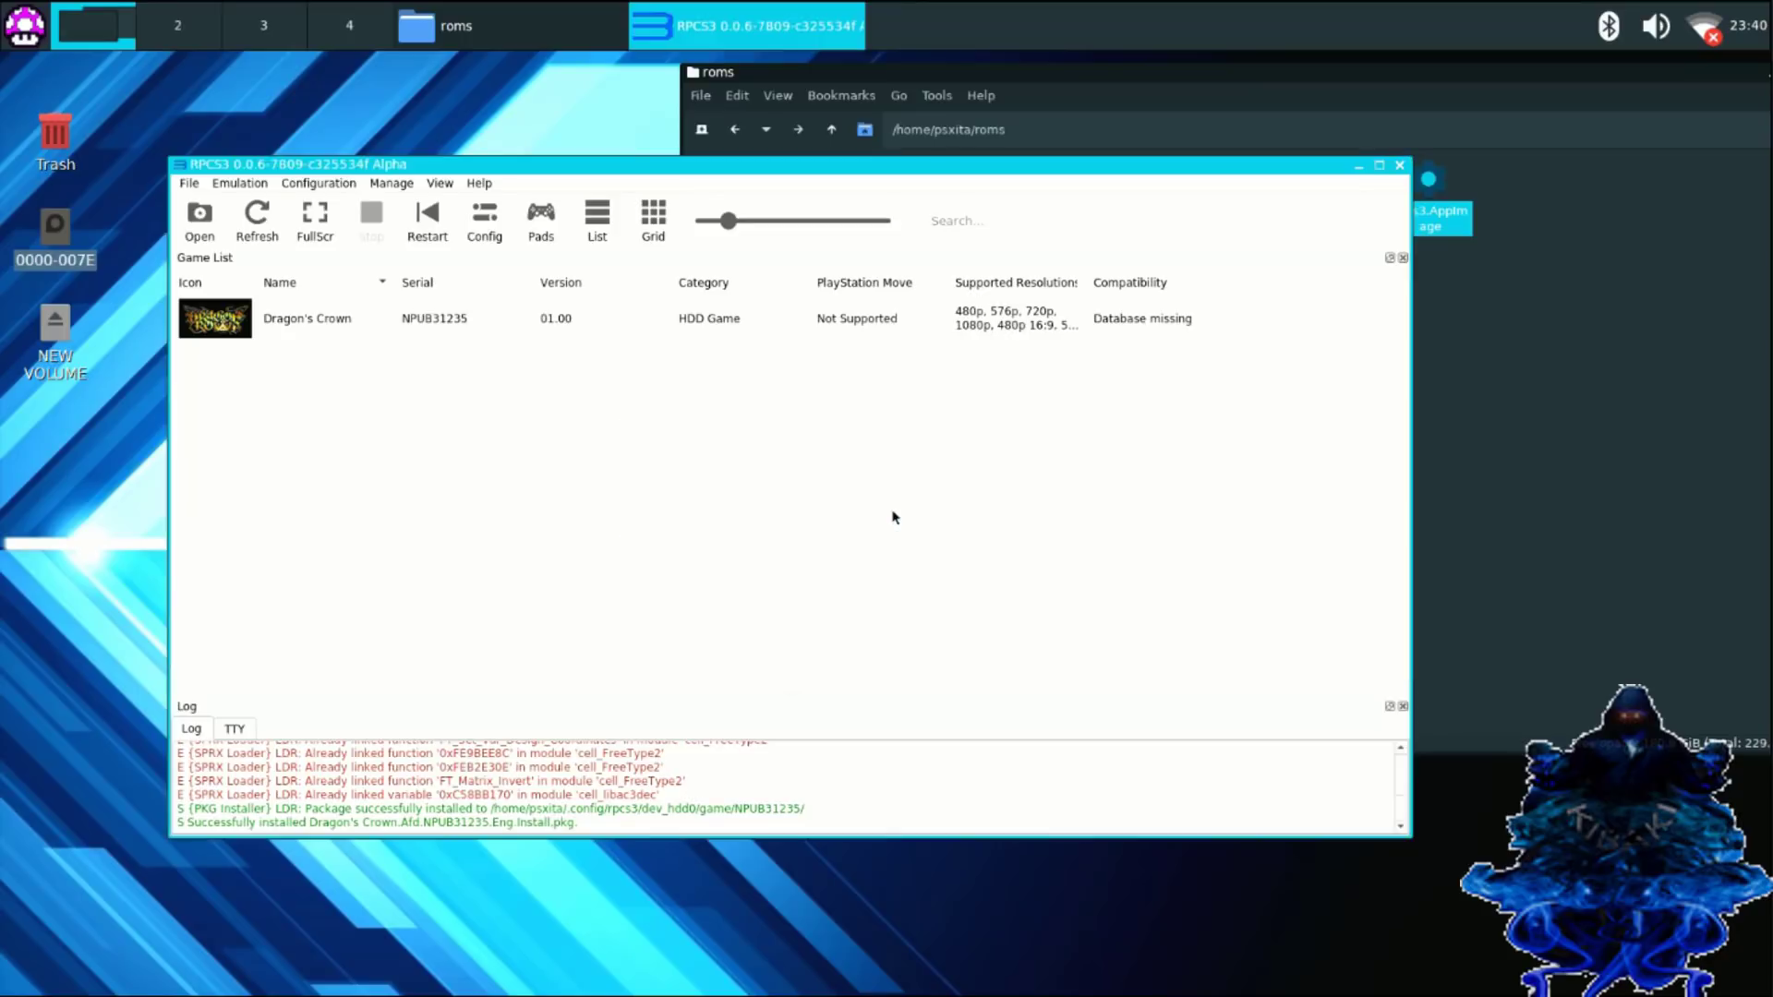
# Add the BCES00463-[The Shoot] folder from "ps3 folder games" in roms to the game list.
pyautogui.click(189, 185)
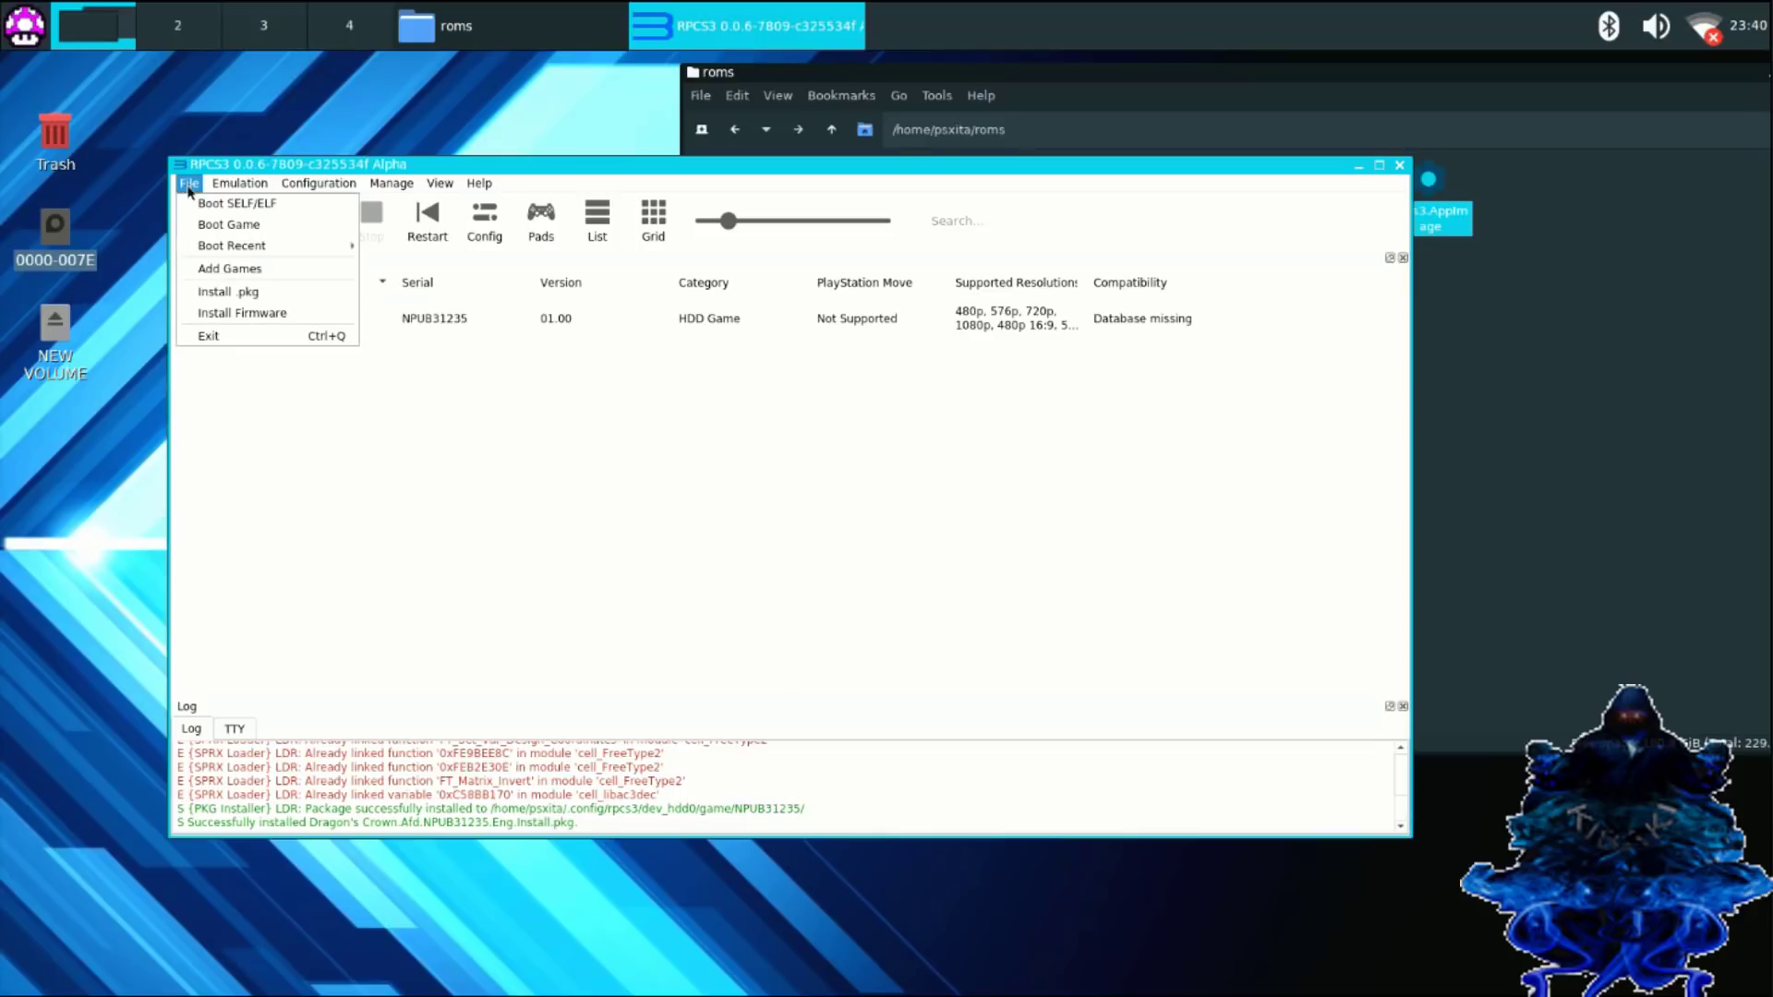
pyautogui.click(208, 268)
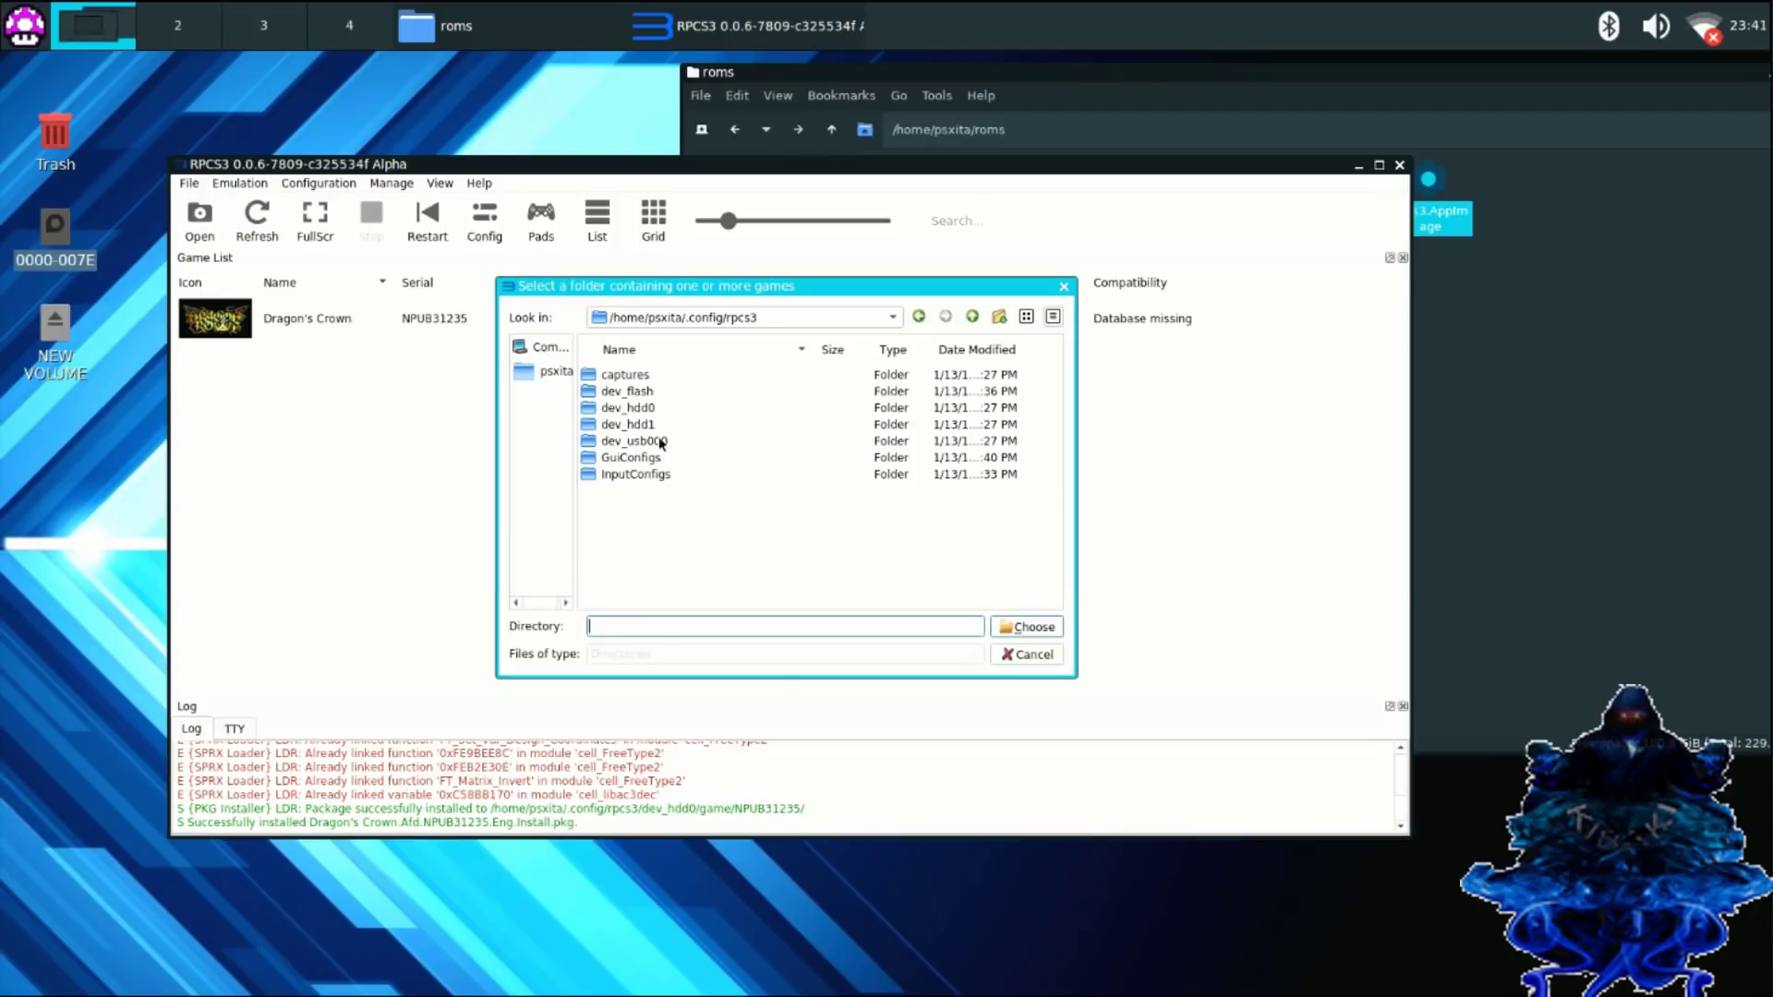
pyautogui.click(552, 374)
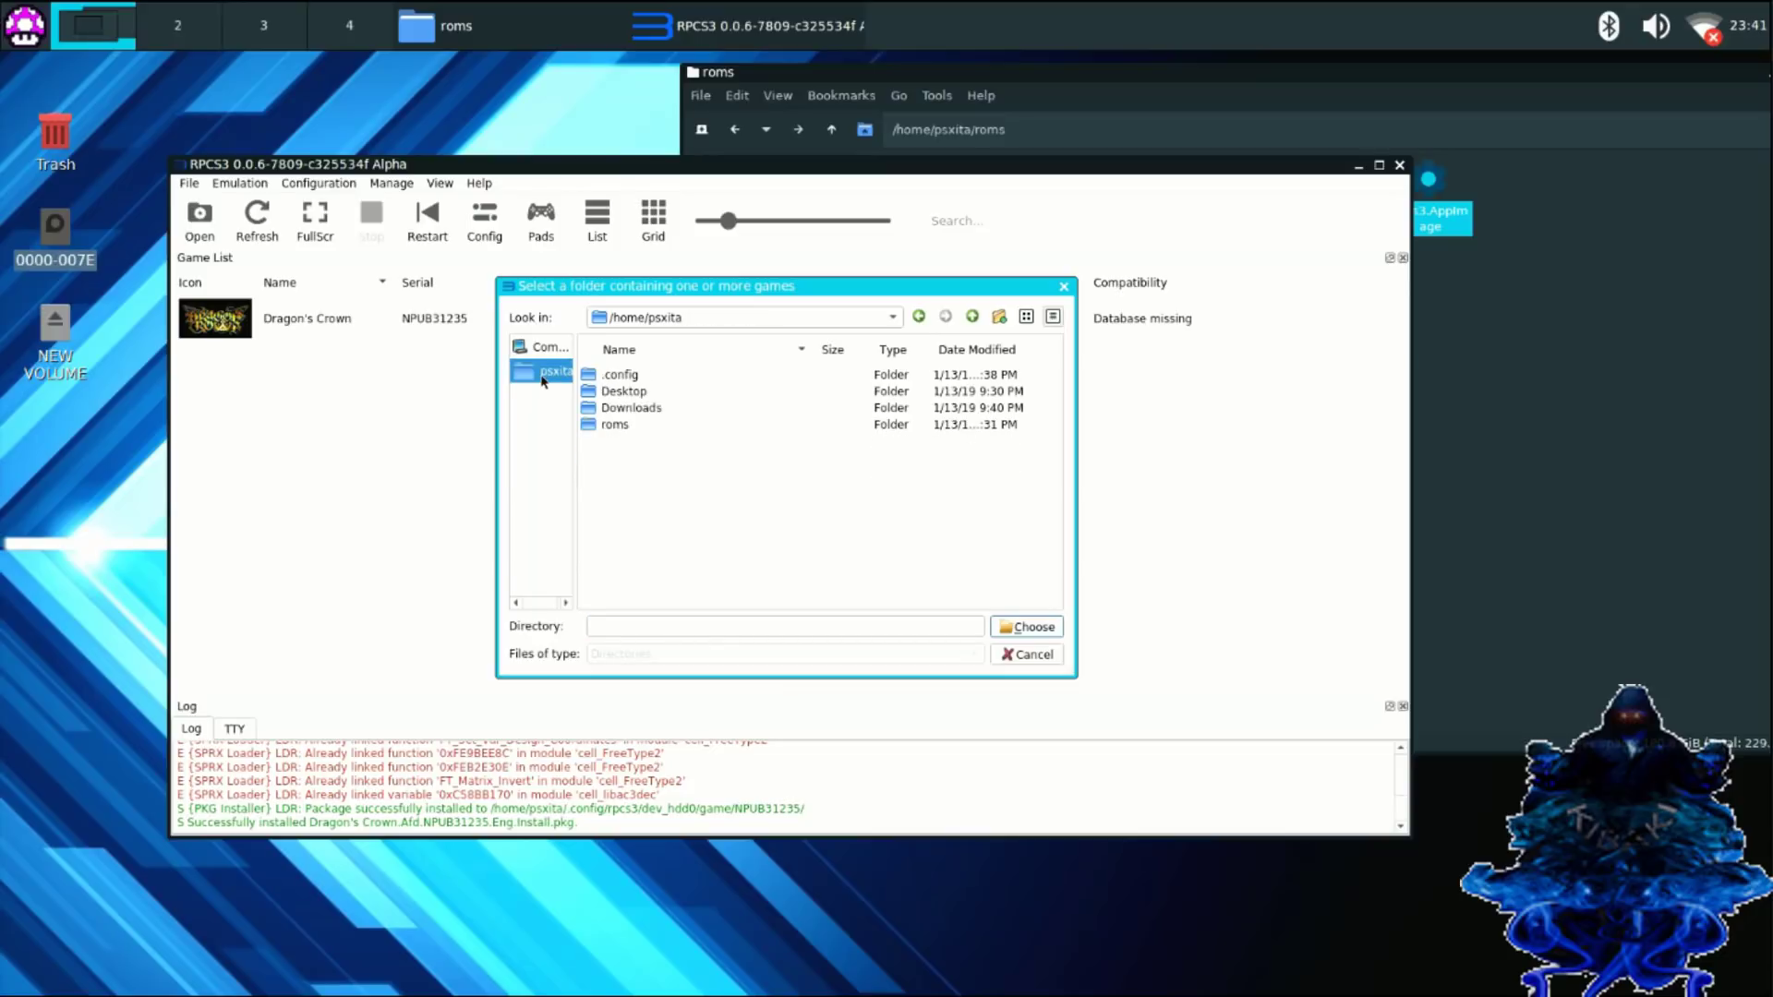
pyautogui.doubleClick(606, 426)
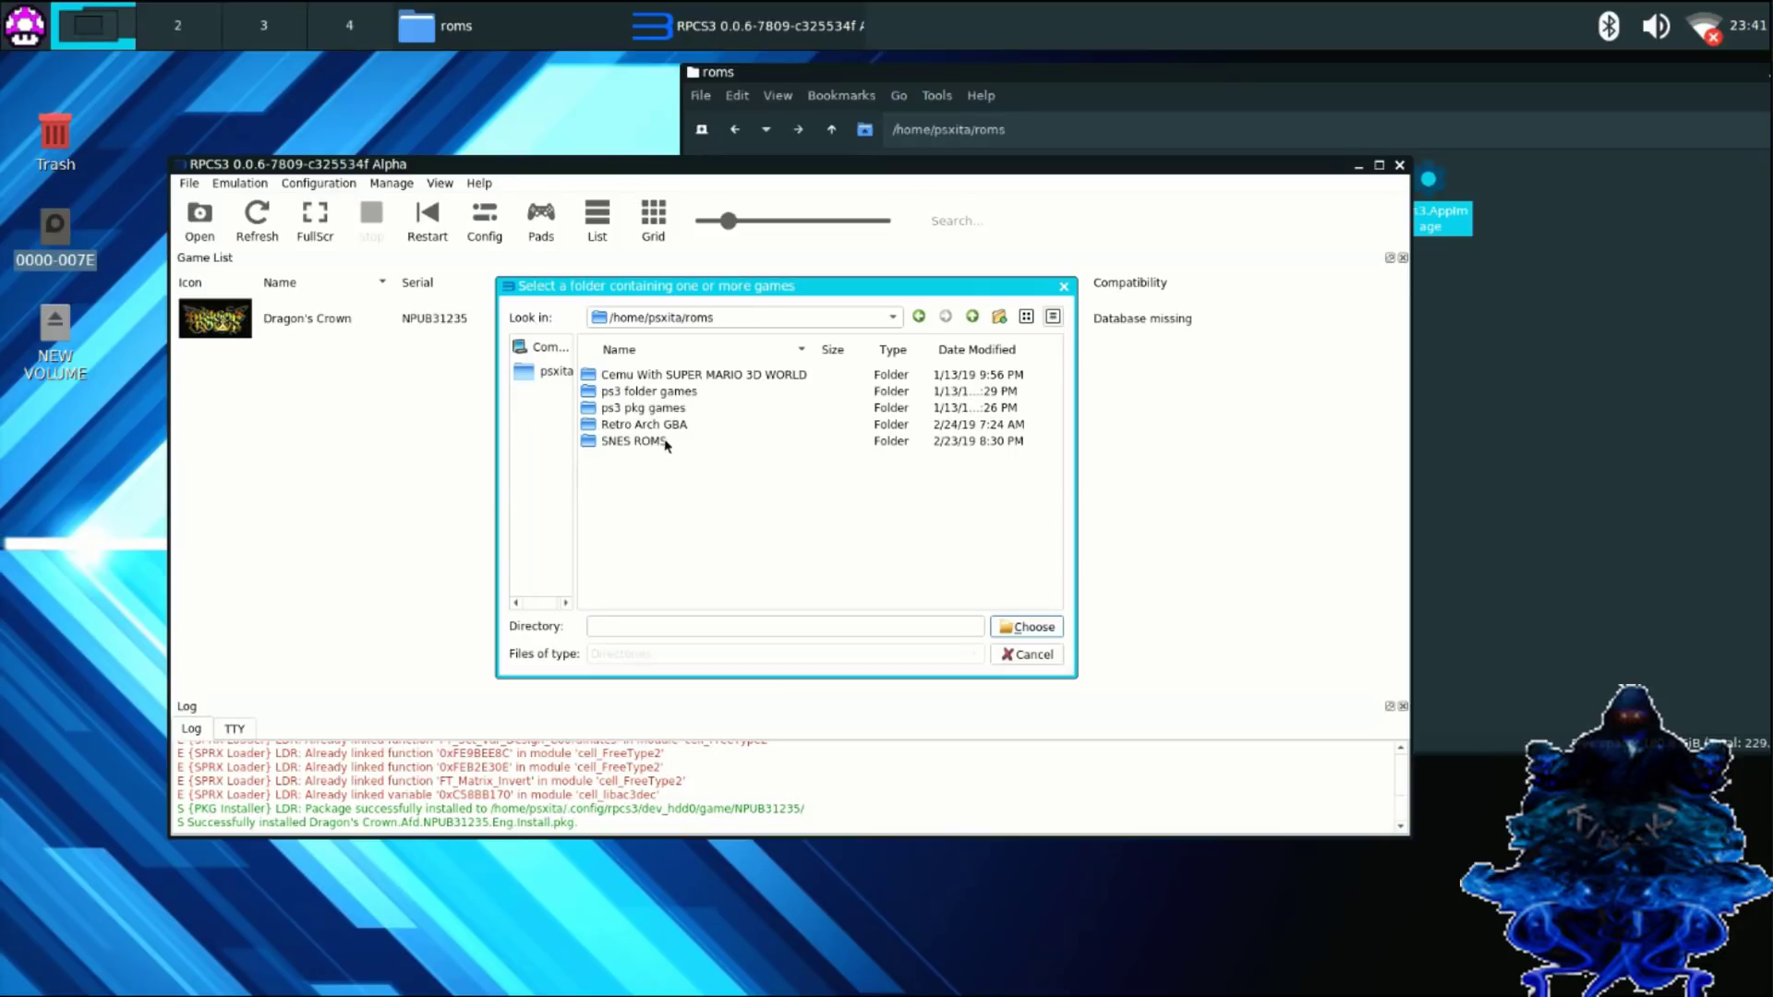
pyautogui.doubleClick(626, 393)
pyautogui.click(631, 376)
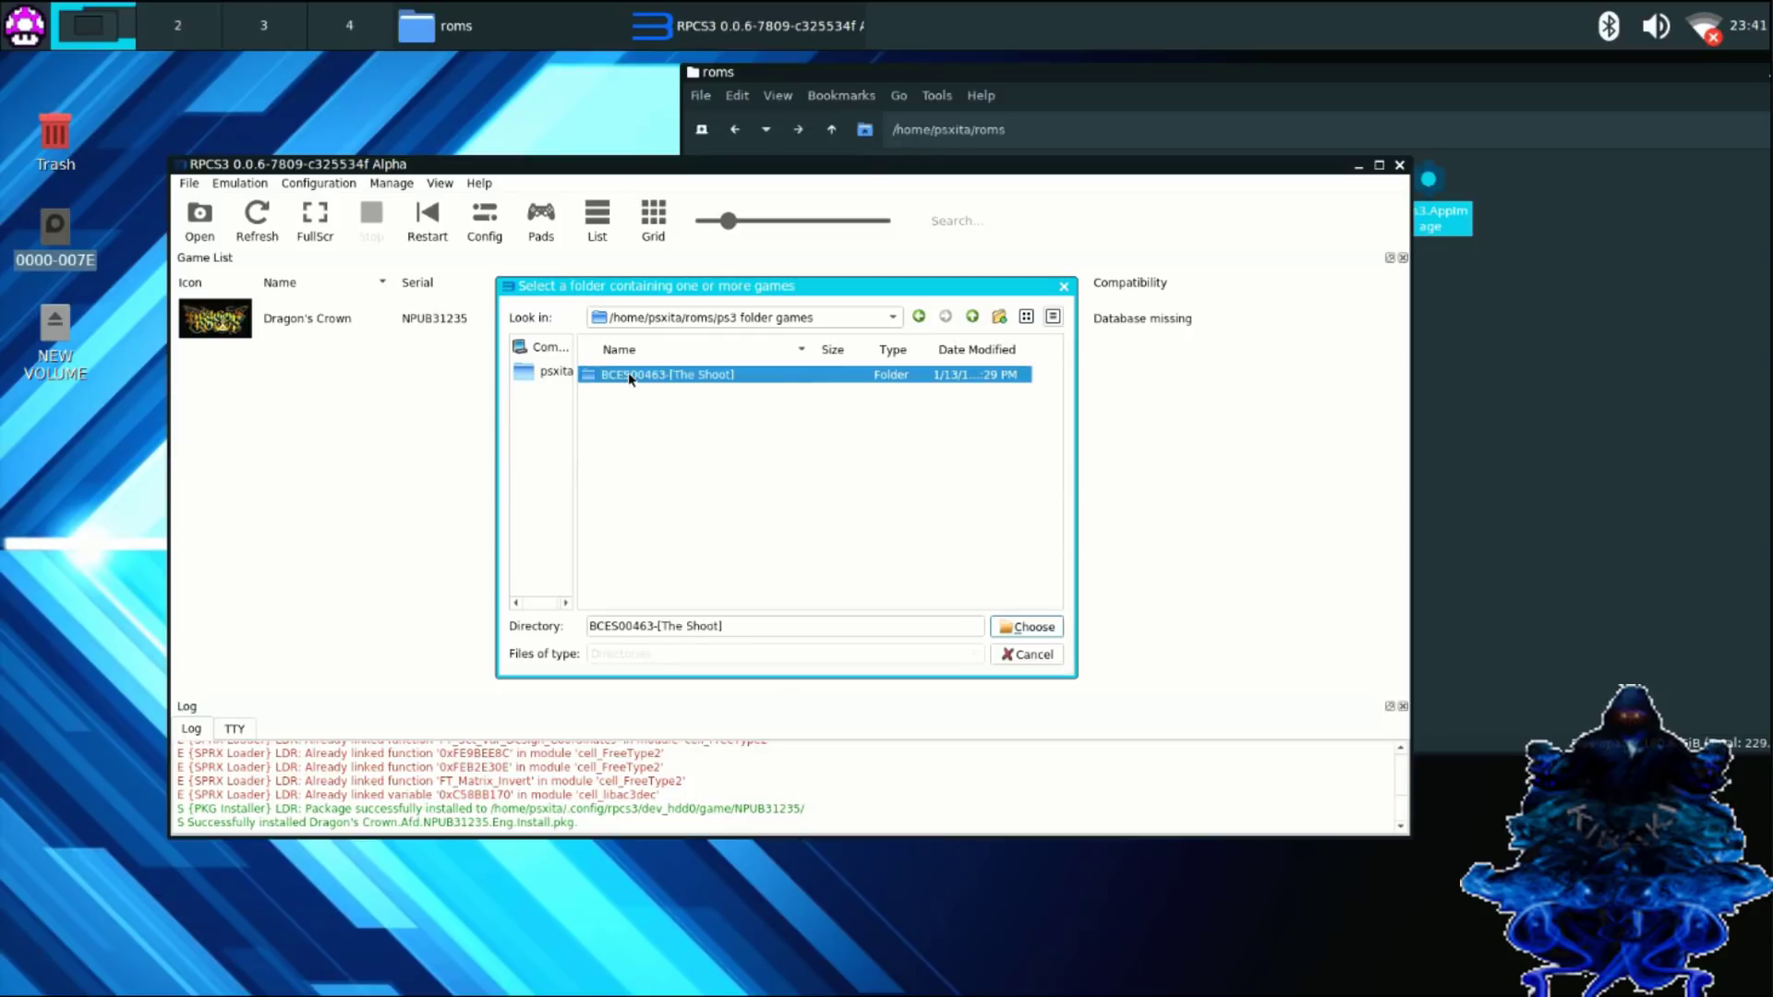
pyautogui.click(1017, 631)
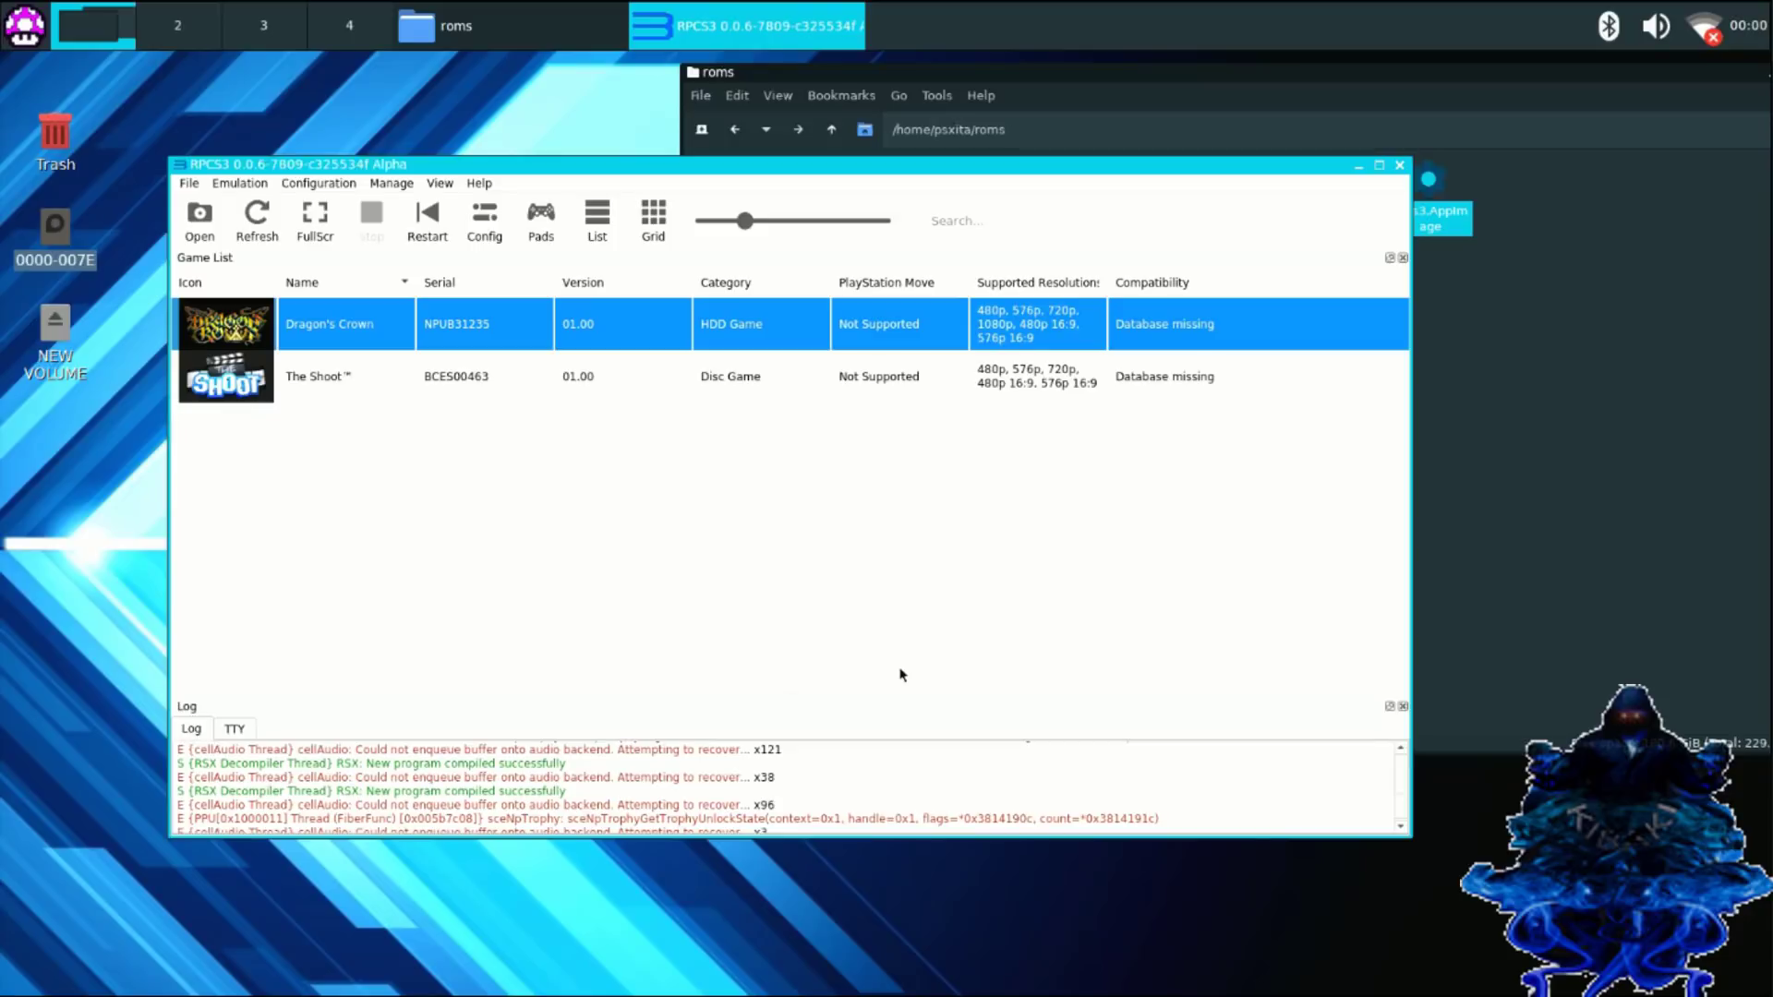
# Set the audio output to PulseAudio in the audio settings and save the configuration.
pyautogui.click(324, 185)
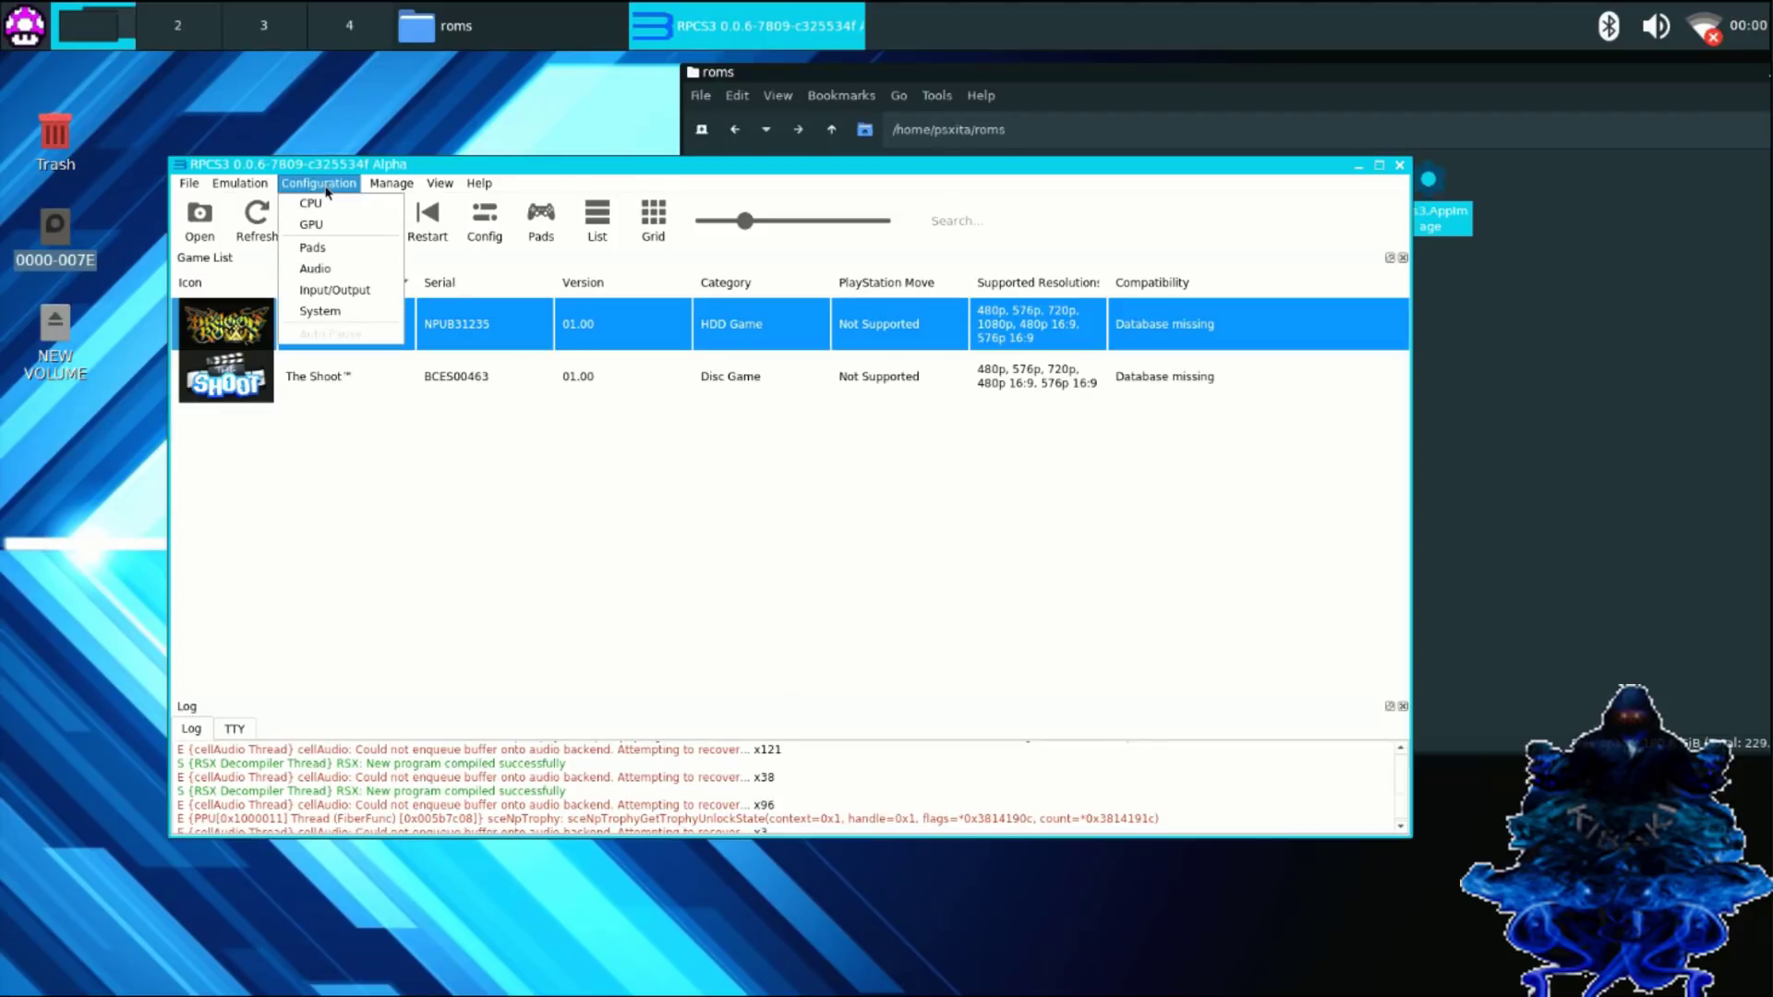
pyautogui.click(317, 269)
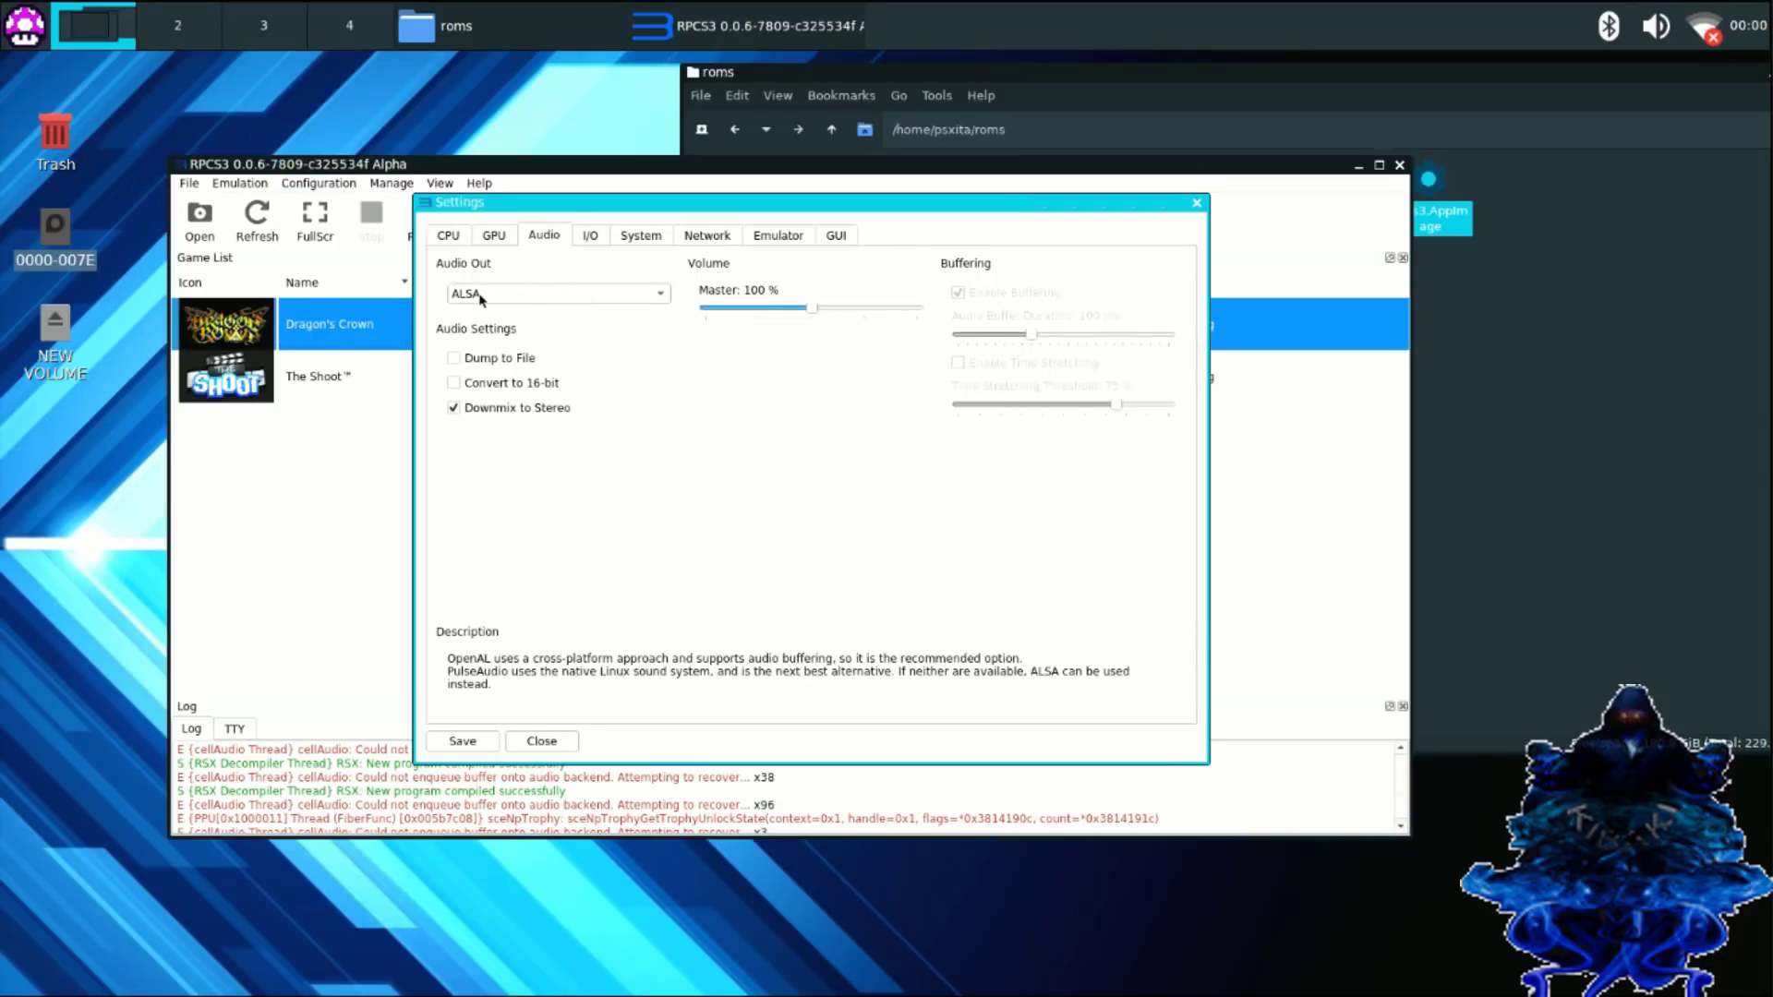
pyautogui.click(489, 296)
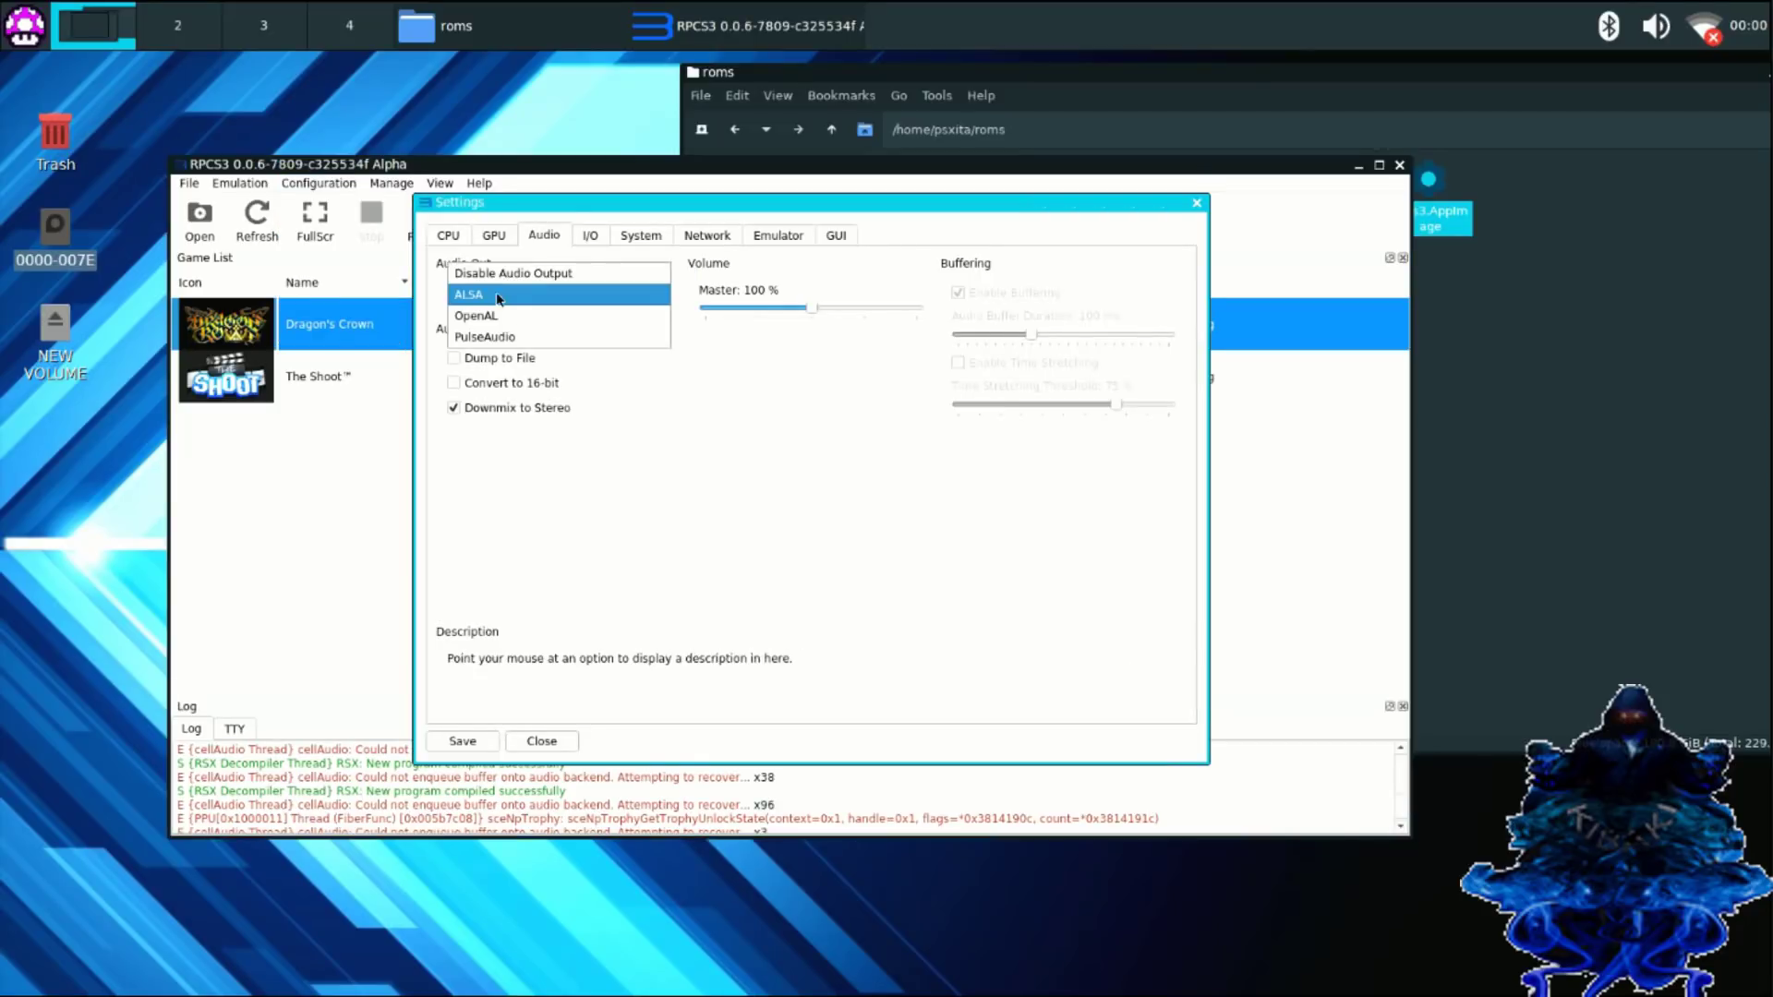
pyautogui.click(524, 339)
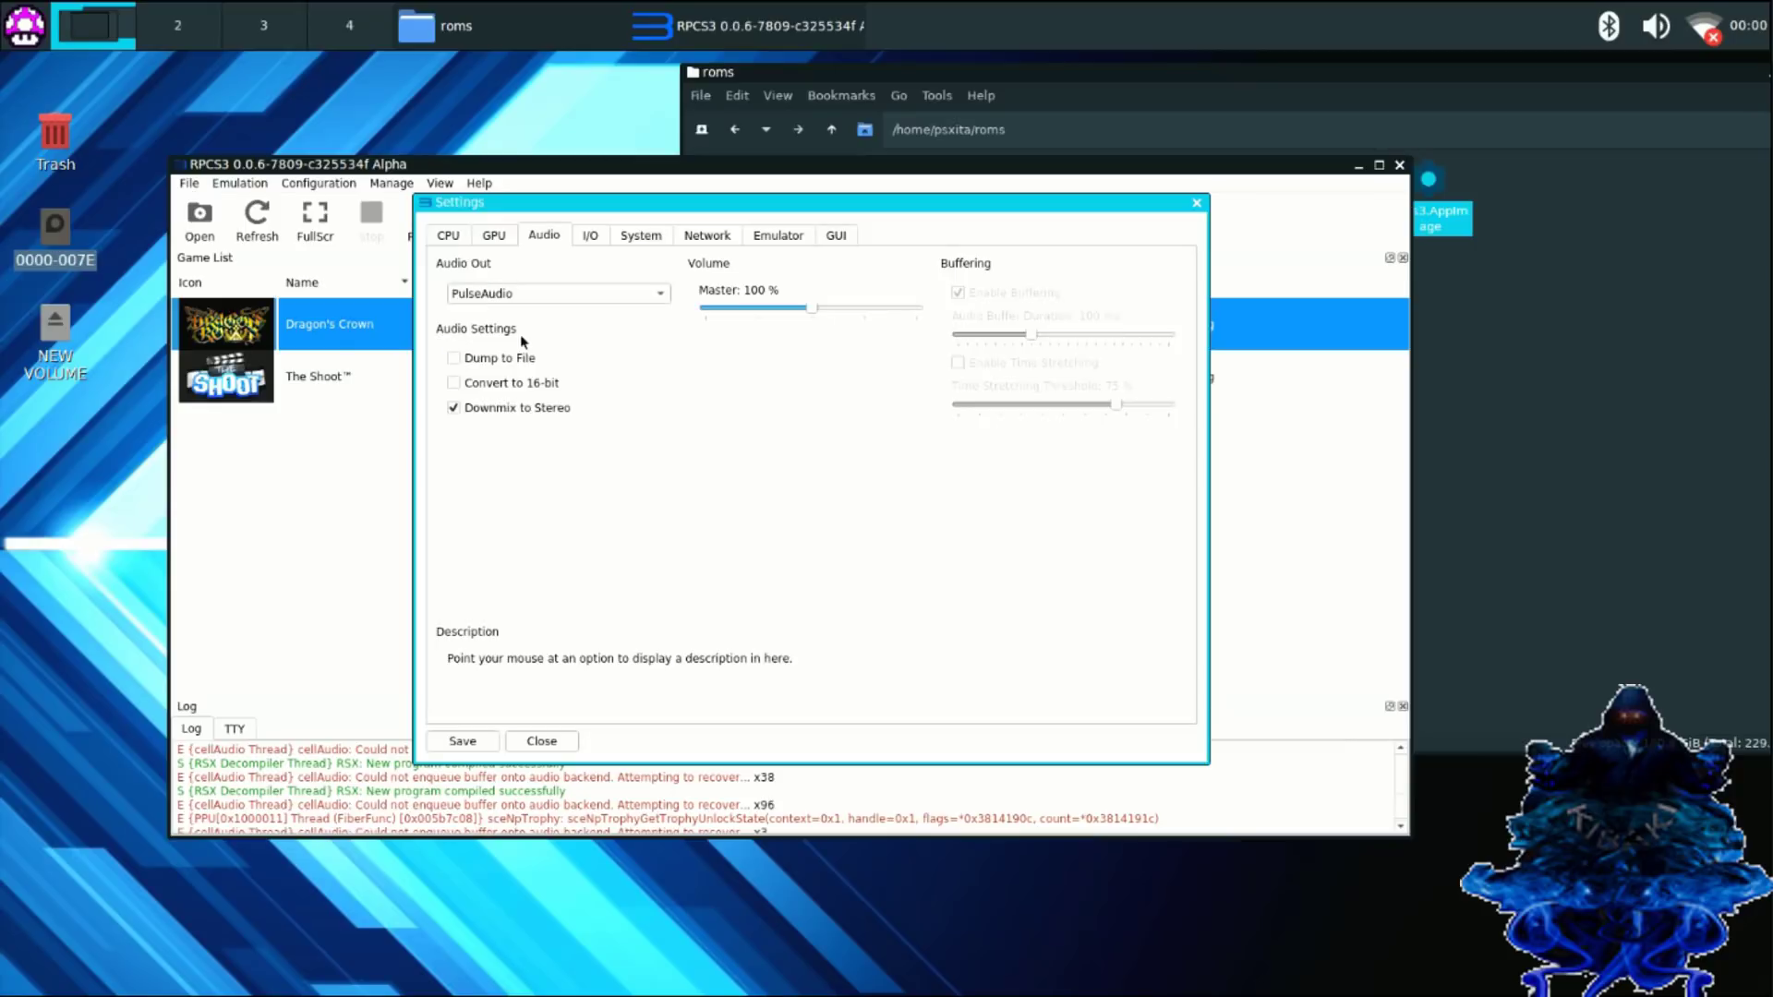
pyautogui.click(463, 742)
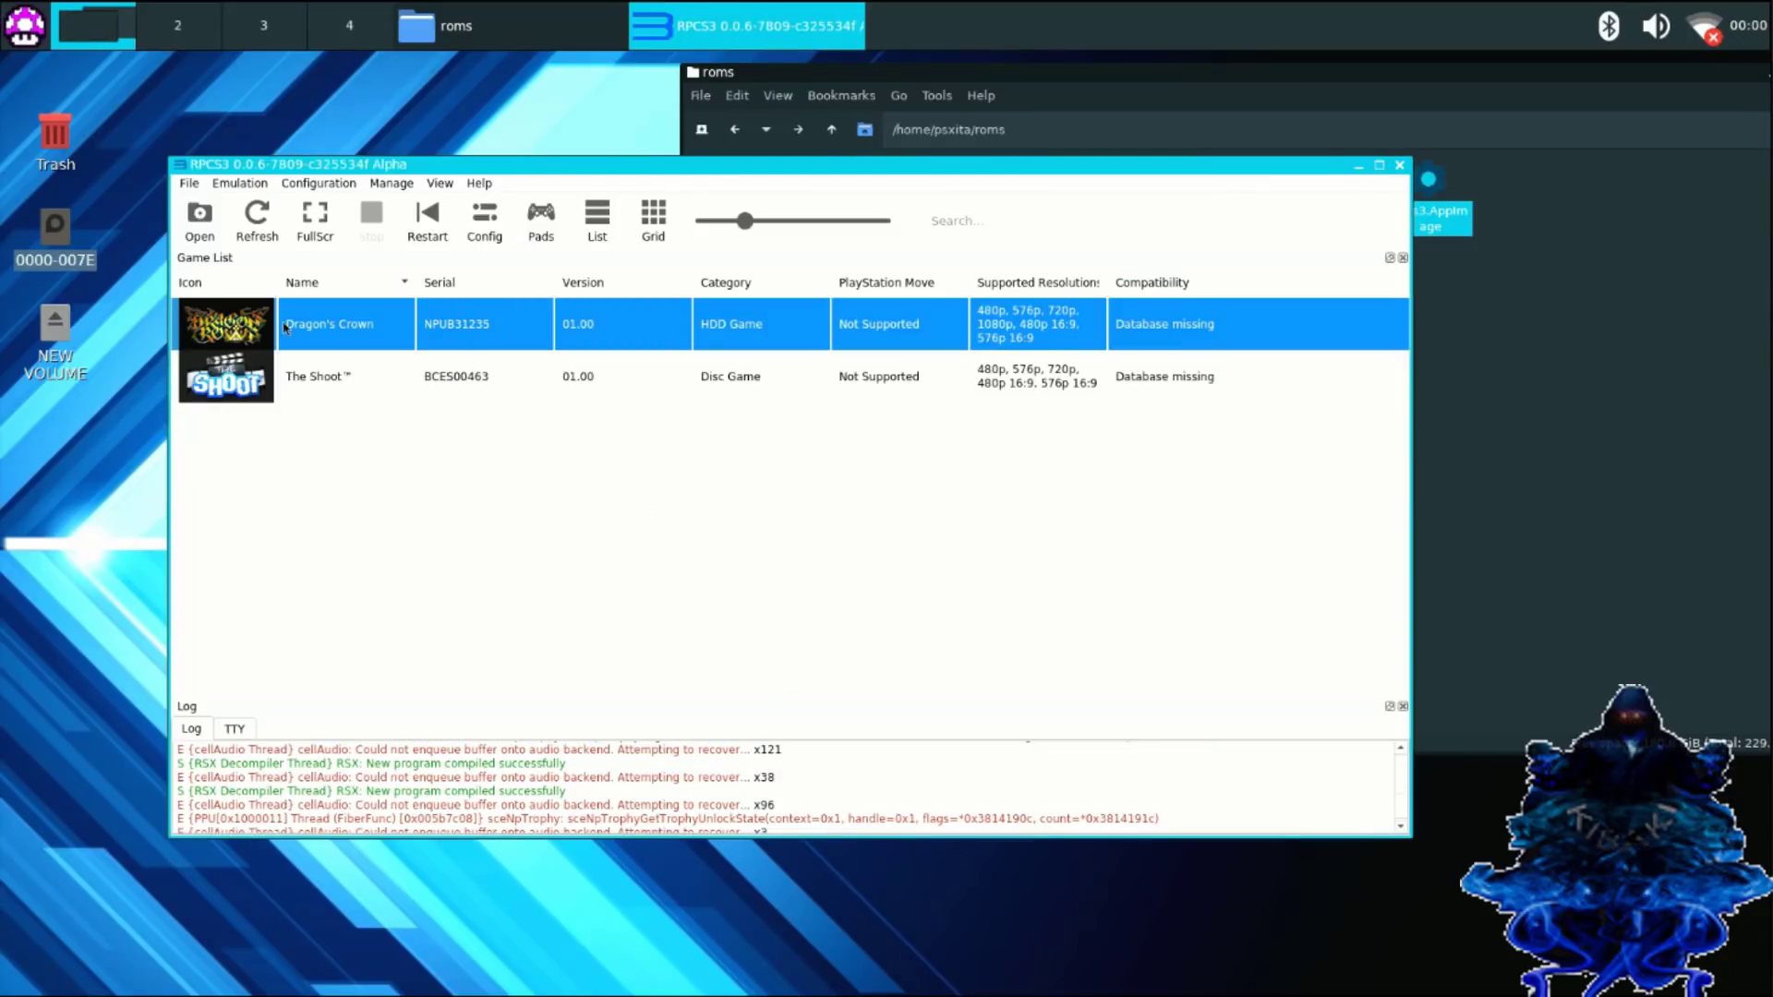
# Boot Dragon's Crown from the game list.
pyautogui.click(329, 458)
pyautogui.click(349, 330)
pyautogui.click(422, 231)
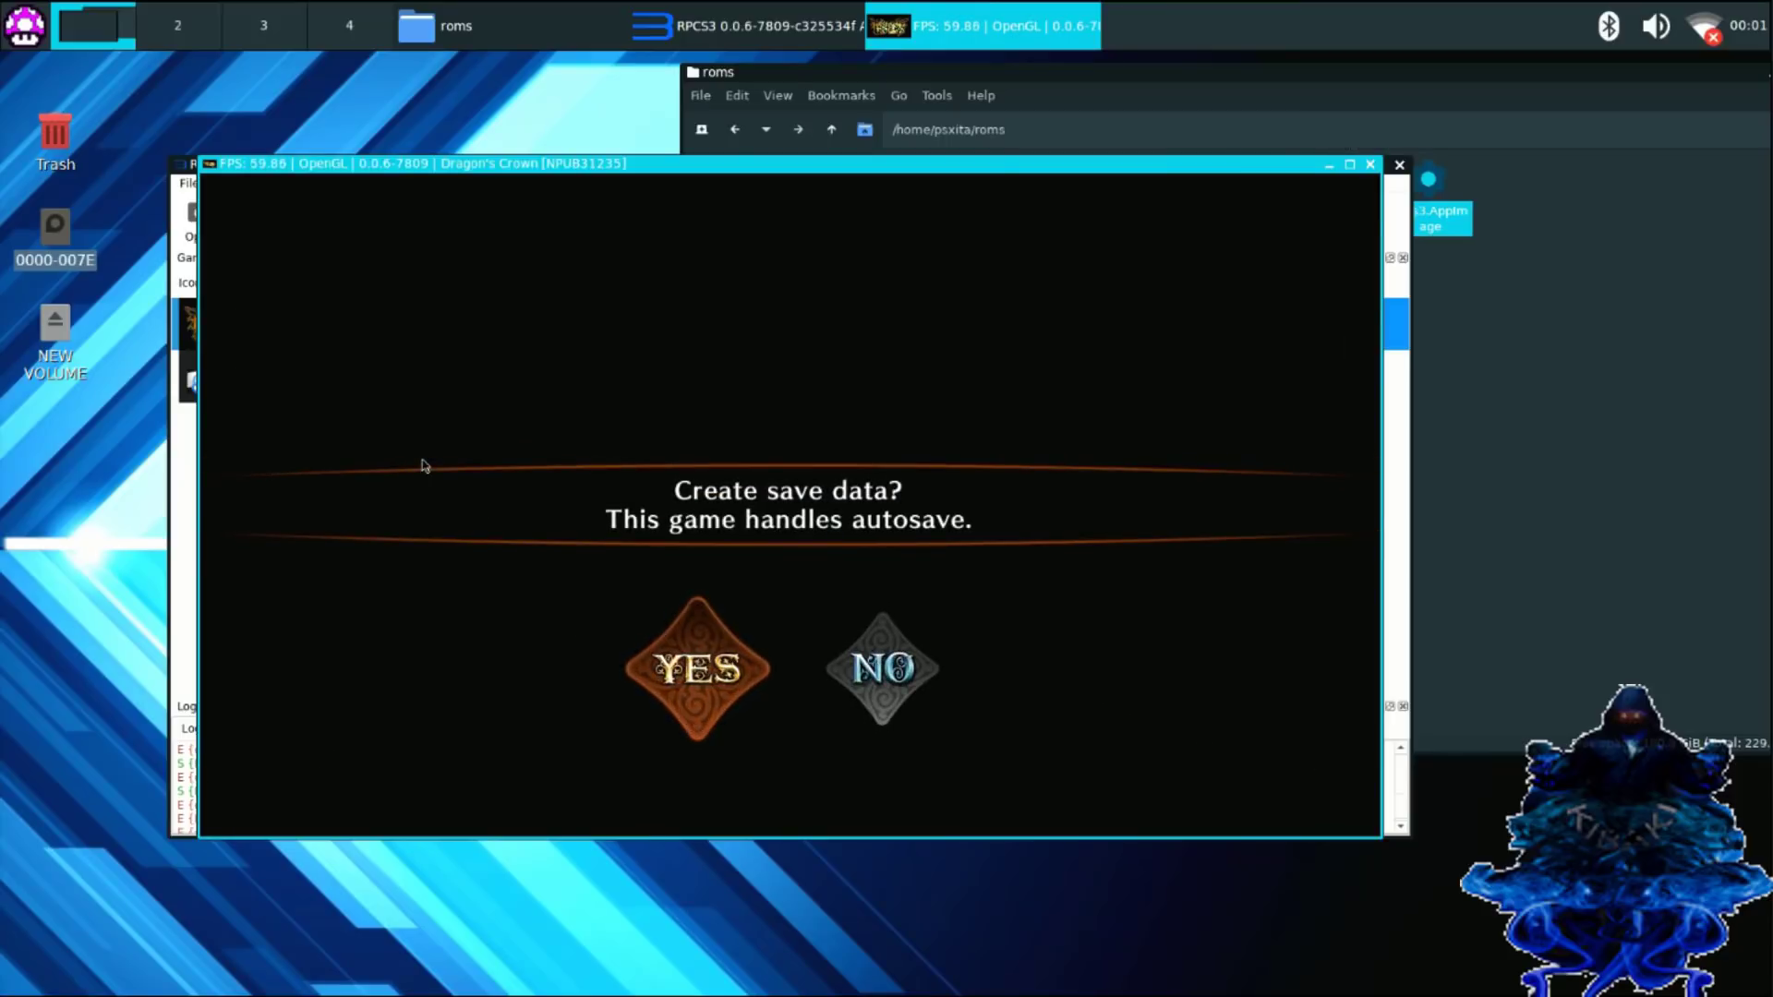
# Try the controls on the autosave prompt and choose Yes to create save data.
pyautogui.press('Right')
pyautogui.press('Left')
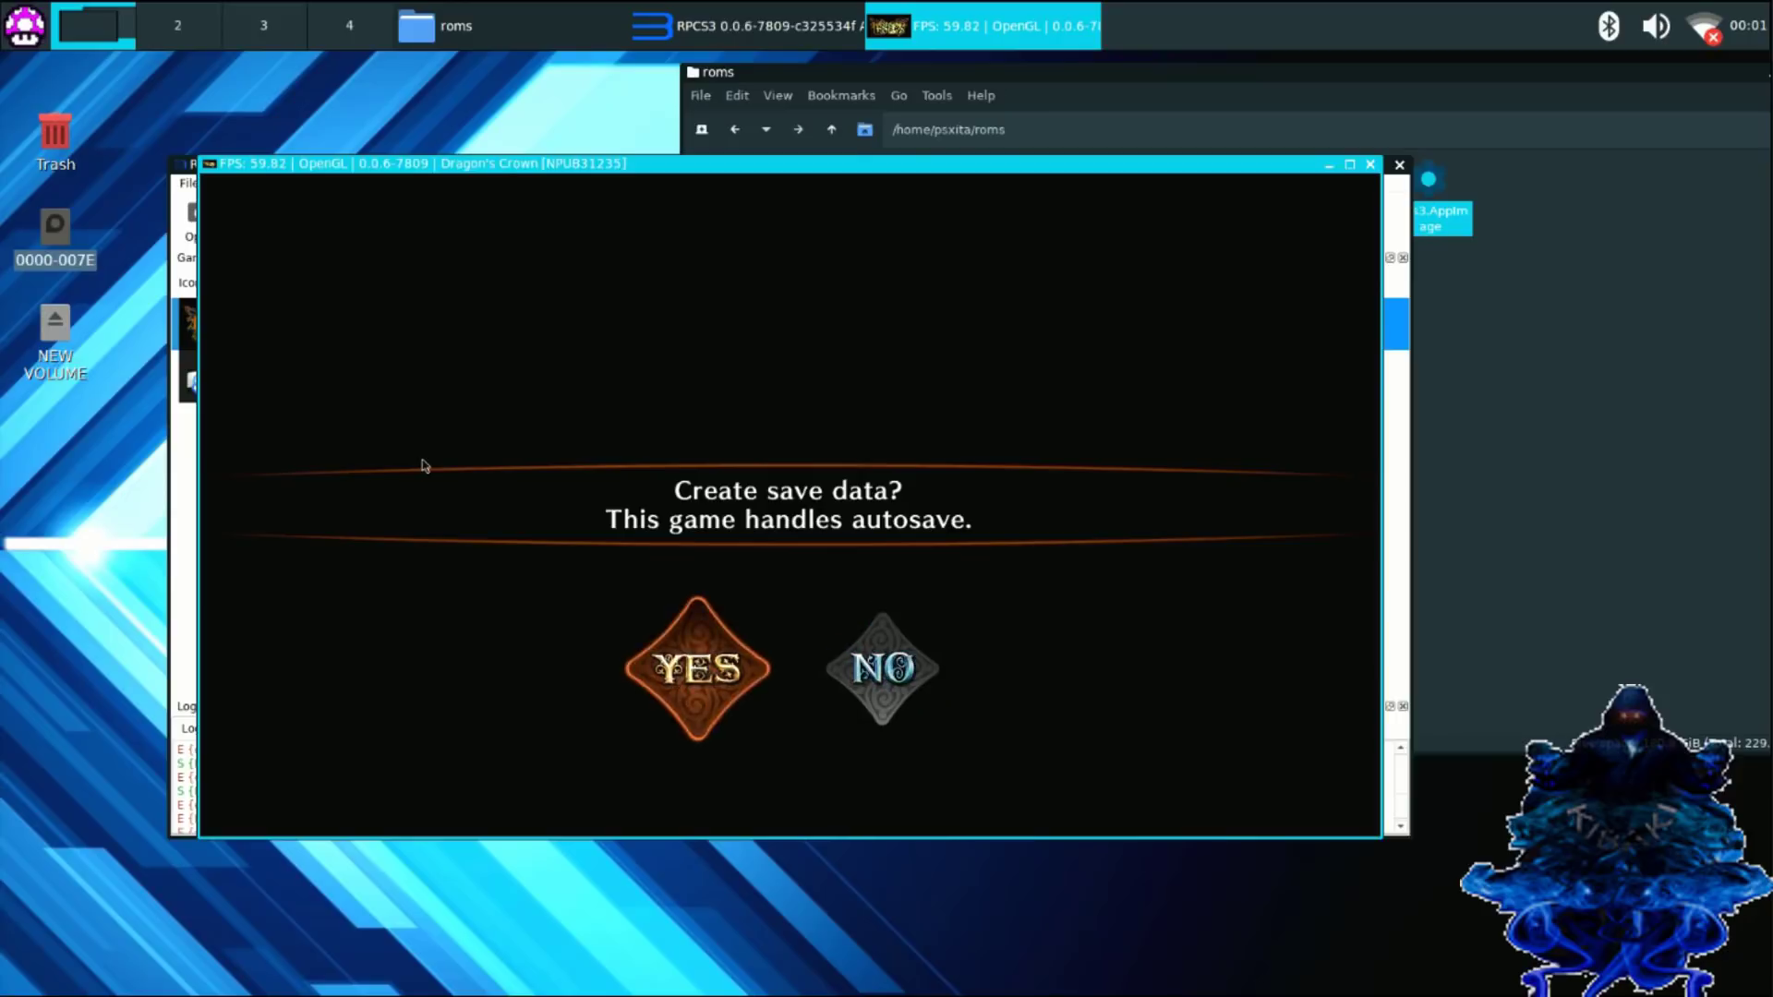
pyautogui.press('Right')
pyautogui.press('Left')
pyautogui.press('Right')
pyautogui.press('Left')
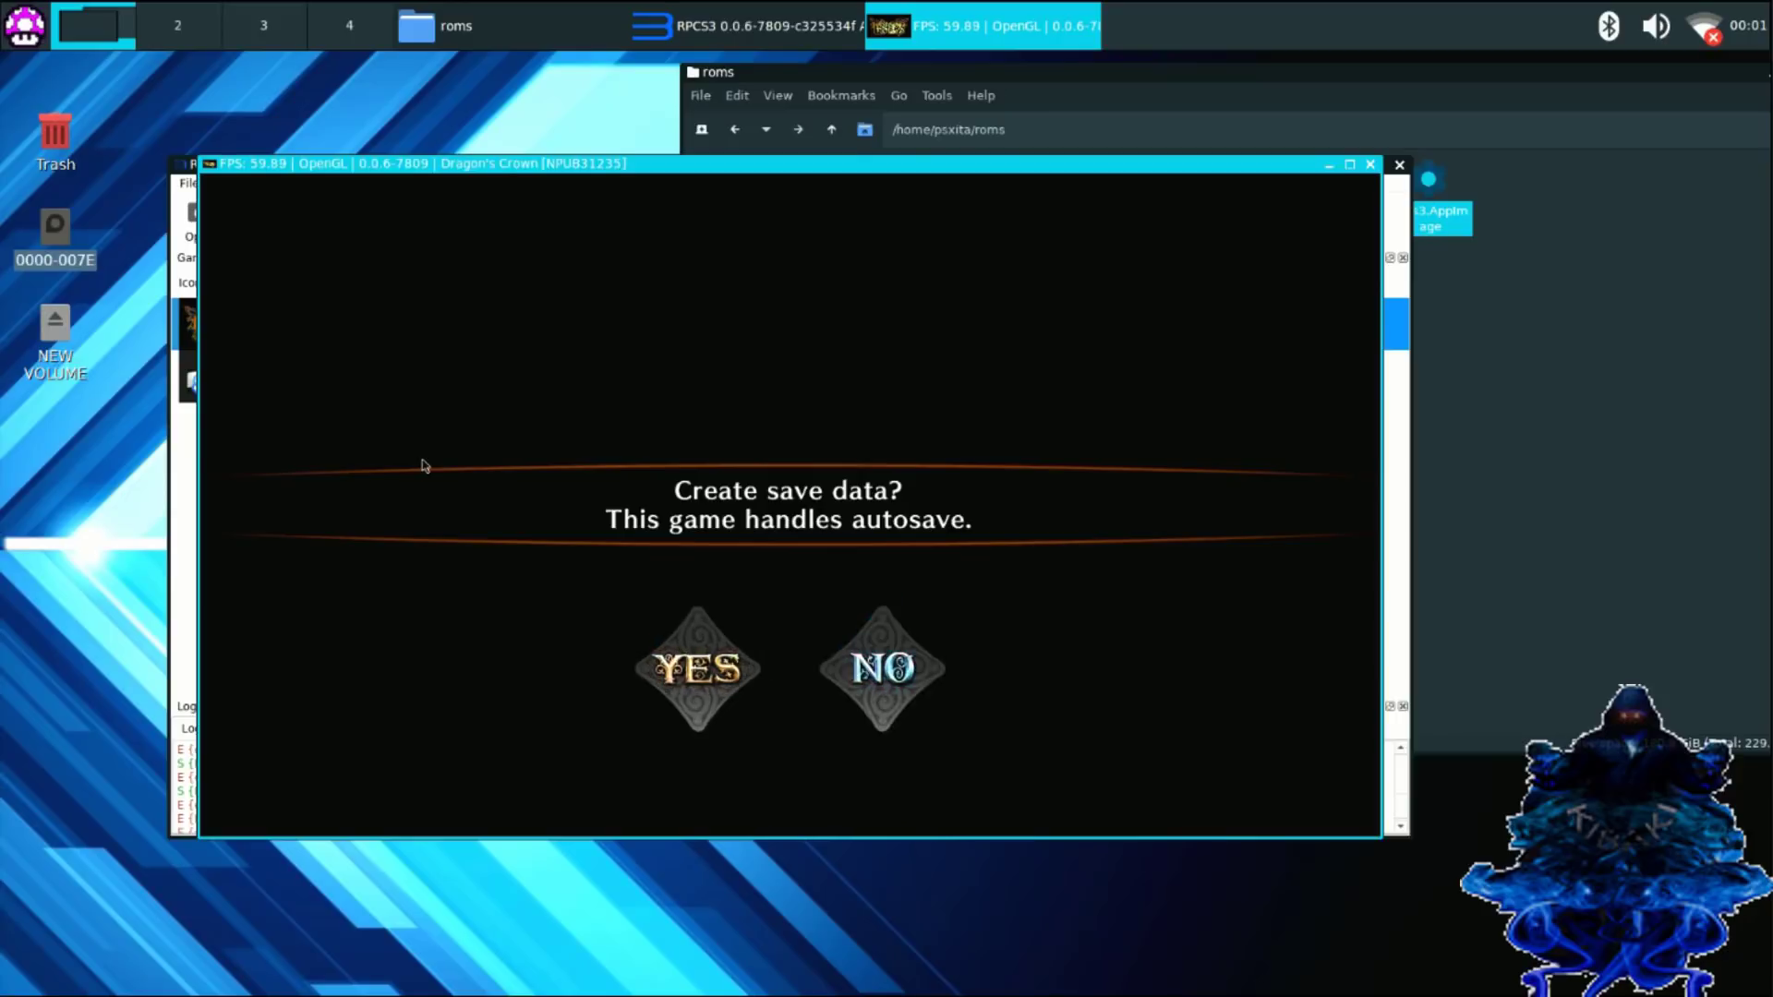
pyautogui.press('Right')
pyautogui.press('Left')
pyautogui.press('x')
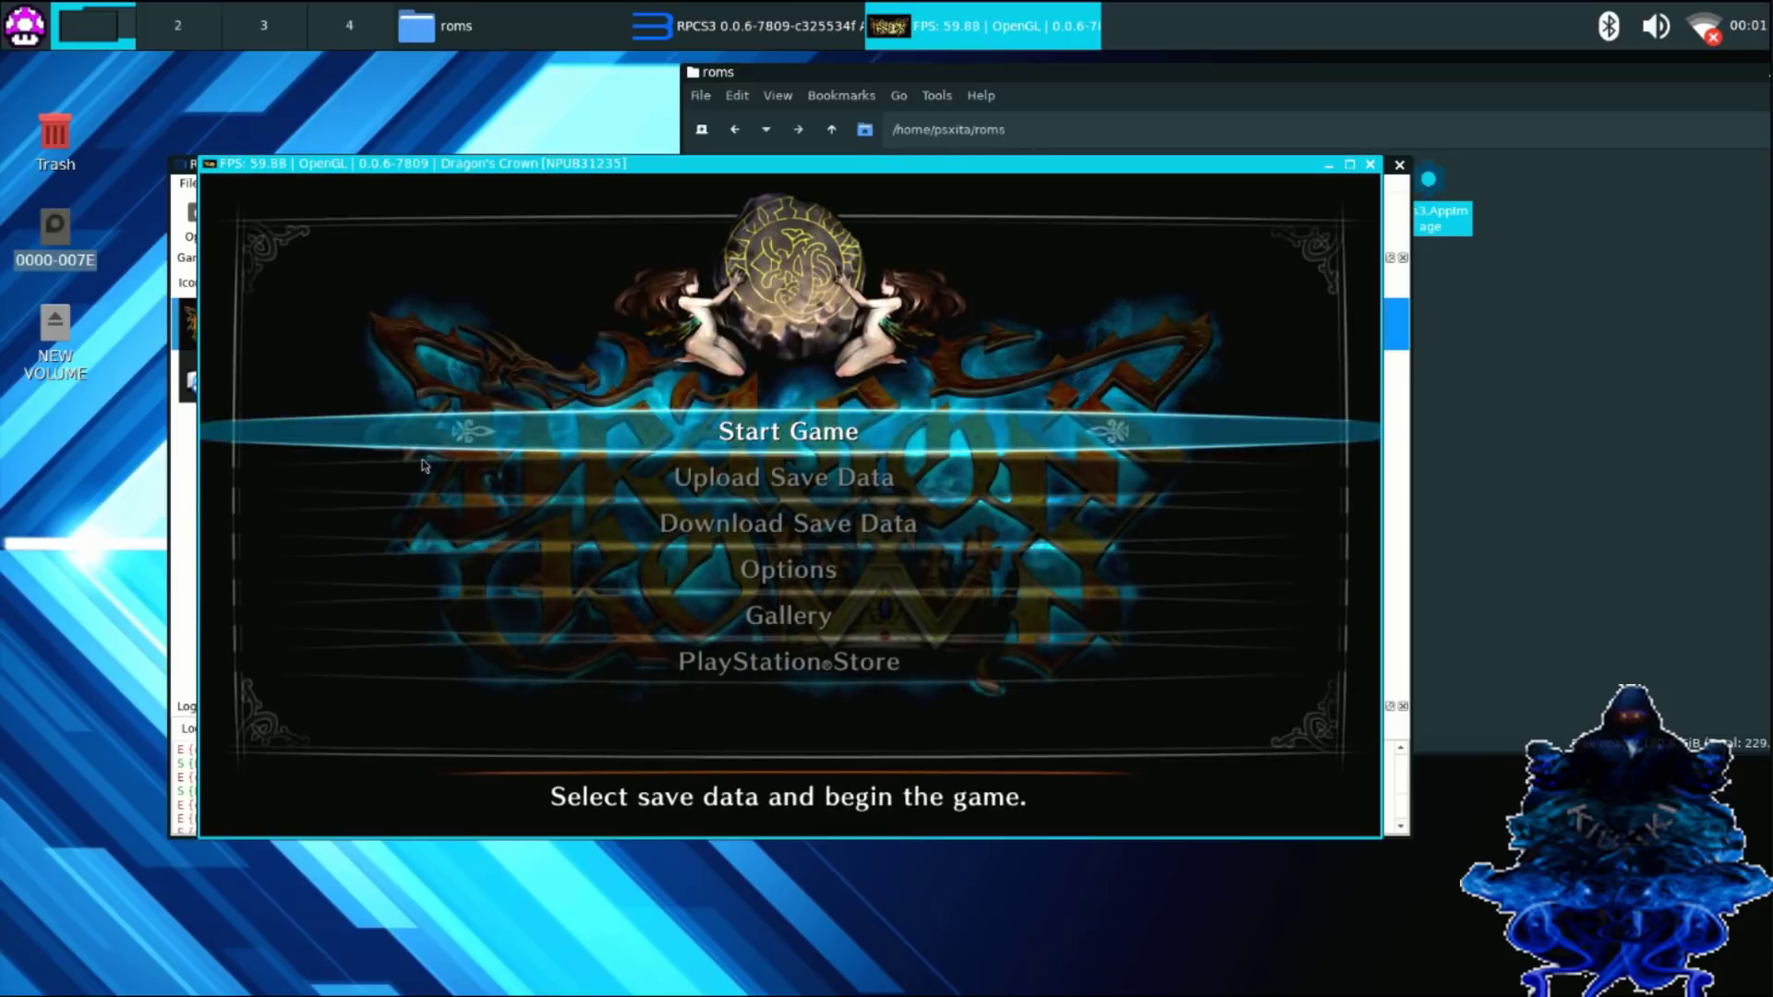
# Start a game in the Data 1 save slot.
pyautogui.press('Down')
pyautogui.press('Up')
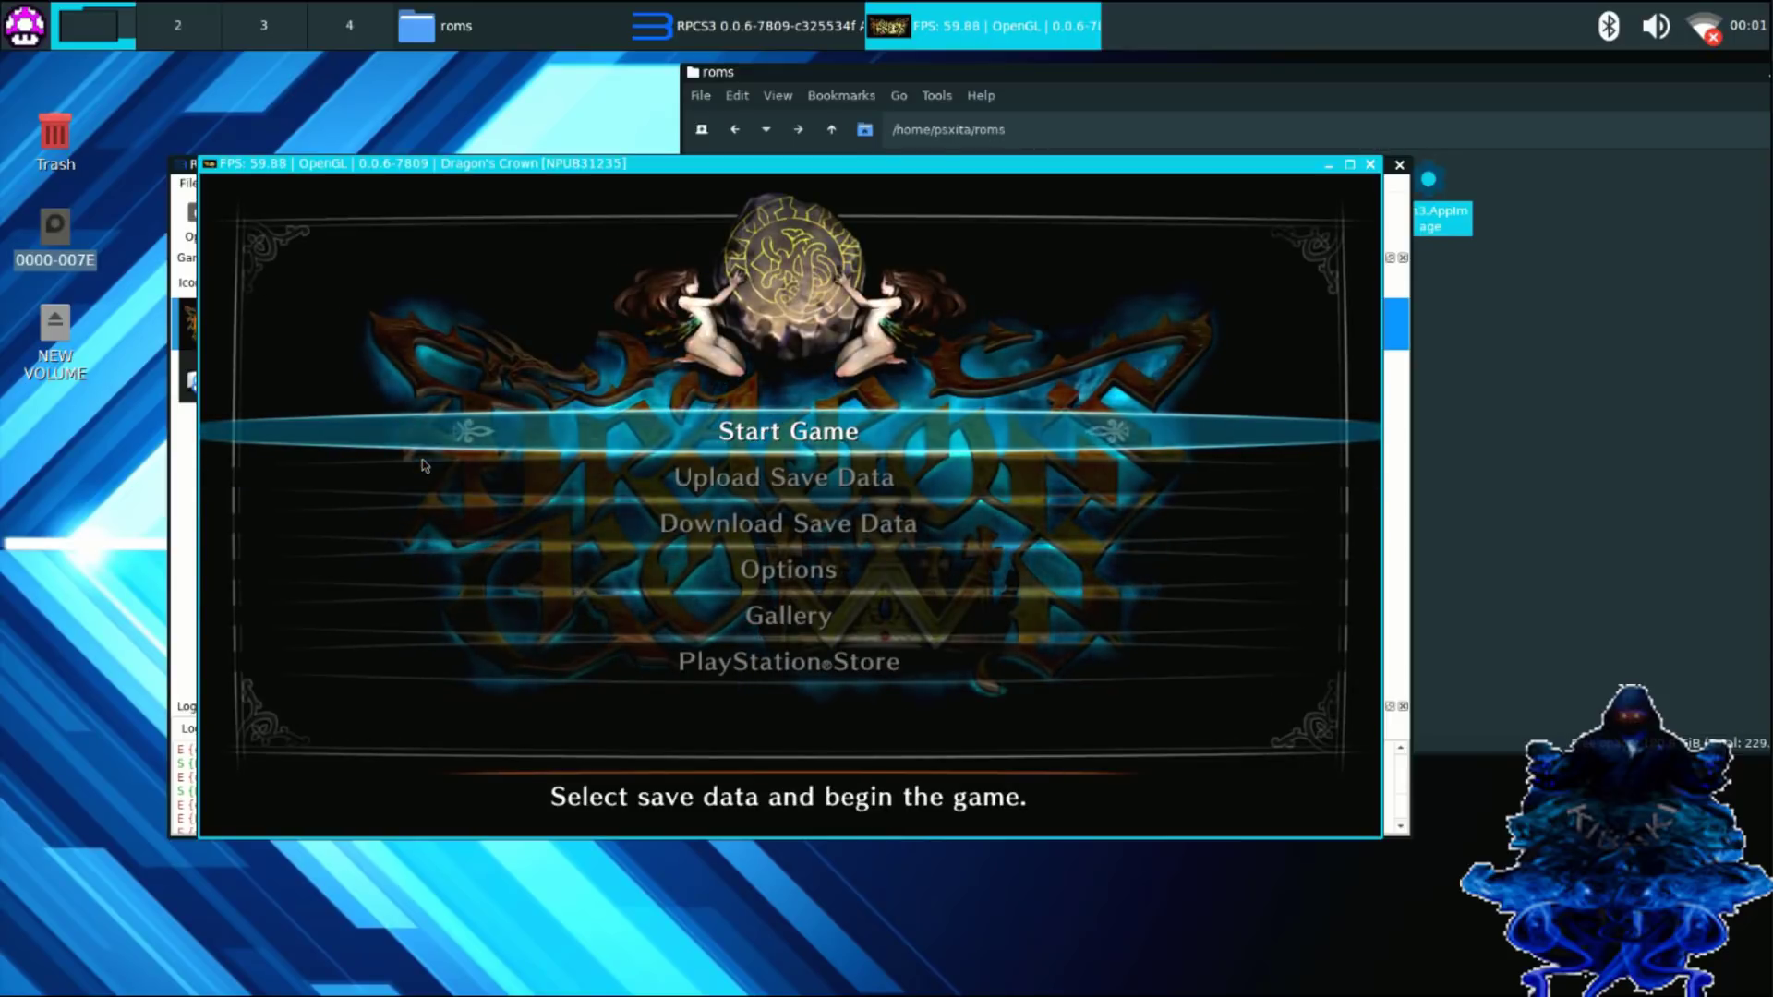
pyautogui.press('x')
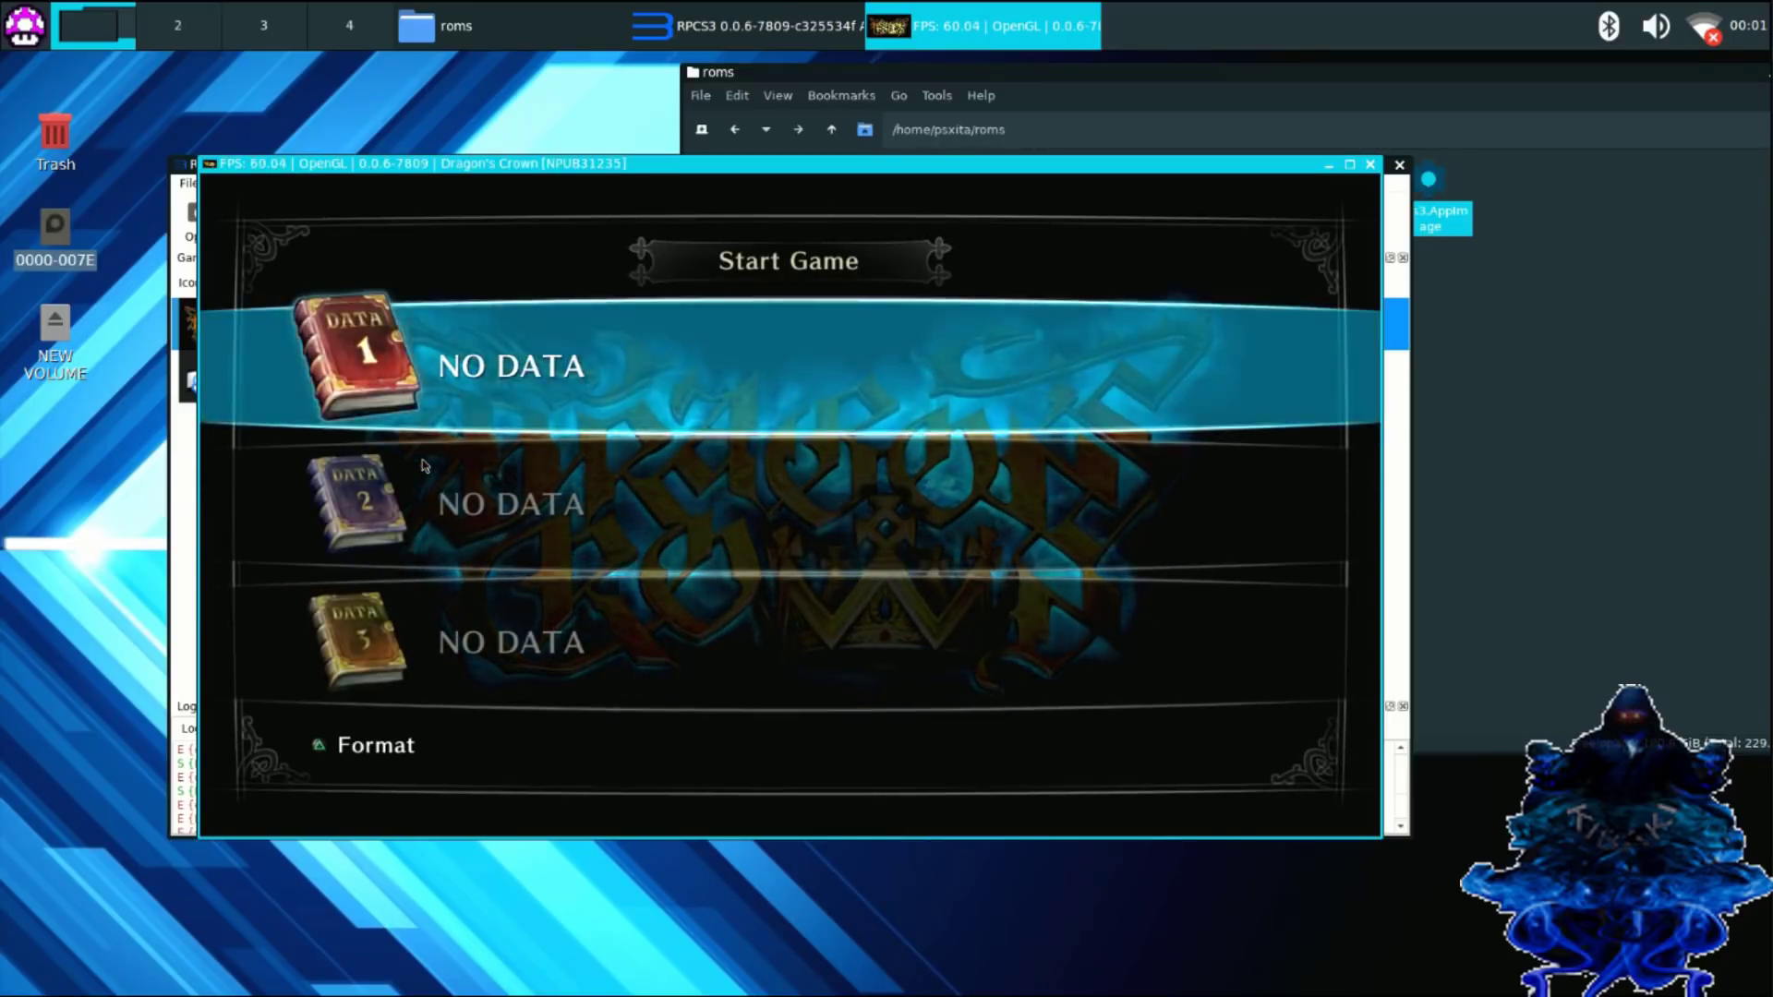
pyautogui.press('Down')
pyautogui.press('Up')
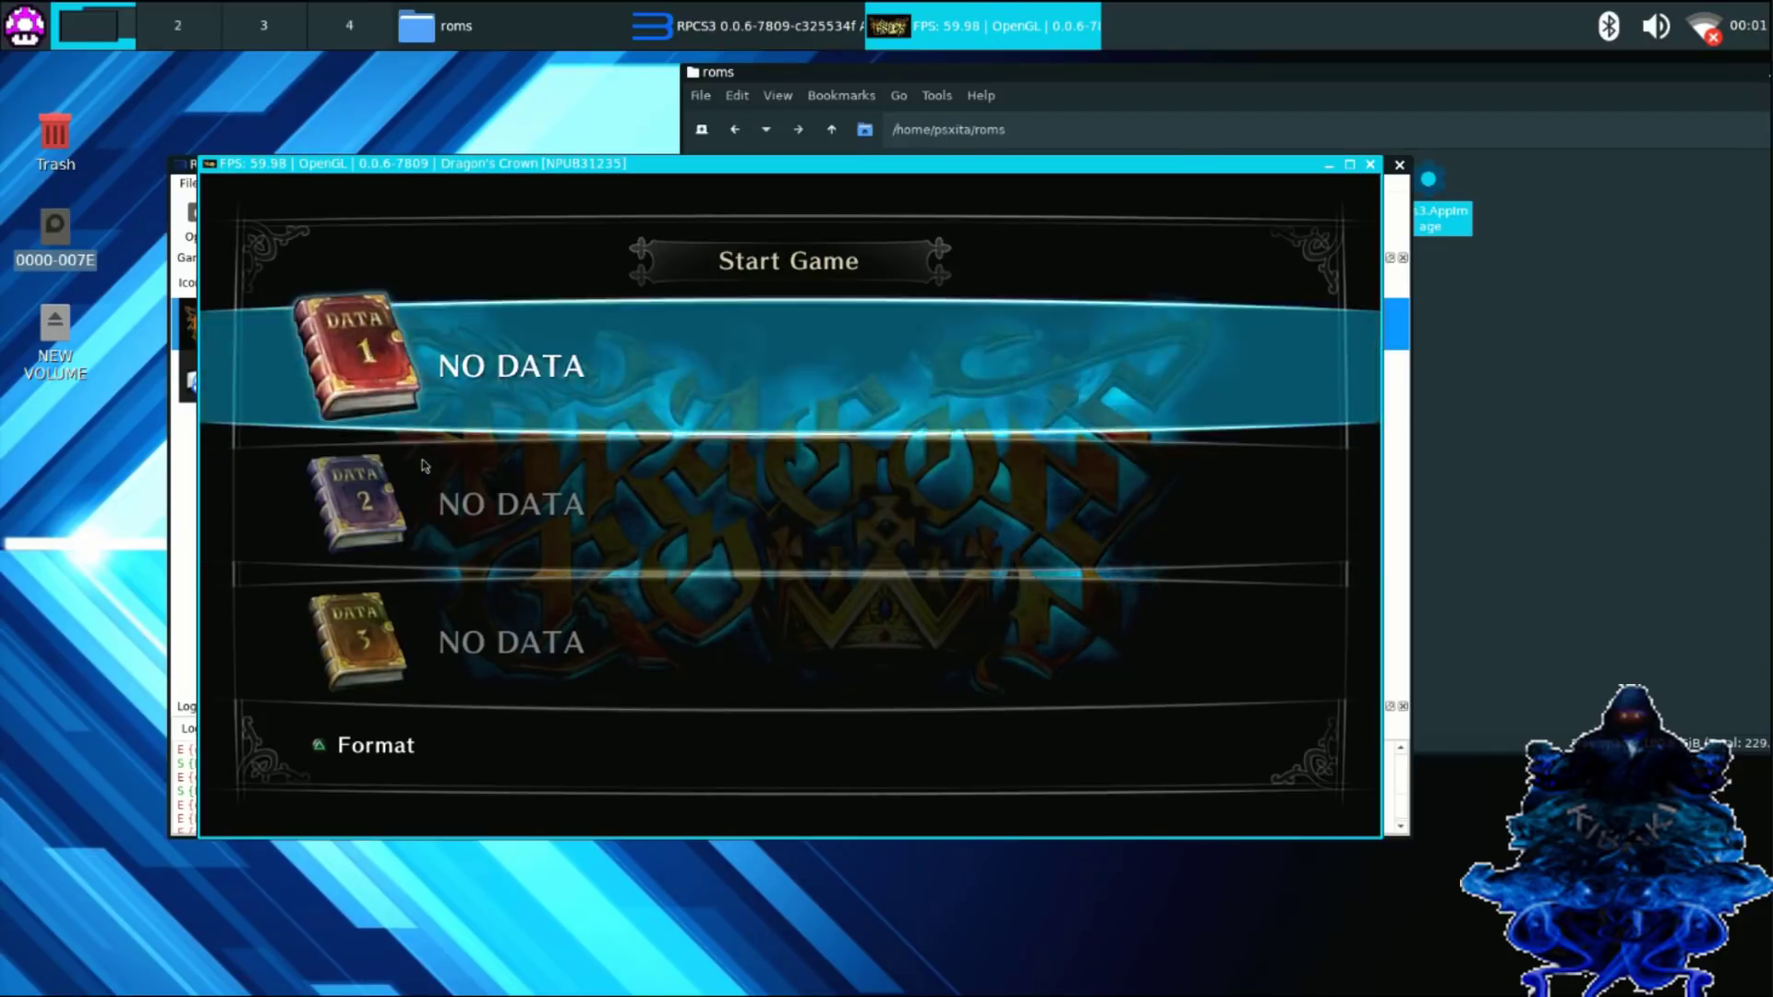
pyautogui.press('x')
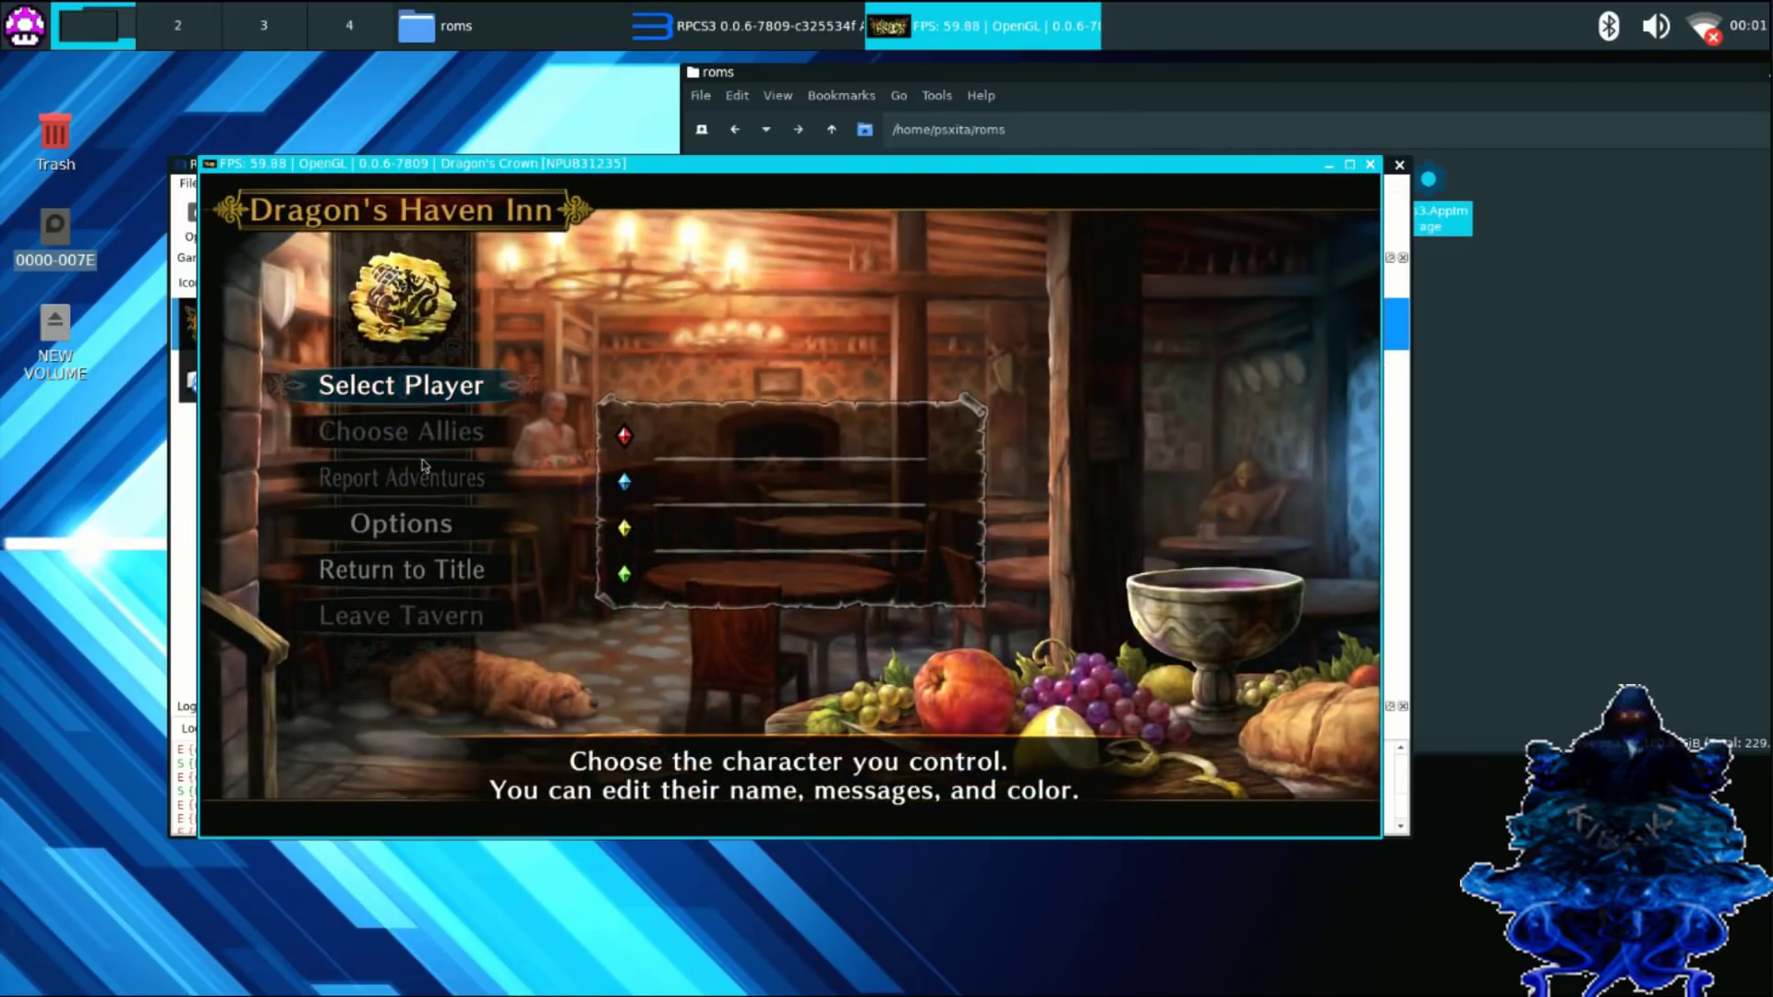
# Browse the playable characters under Select Player's Create new option, and exit Dragon's Crown.
pyautogui.press('x')
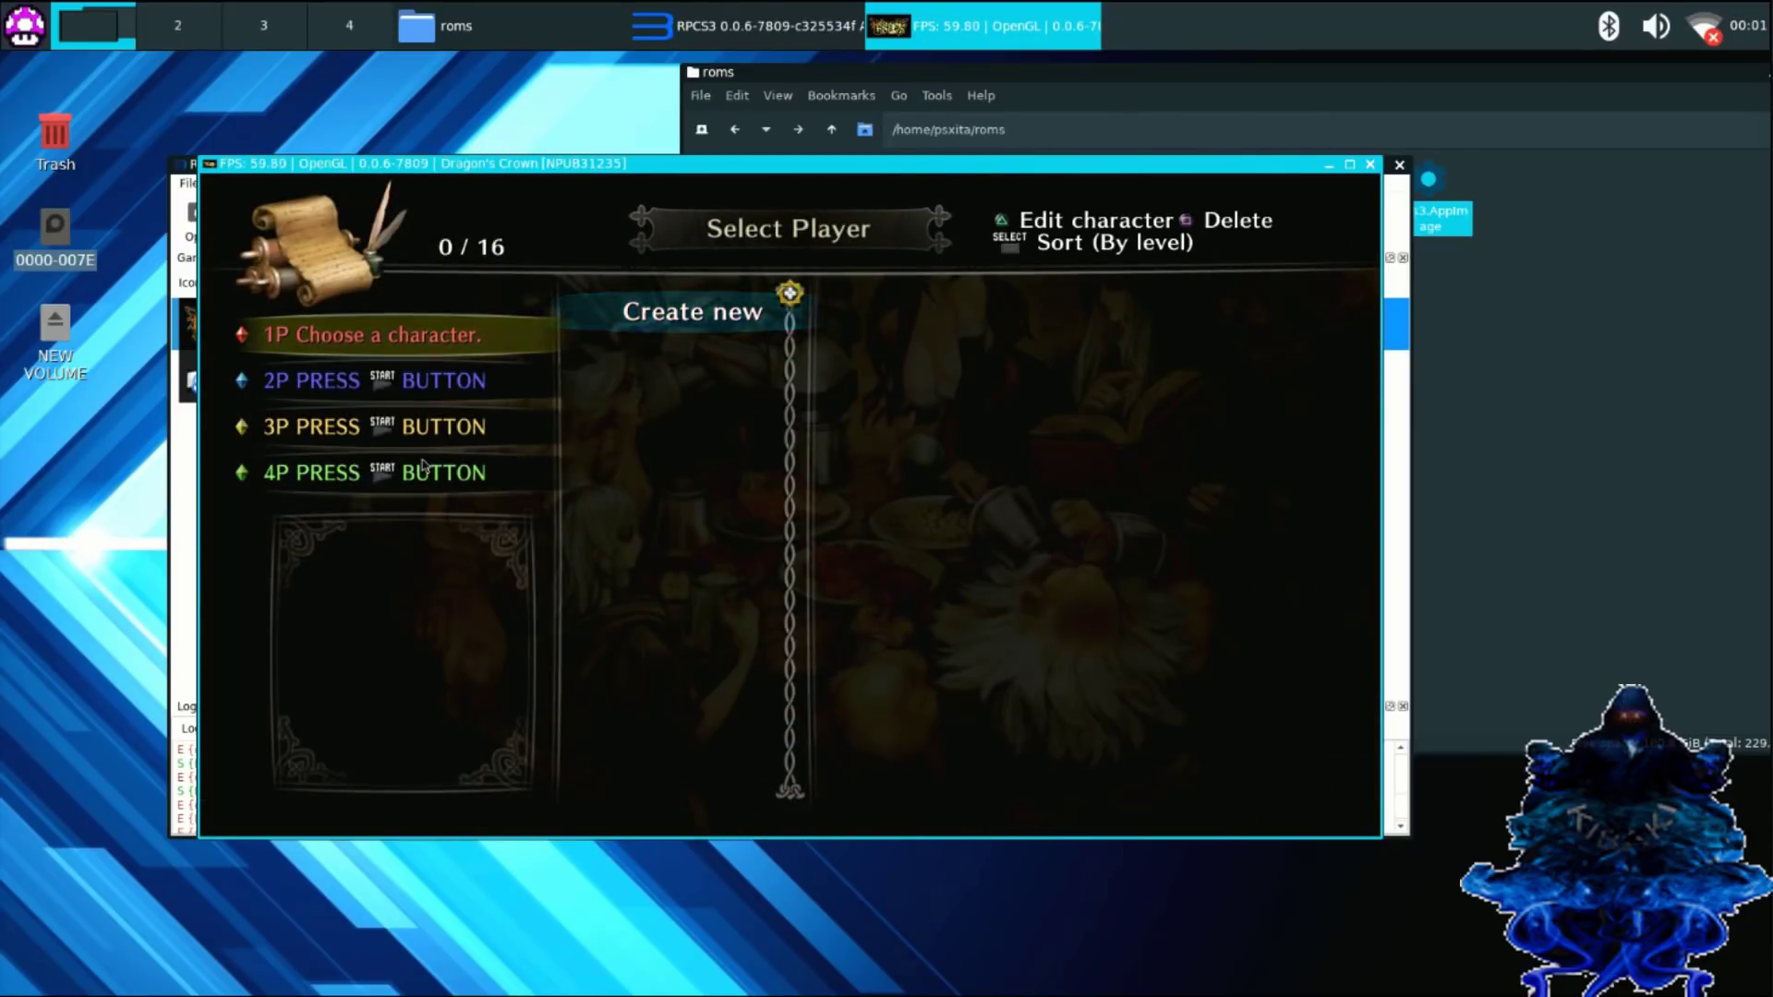
pyautogui.press('x')
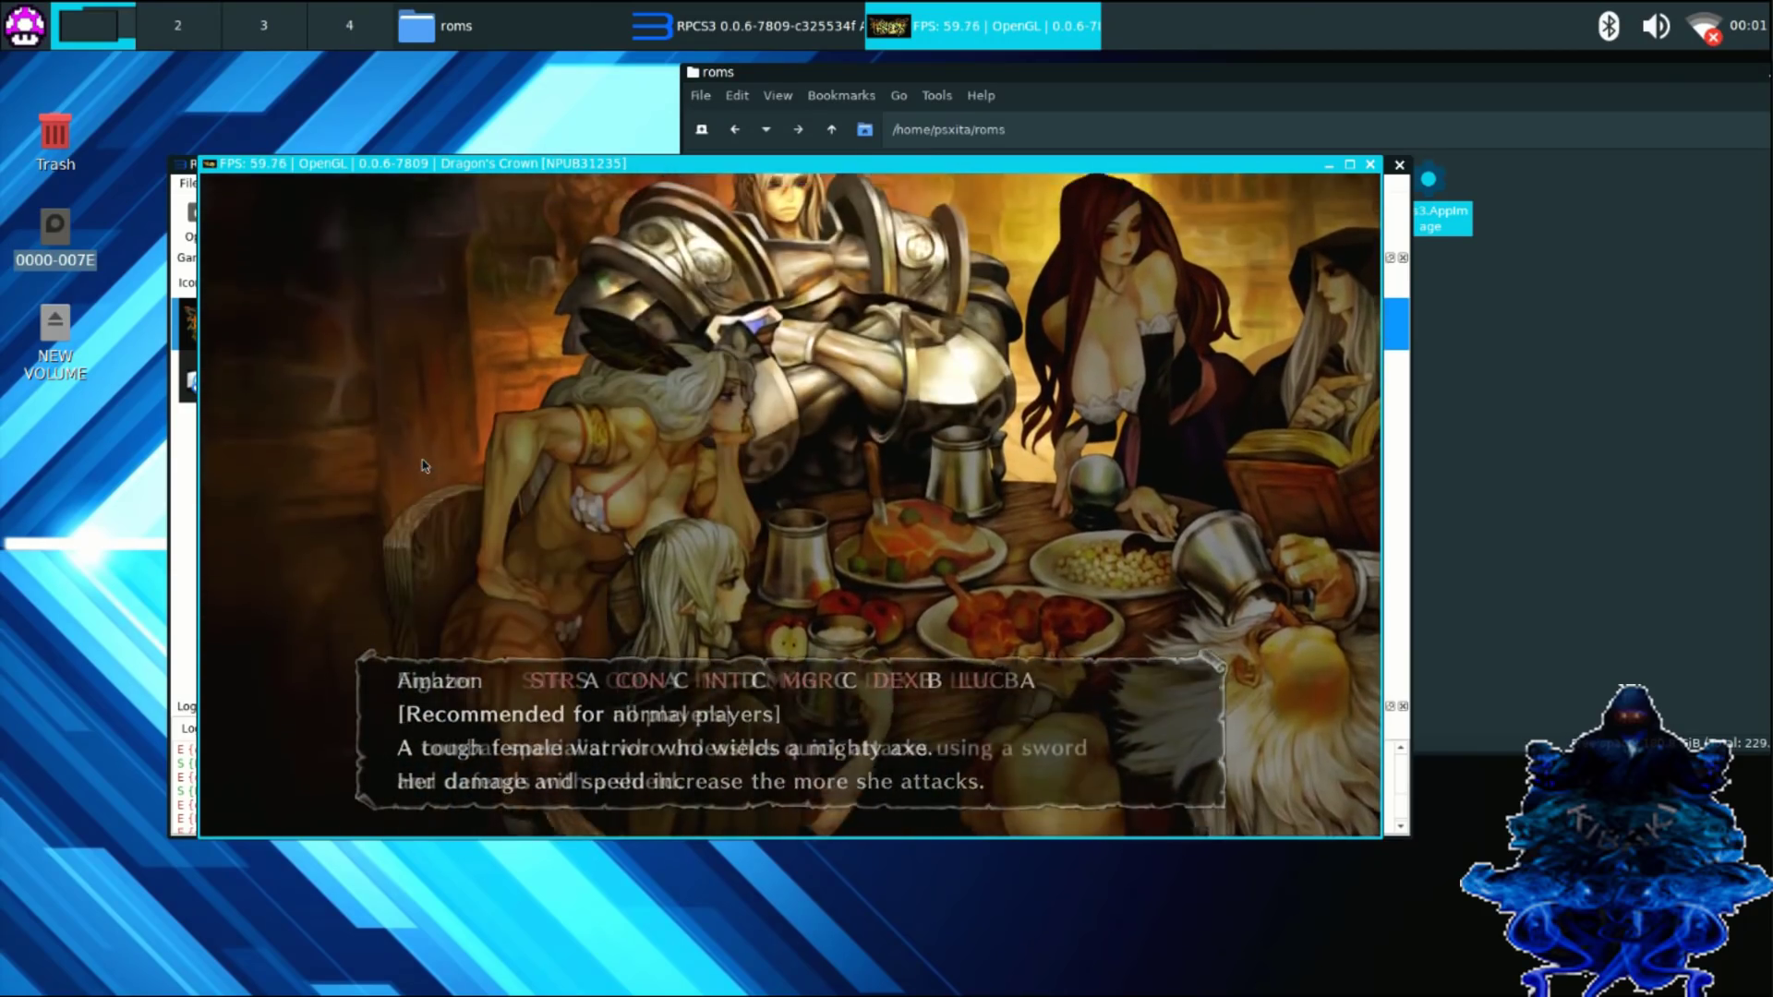
pyautogui.press('Left')
pyautogui.press('Right')
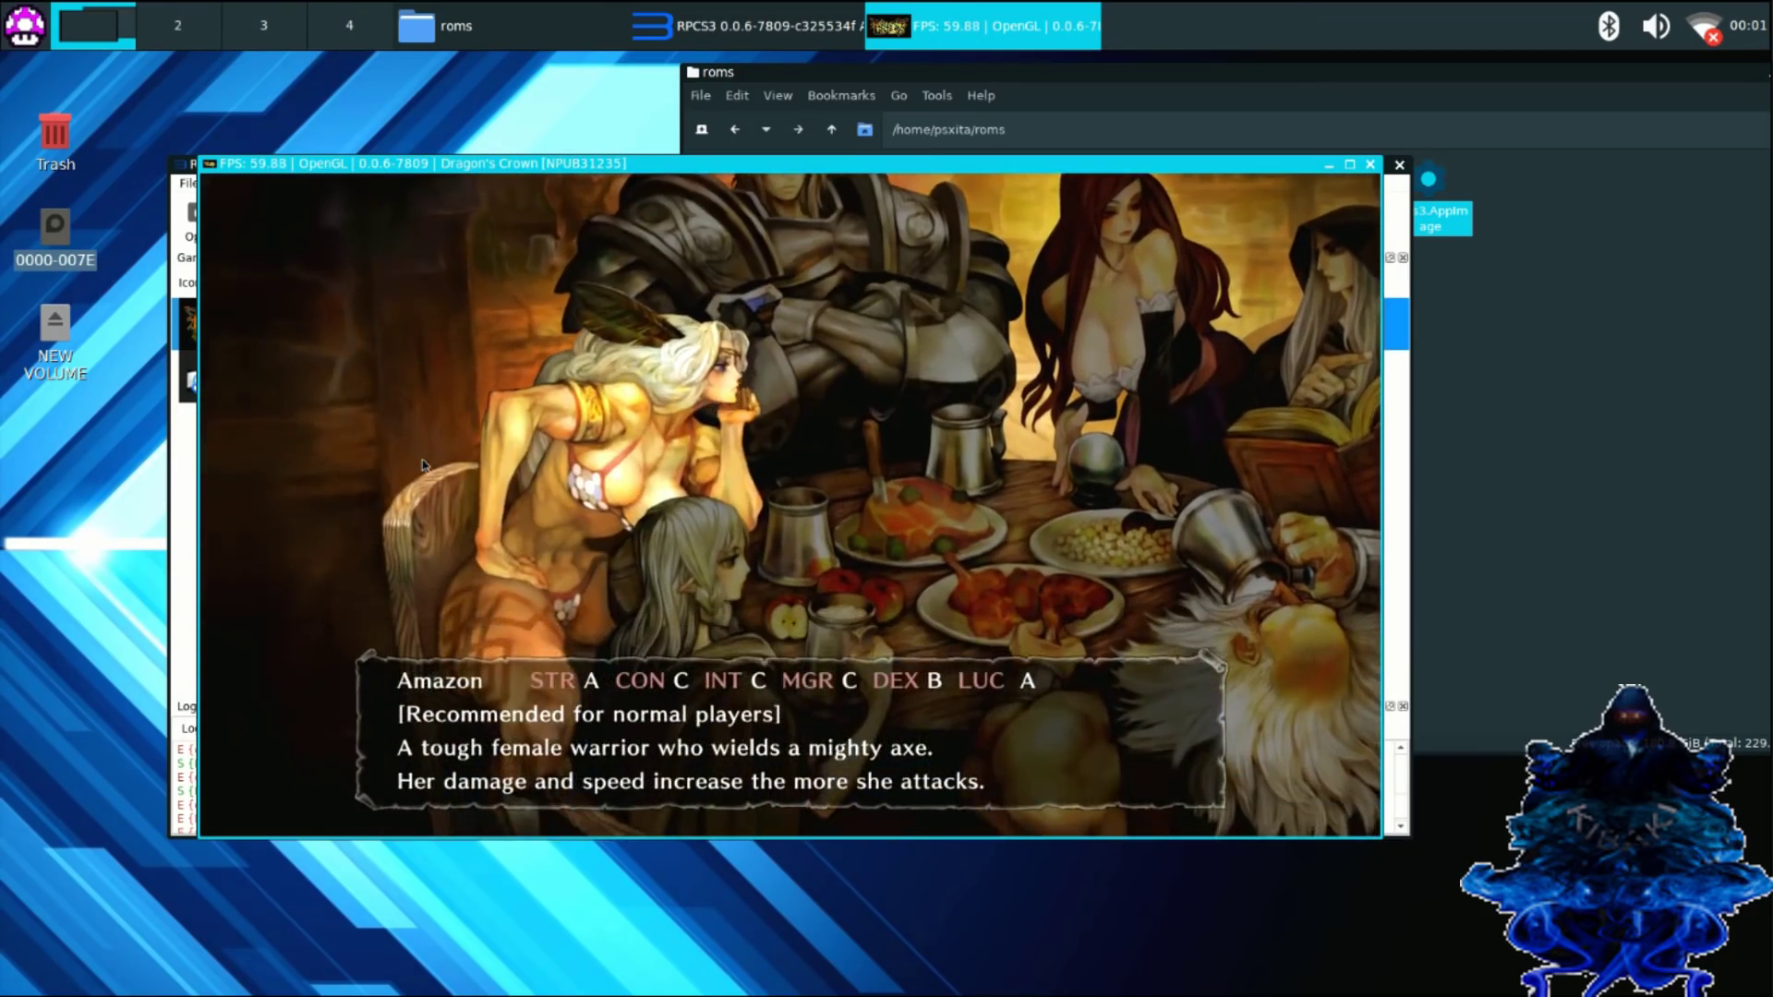
pyautogui.press('Right')
pyautogui.press('Right')
pyautogui.press('Right')
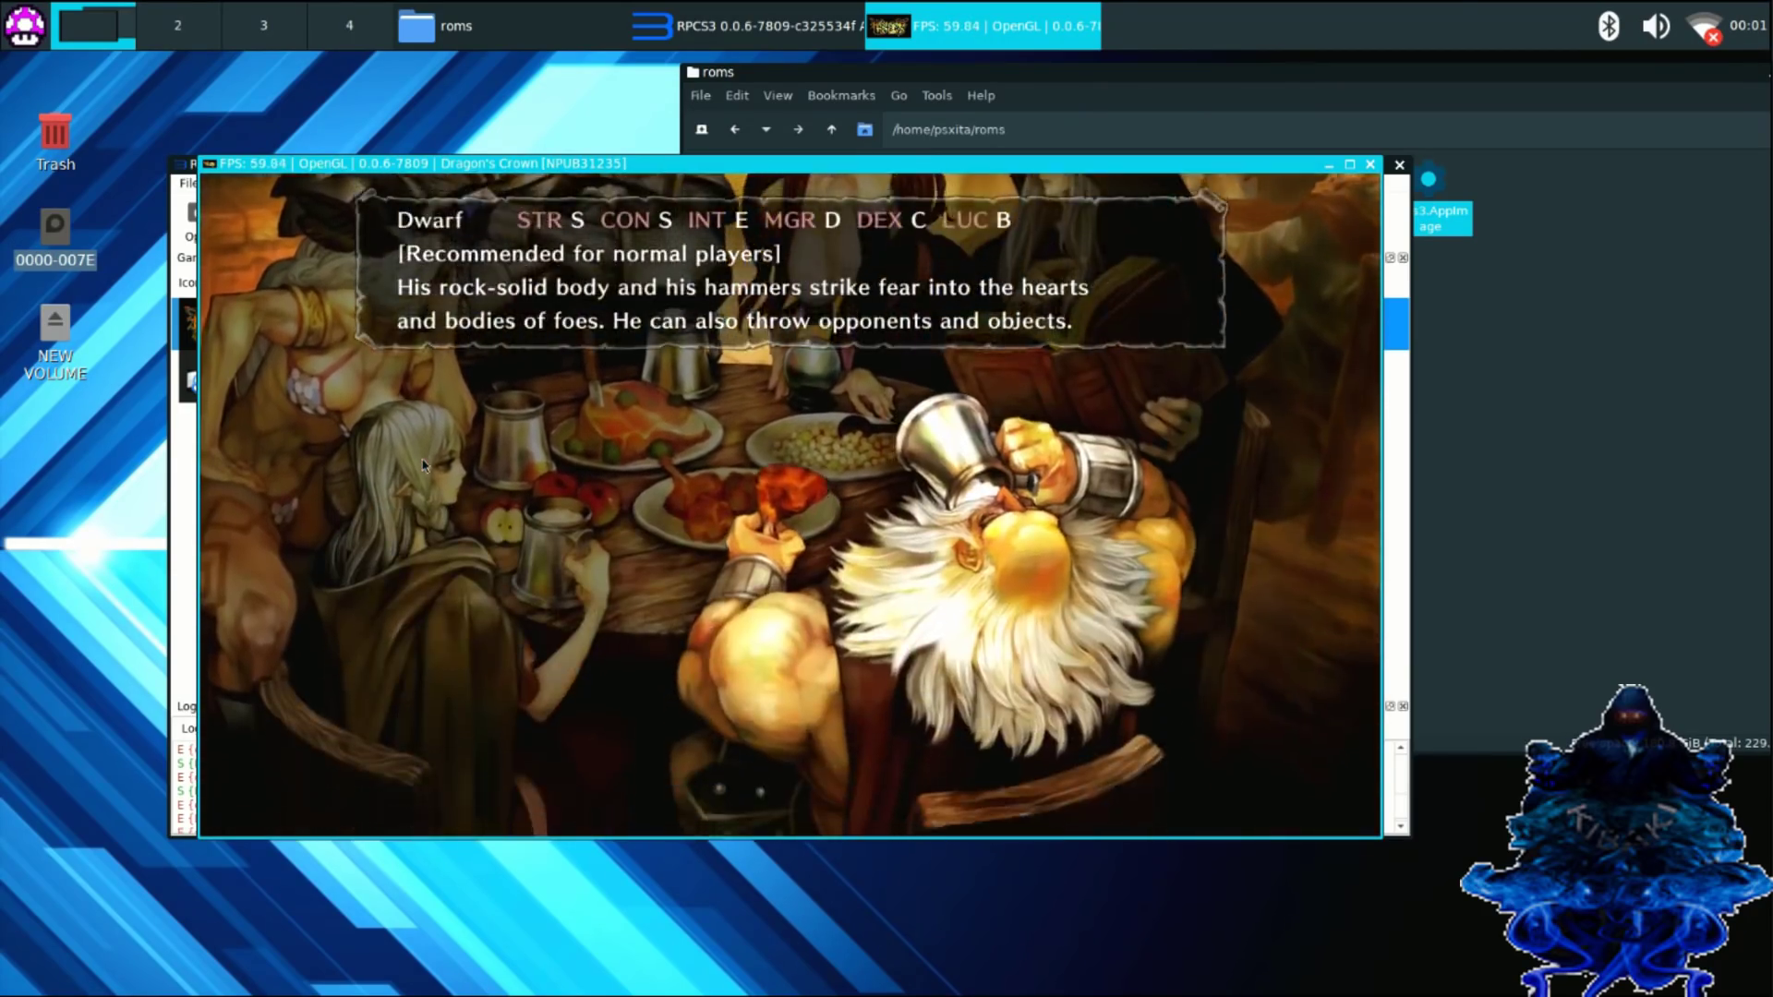
pyautogui.press('Right')
pyautogui.press('Right')
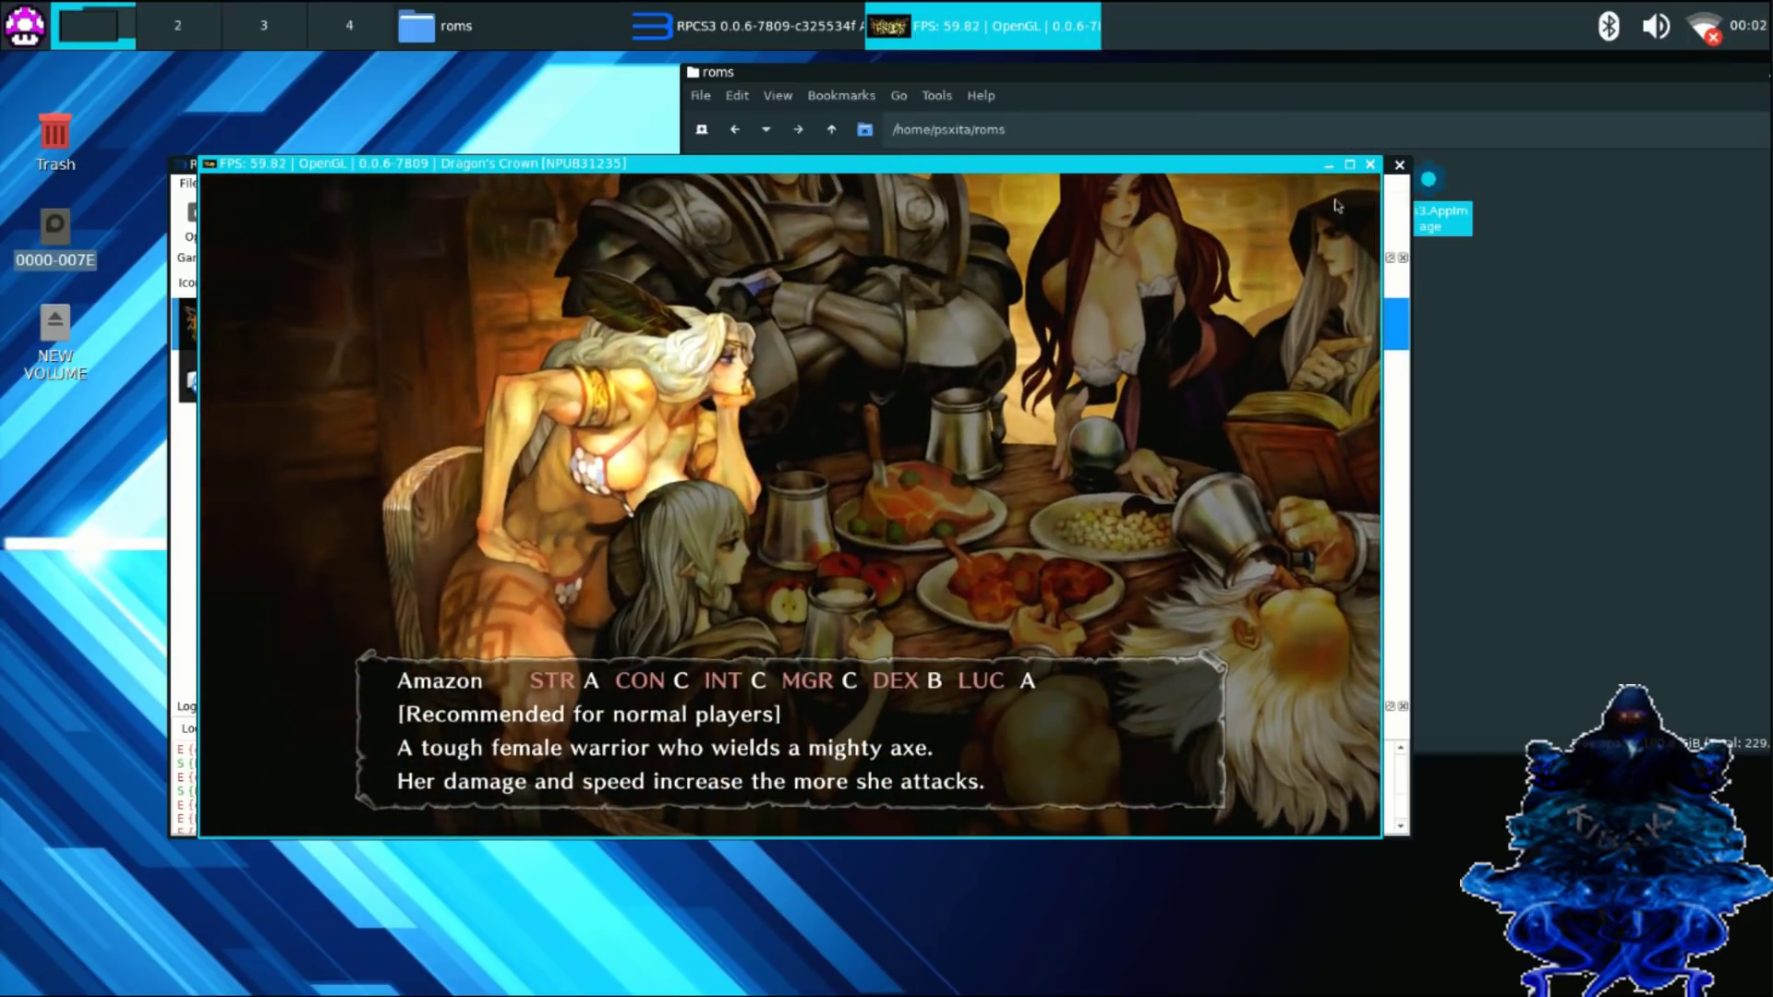
pyautogui.click(1369, 166)
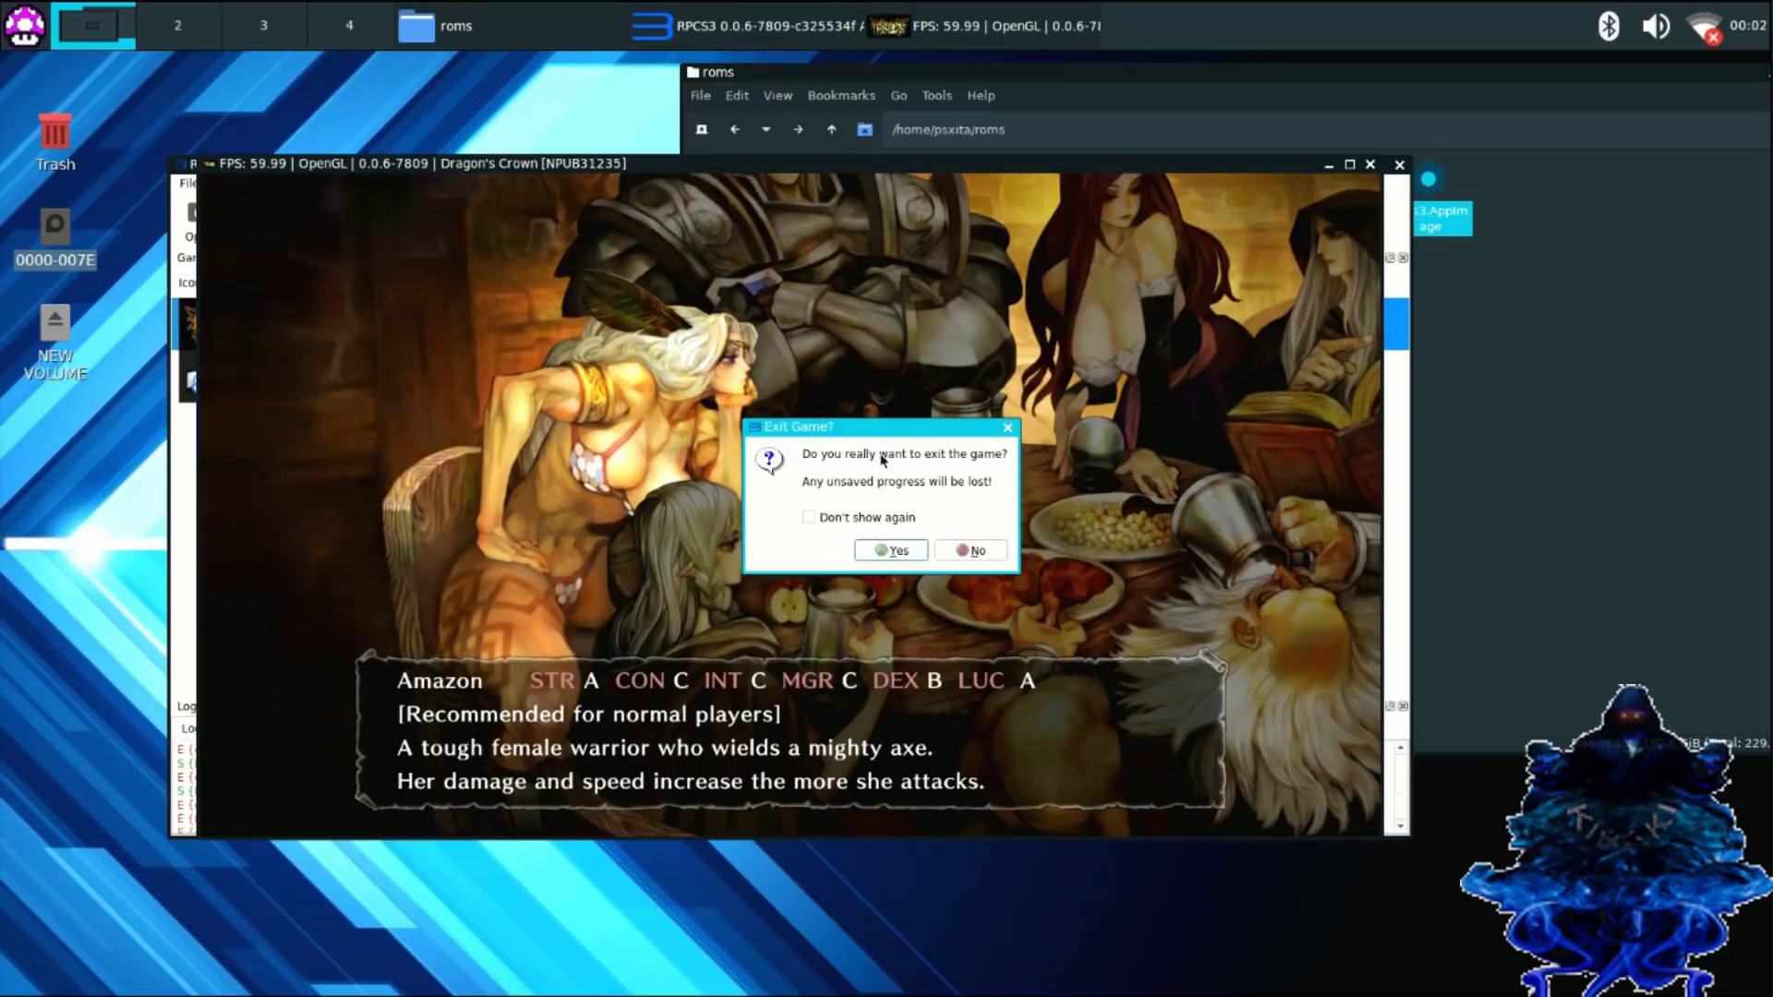
pyautogui.click(877, 553)
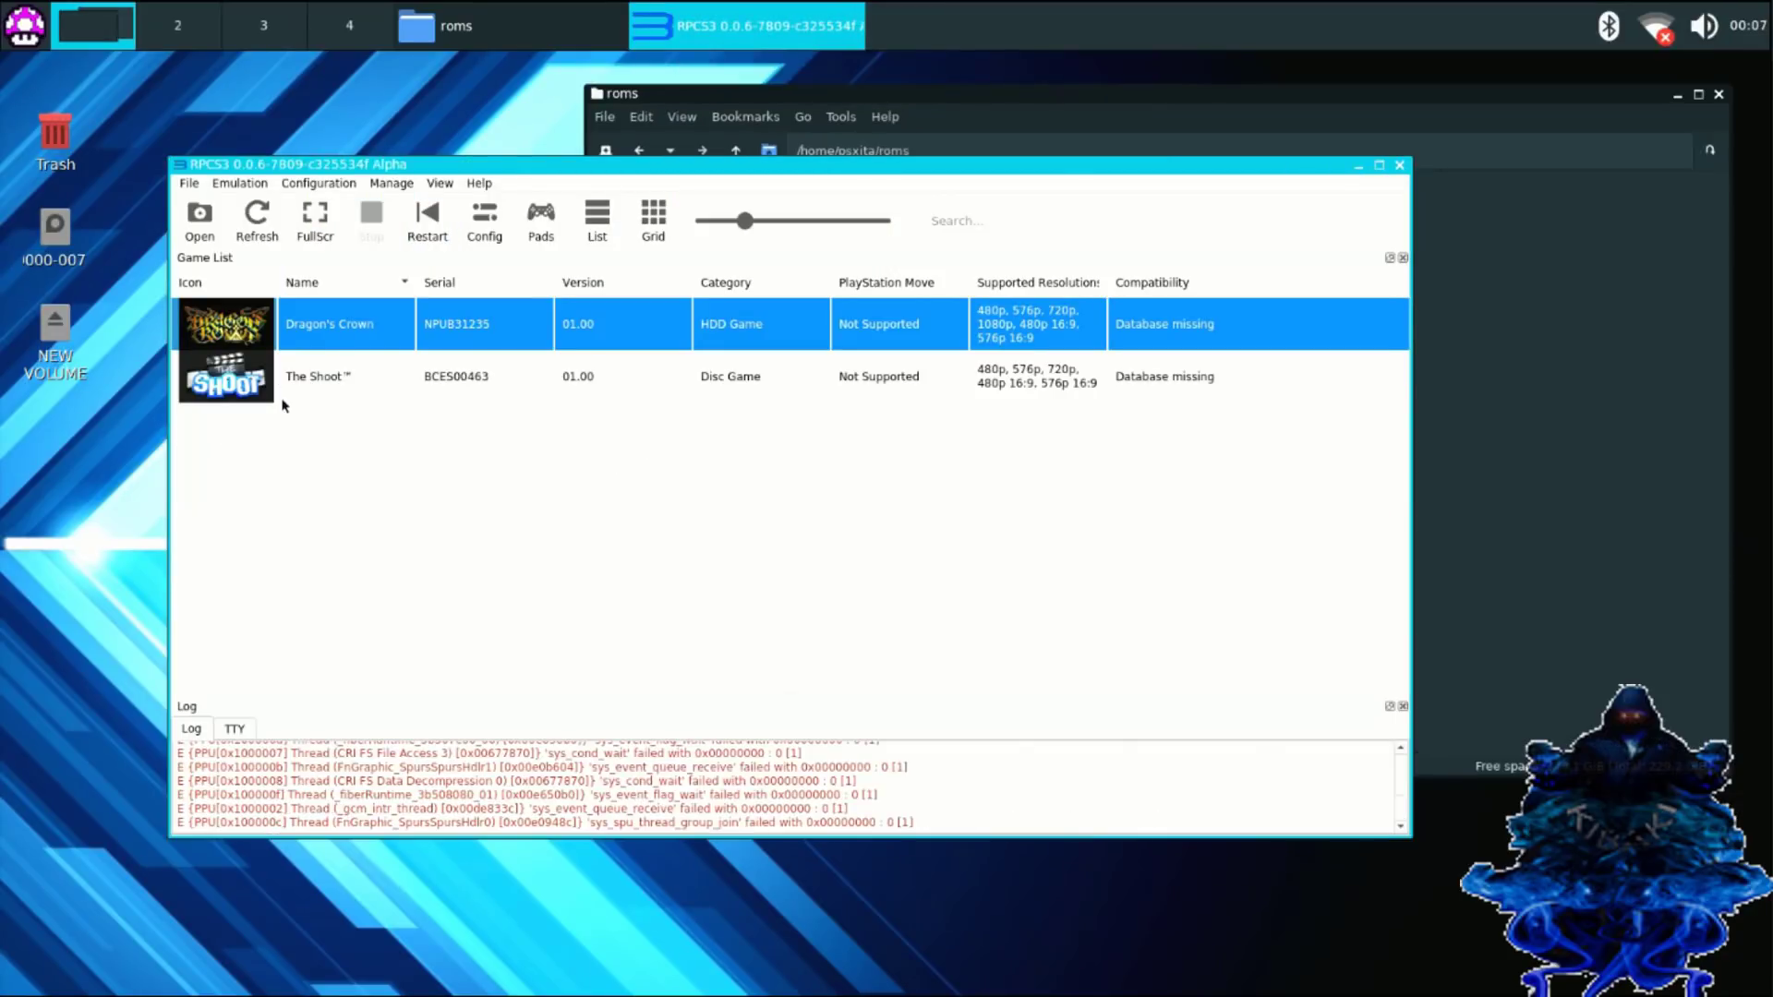
# Boot The Shoot from the game list.
pyautogui.click(324, 383)
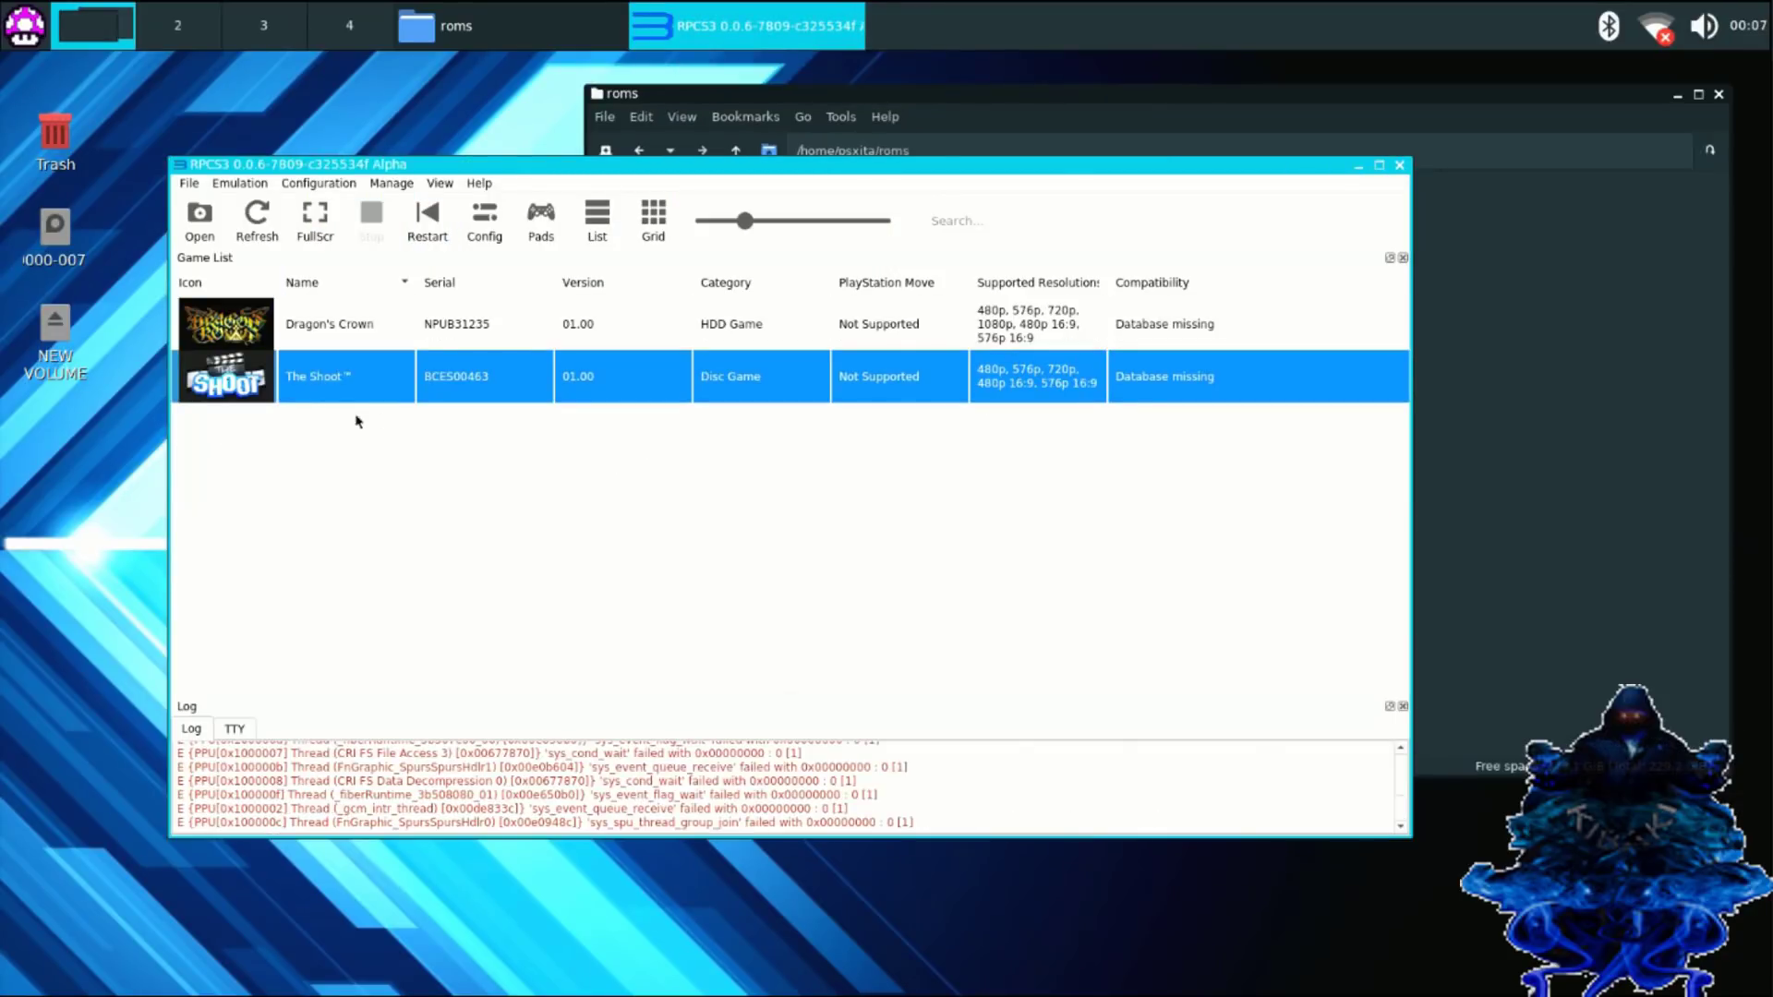
pyautogui.rightClick(325, 351)
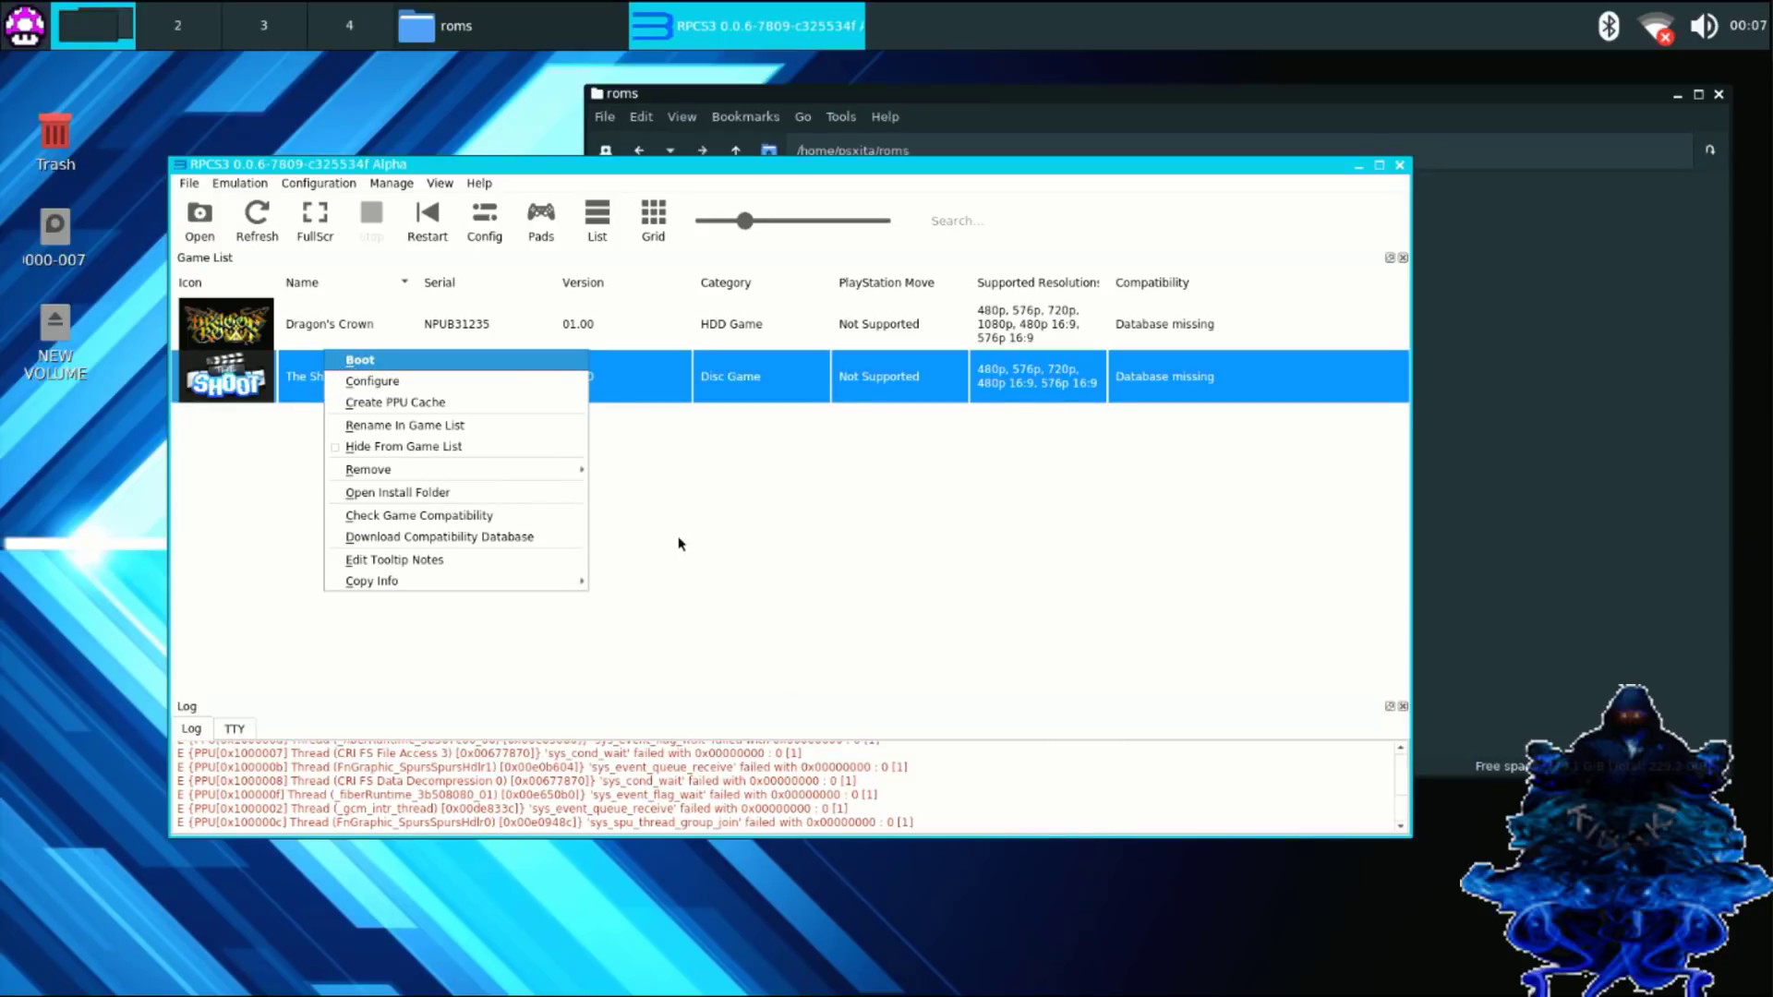
pyautogui.press('Return')
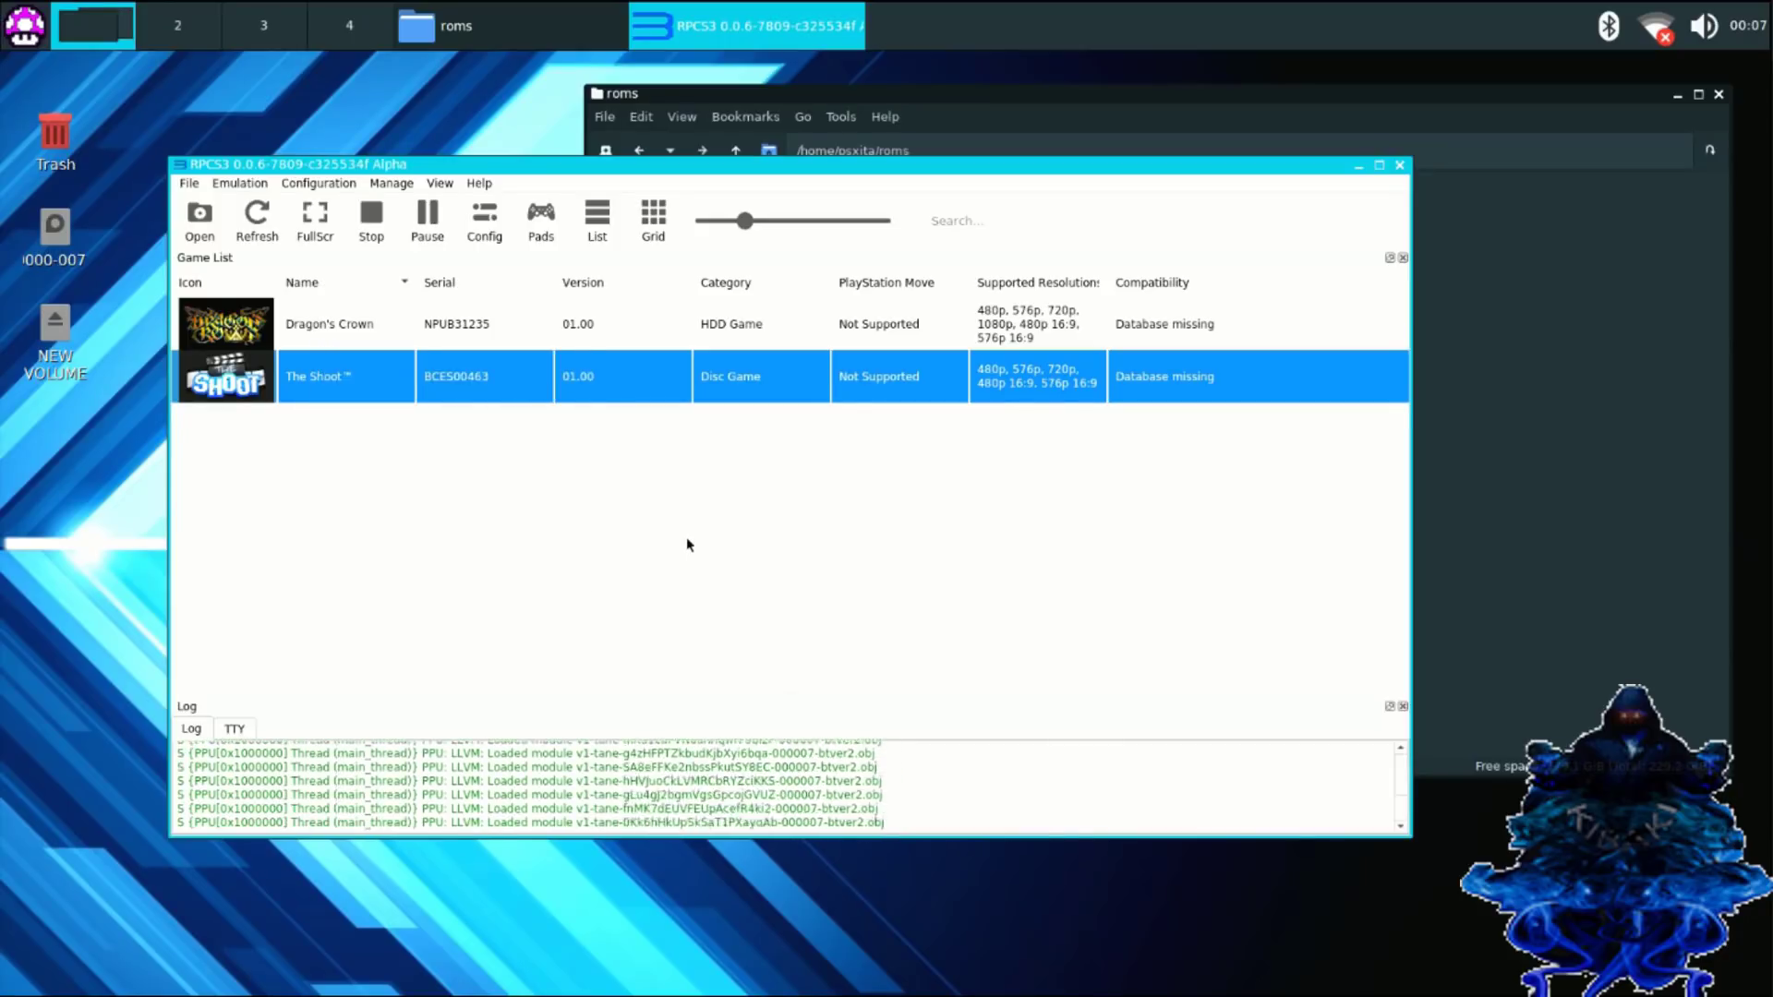